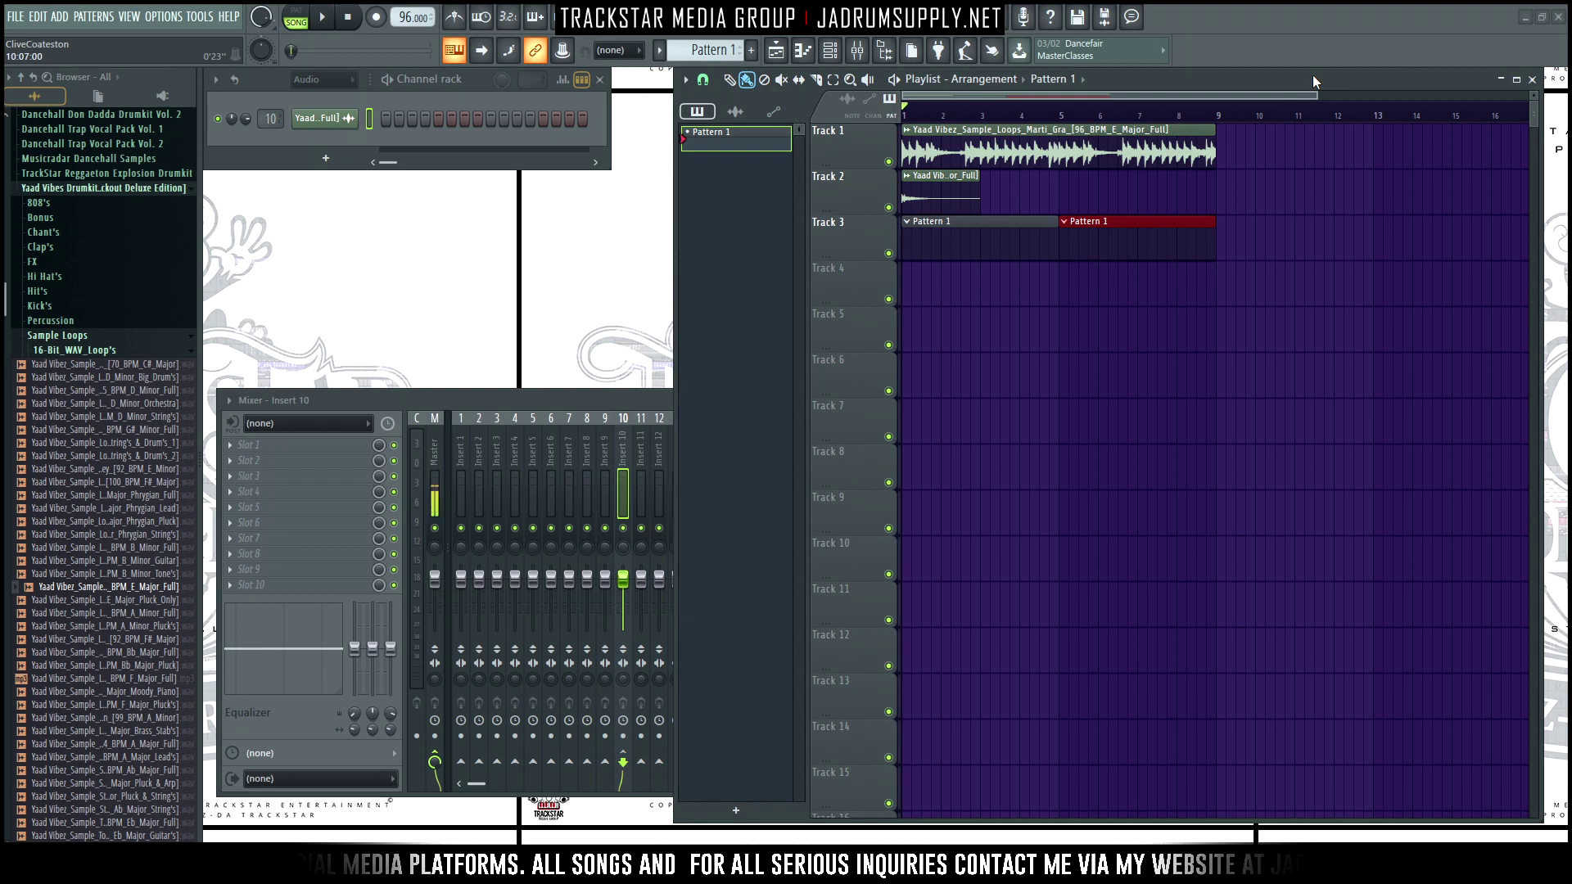
Maximize the playlist and play back the arrangement to hear the sample loop.
click(1516, 80)
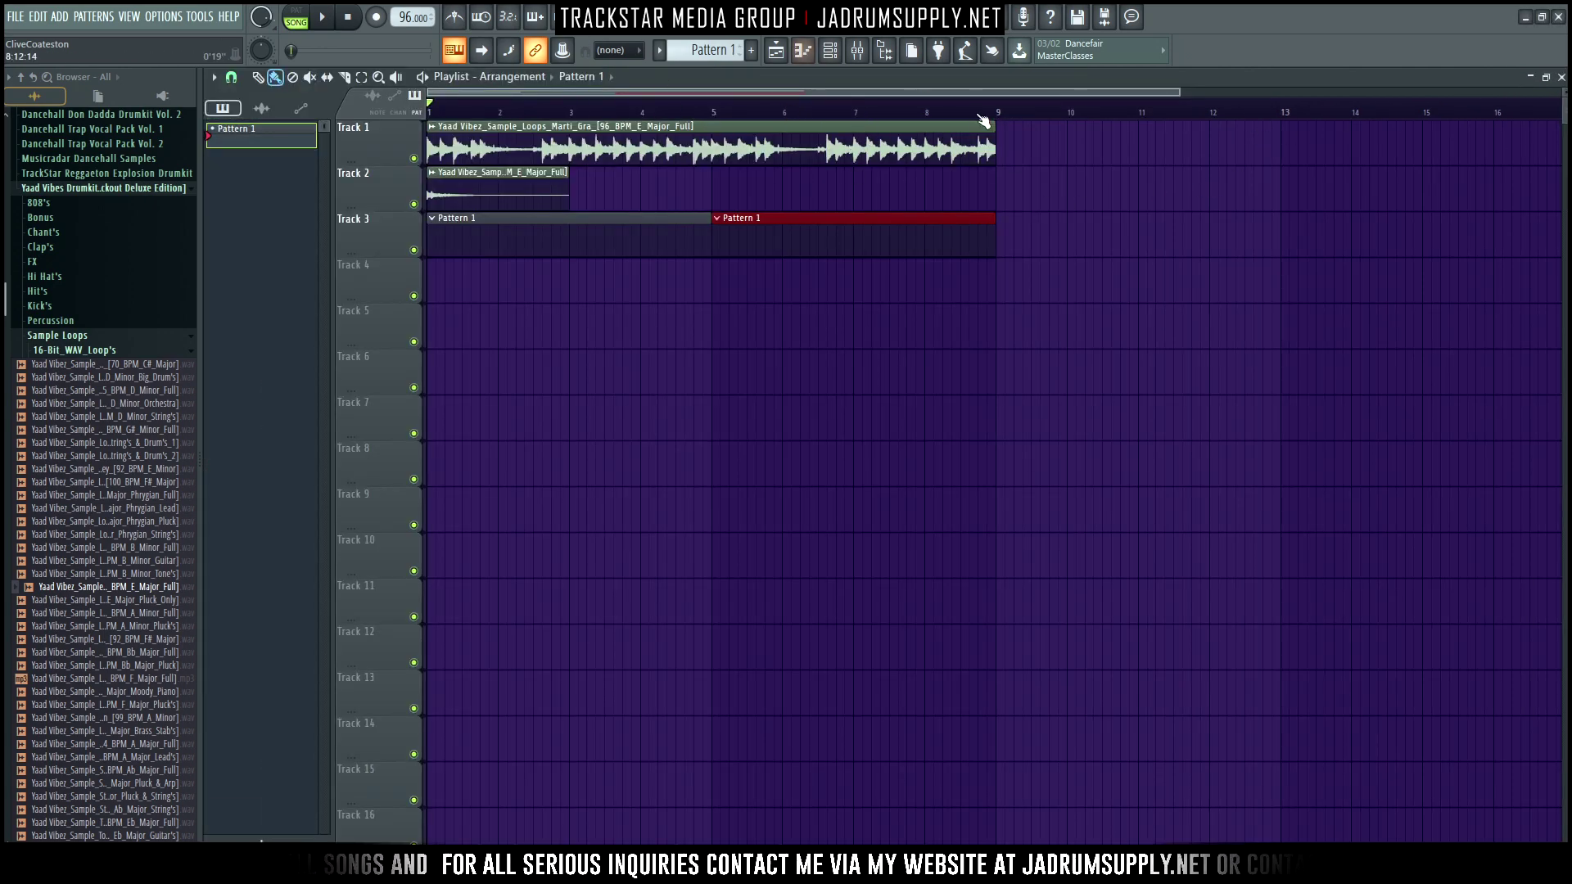
click(857, 54)
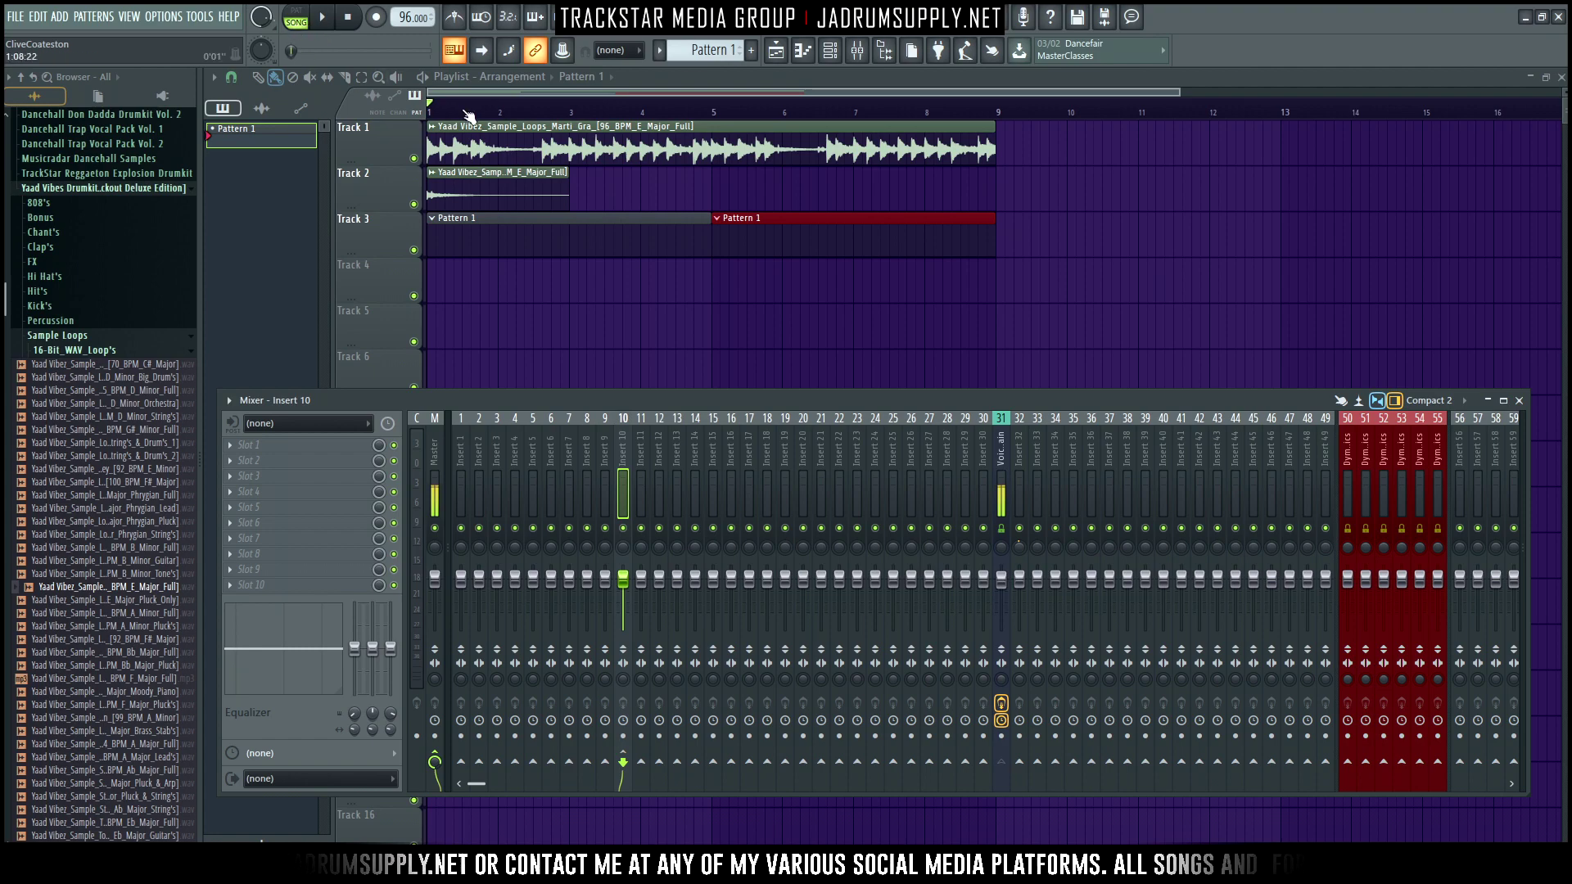
key(F9)
key(space)
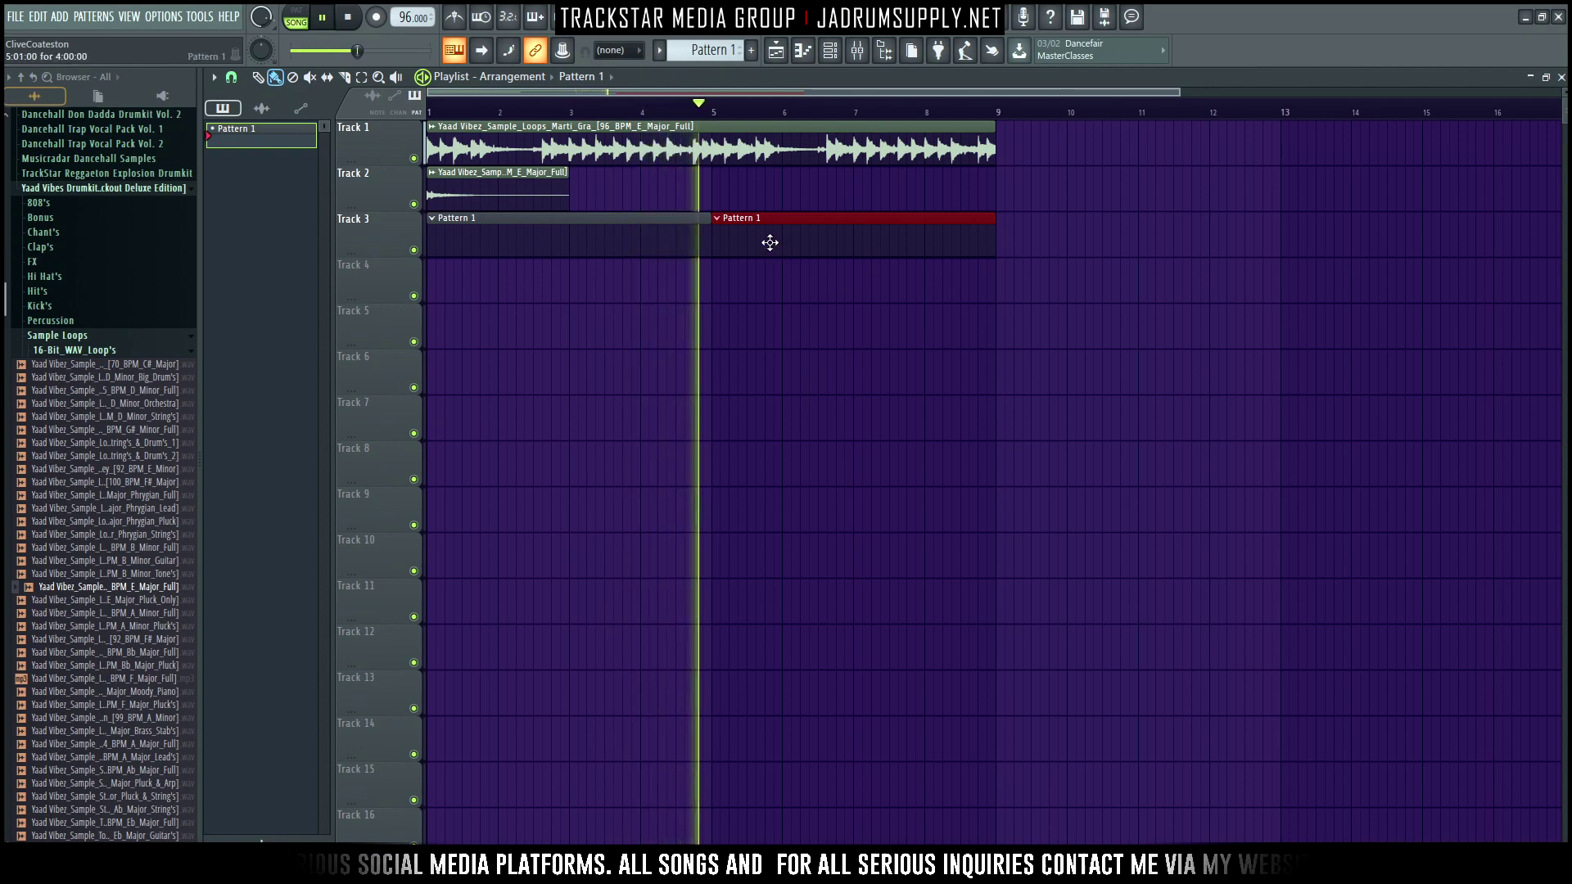
key(space)
Link the Marti Gra sample loop on Track 1 to mixer insert 10, naming the insert after the loop.
click(857, 50)
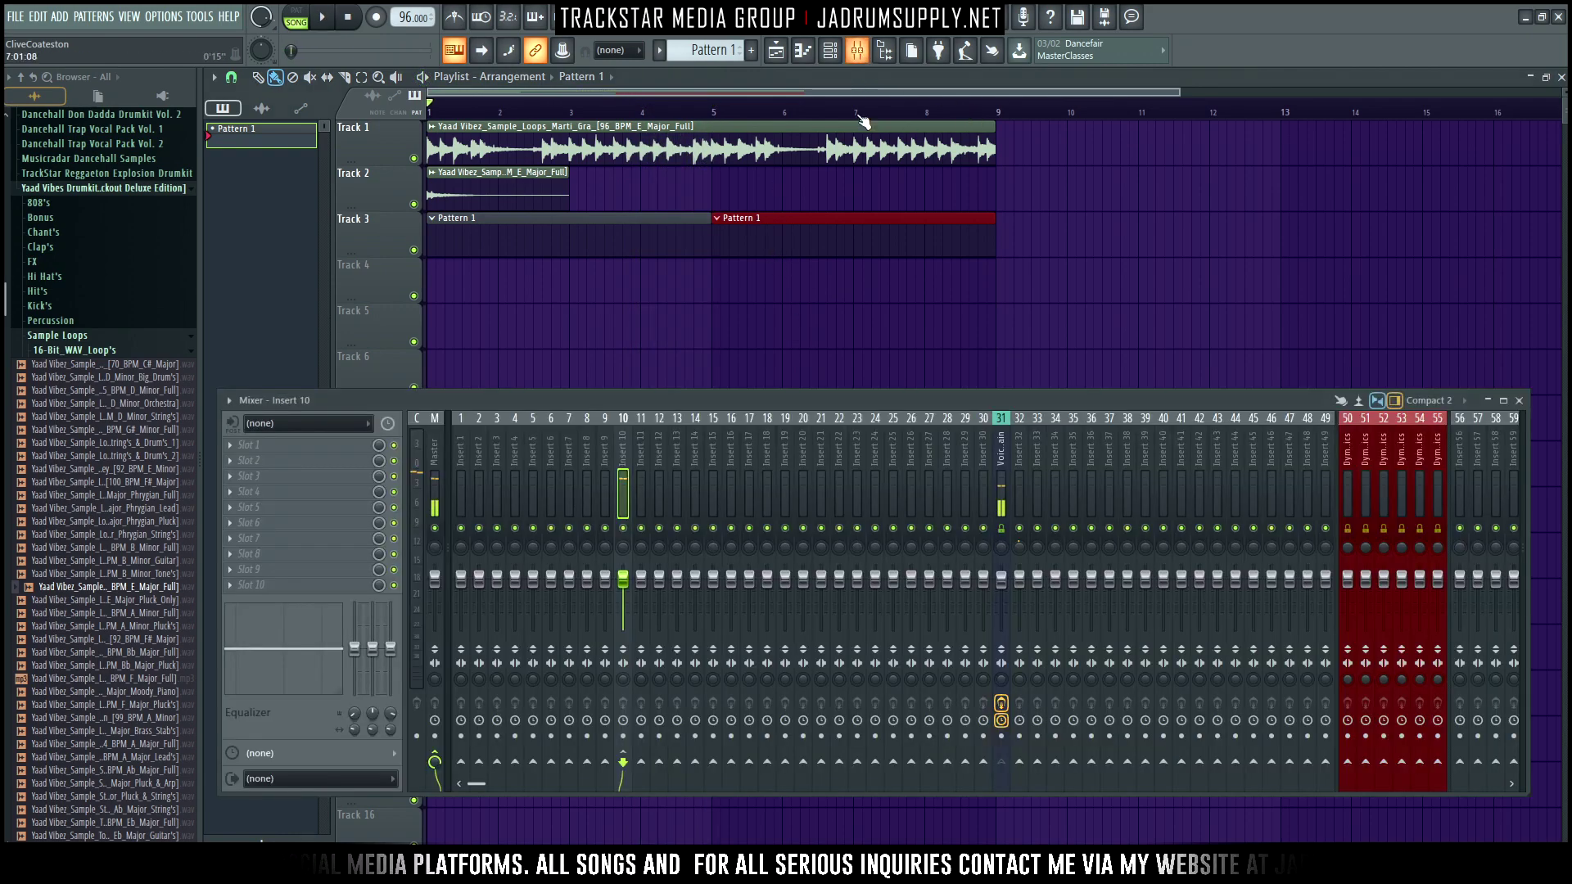
click(822, 143)
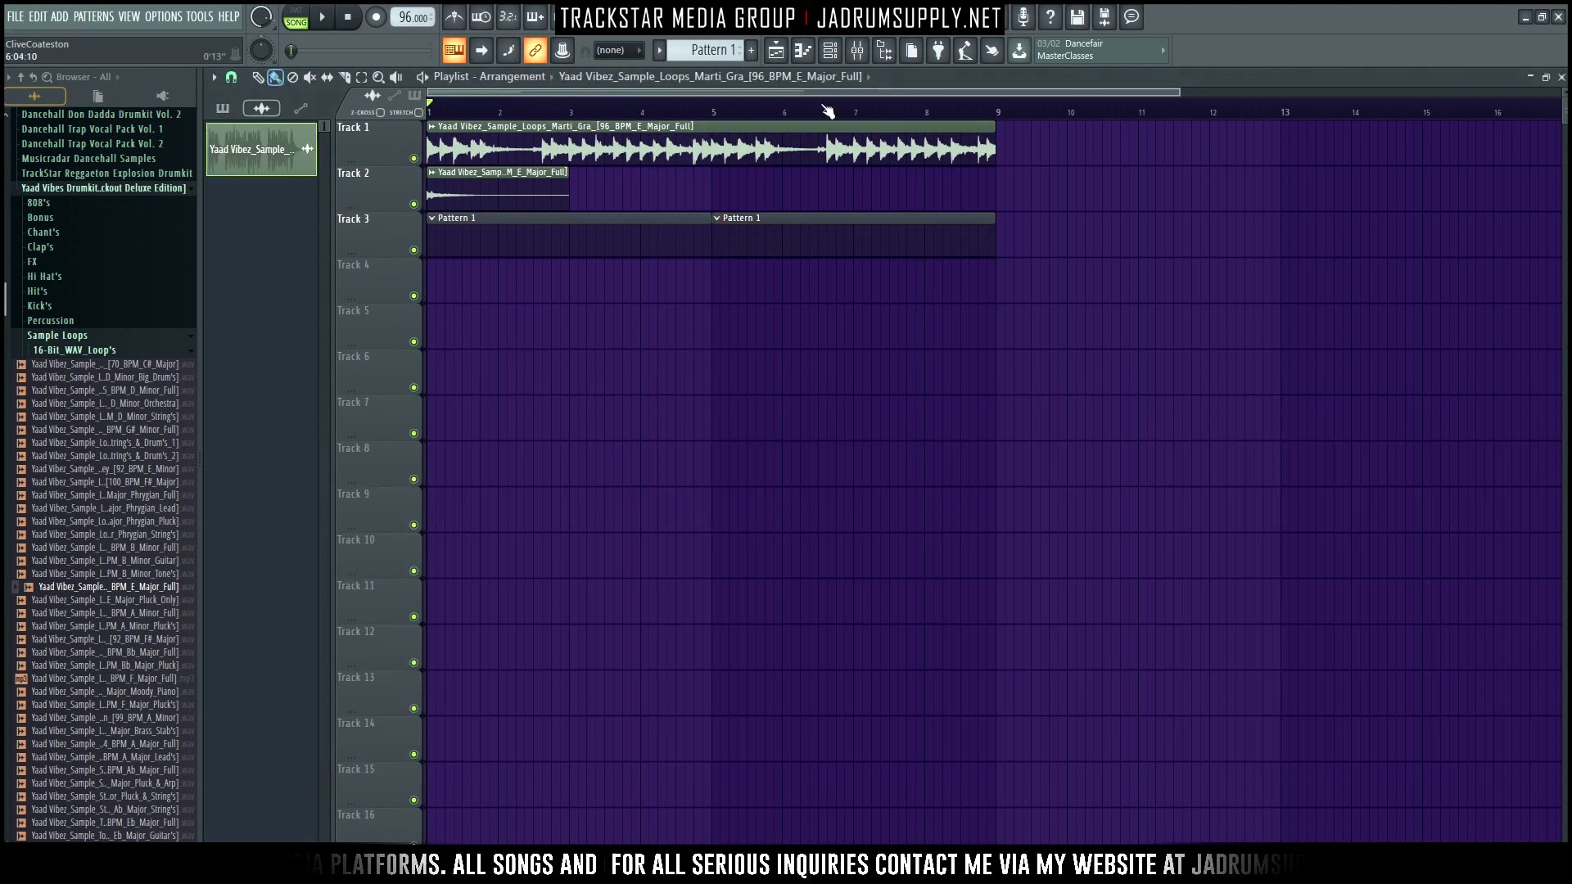
click(859, 52)
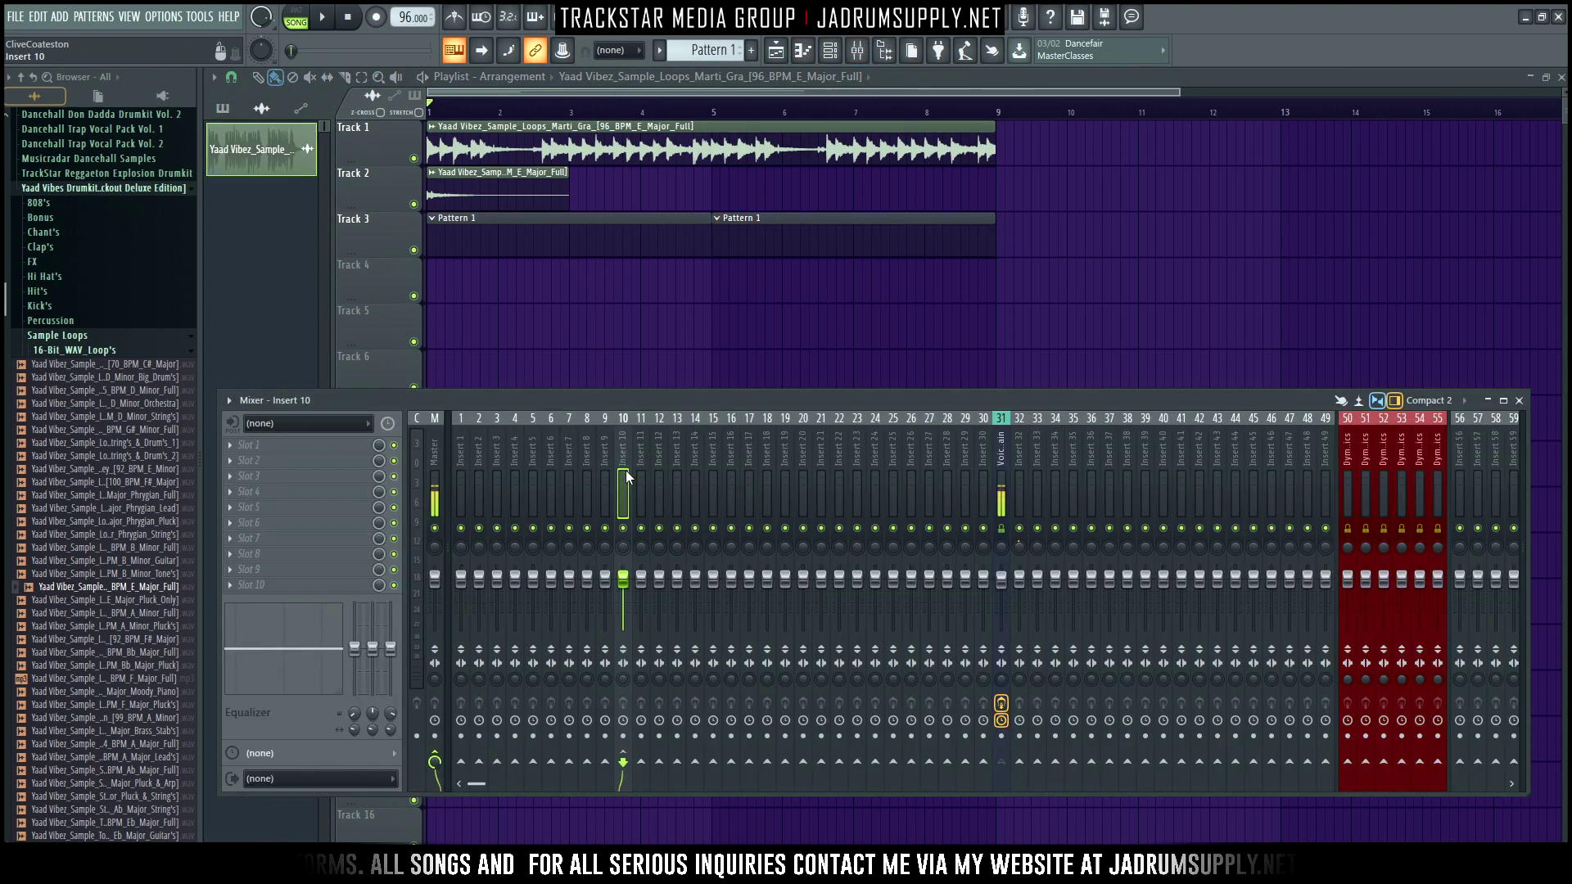
key(ctrl+l)
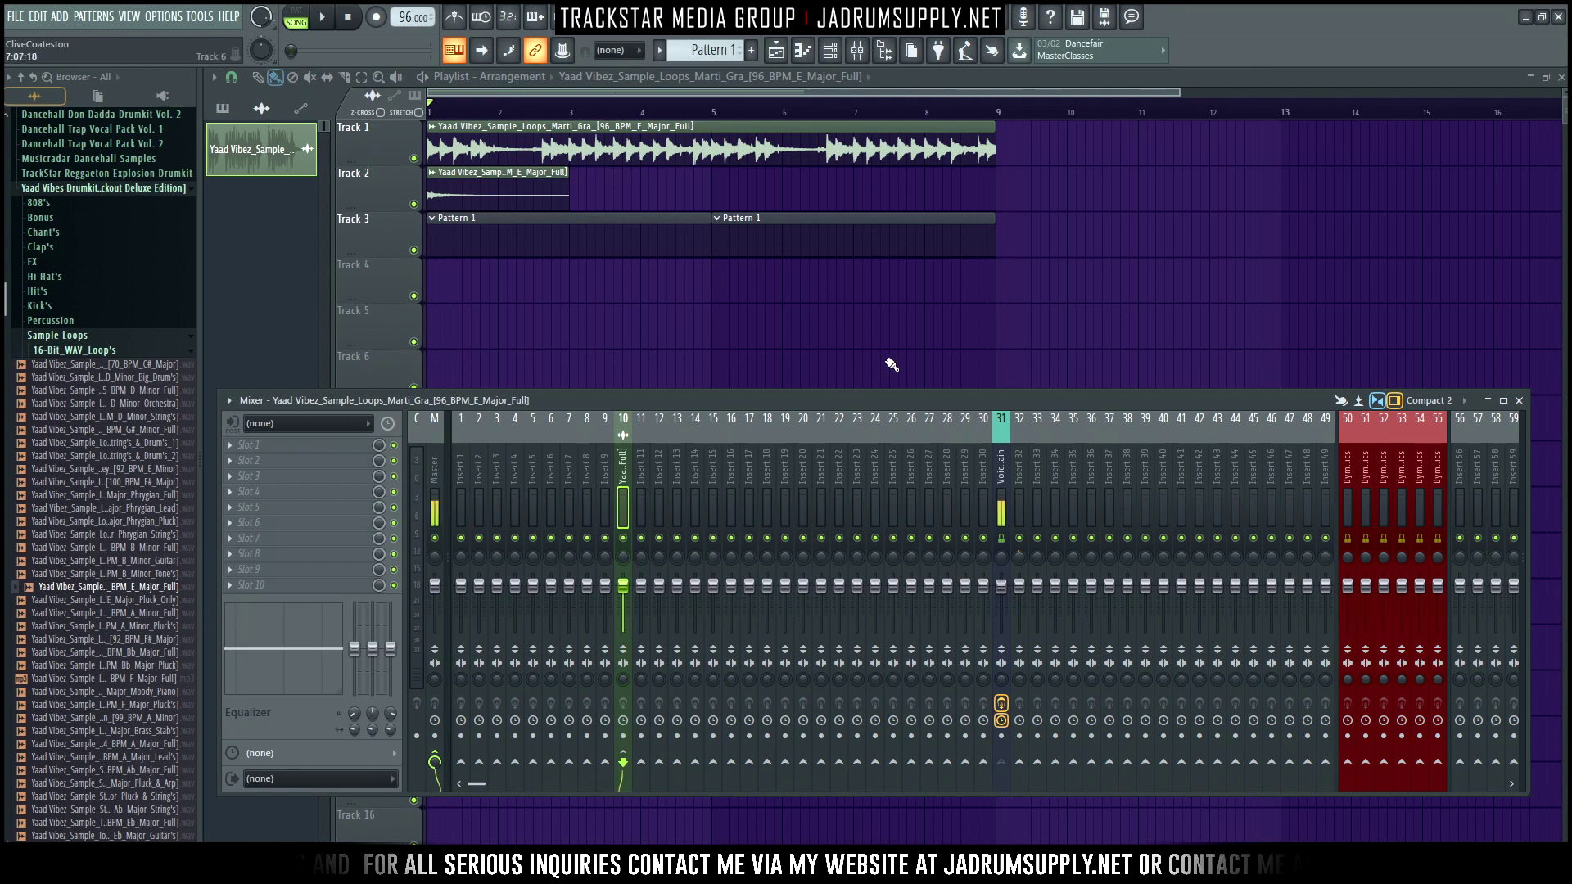
Open the channel rack and filter it to the Unsorted channel group.
click(829, 50)
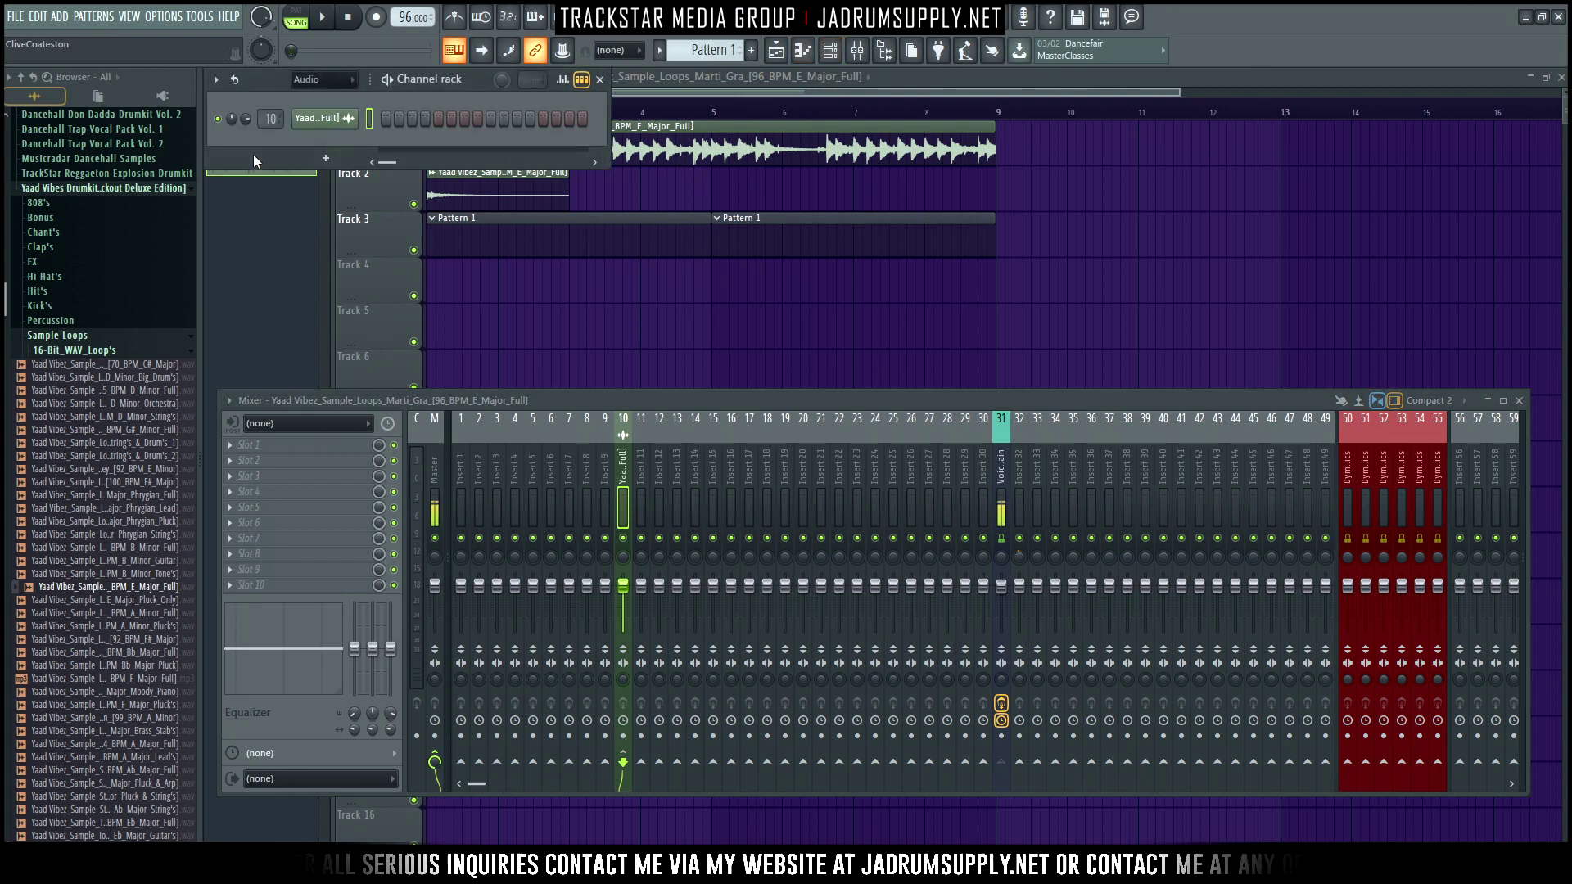
click(315, 80)
click(315, 135)
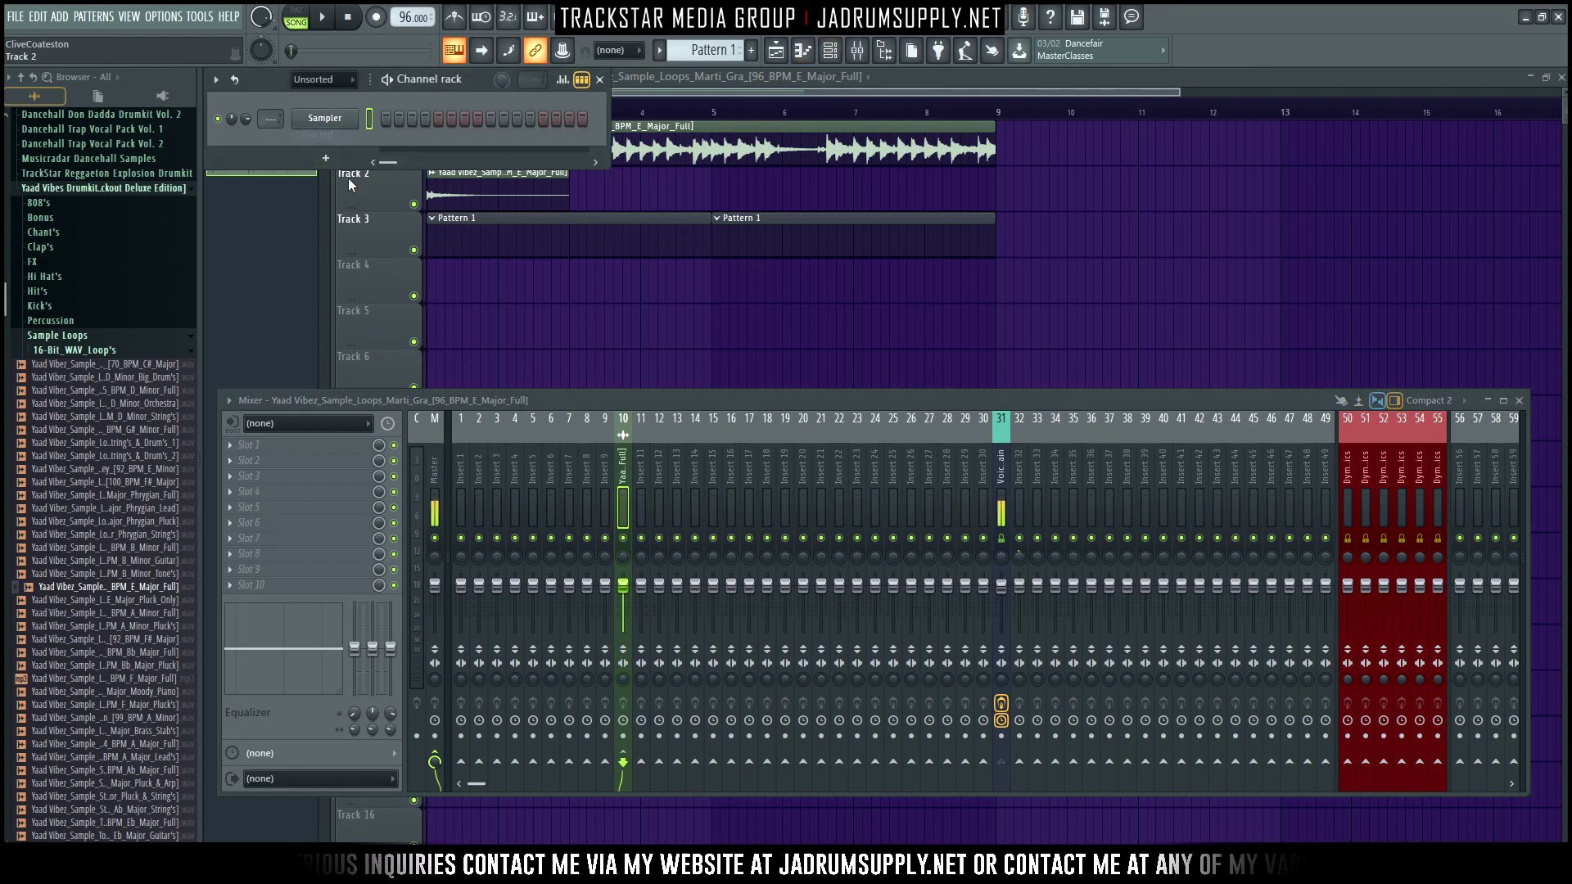
Collapse the browser's open folders and dock the browser on the opposite side of the workspace.
scroll(98, 245, up, 4)
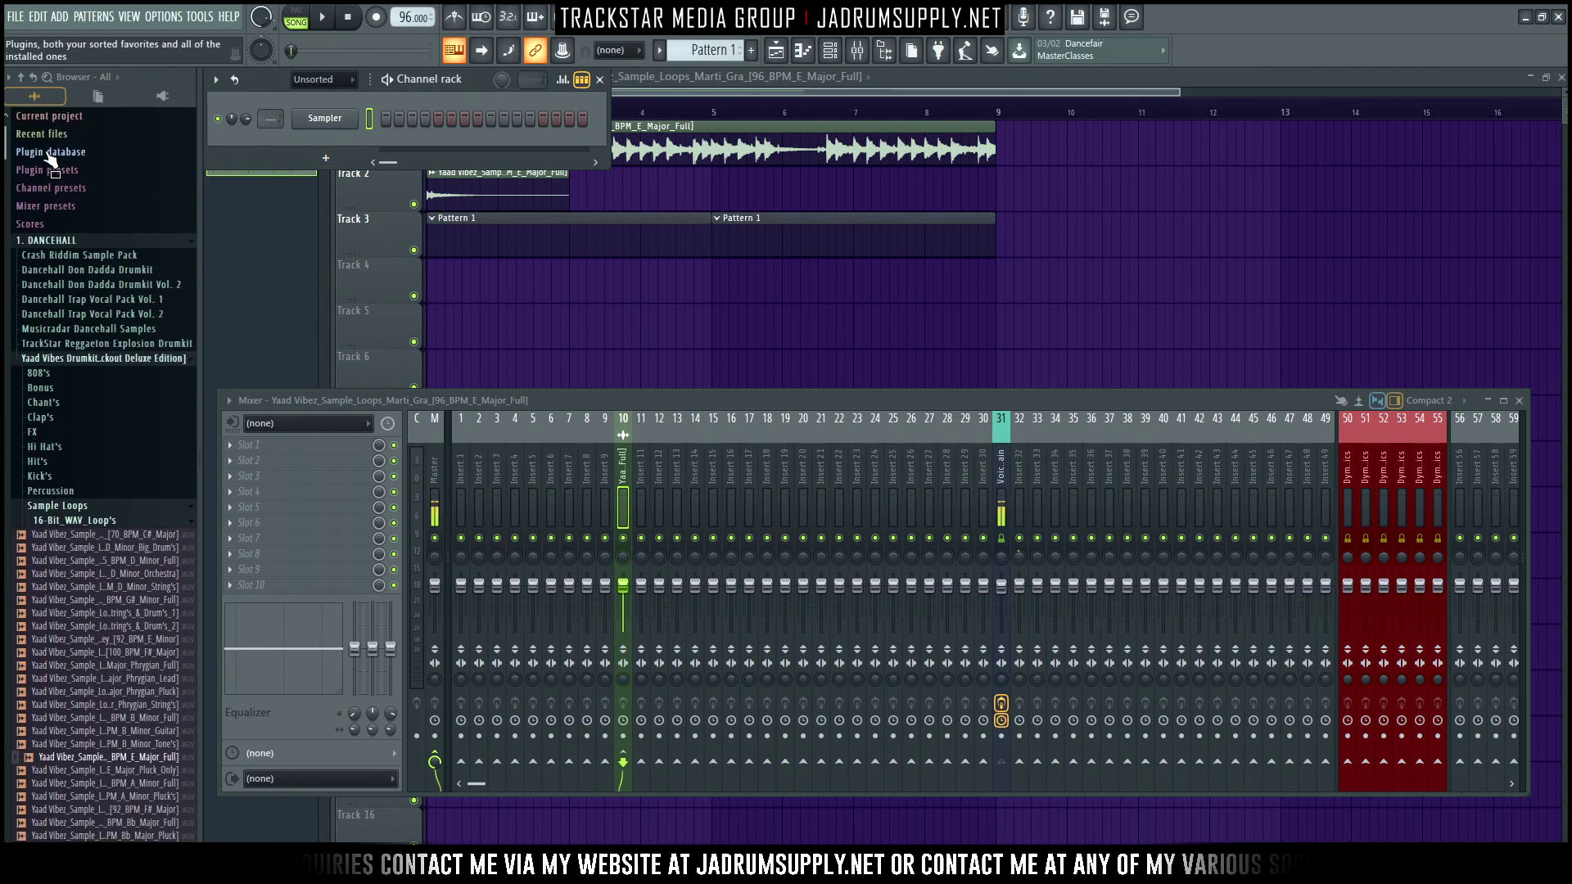
click(21, 77)
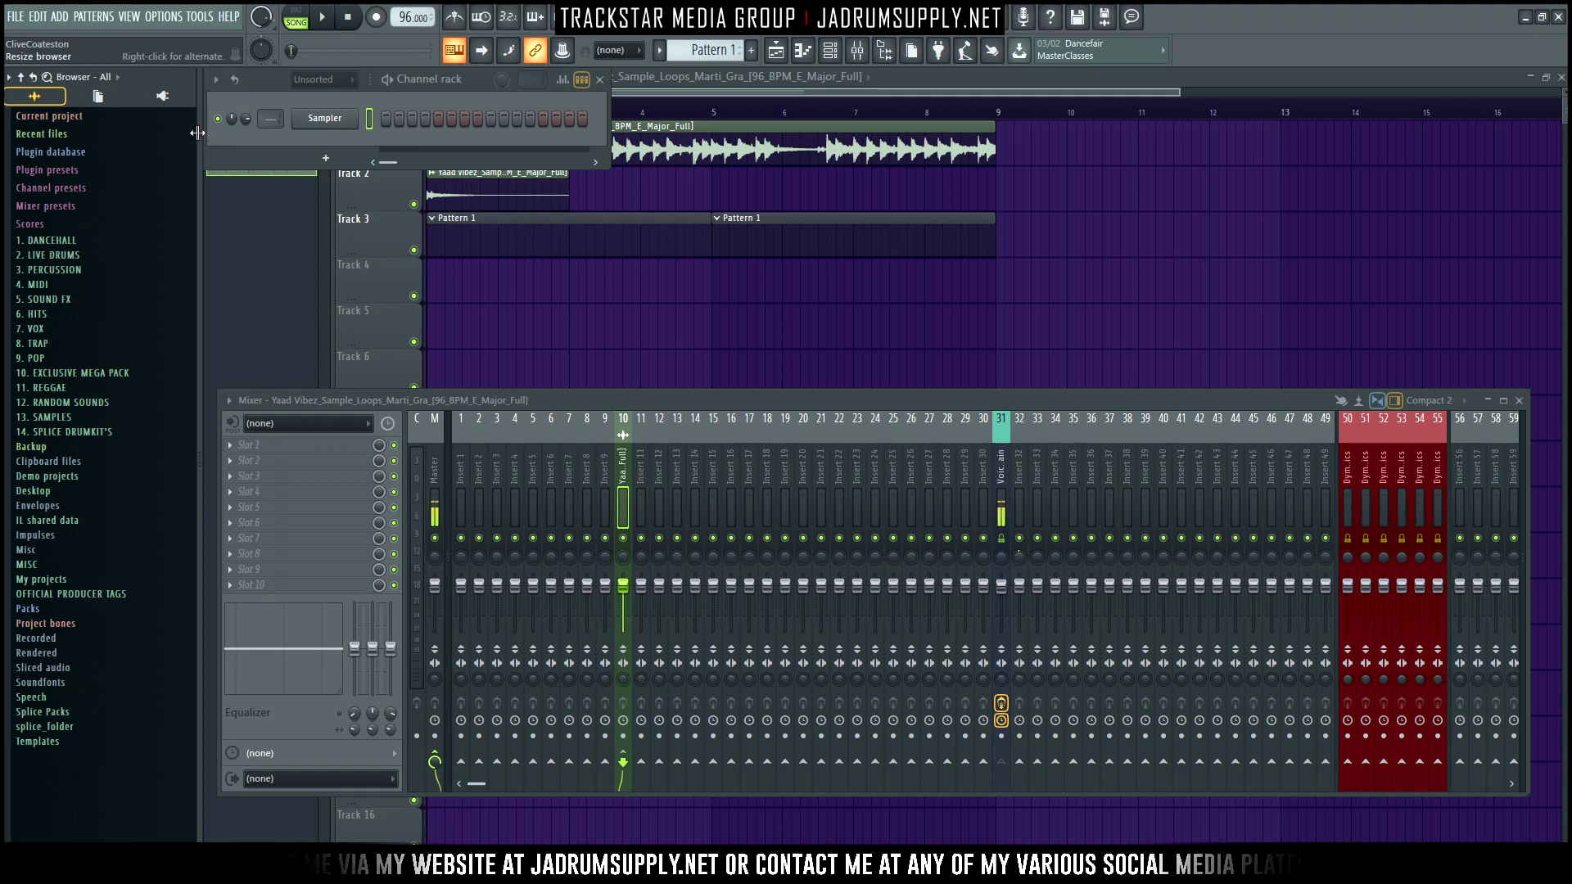
drag(183, 86, 1559, 156)
drag(1449, 176, 1401, 173)
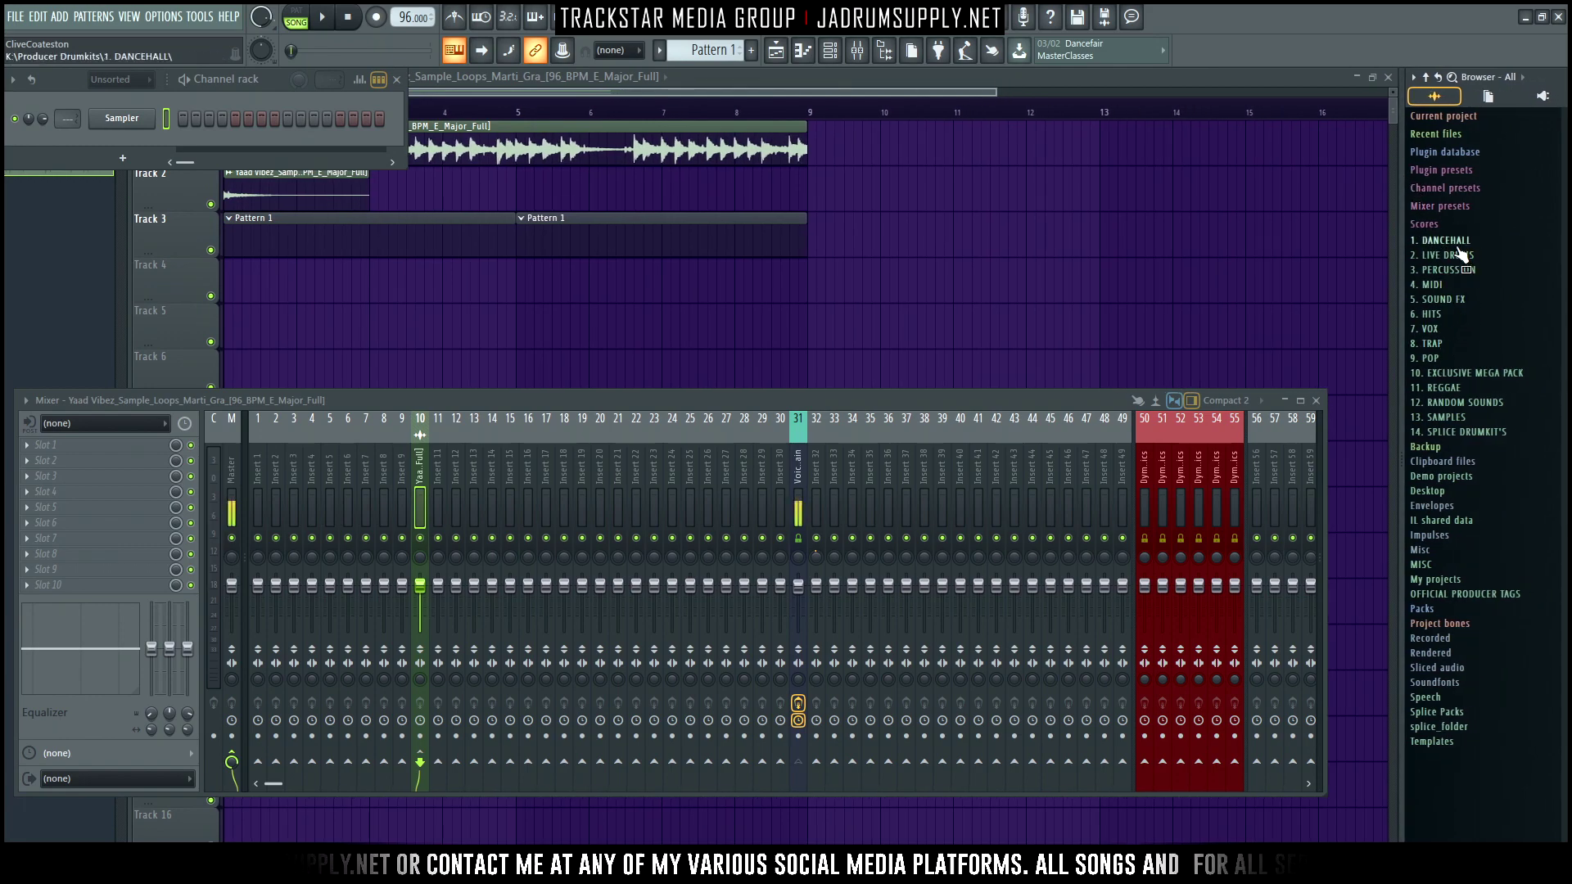
Load the score Yaad_Biznizz_Drums_3_95_BPM_A_Minor_or_C_Major_(Trap)_[808] from the Yaad Biznizz Drums bonus 808 folder onto the Sampler channel.
click(1439, 223)
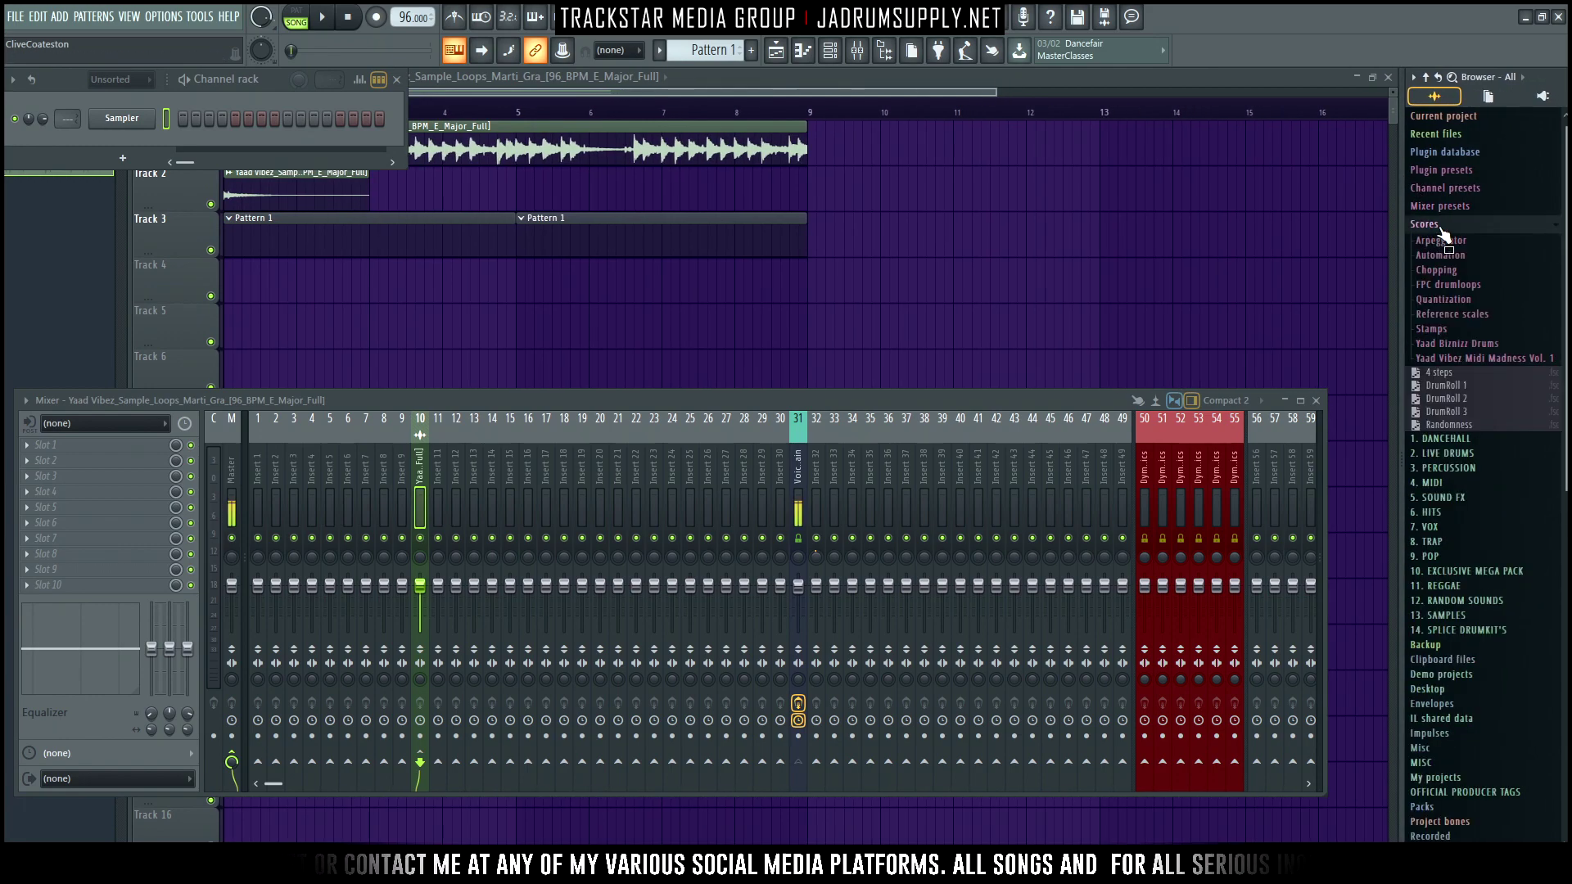
click(1474, 344)
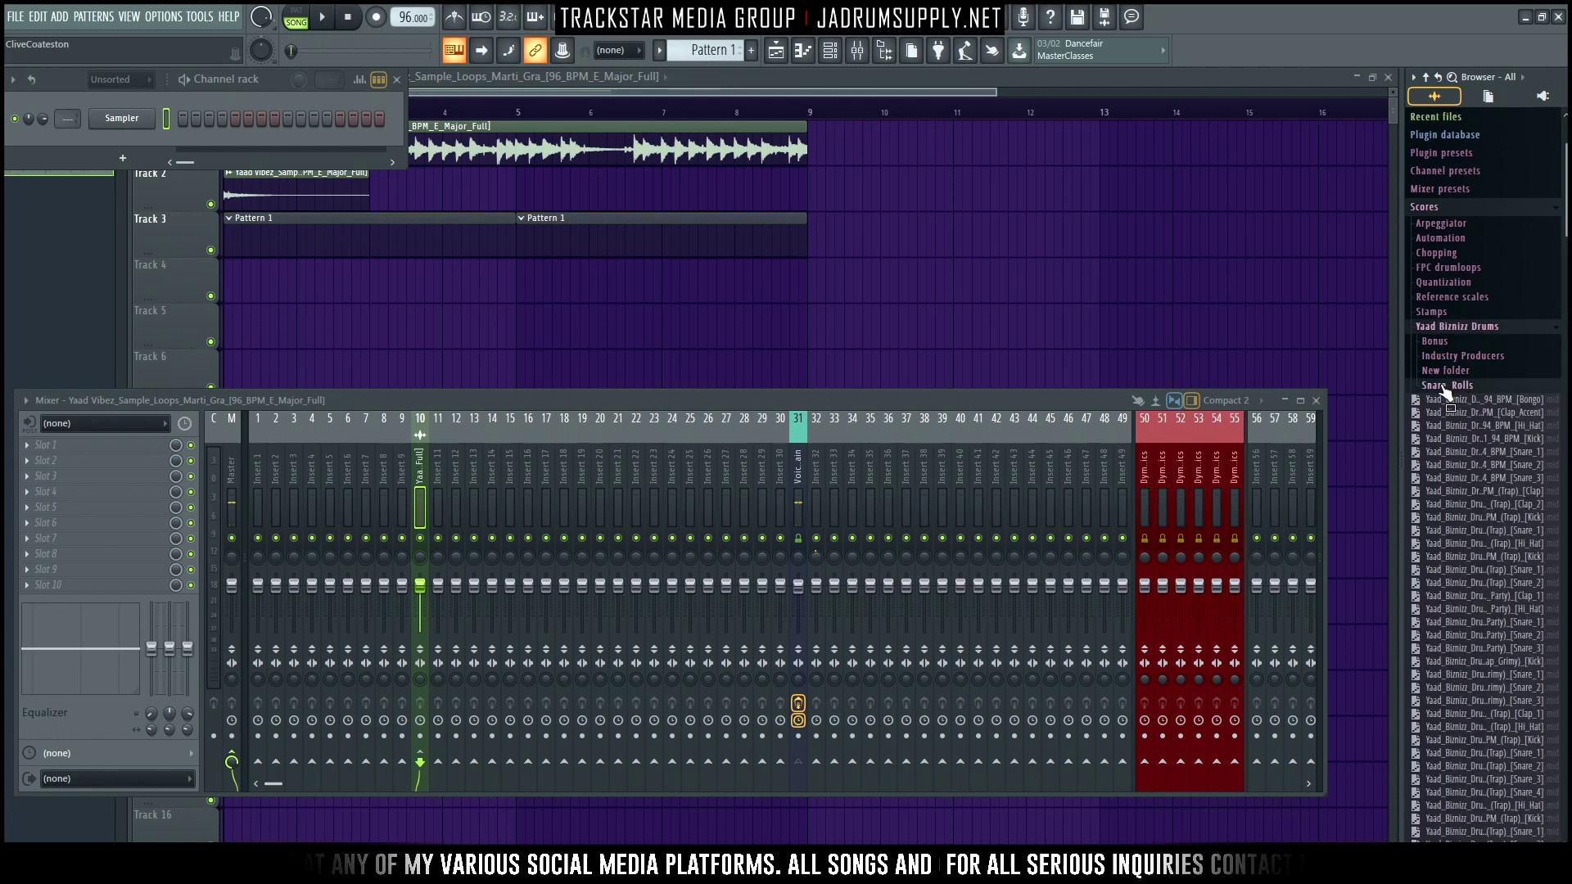
click(1456, 342)
click(1465, 358)
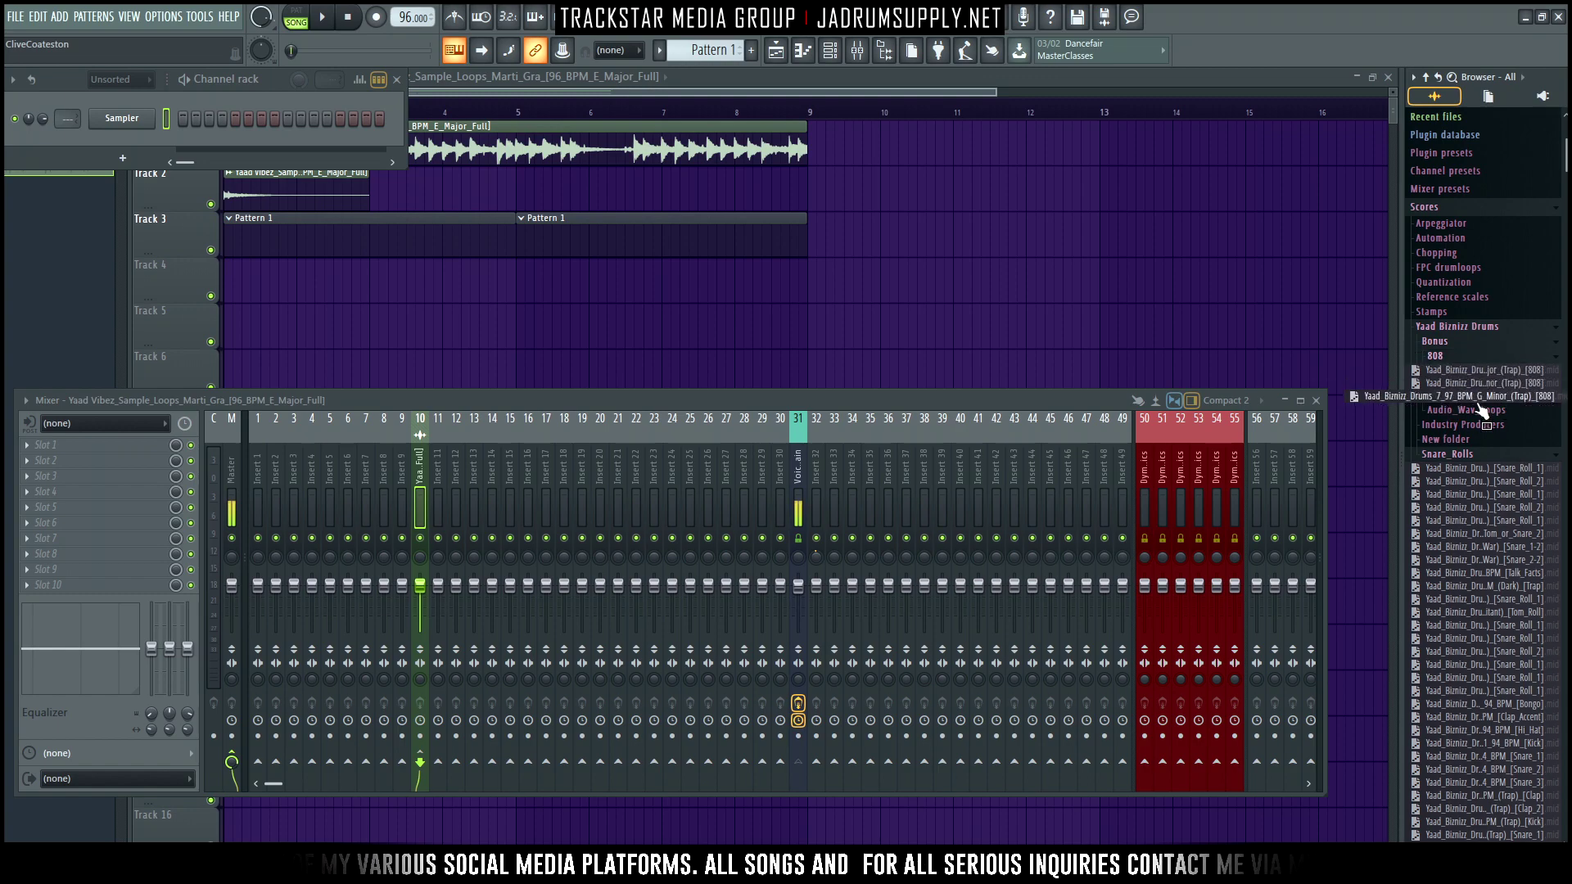
click(1495, 400)
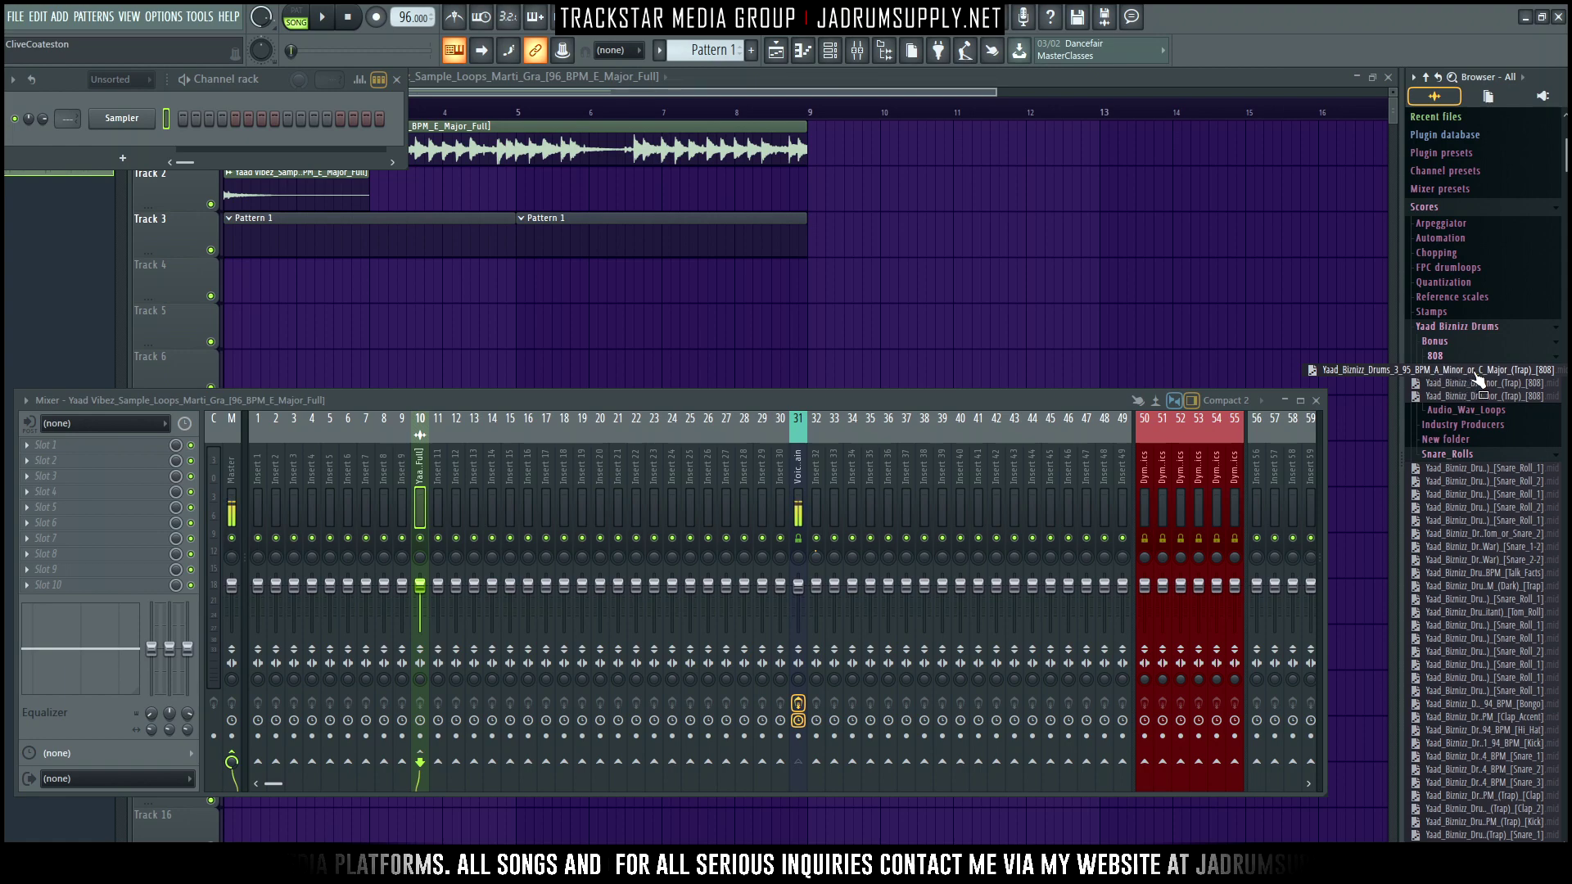
drag(1475, 372, 270, 119)
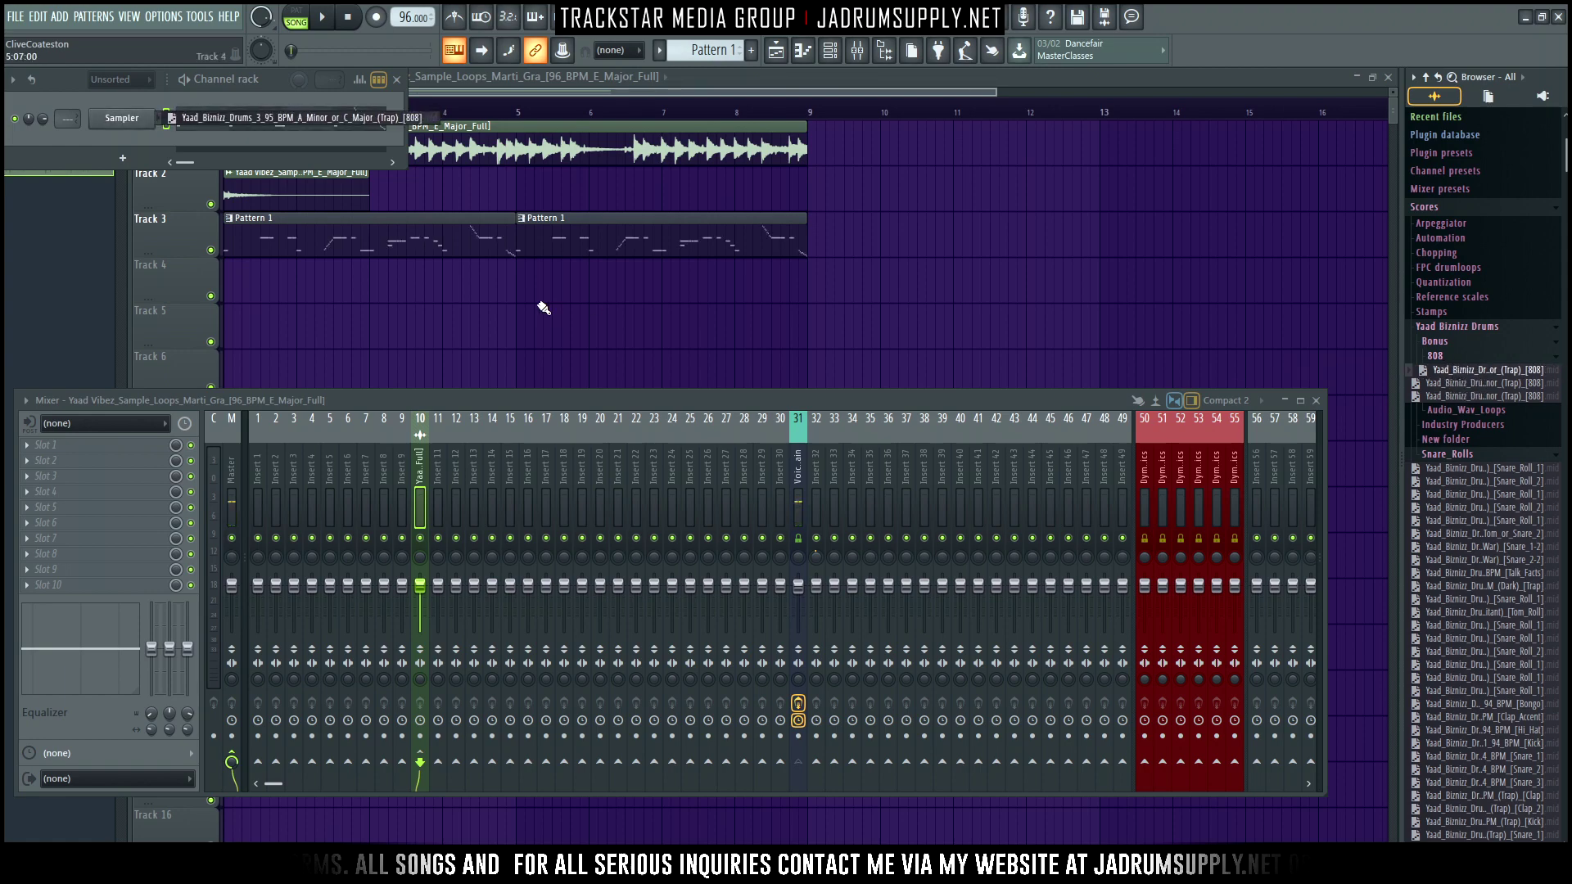
Load the Signature_808_TMG channel preset onto the Sampler channel.
click(1436, 189)
click(1442, 171)
drag(1459, 326, 118, 127)
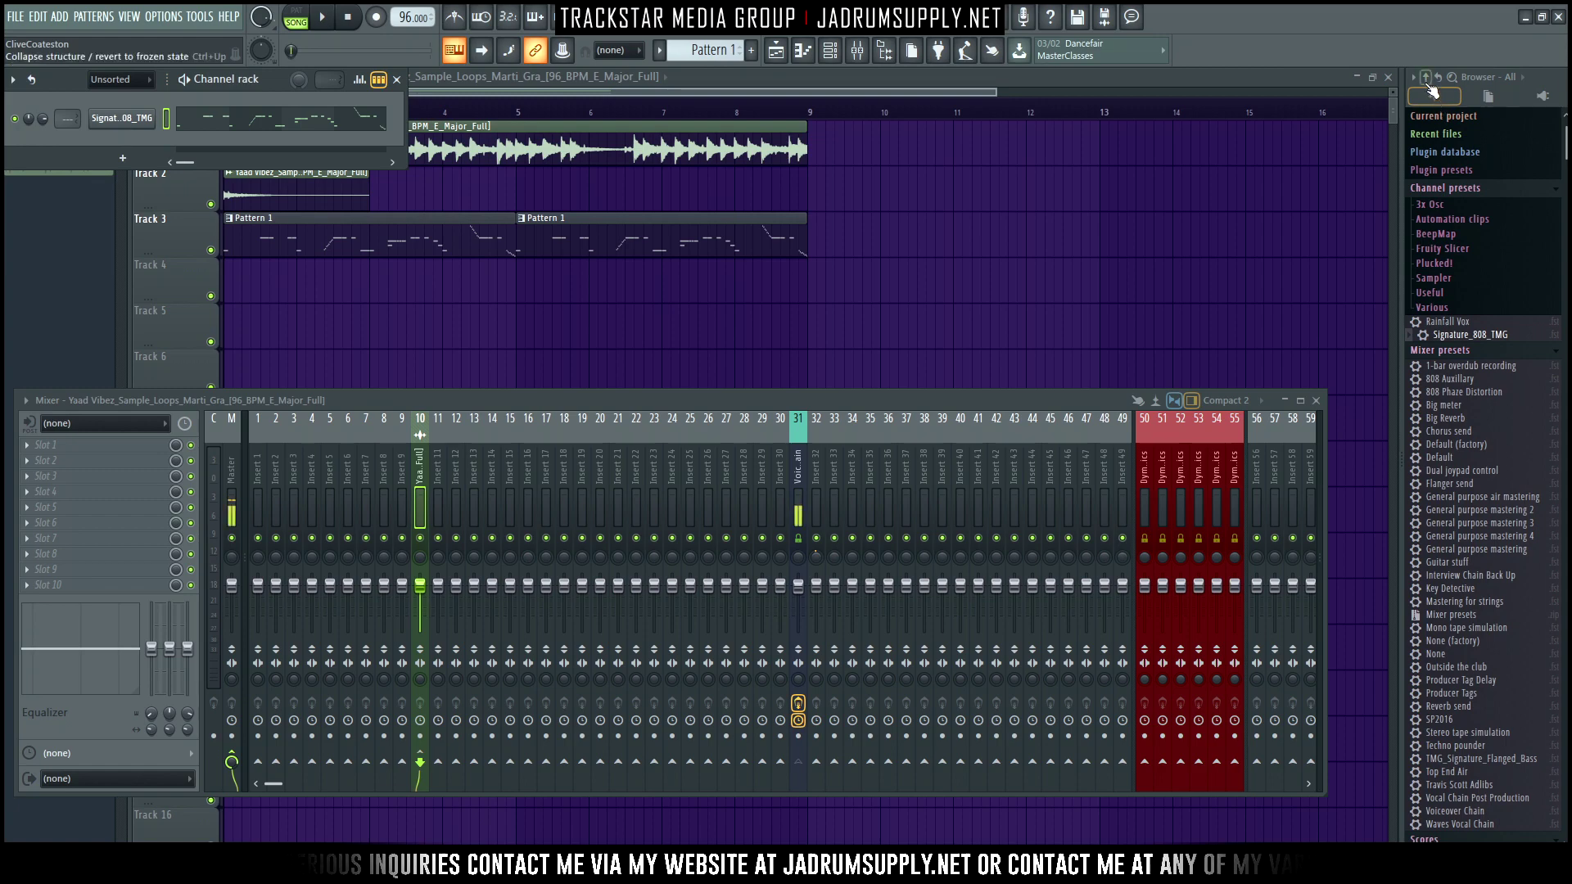
Load the Bass Aux mixer preset from the 2021 Riddim project bones in the Desktop's Done folder onto mixer insert 19.
click(1429, 88)
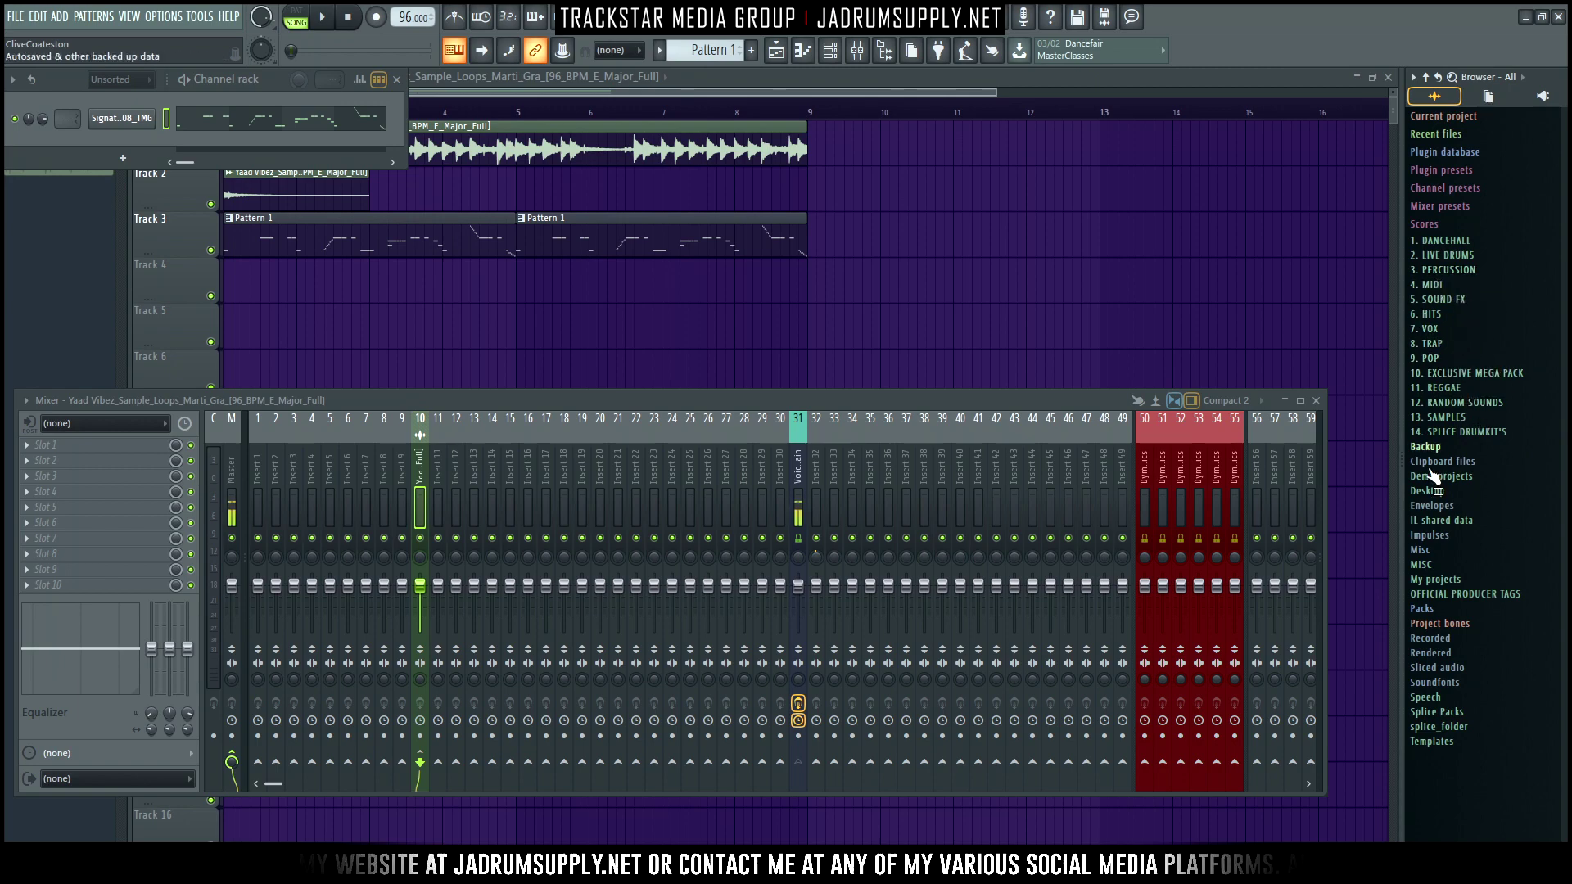
click(1428, 491)
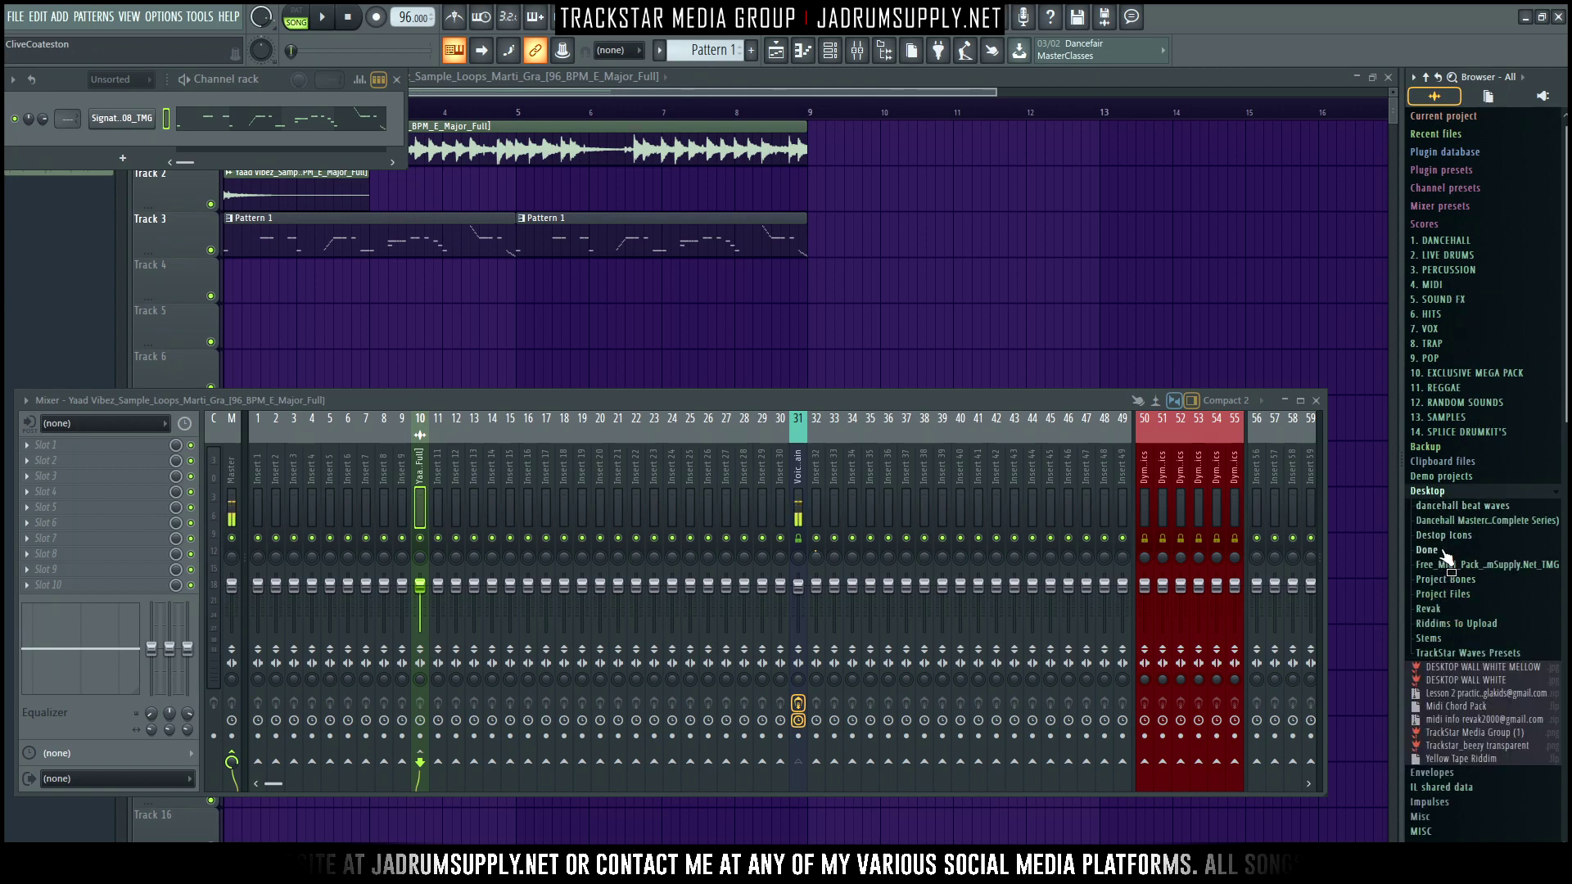
click(1442, 552)
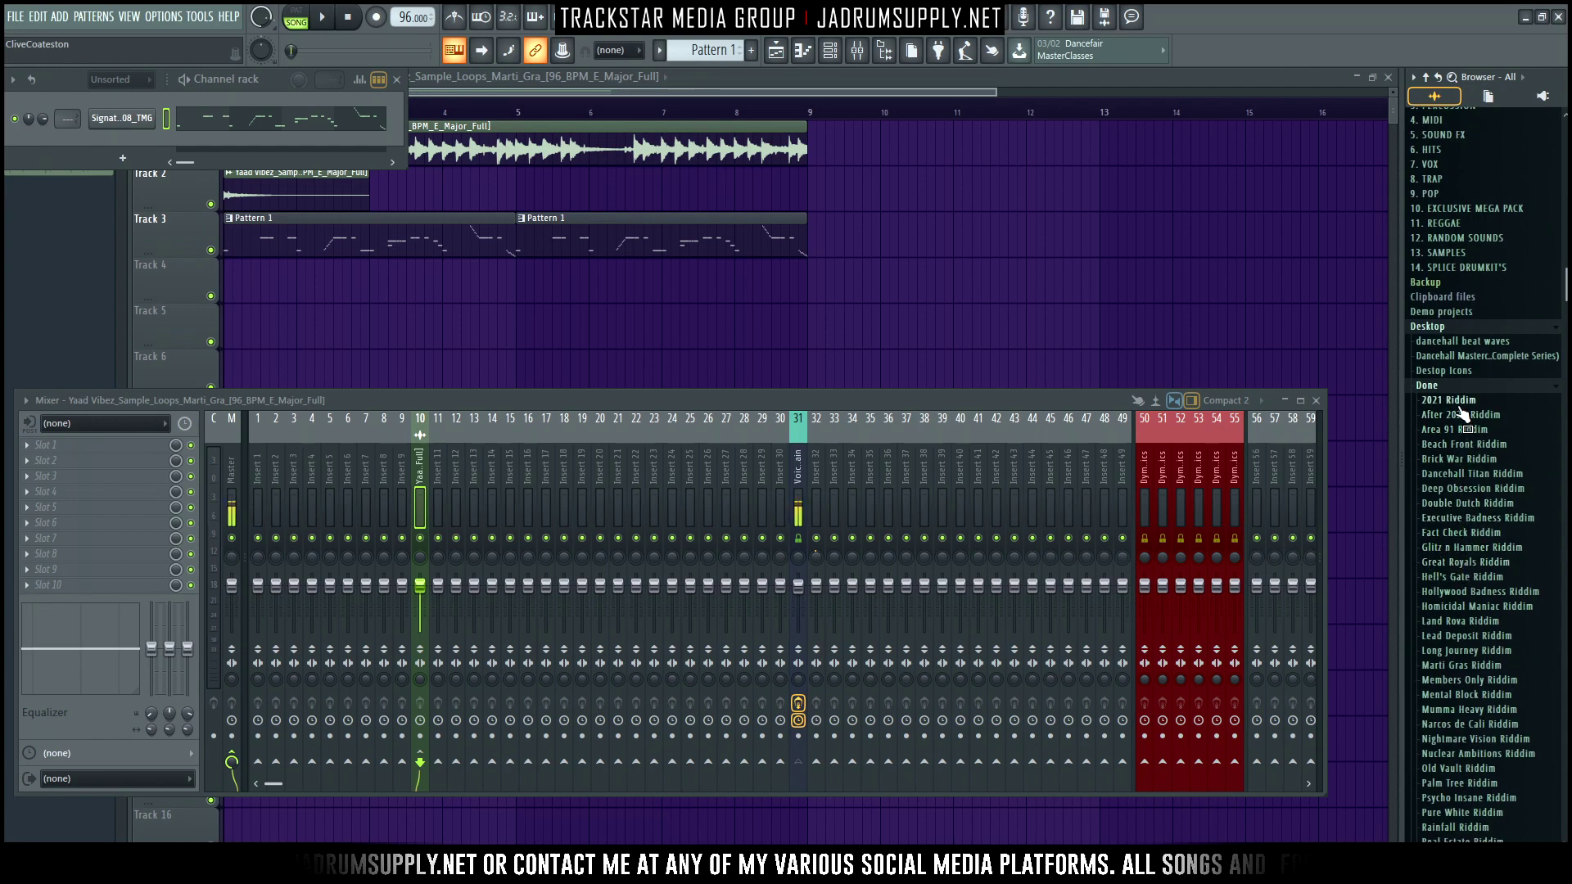
click(1455, 401)
click(1461, 414)
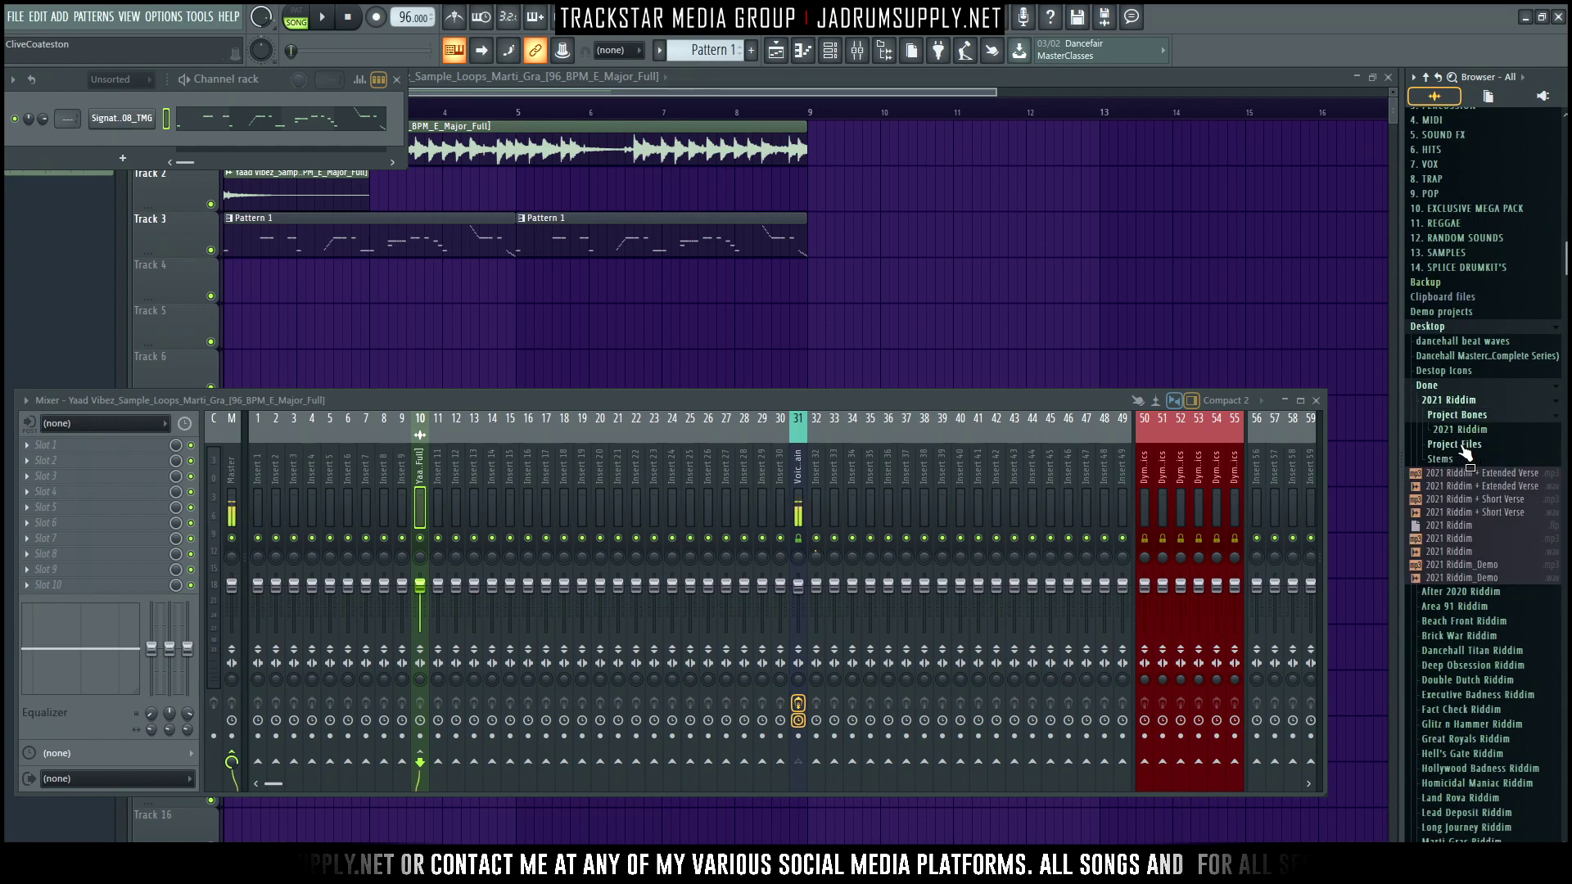
click(1473, 430)
click(1451, 487)
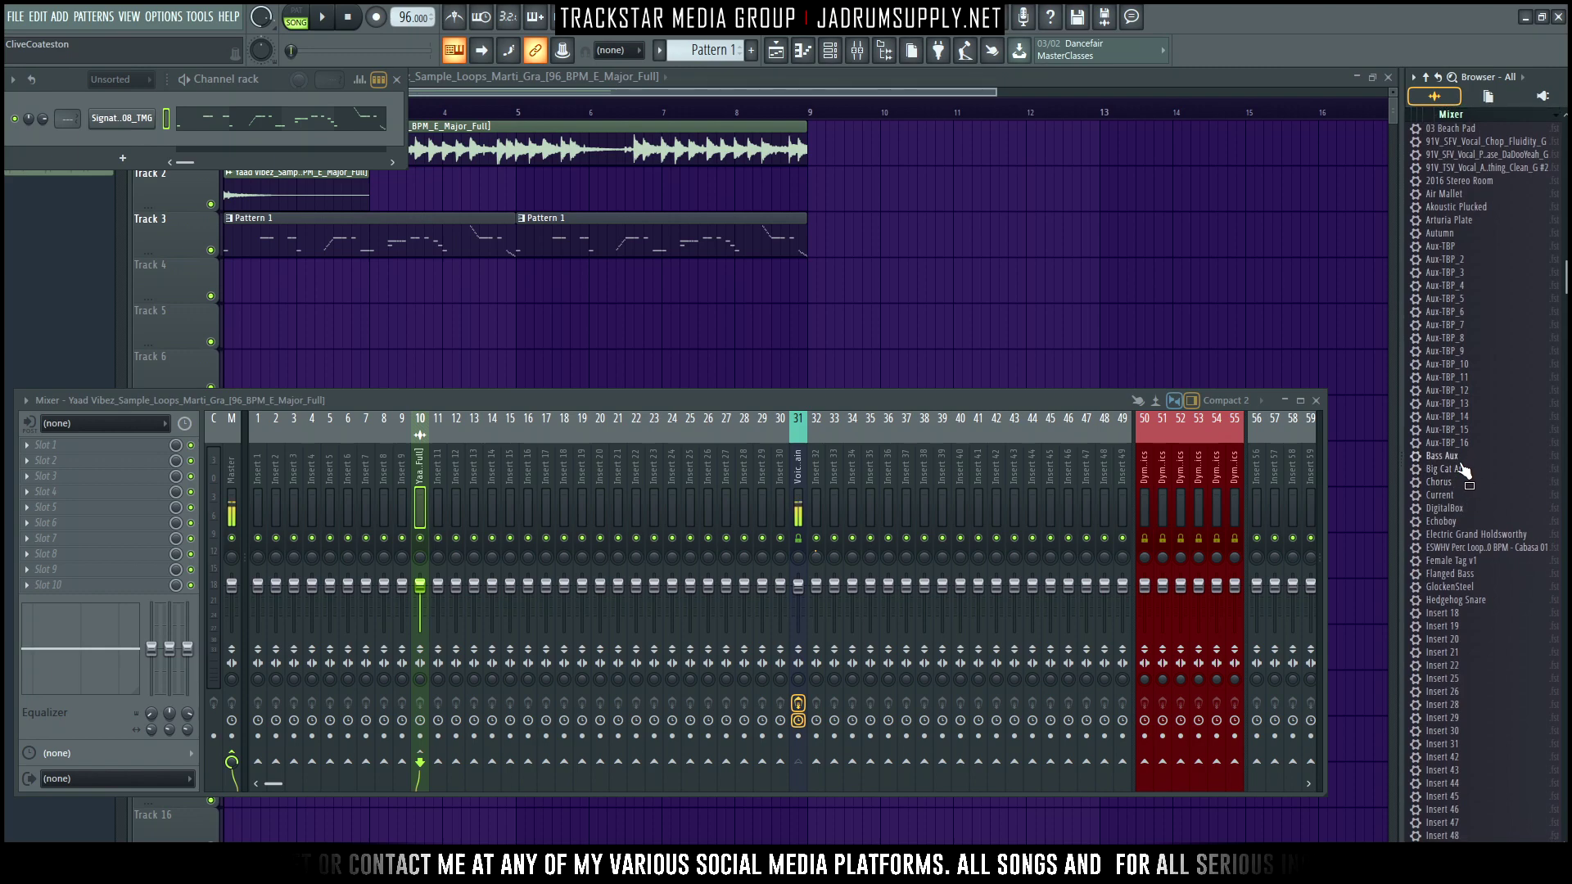
drag(1442, 456, 580, 458)
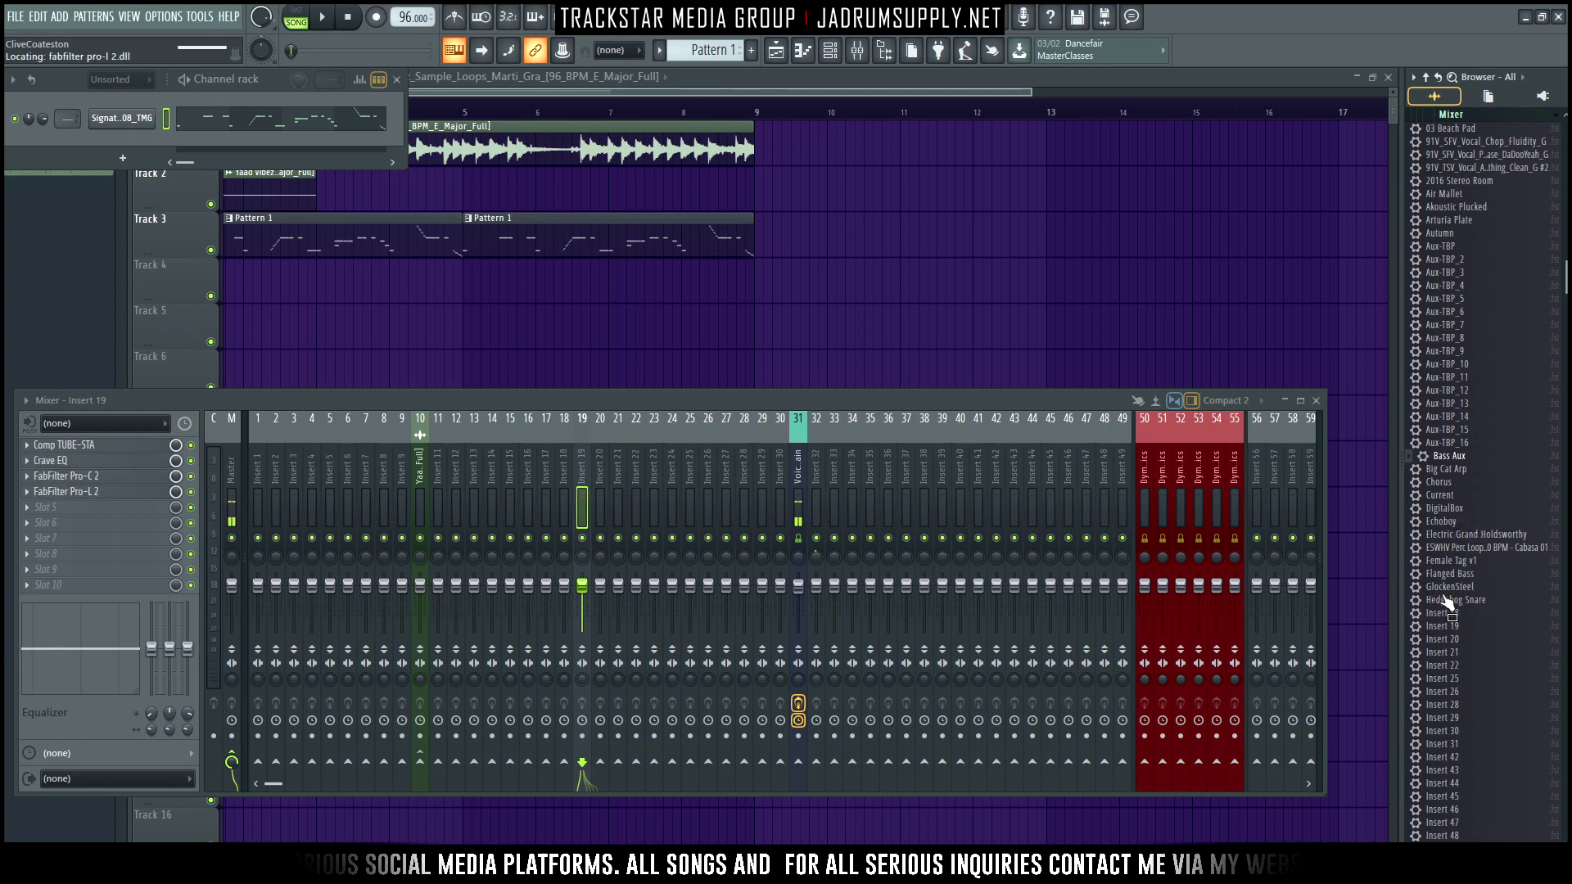
Load the Hedgehog Snare mixer preset onto insert 15 and the Yaad Vibez_Kick_7_[Clean] preset onto insert 14.
scroll(1434, 602, down, 4)
drag(1457, 443, 516, 479)
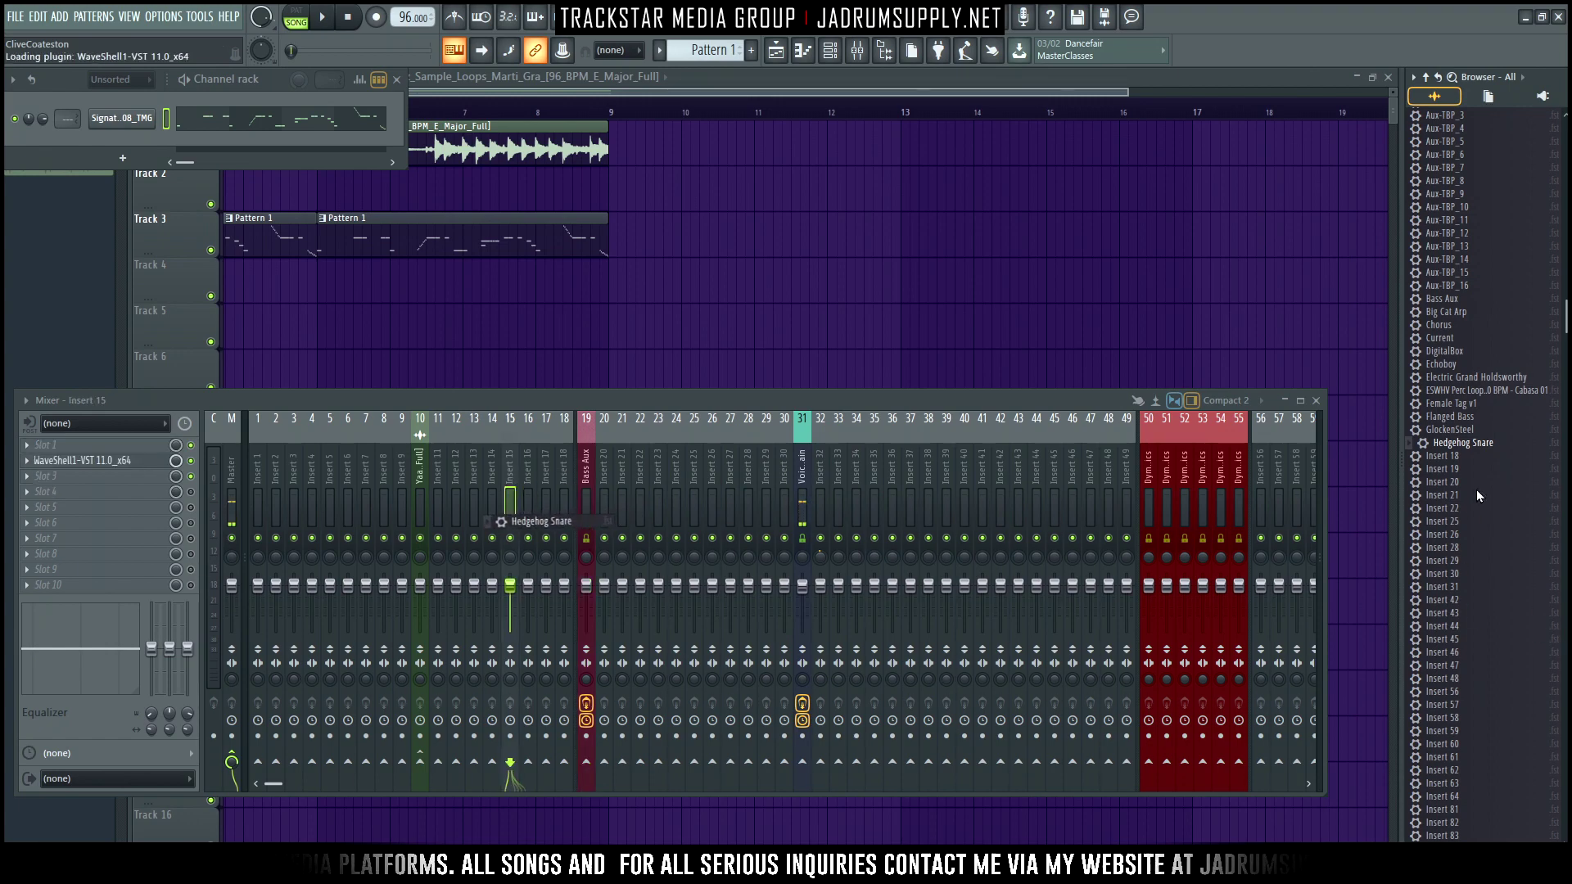
scroll(1457, 507, down, 15)
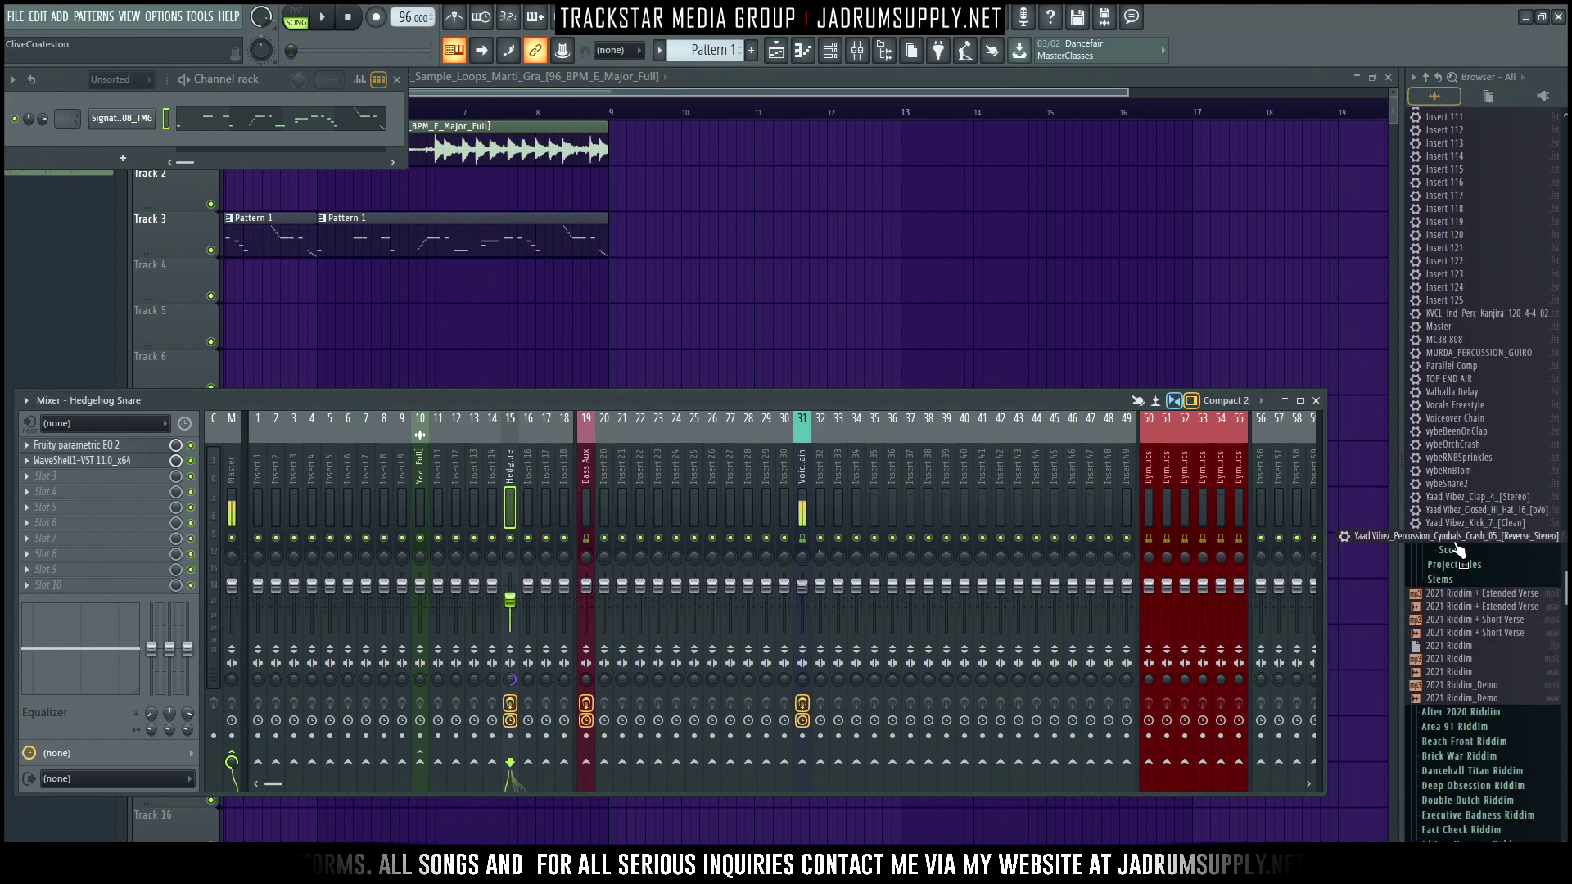
drag(1482, 520, 491, 482)
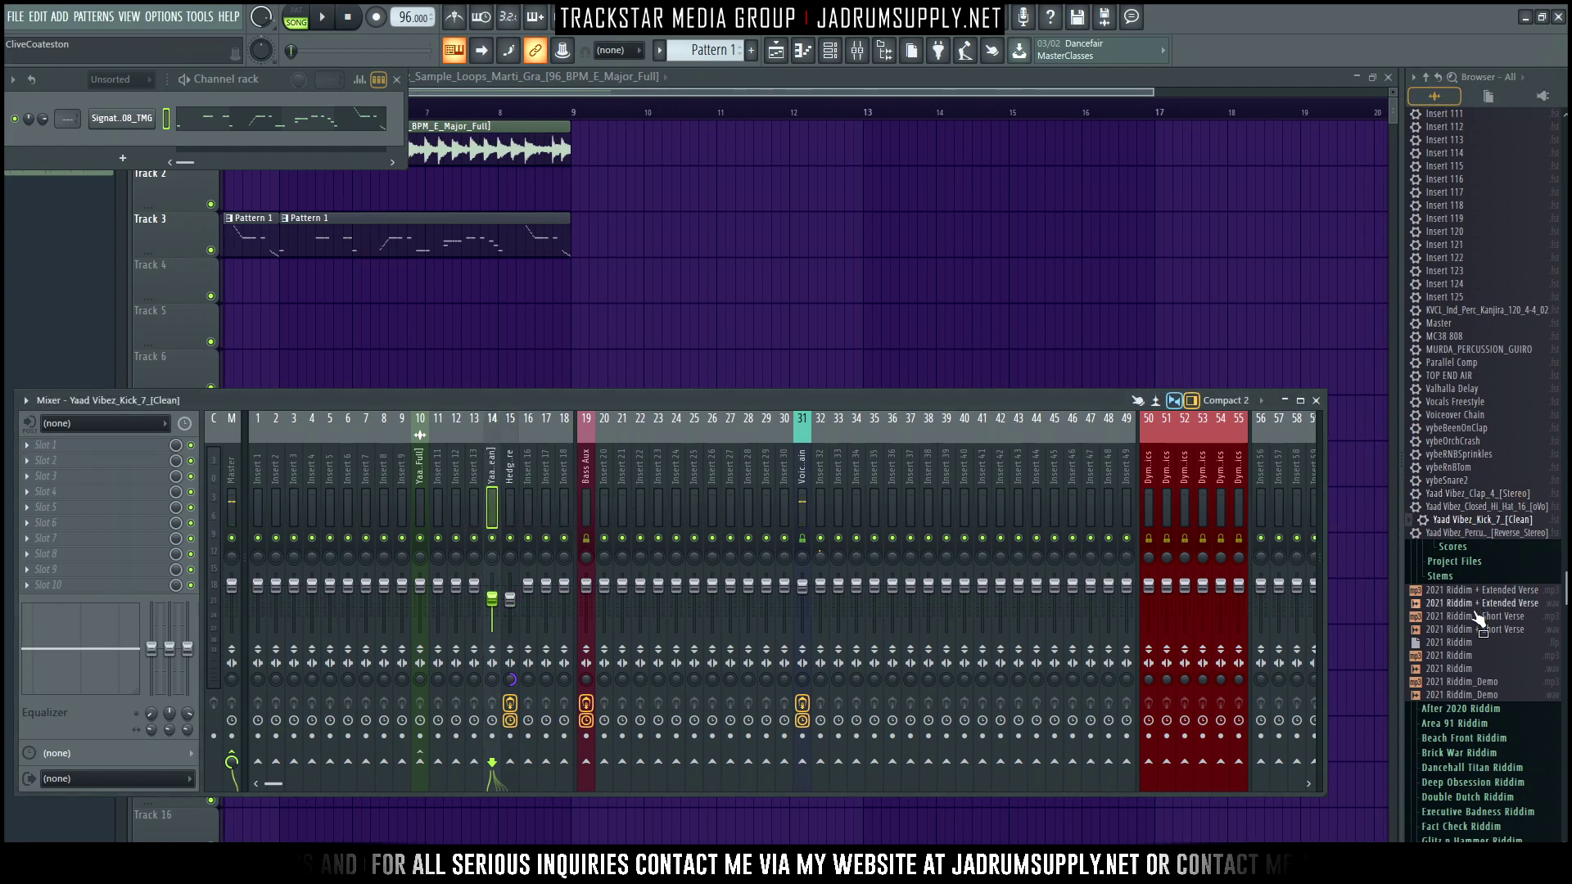
Add the Yaad Vibez_Kick_7_[Clean] and Hedgehog Snare samples from the 2021 Riddim project files as new channels.
click(1469, 562)
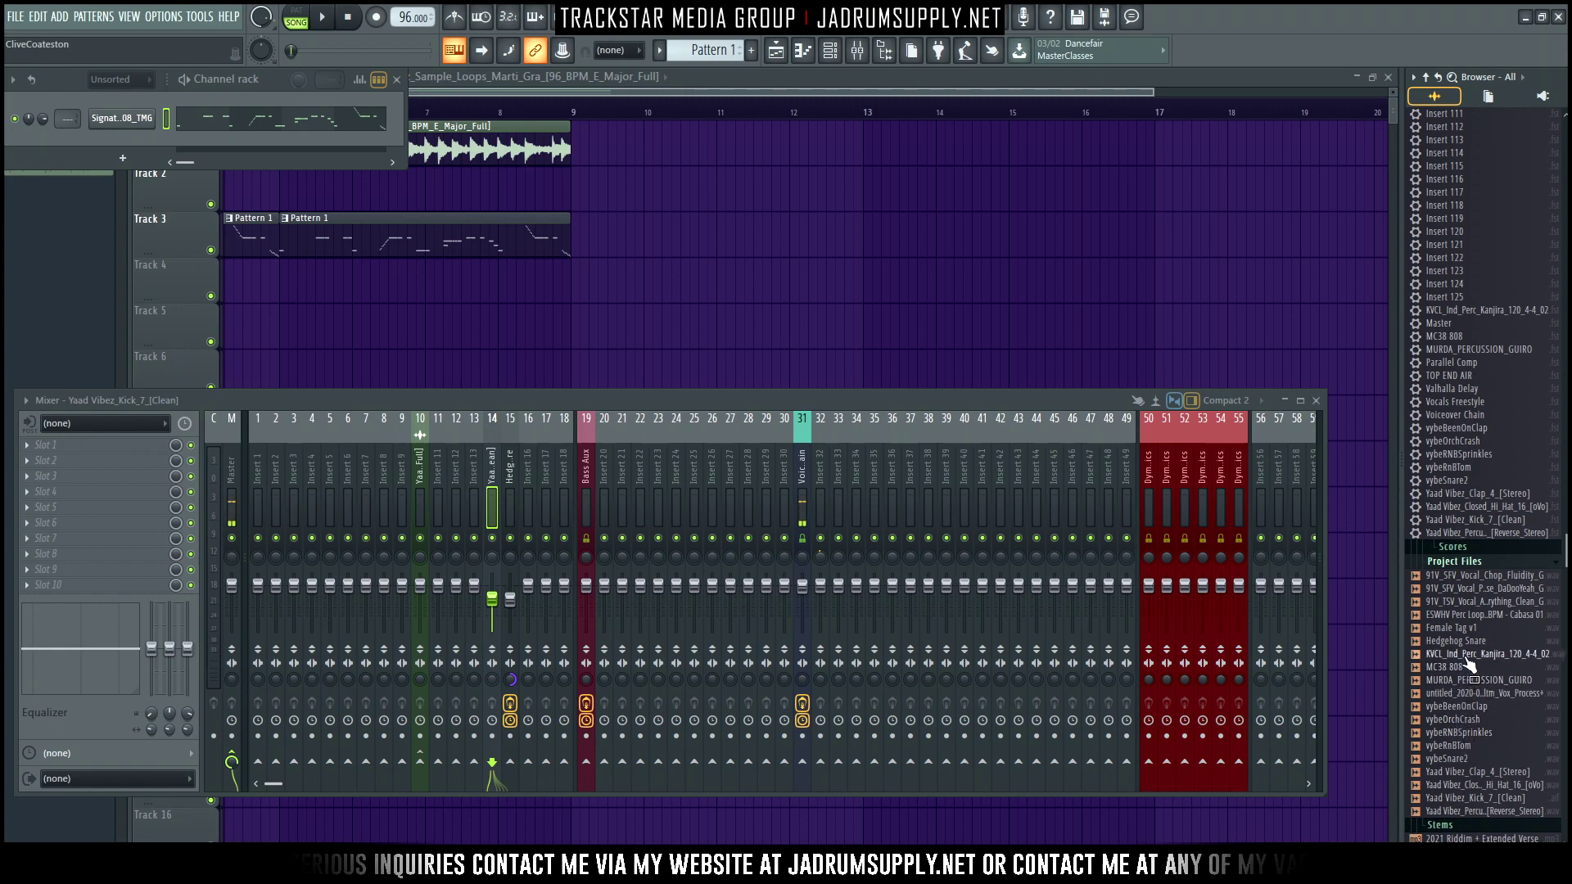
drag(1477, 809, 139, 135)
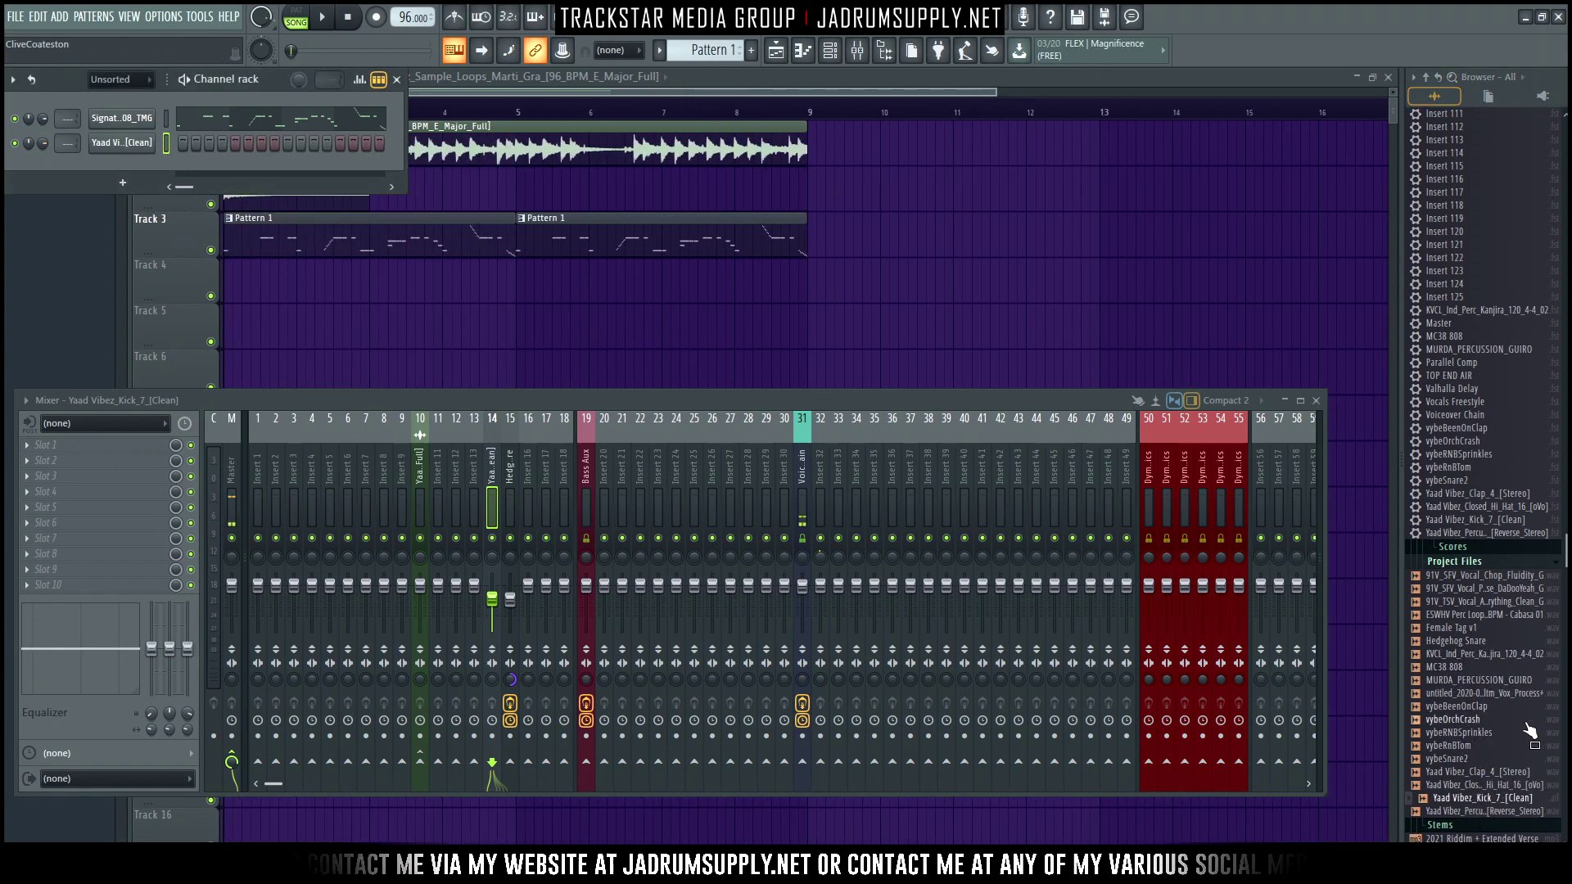
drag(1501, 801, 1503, 806)
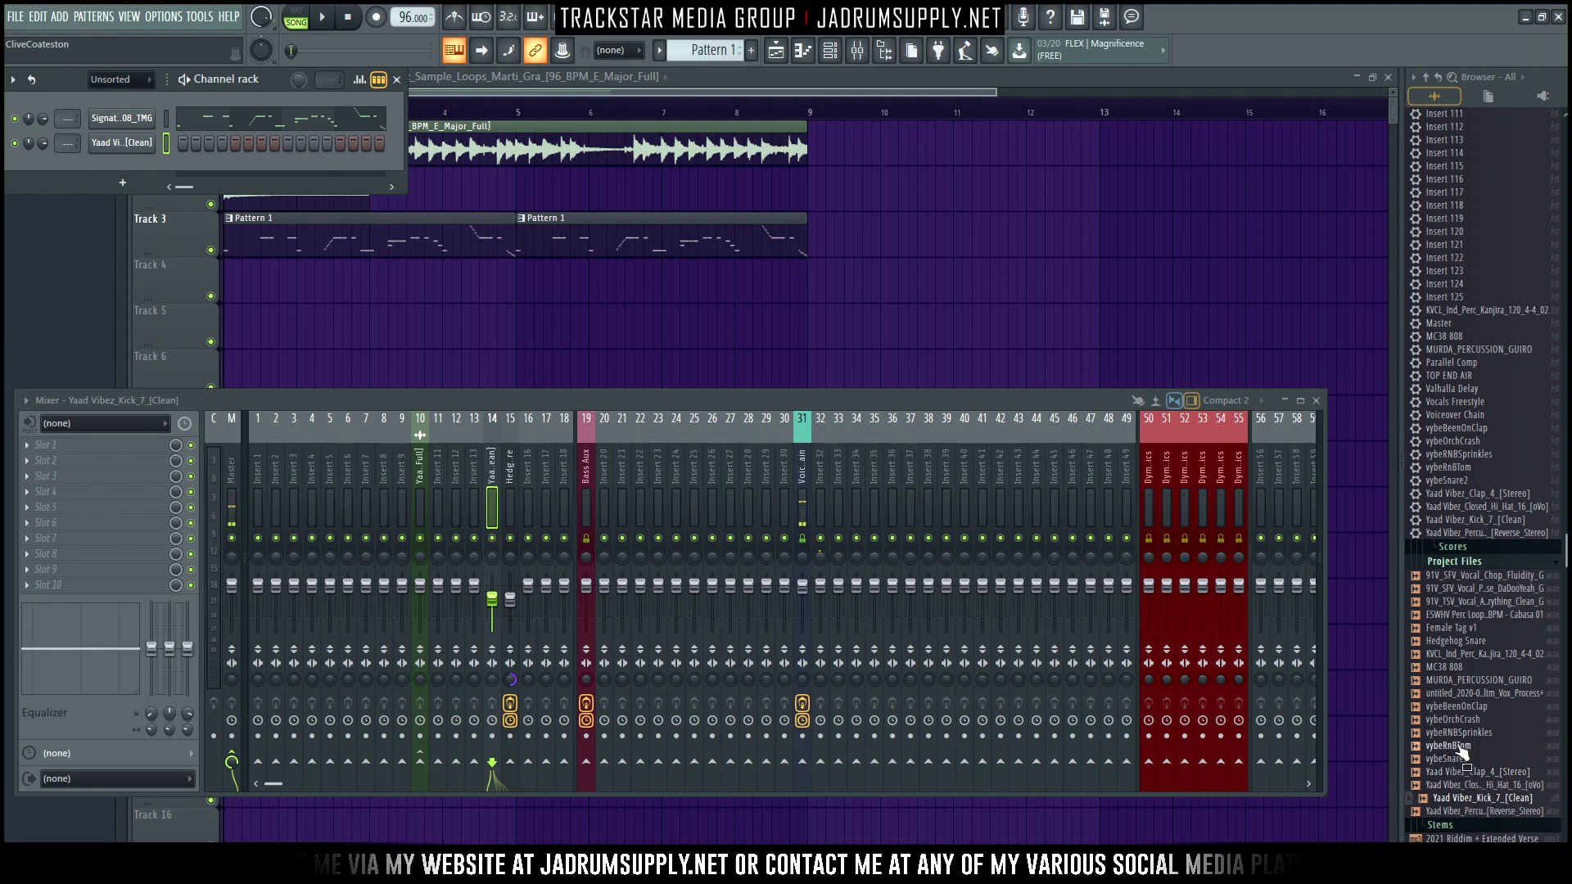
drag(1461, 641, 142, 164)
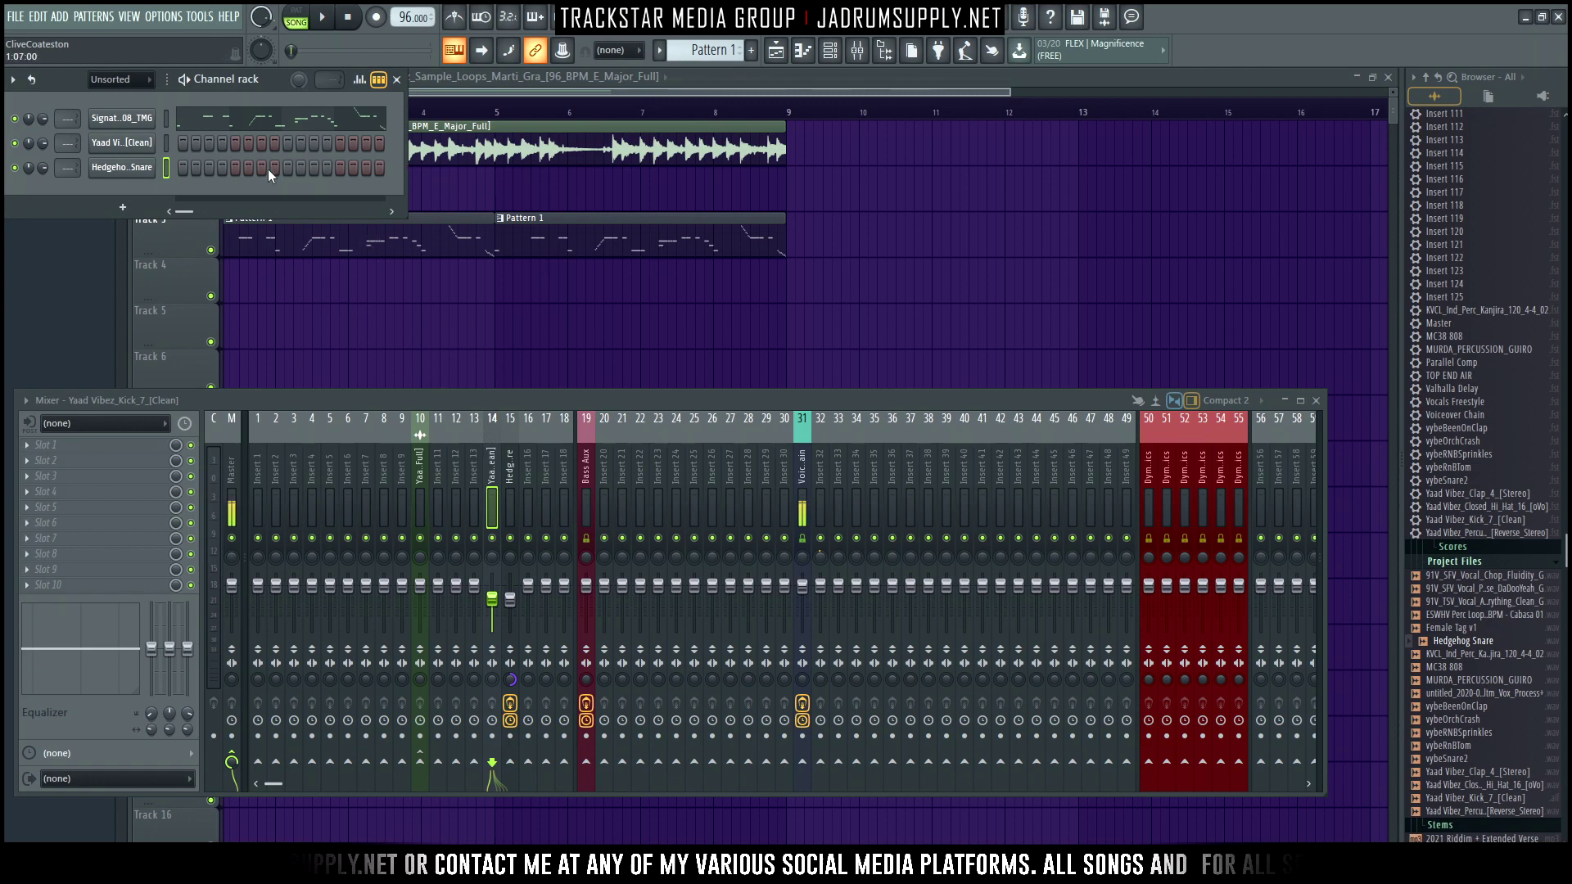
Play the arrangement and open the Signature_808_TMG channel's envelope settings and its piano roll.
key(space)
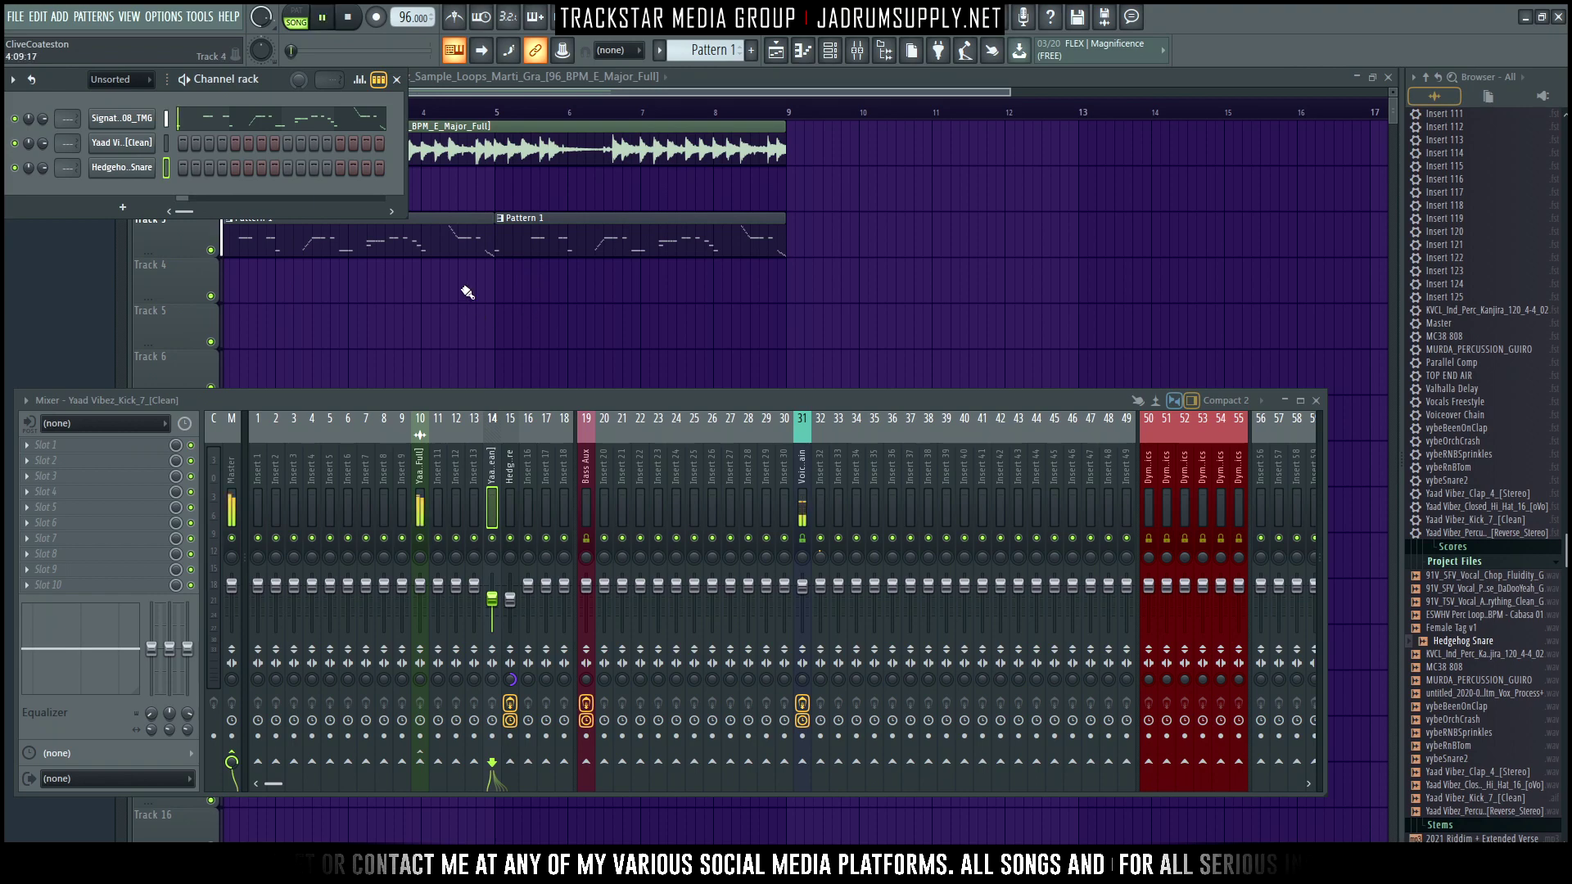
click(139, 119)
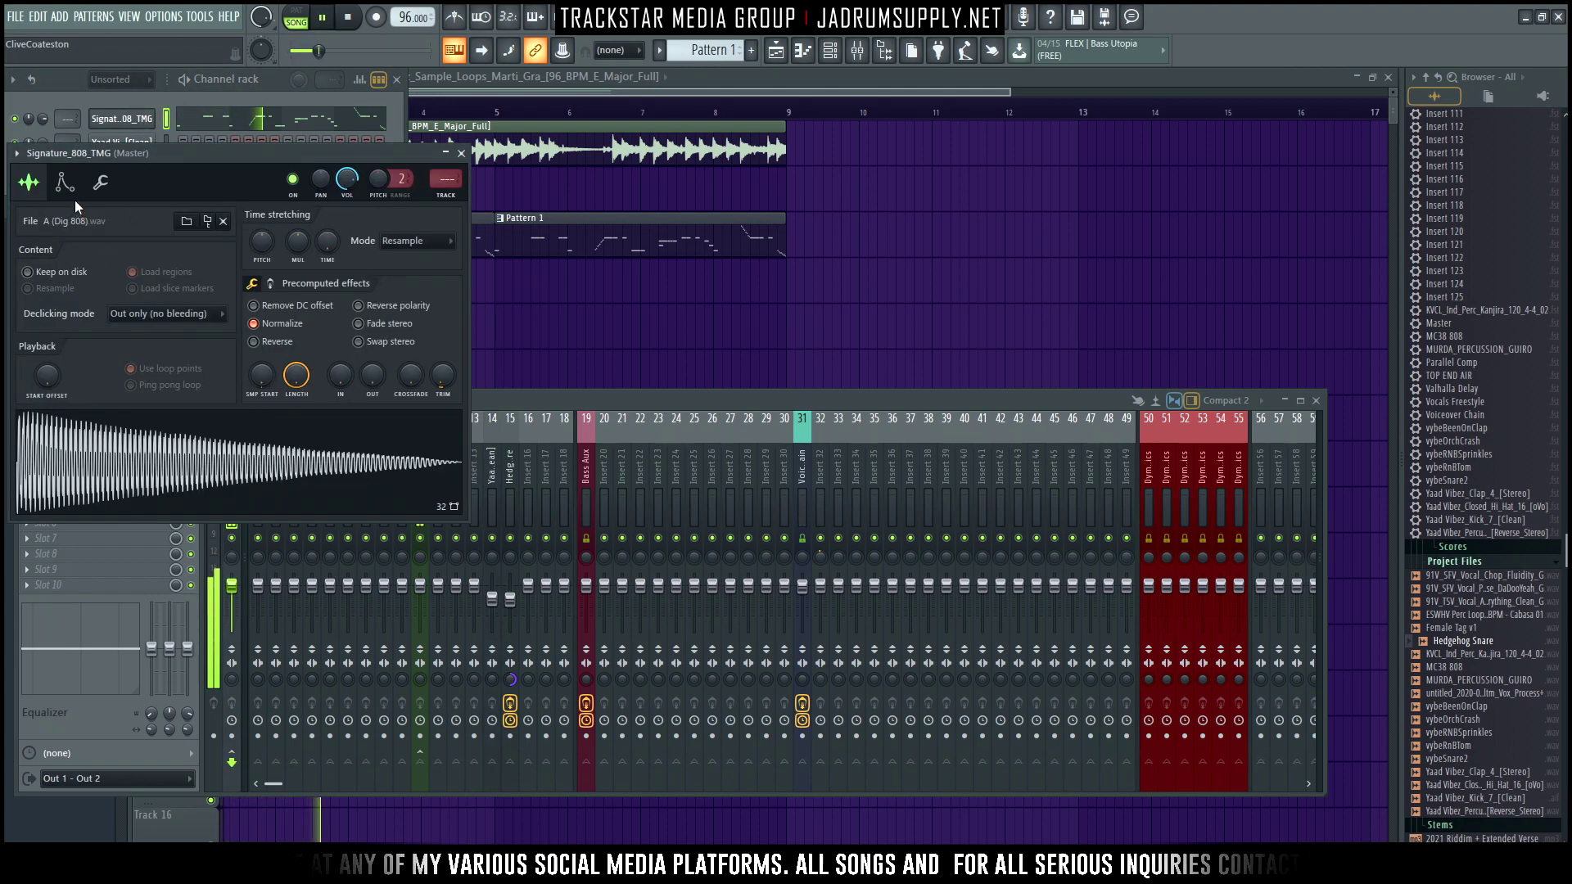
click(64, 182)
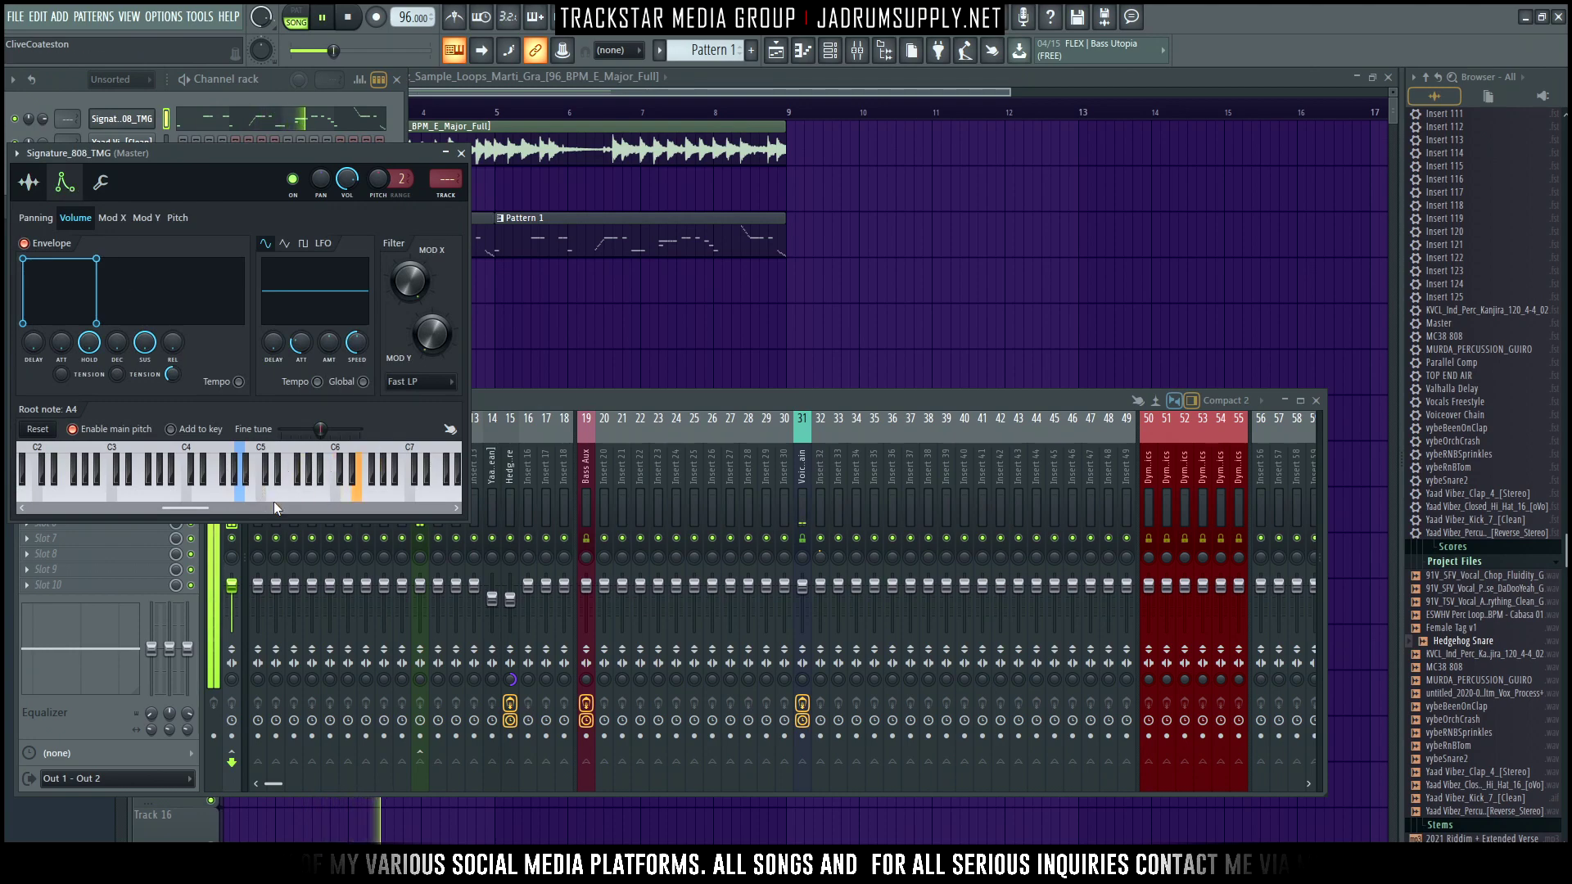
click(287, 123)
click(286, 123)
click(344, 118)
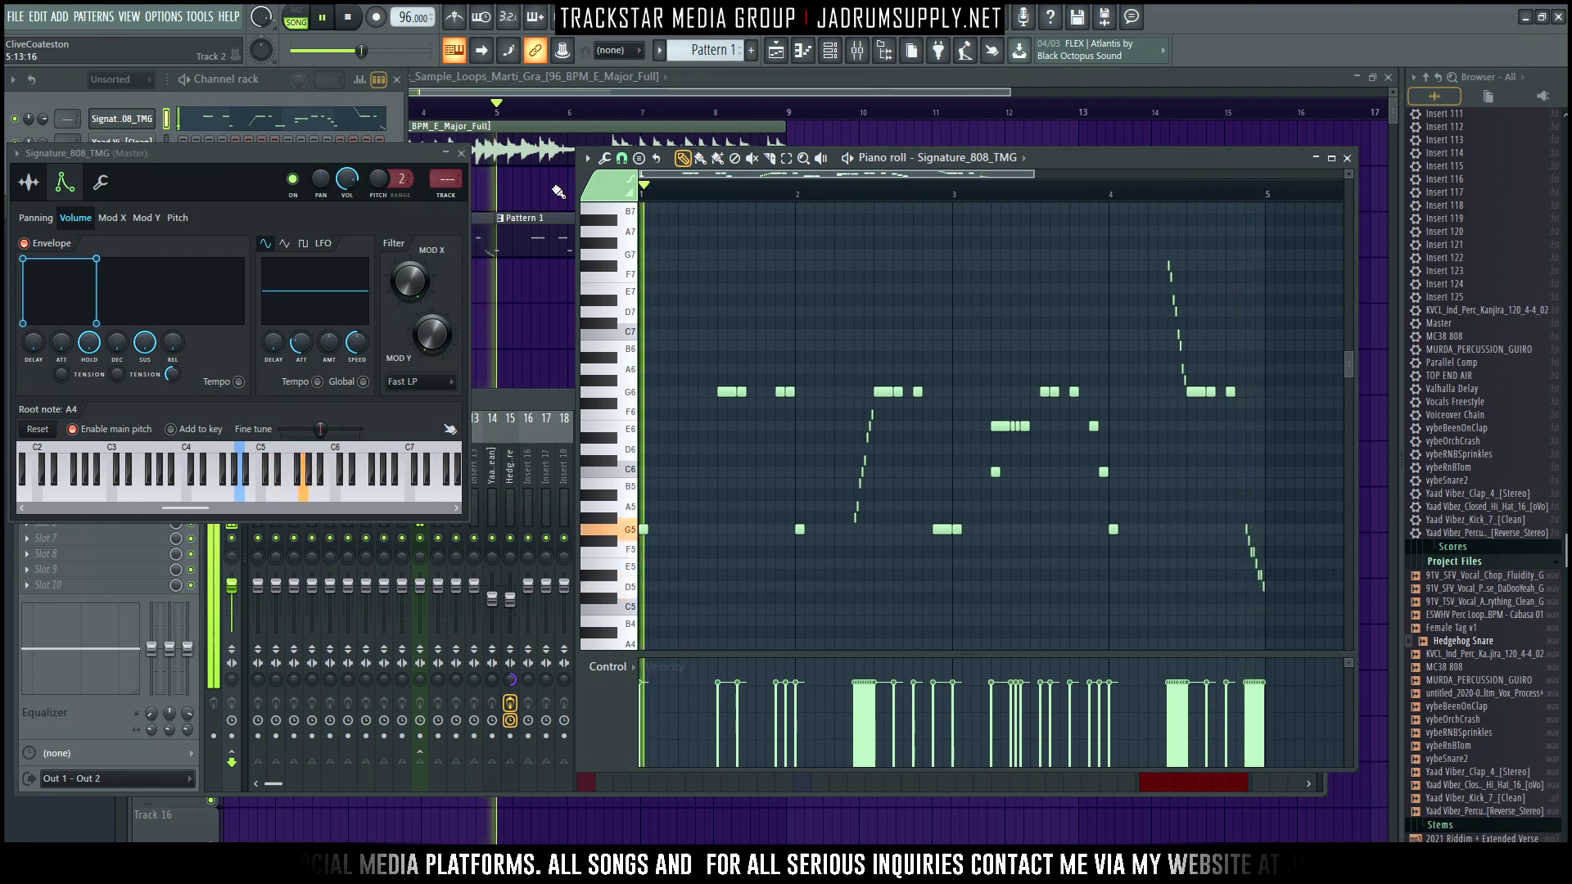
Turn off the volume envelope of the Signature_808_TMG channel and play the pattern.
key(space)
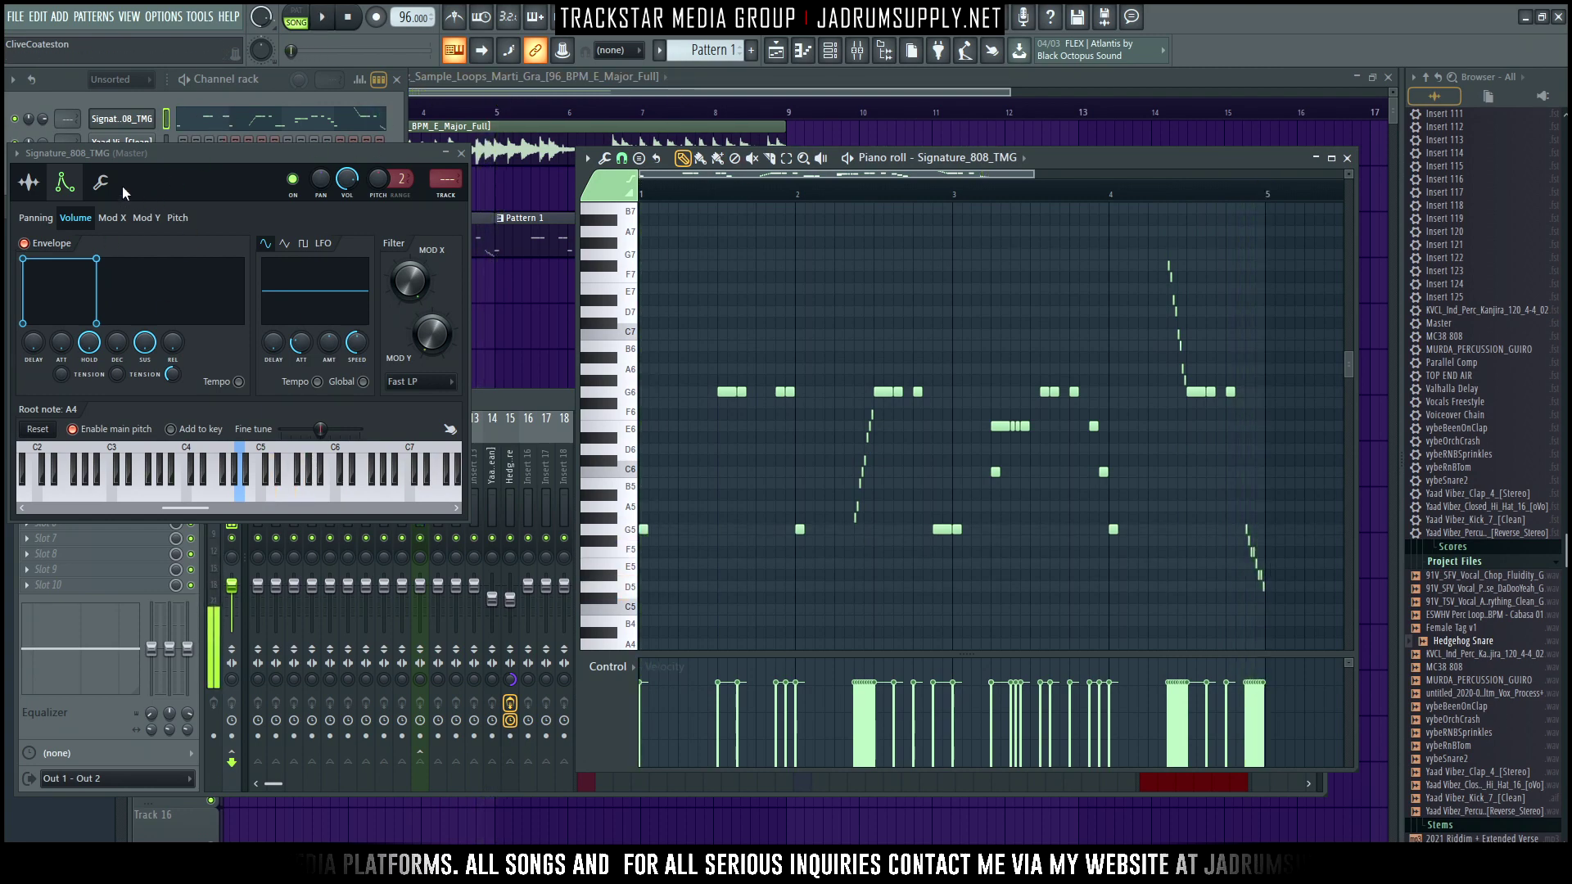
click(51, 245)
key(space)
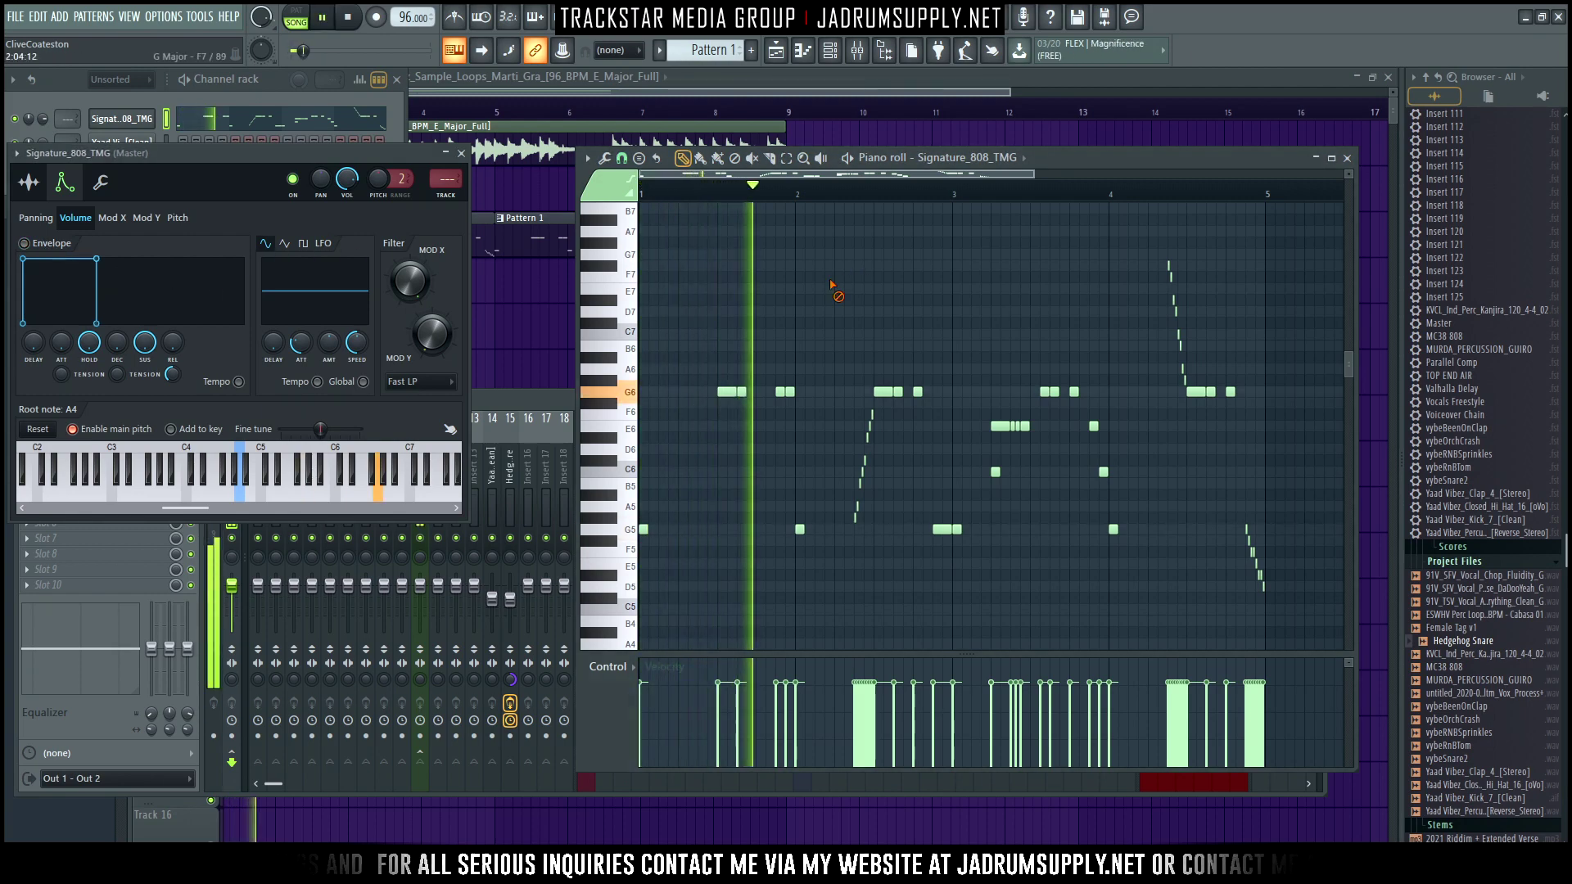
Transpose all the 808 notes down one octave and audition them in the maximized piano roll.
key(space)
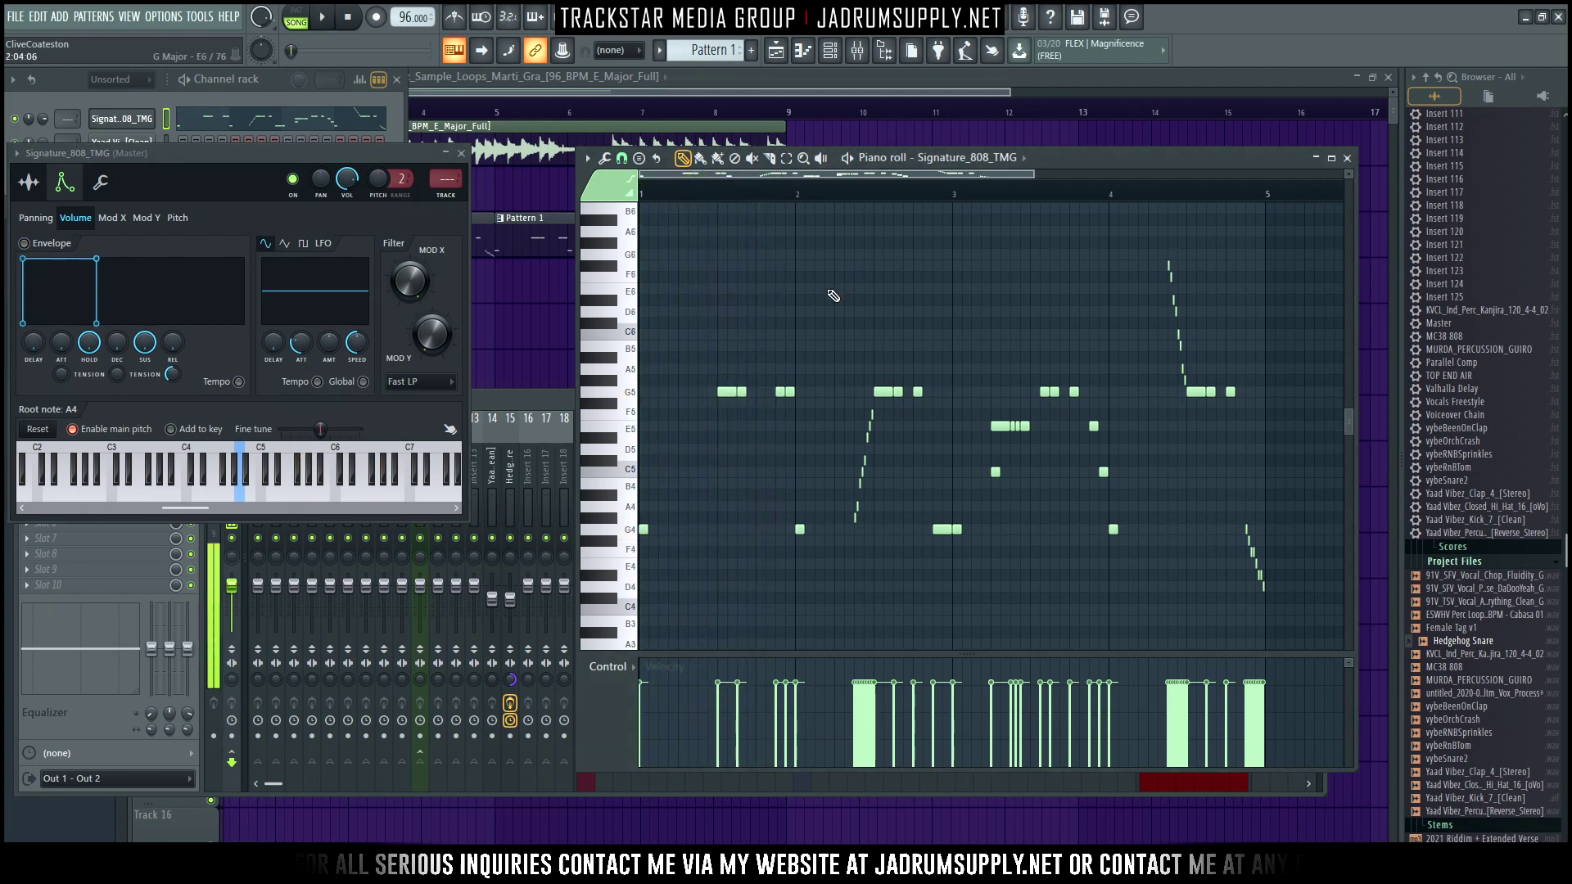
key(space)
click(1330, 158)
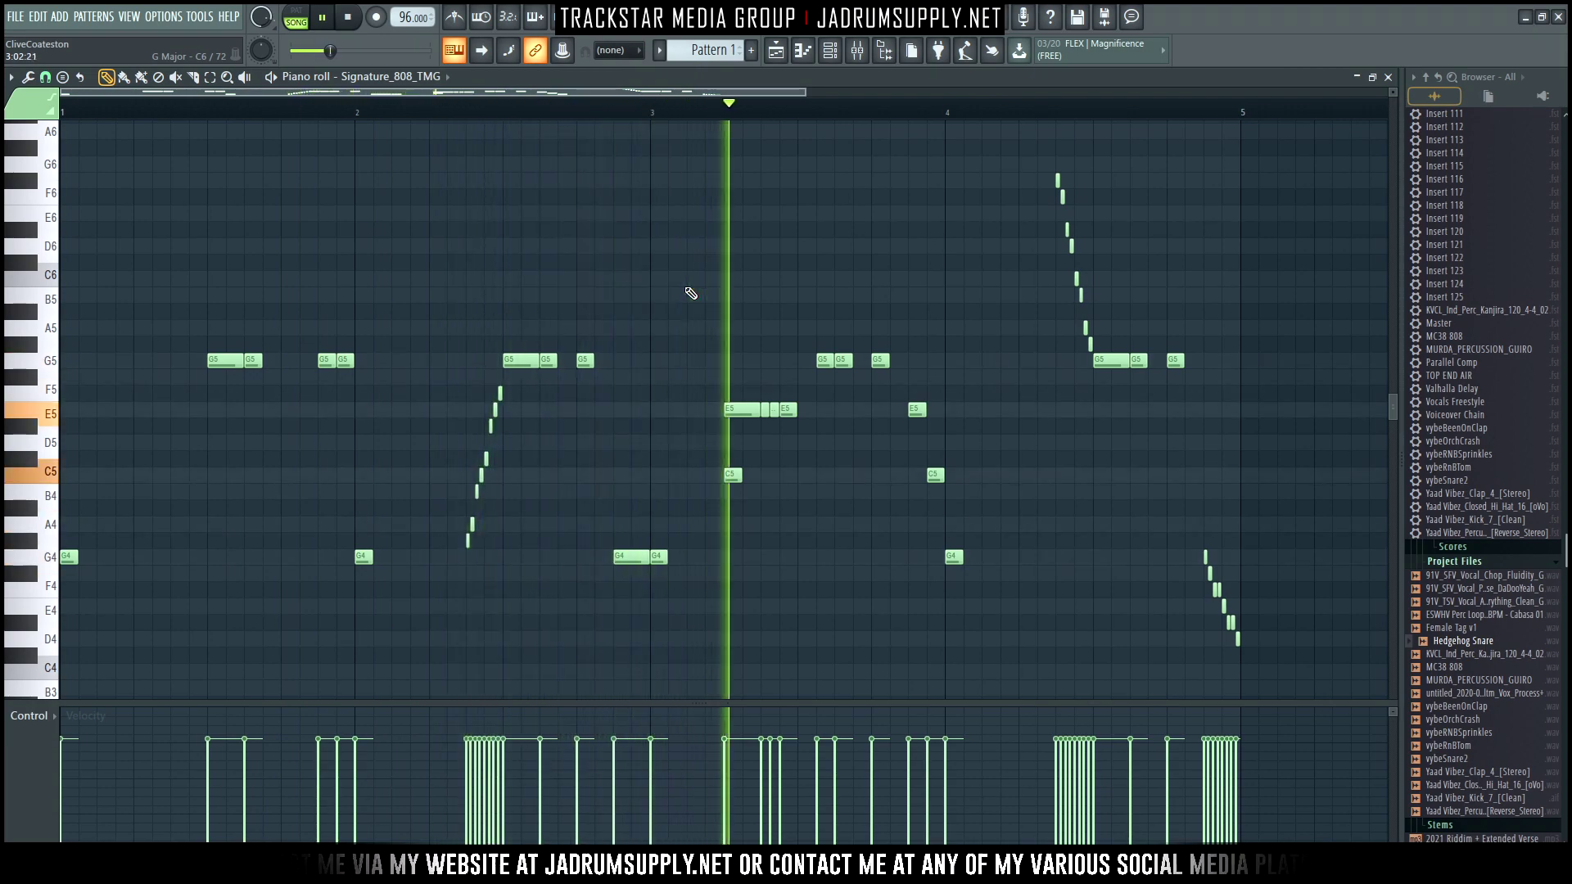
key(space)
Clear the 808 notes from Pattern 1 and bring up the channel rack.
click(829, 50)
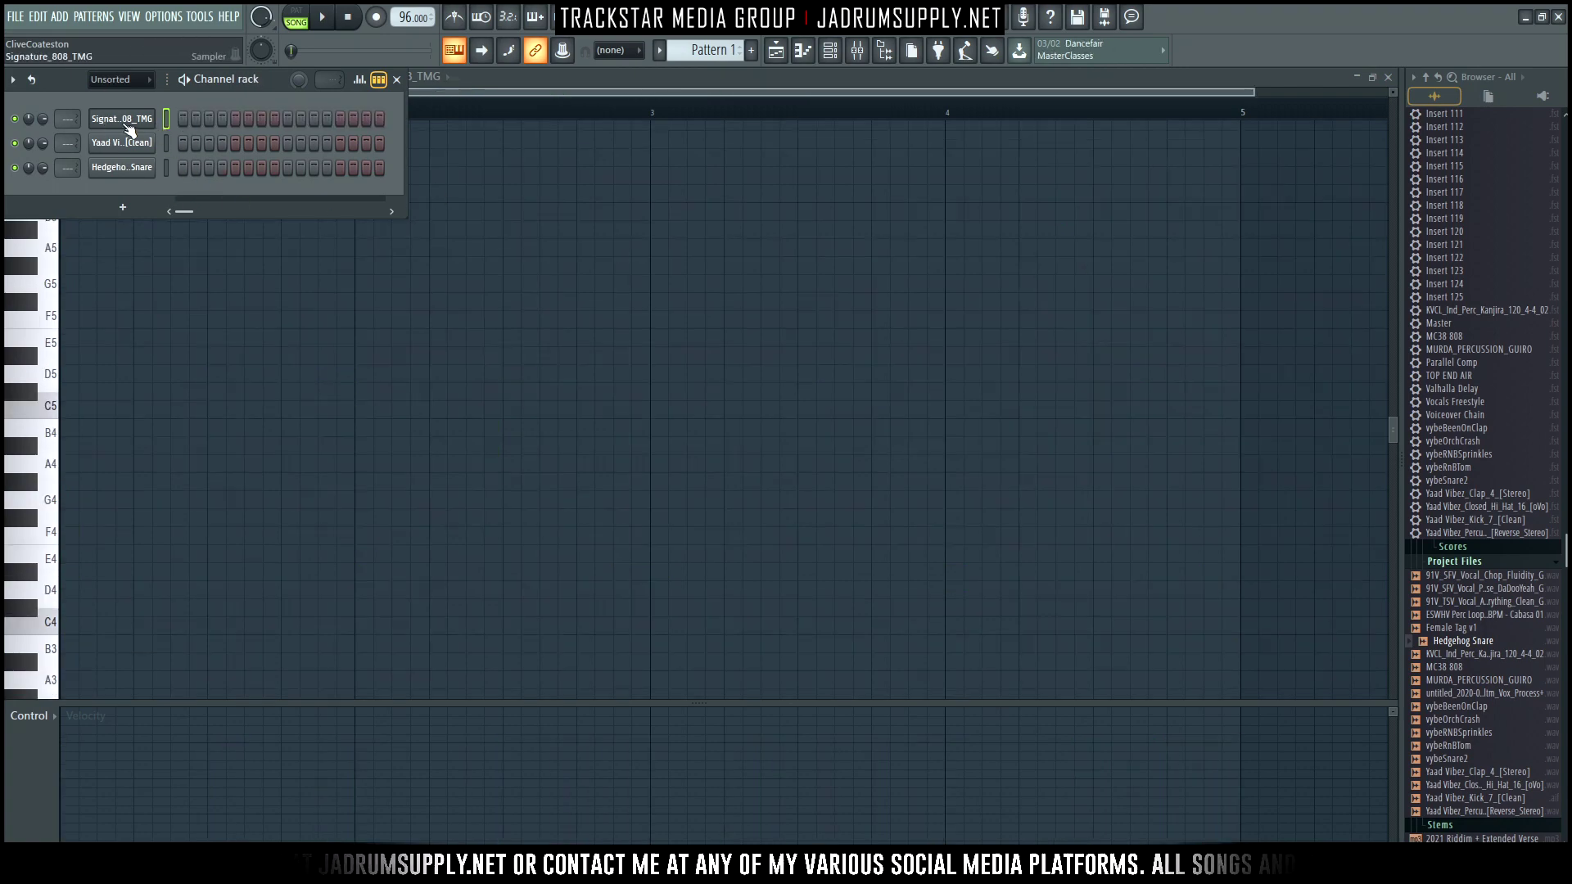
right_click(128, 129)
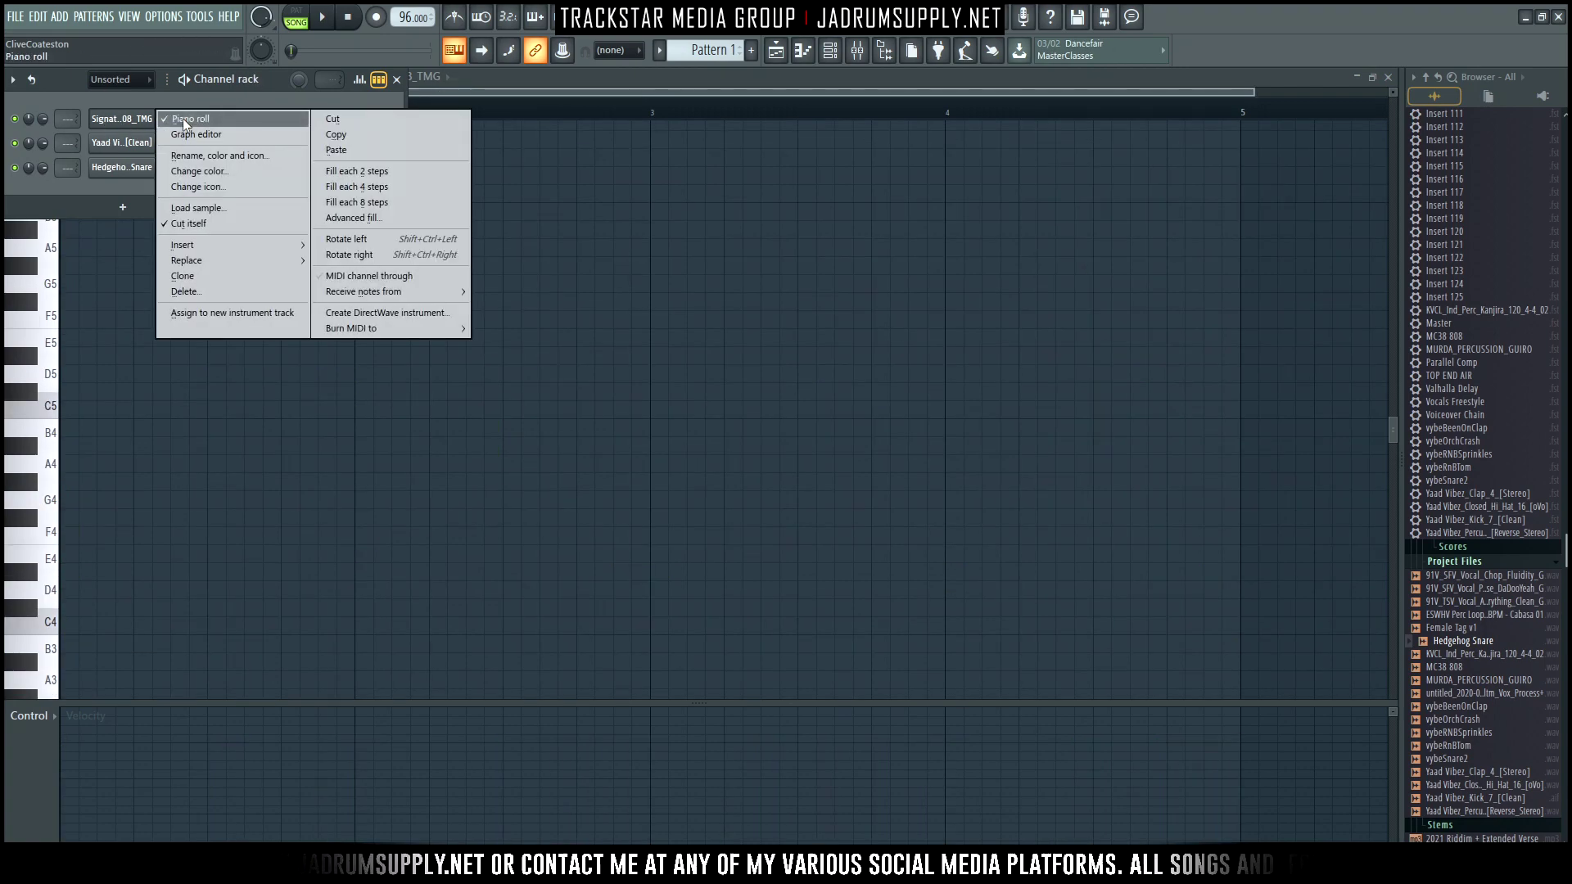
key(Escape)
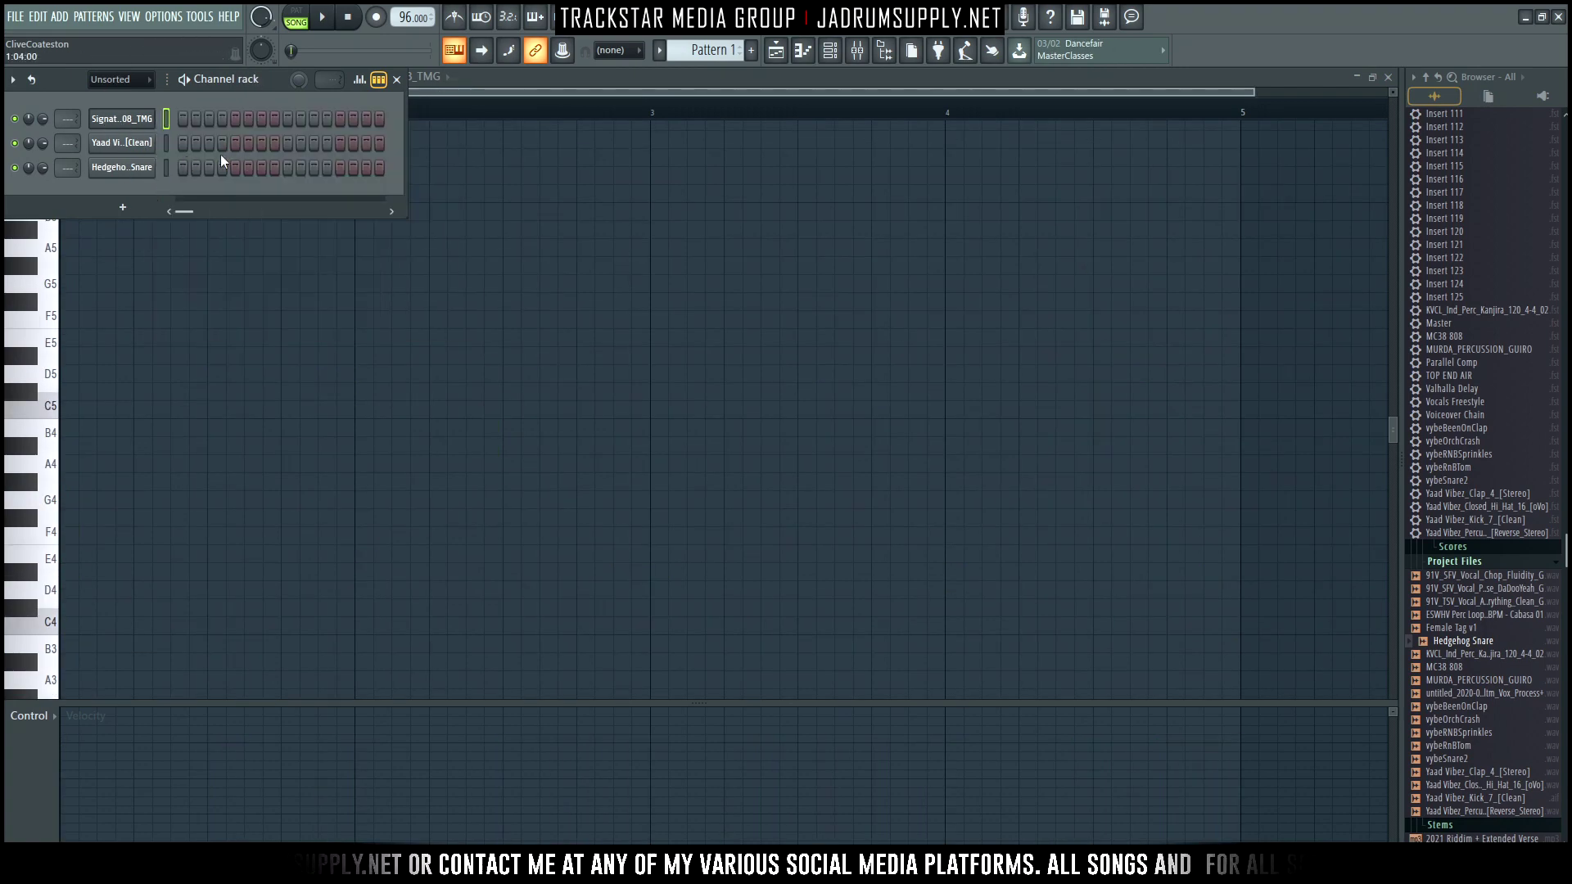
Try kick hits on steps 4, 7, 12, 15, 20 and 23, widening the channel rack to 32 steps.
click(222, 143)
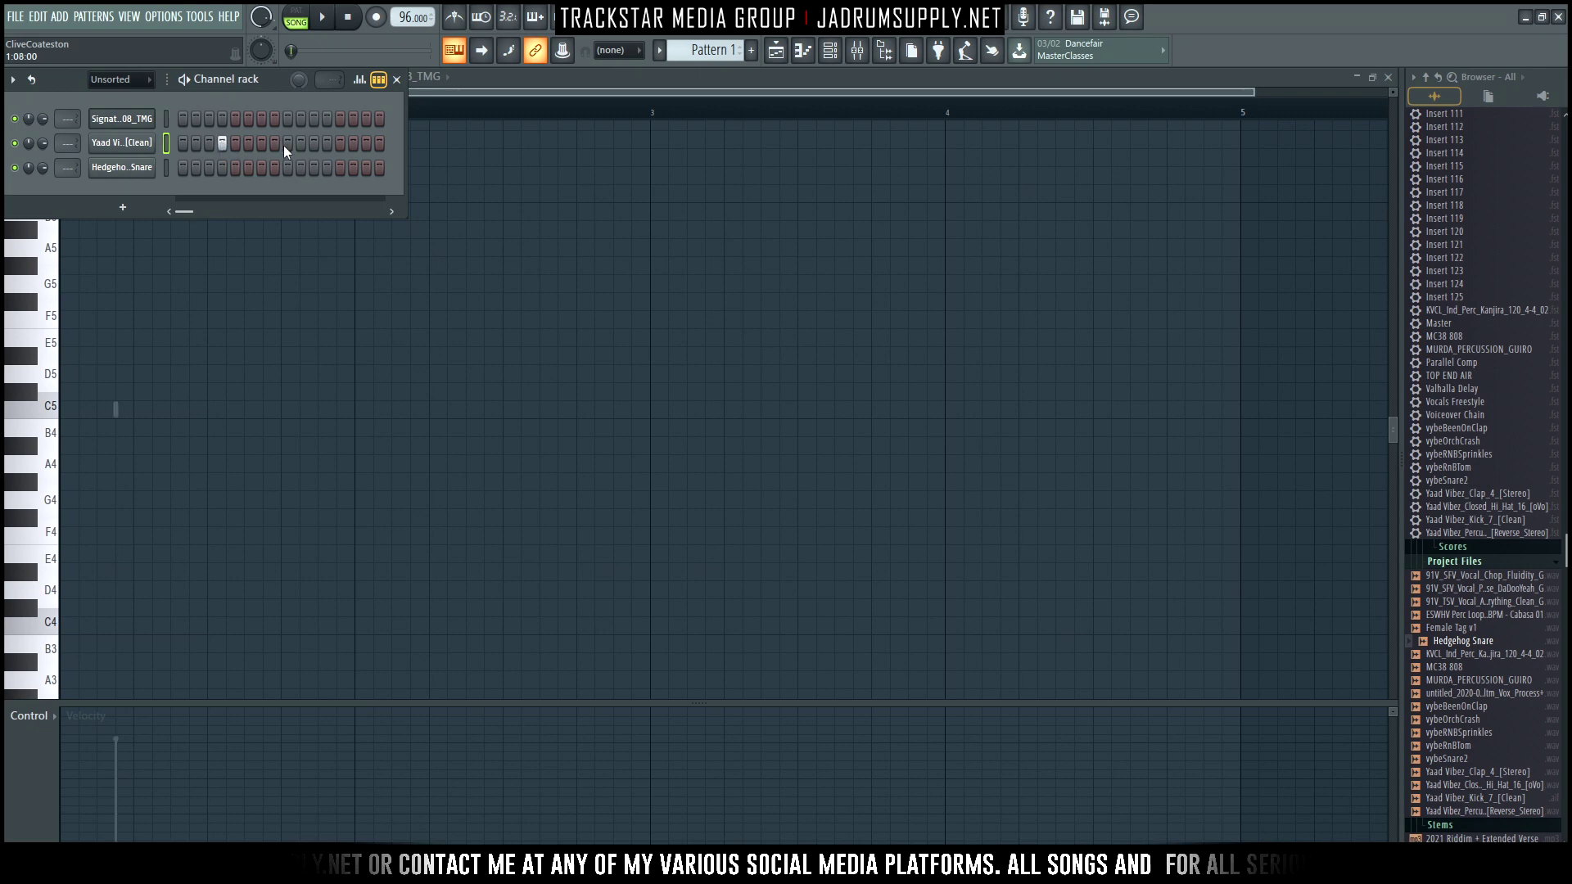
click(366, 143)
drag(405, 115, 633, 141)
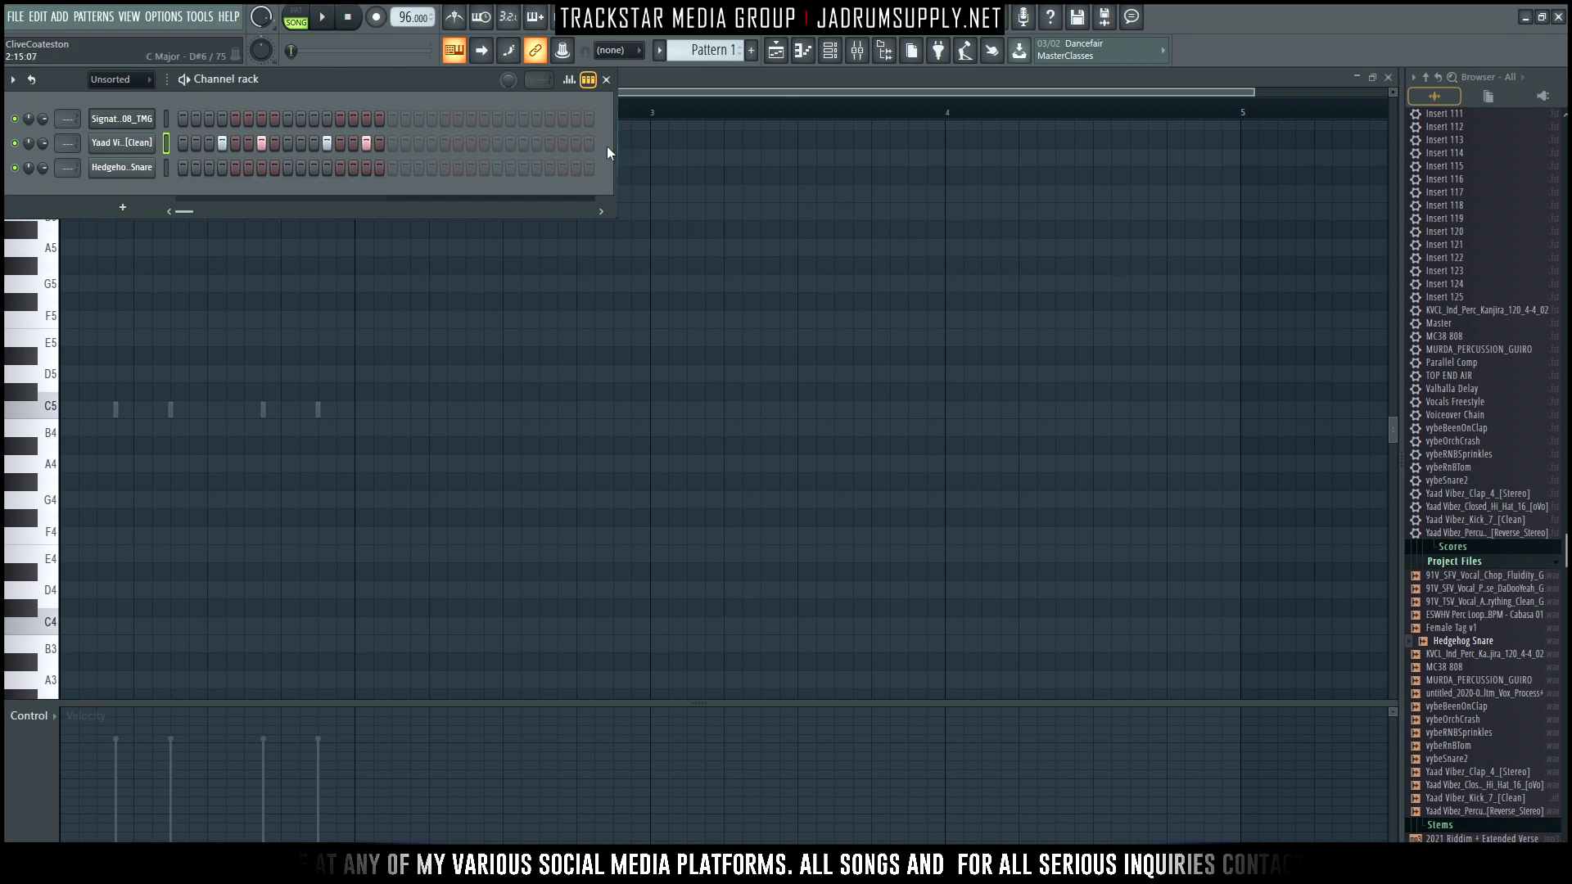
click(431, 144)
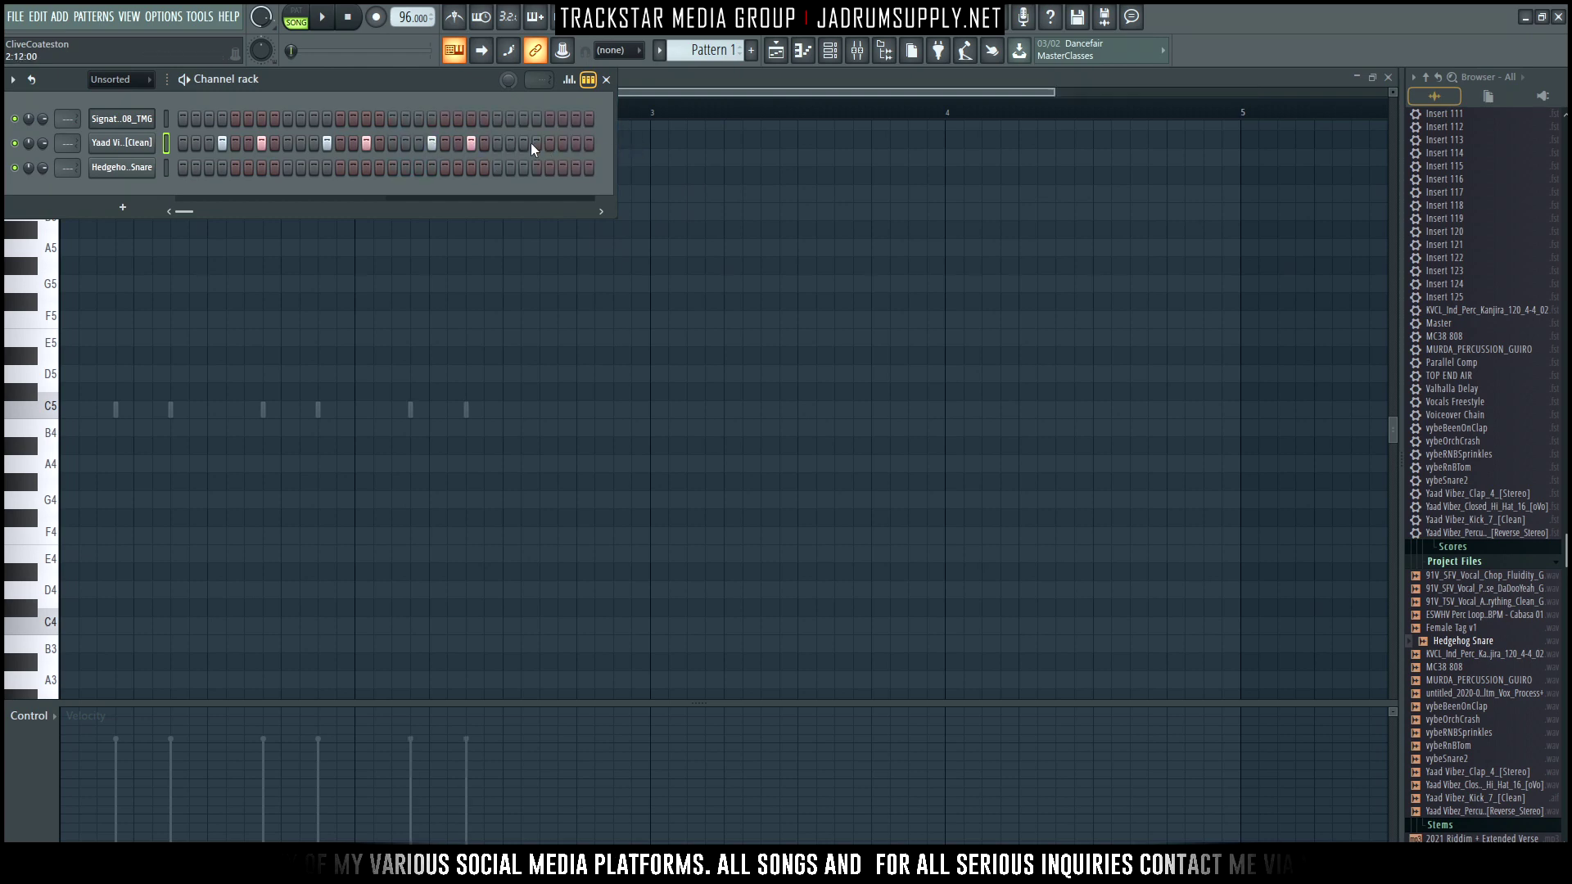
Remove the kick hits from steps 7, 12, 15, 20 and 23.
right_click(536, 143)
right_click(471, 144)
right_click(432, 143)
right_click(366, 144)
right_click(327, 143)
right_click(261, 143)
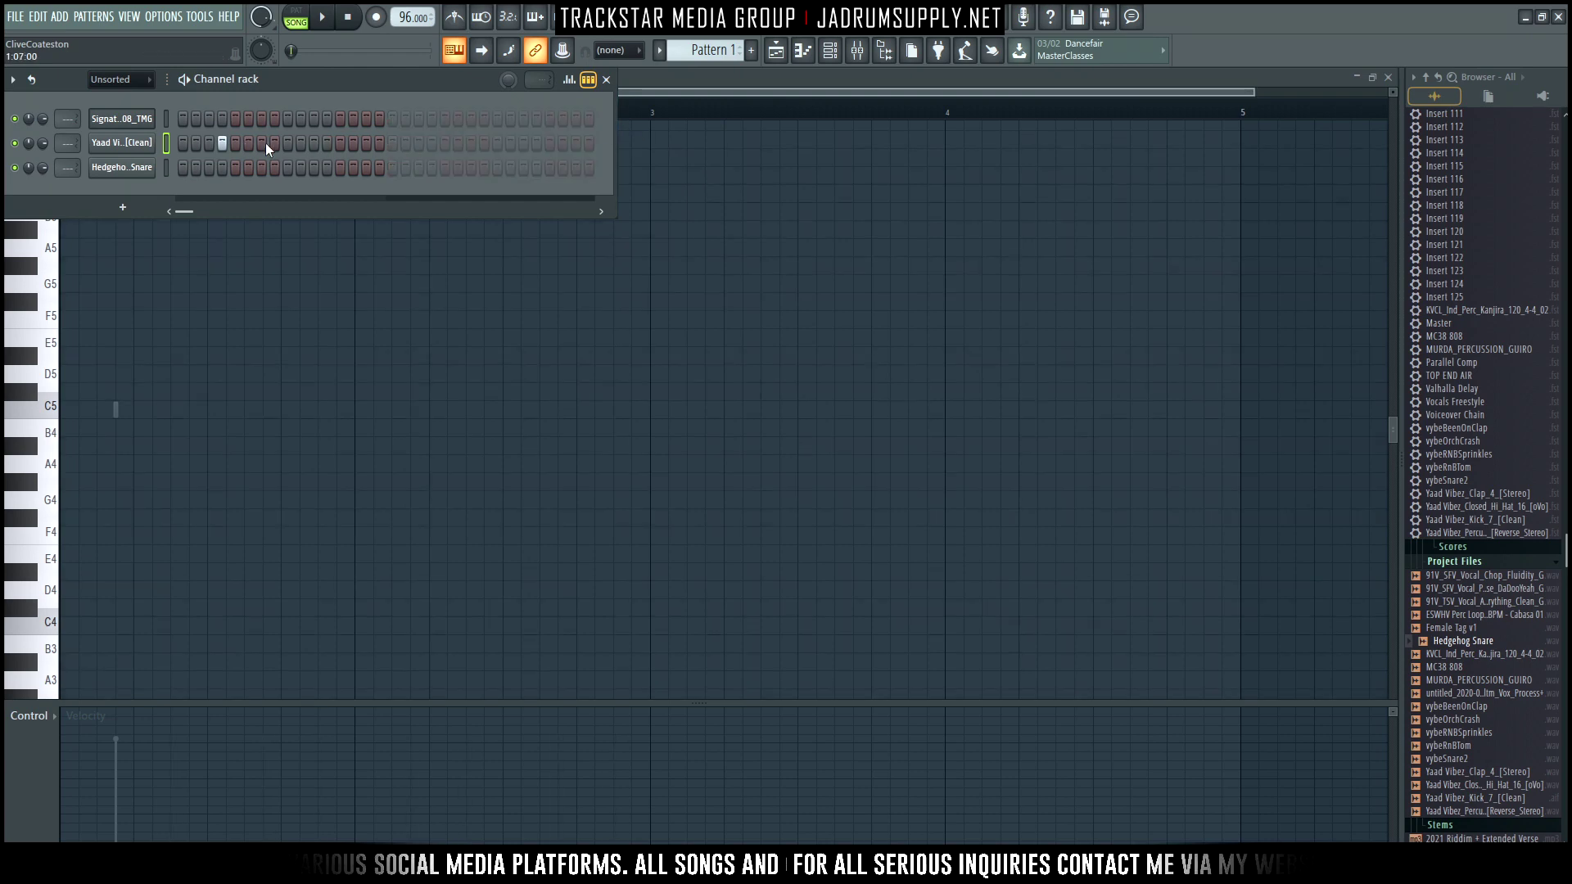
Clear the kick row and place Hedgehog Snare hits on steps 4, 13, 20, 29 and 32.
click(287, 144)
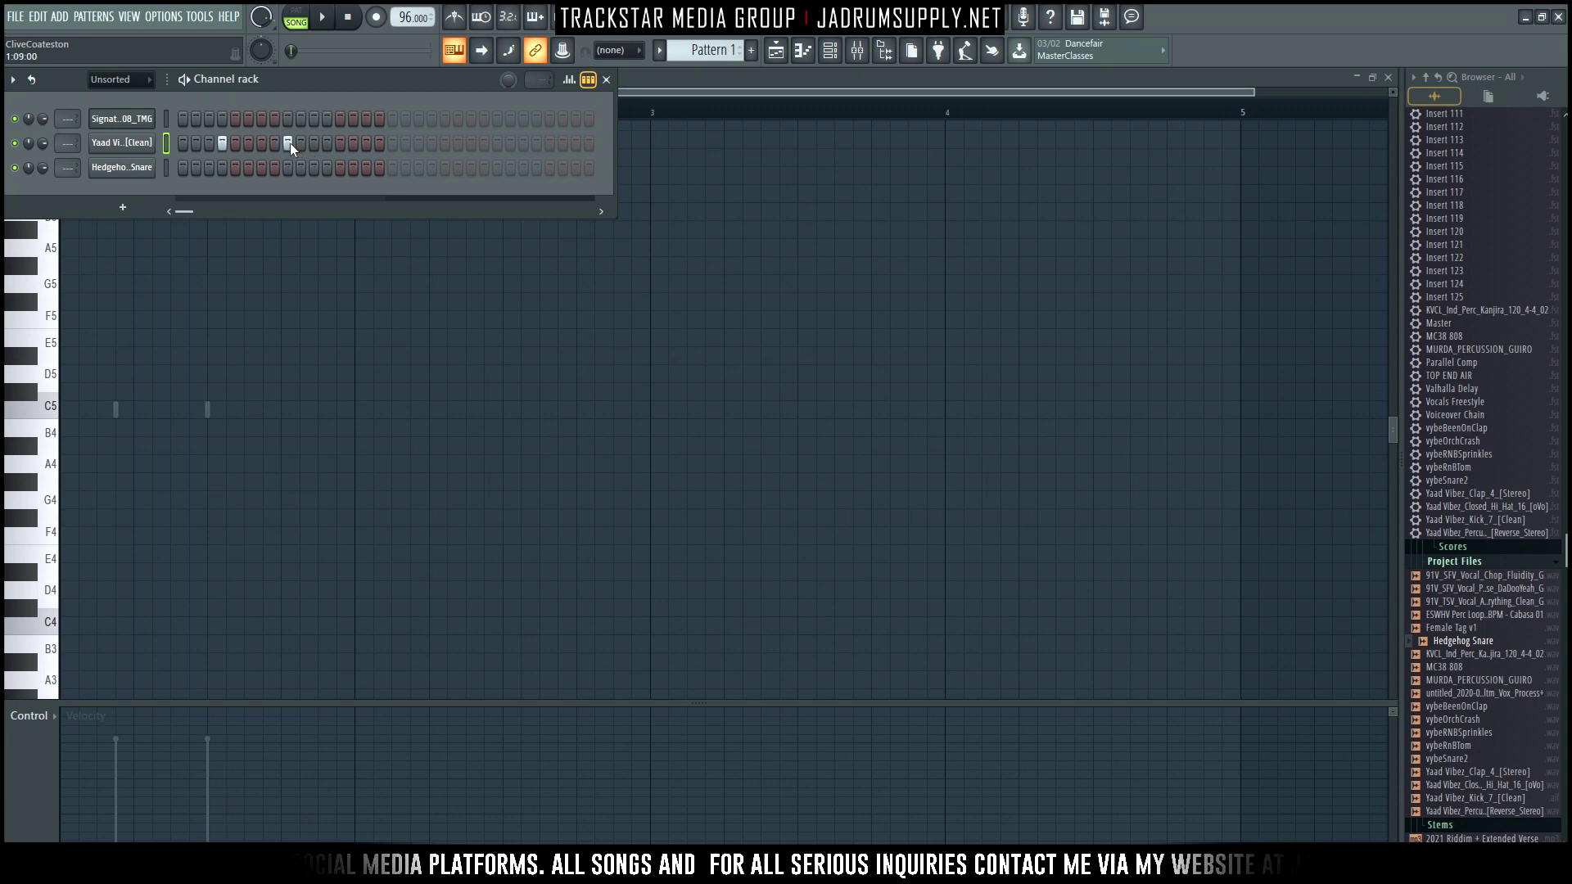
click(222, 168)
key(space)
click(287, 168)
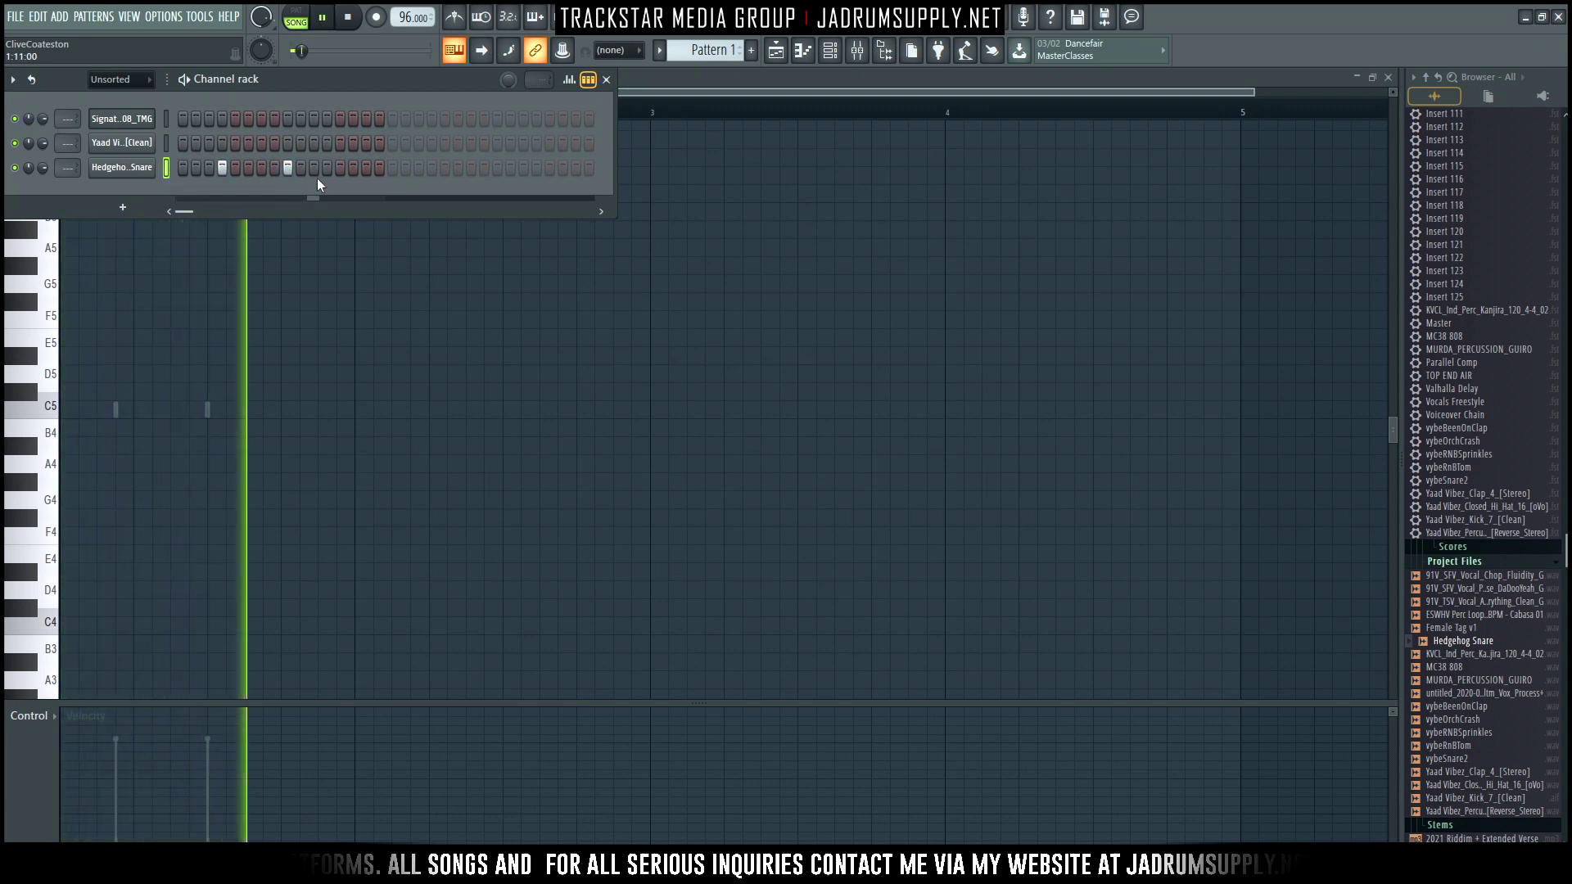
click(287, 167)
click(340, 168)
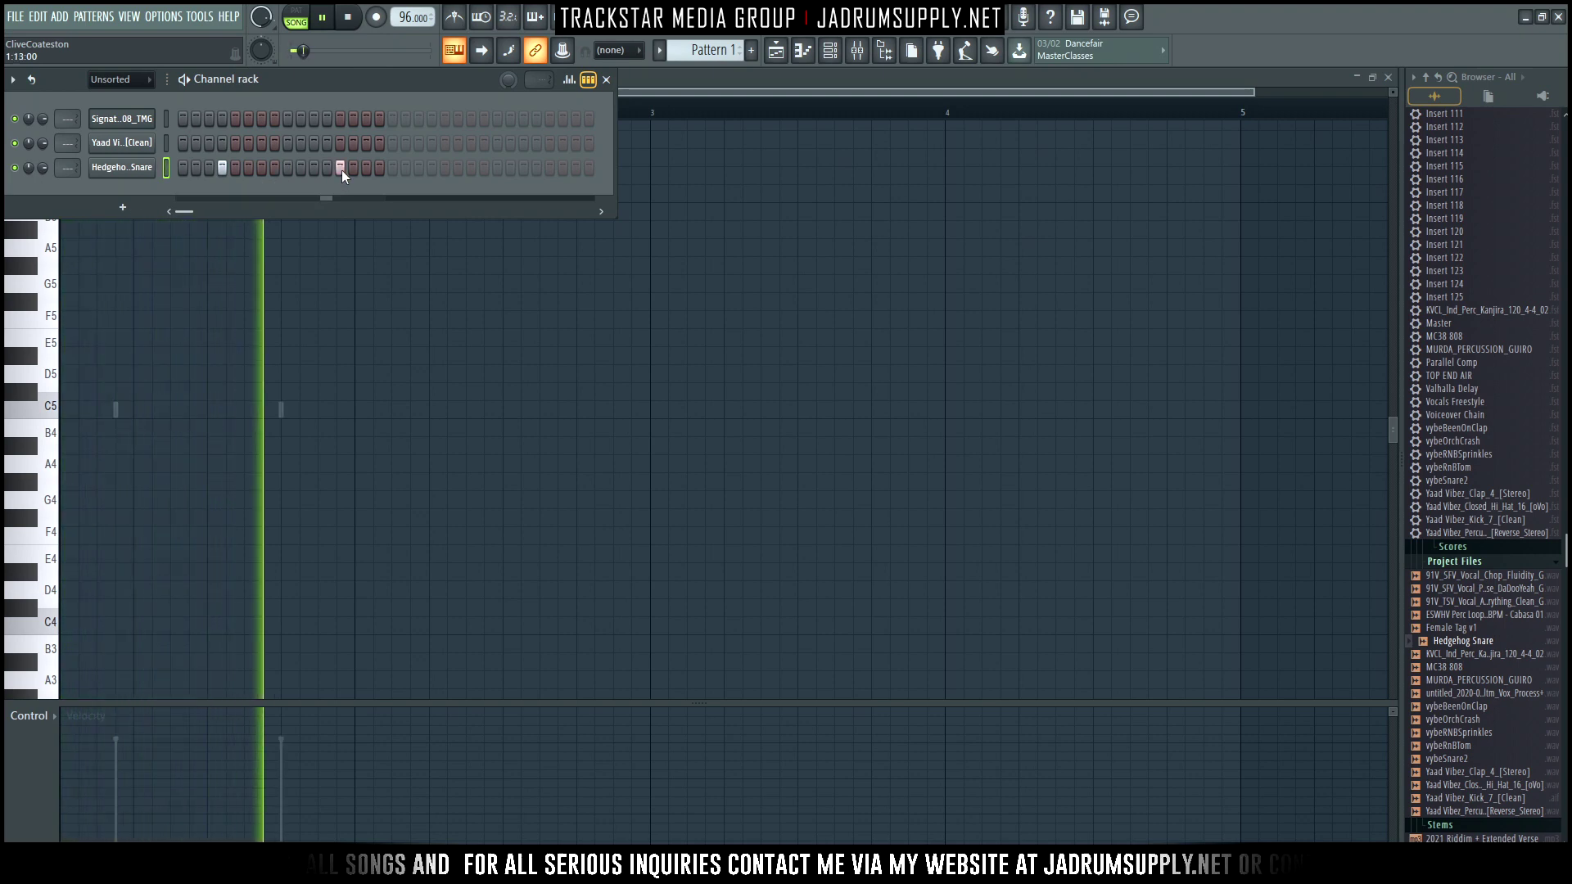
click(432, 168)
click(549, 168)
click(588, 167)
key(space)
Program the Yaad Vibez kick on steps 1, 7, 11, 23 and 28 while the pattern plays.
key(space)
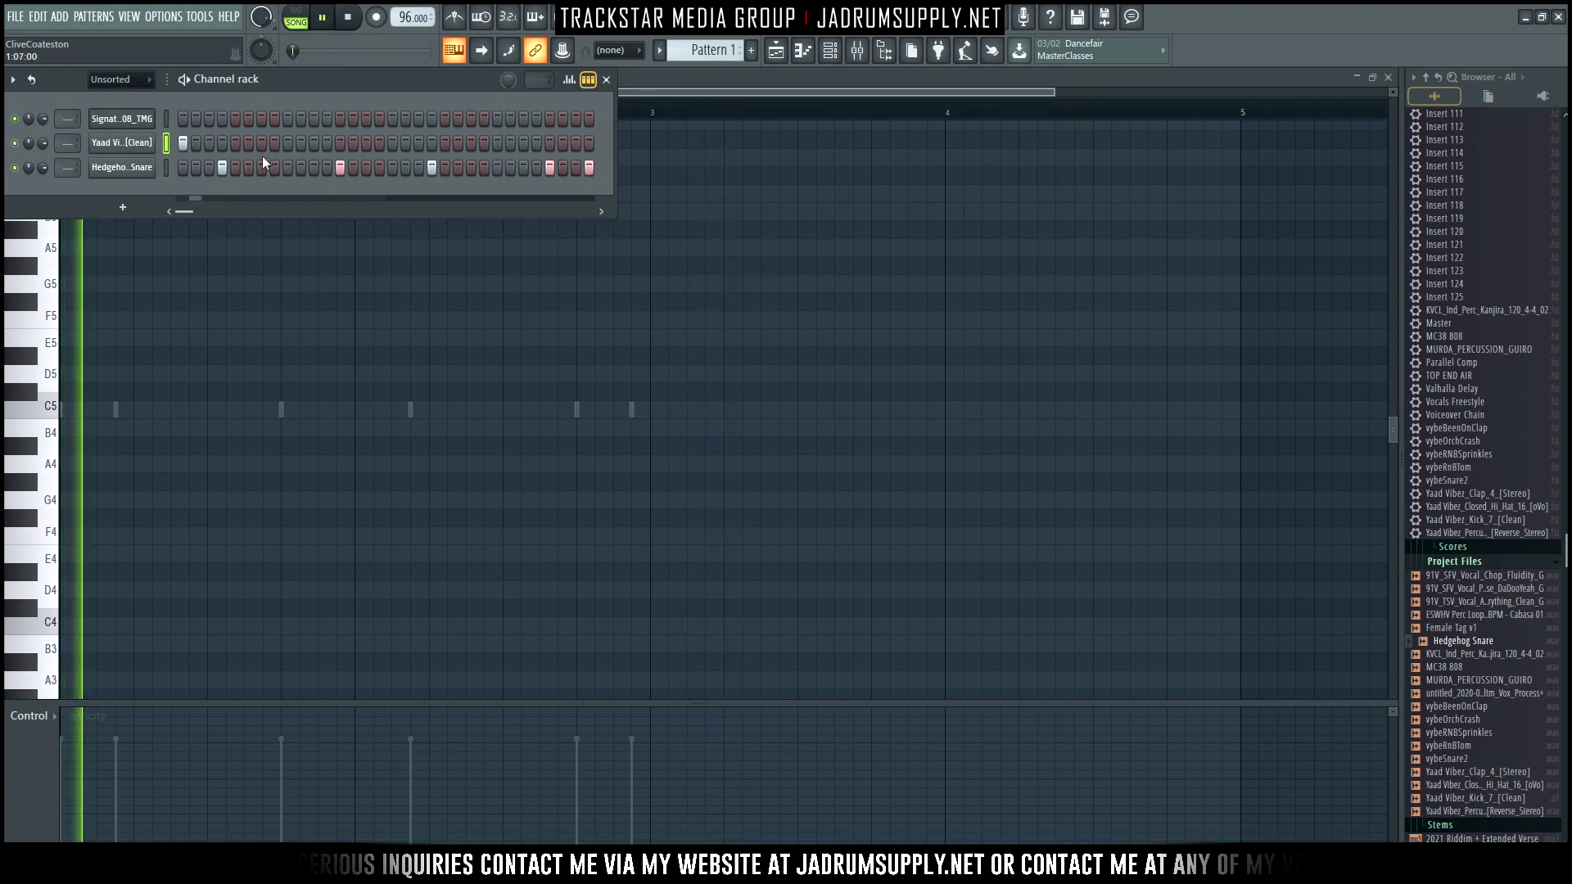
key(space)
click(261, 143)
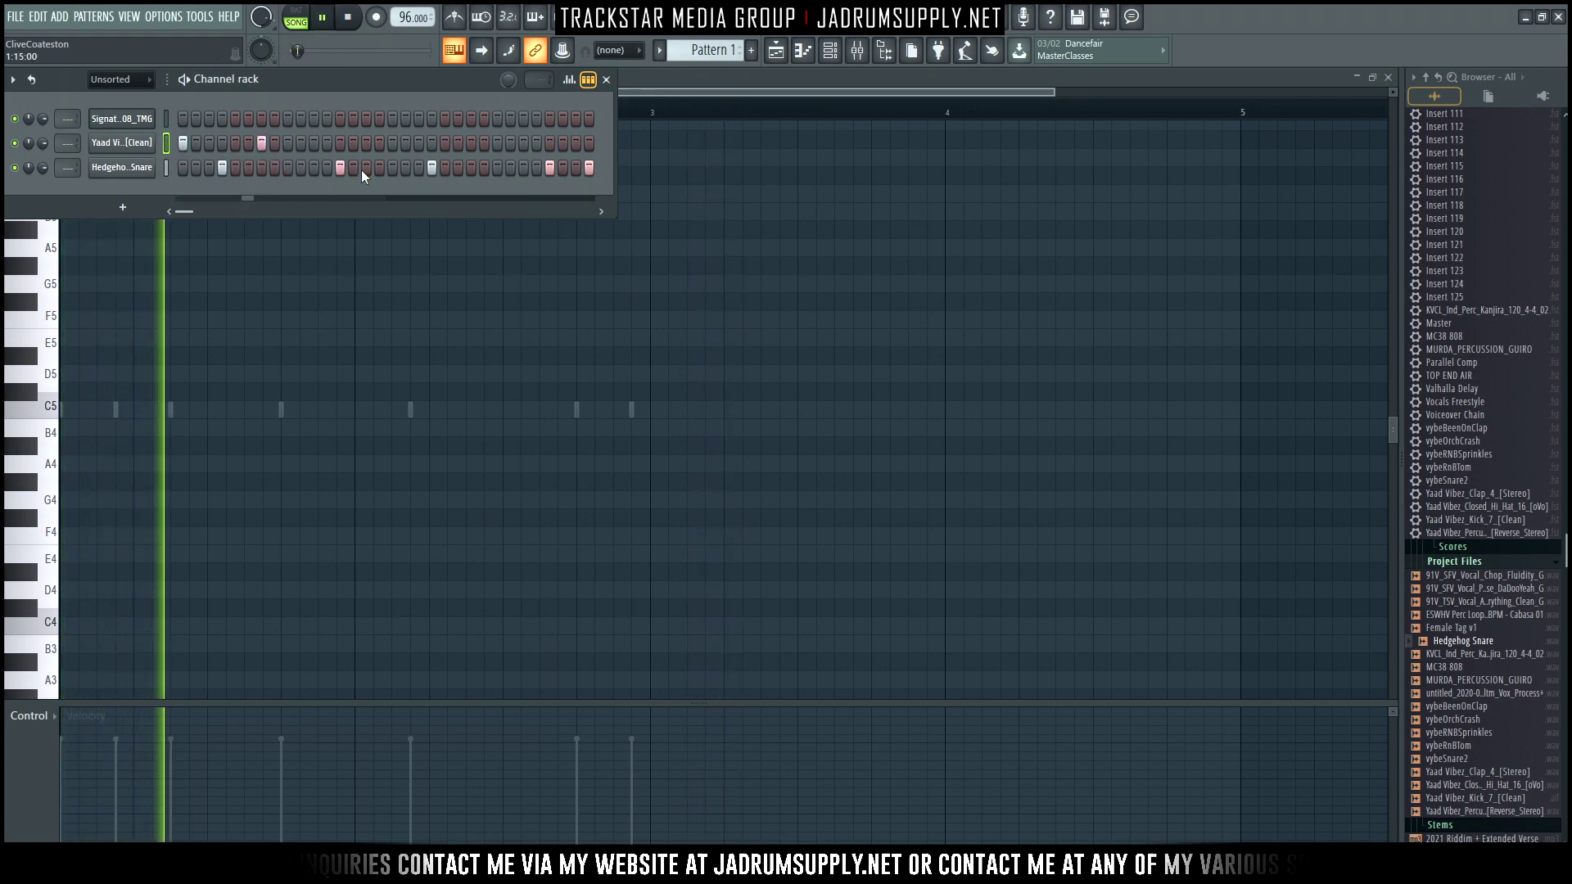
click(326, 143)
click(327, 143)
click(313, 143)
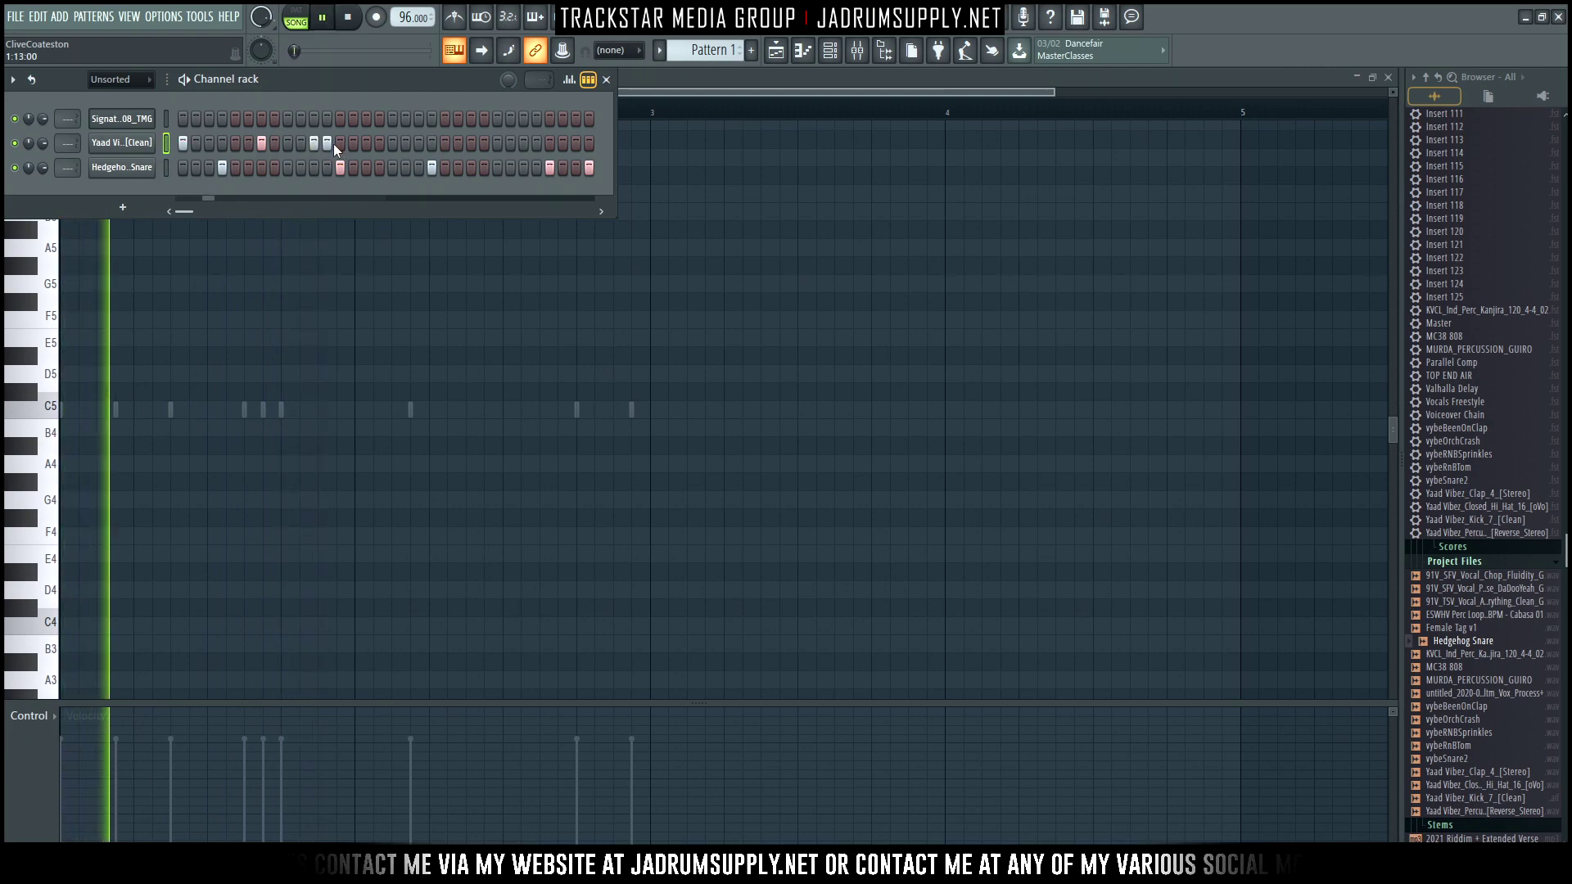
click(392, 143)
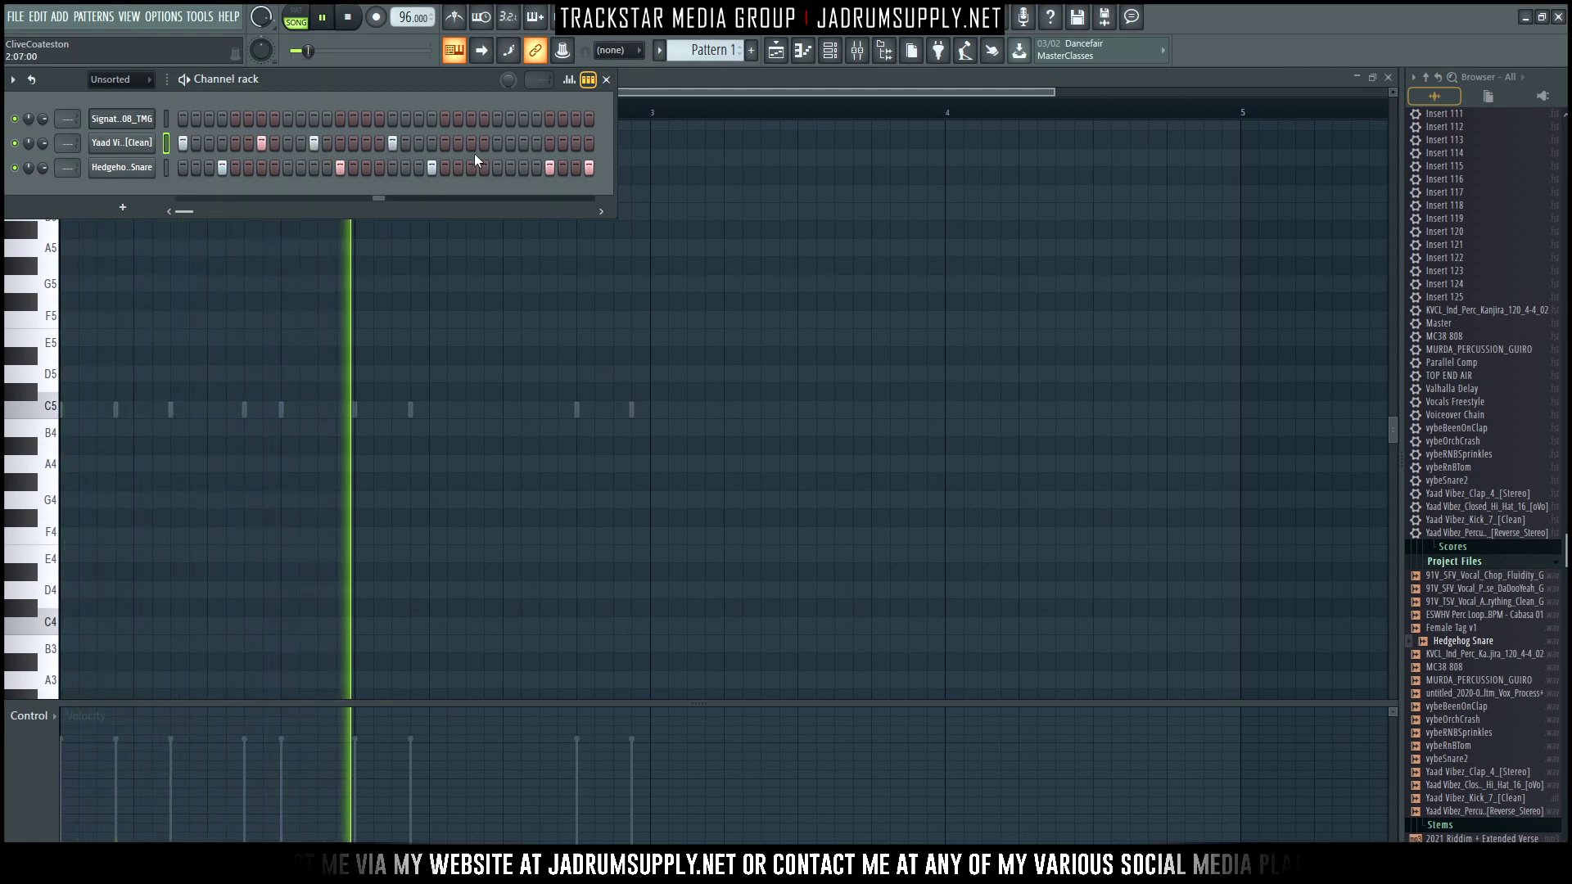
click(470, 143)
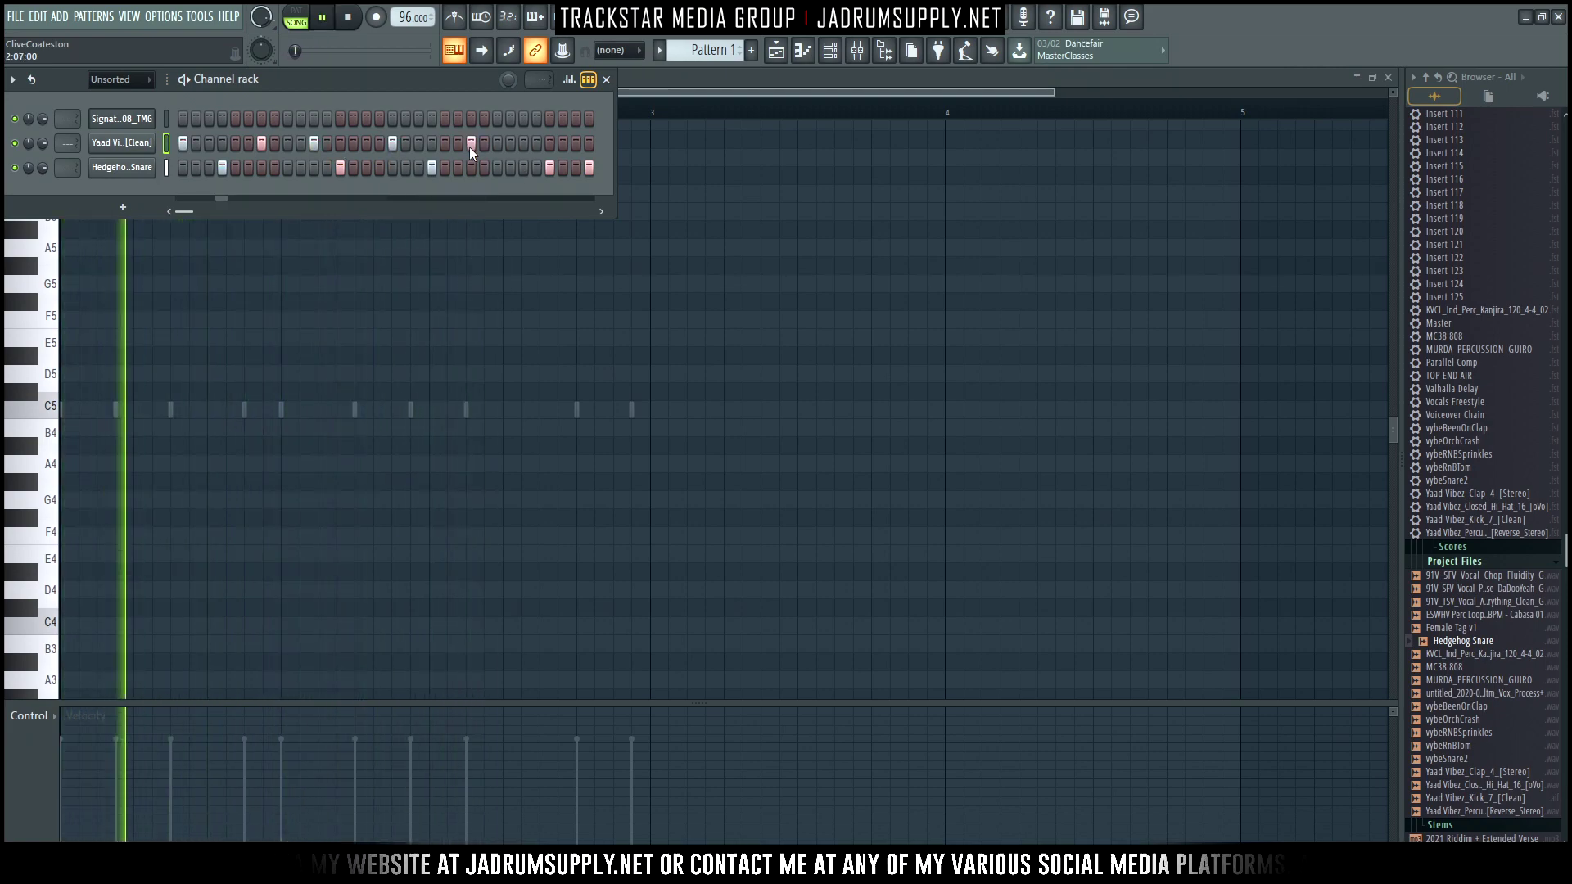
click(393, 144)
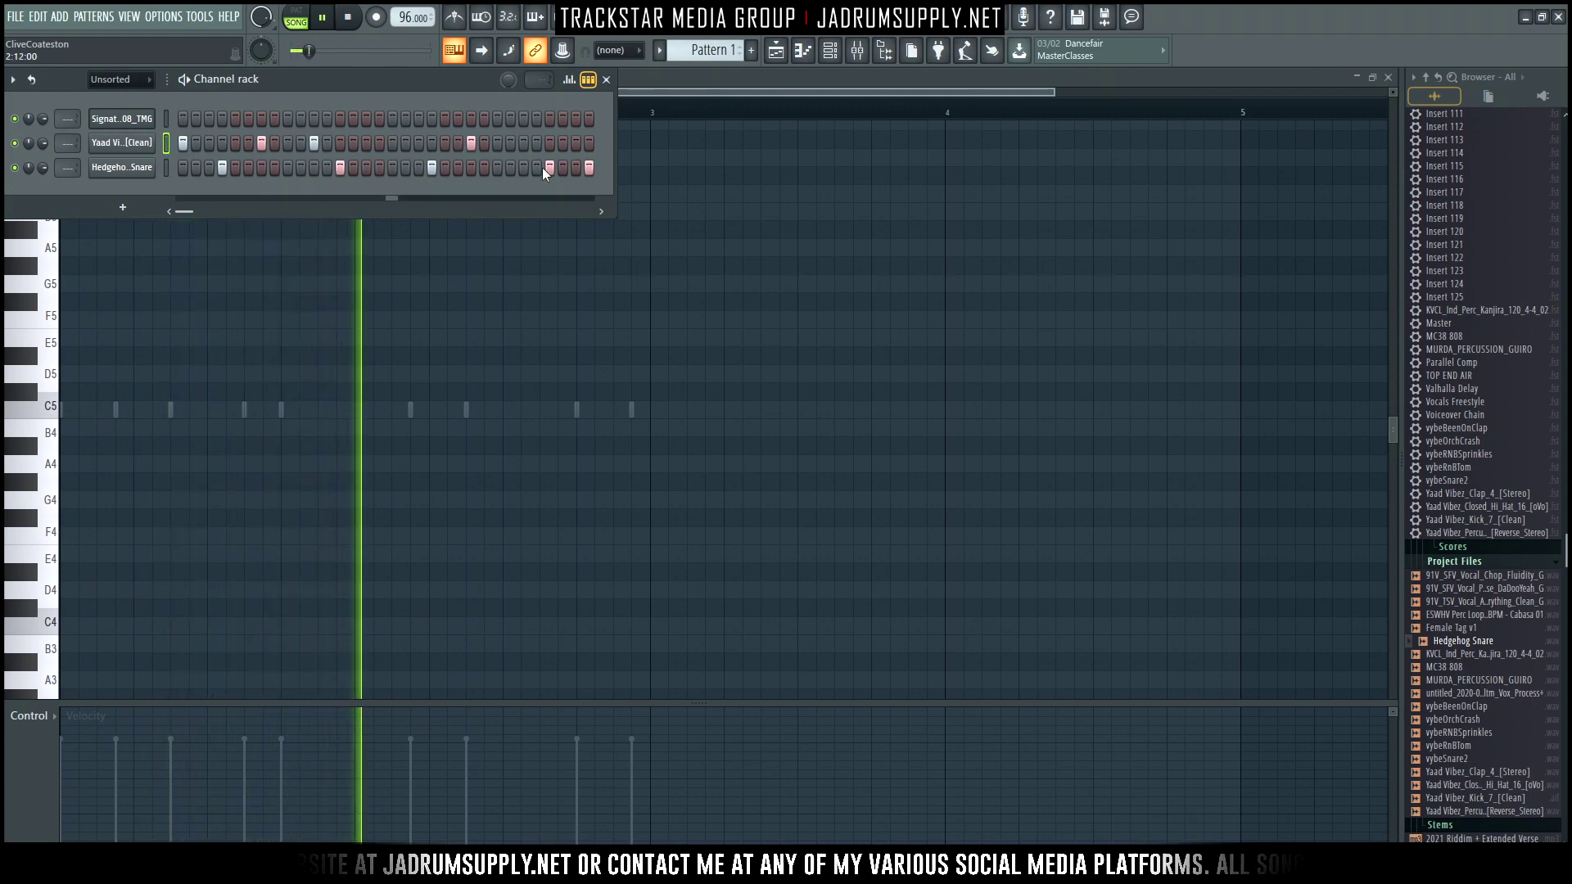
click(536, 144)
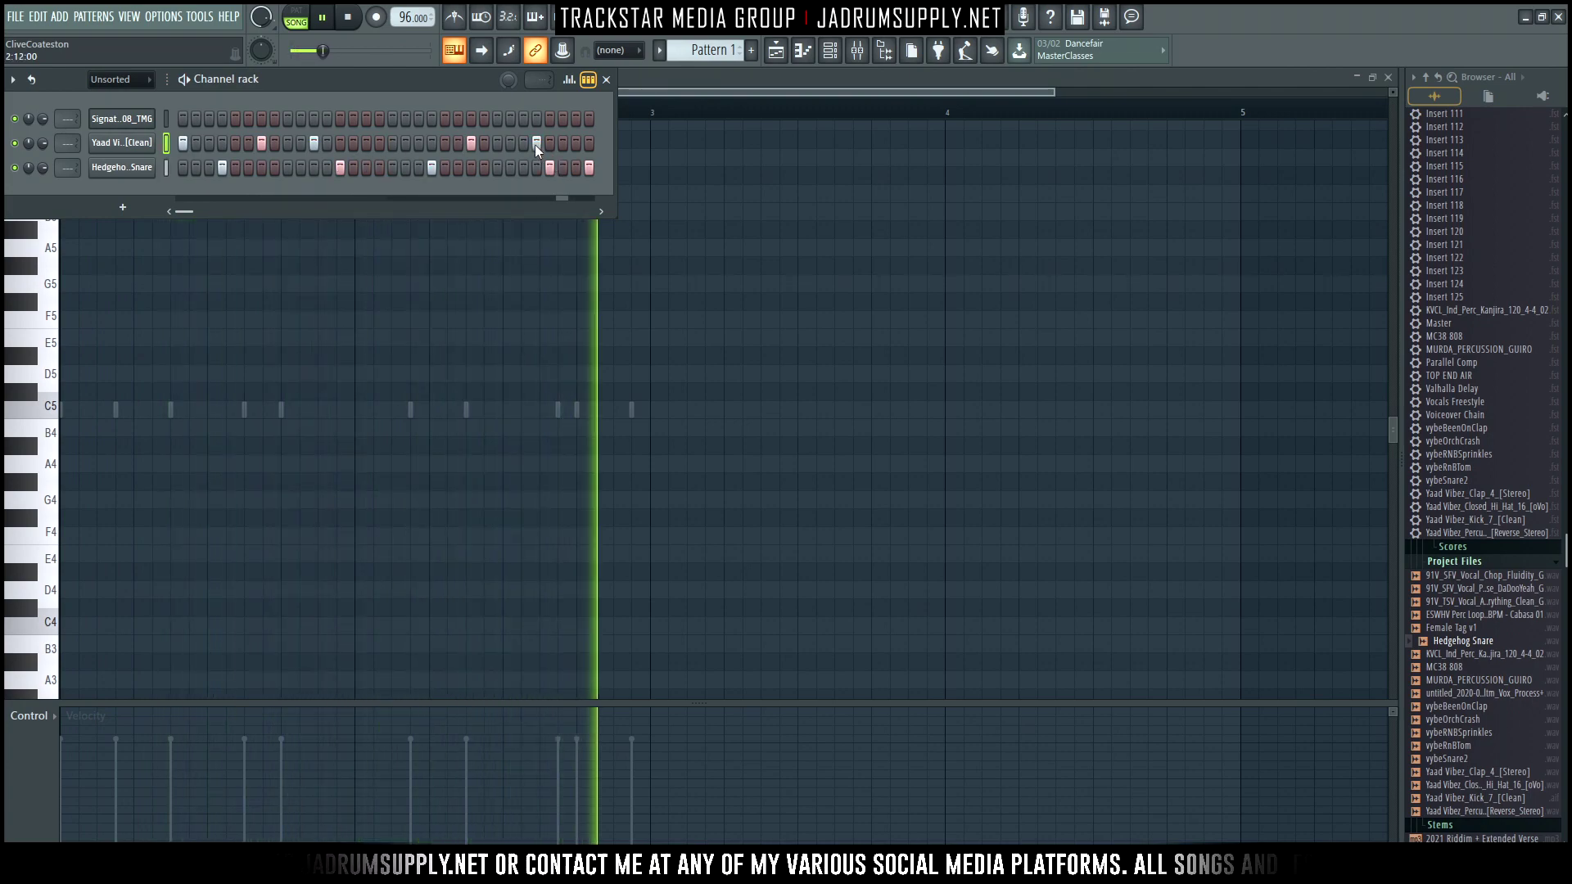
key(space)
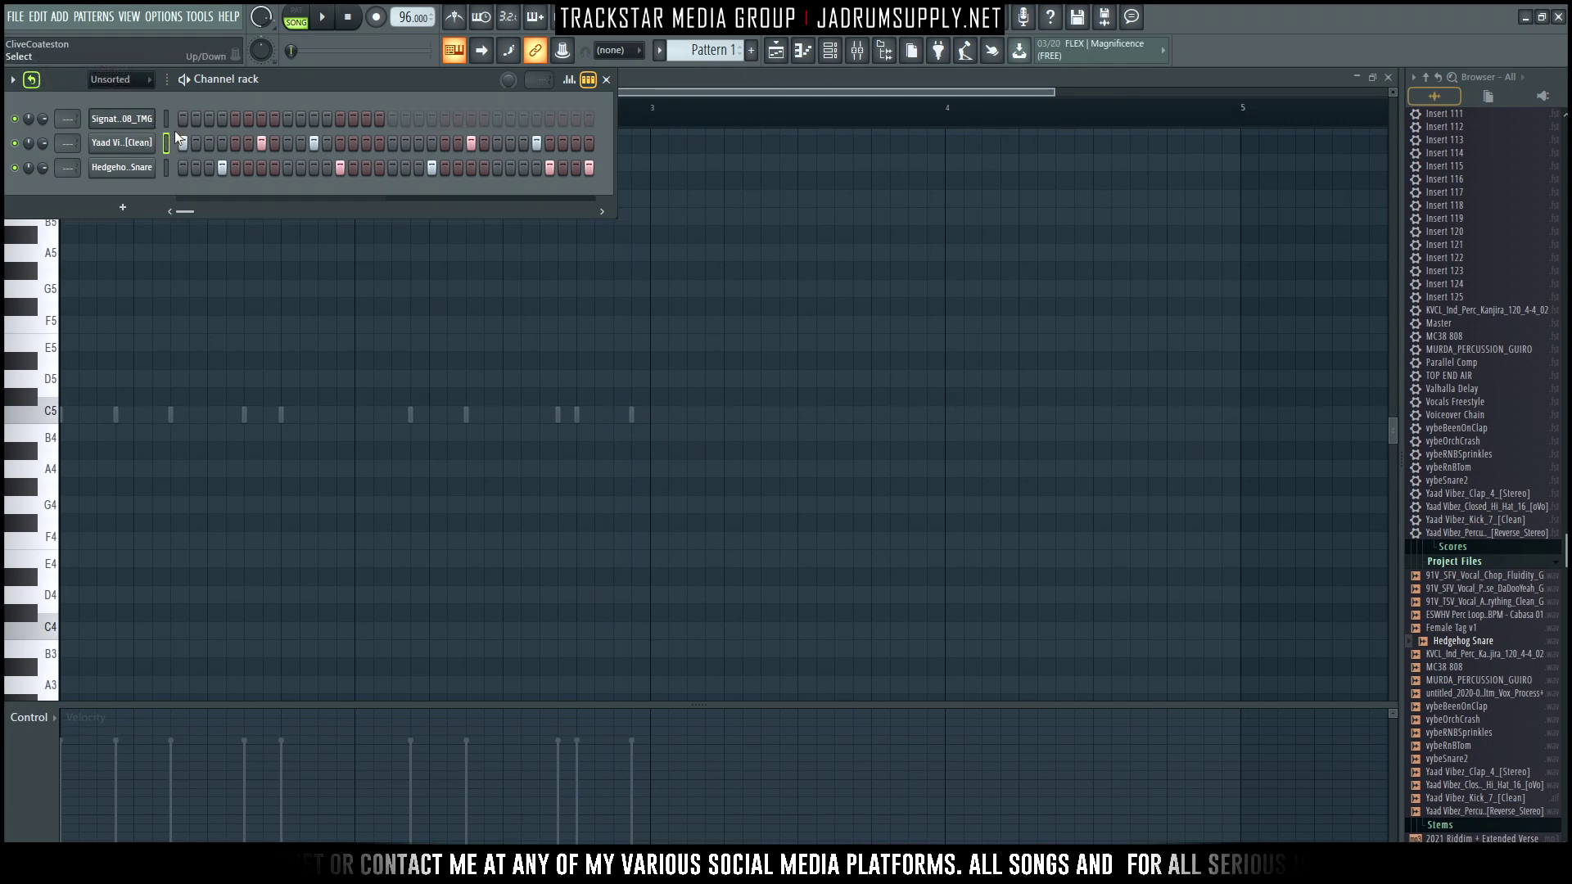
Copy the kick's step pattern to the Signature_808_TMG channel and open that channel's piano roll.
right_click(152, 118)
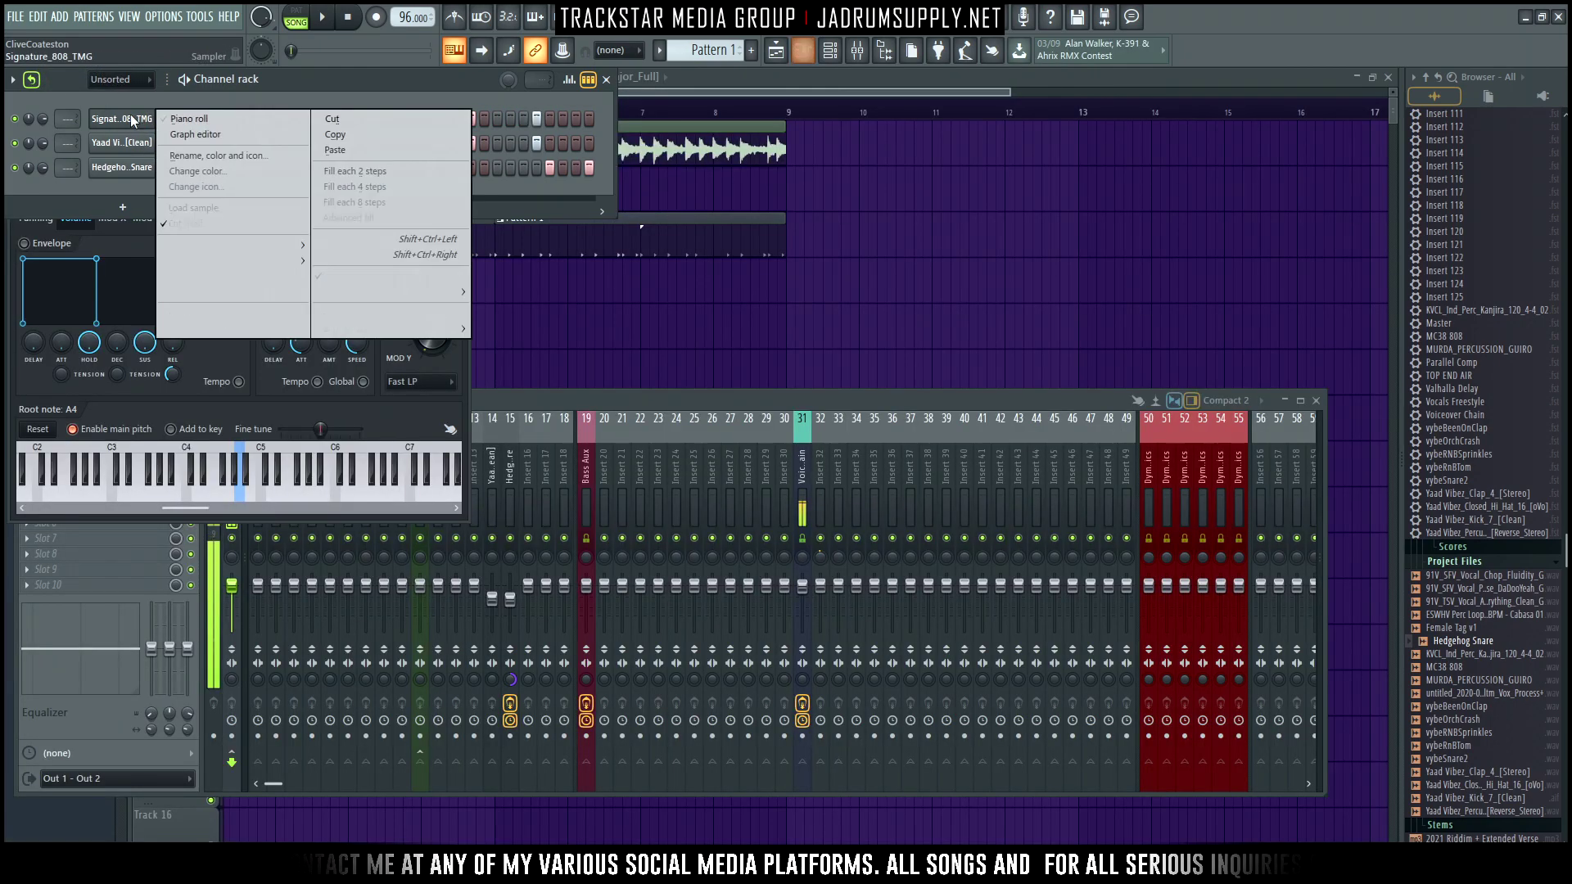
click(176, 116)
key(space)
key(space)
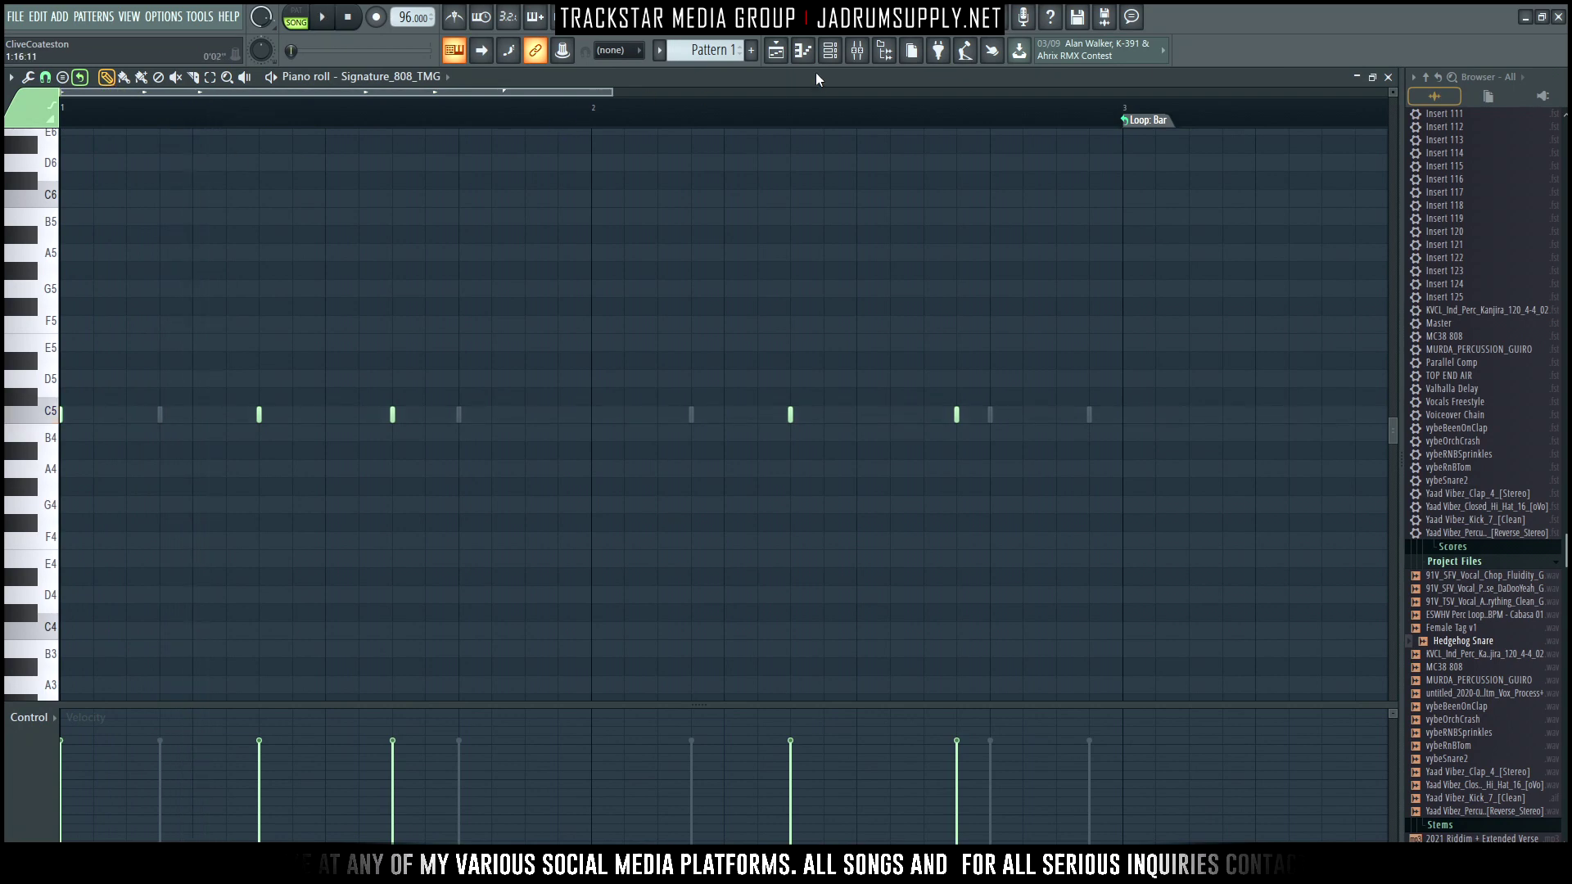
Check the Signature_808_TMG channel settings and select all of its notes in the piano roll.
click(830, 50)
click(140, 120)
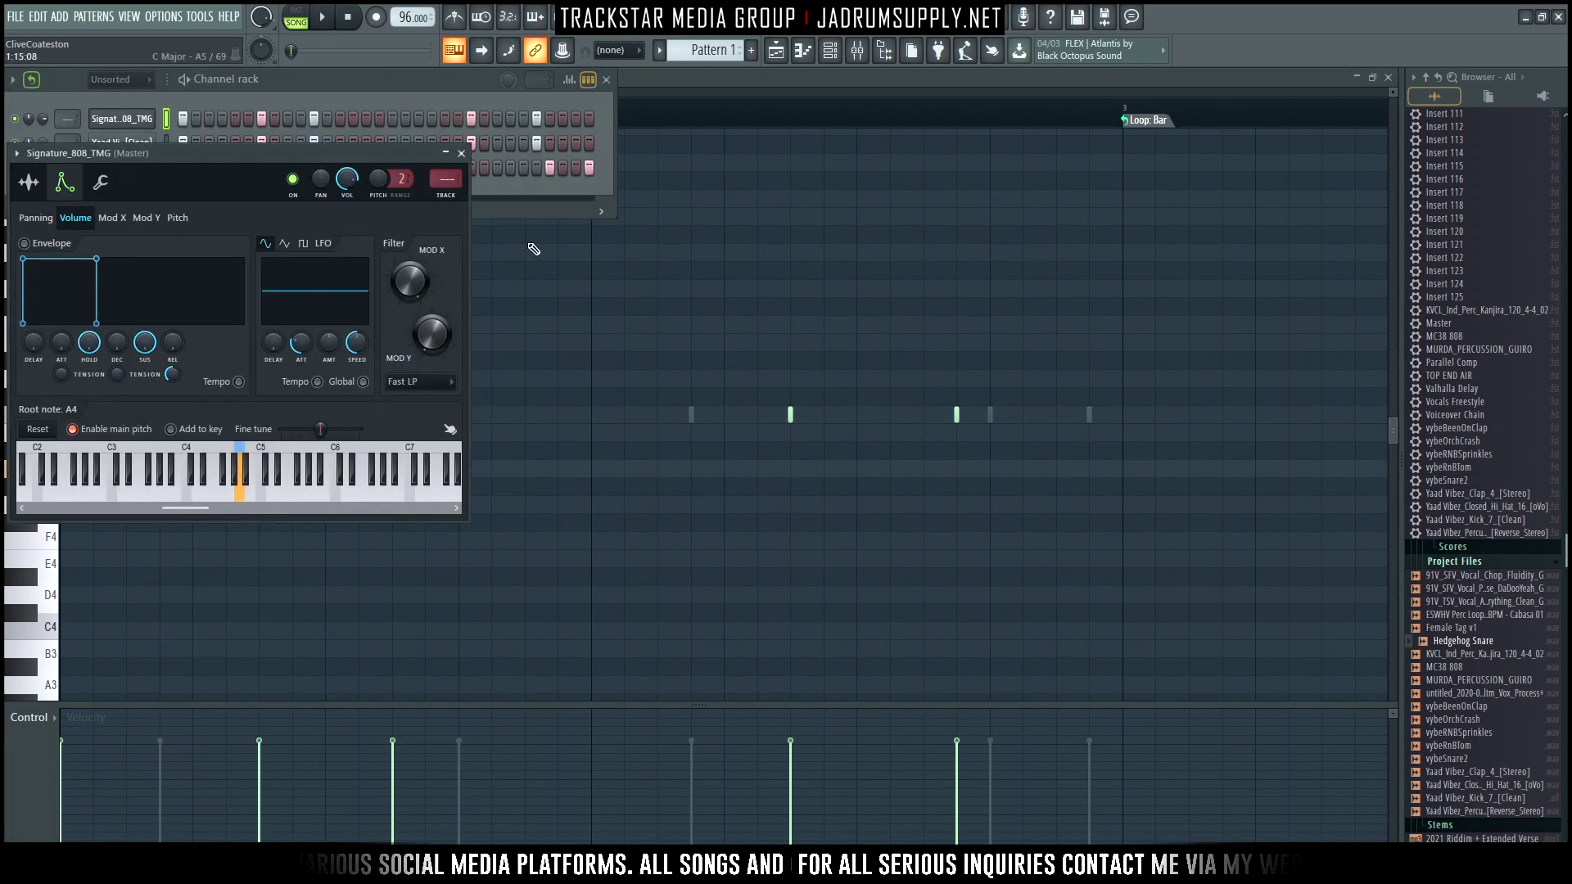
click(663, 274)
double_click(57, 414)
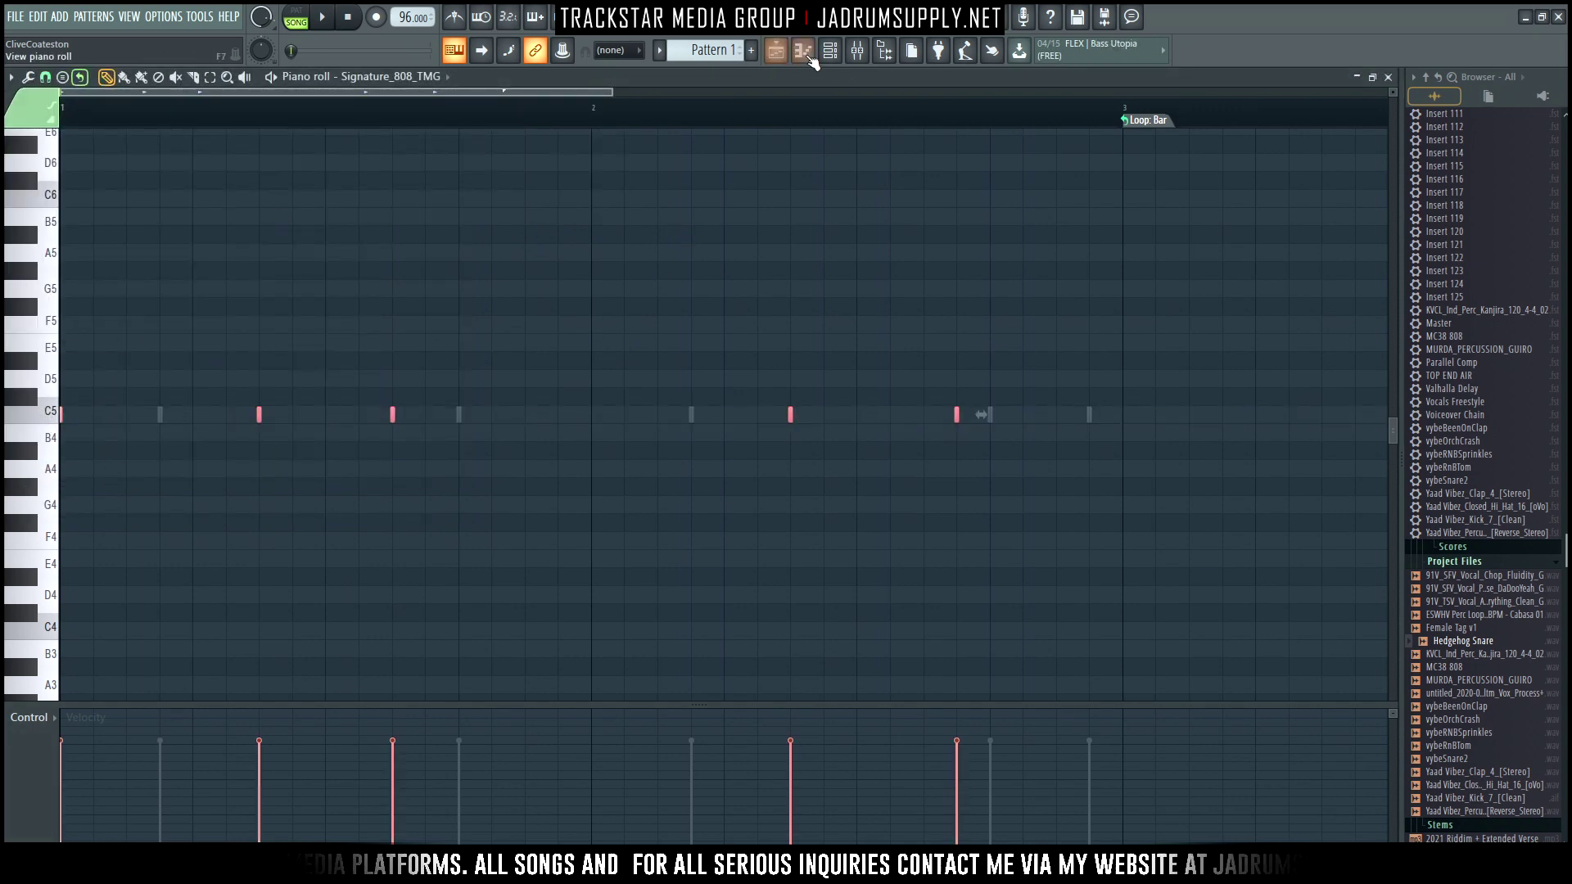
Insert a stock SAMPLER channel above the 808 and open its piano roll.
key(F6)
right_click(131, 129)
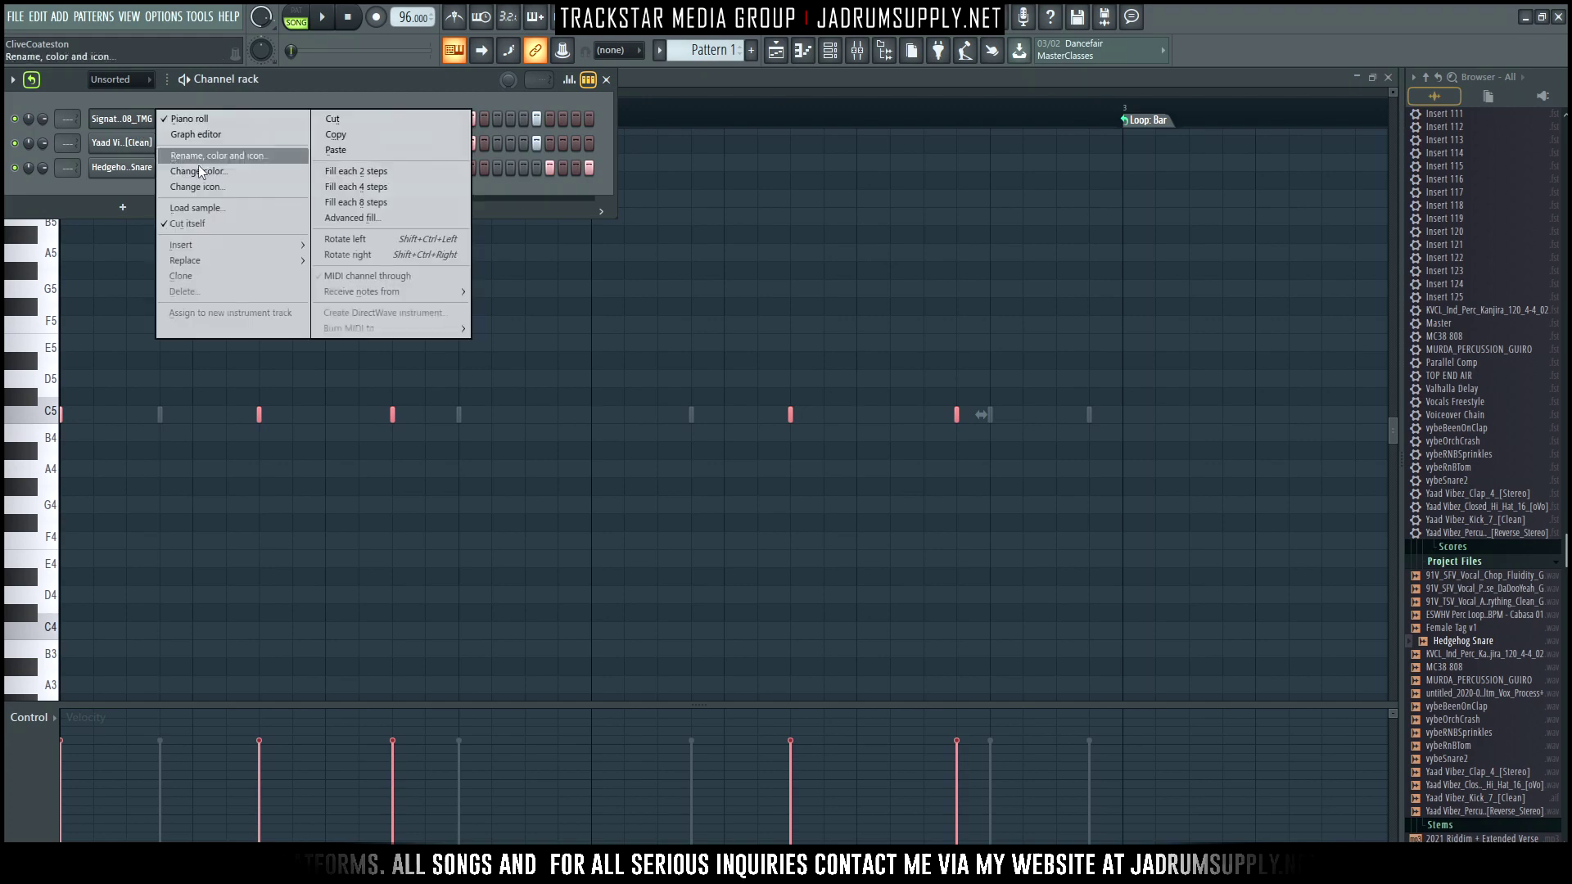
mouse_move(264, 245)
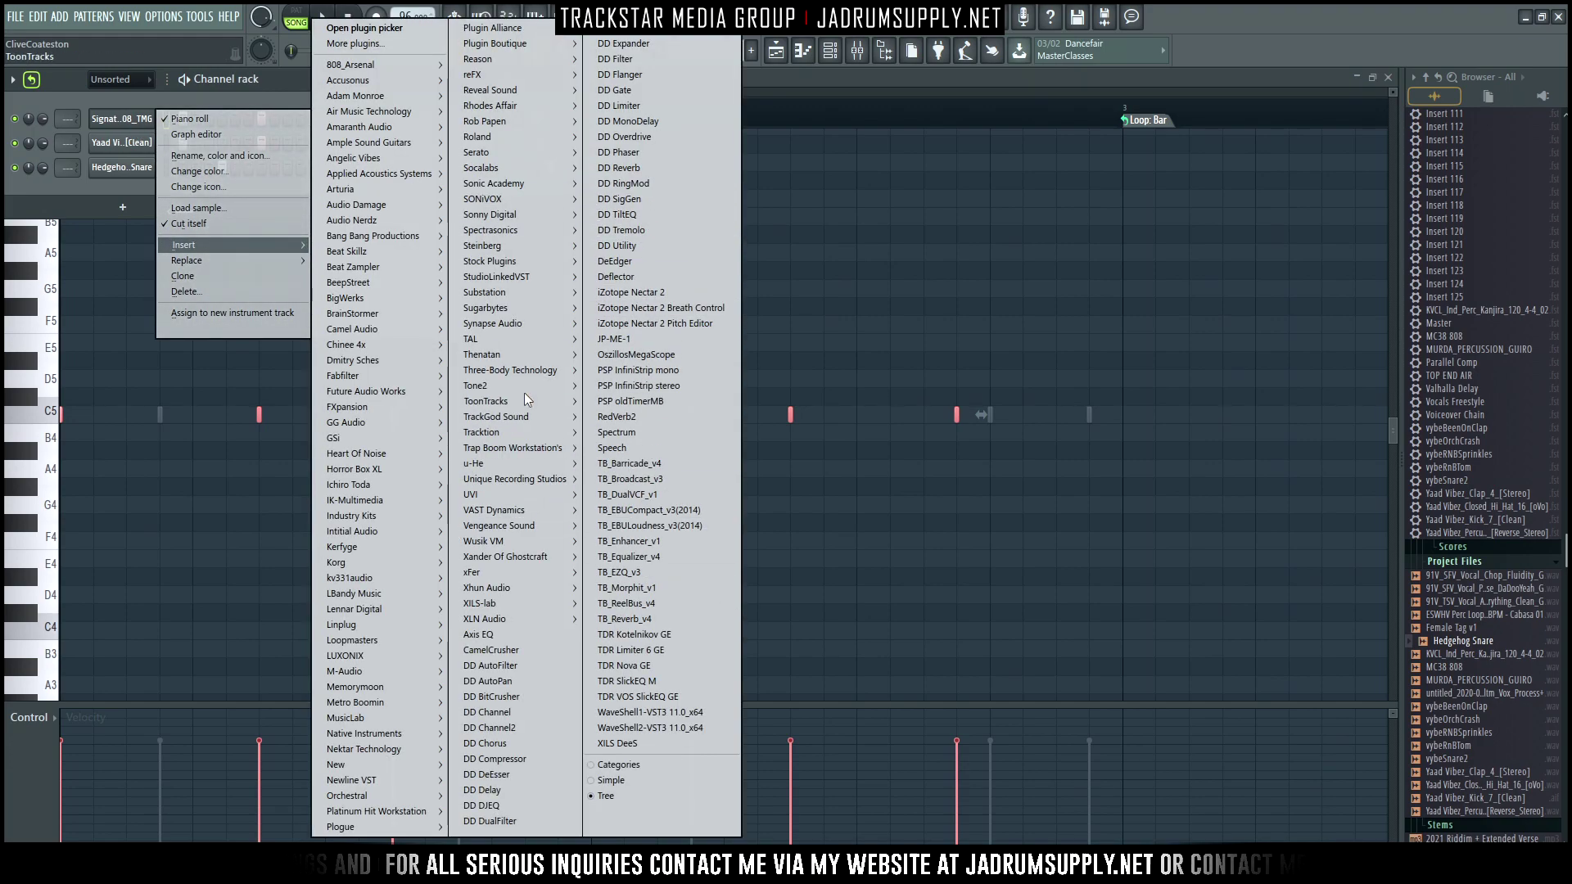
mouse_move(514, 264)
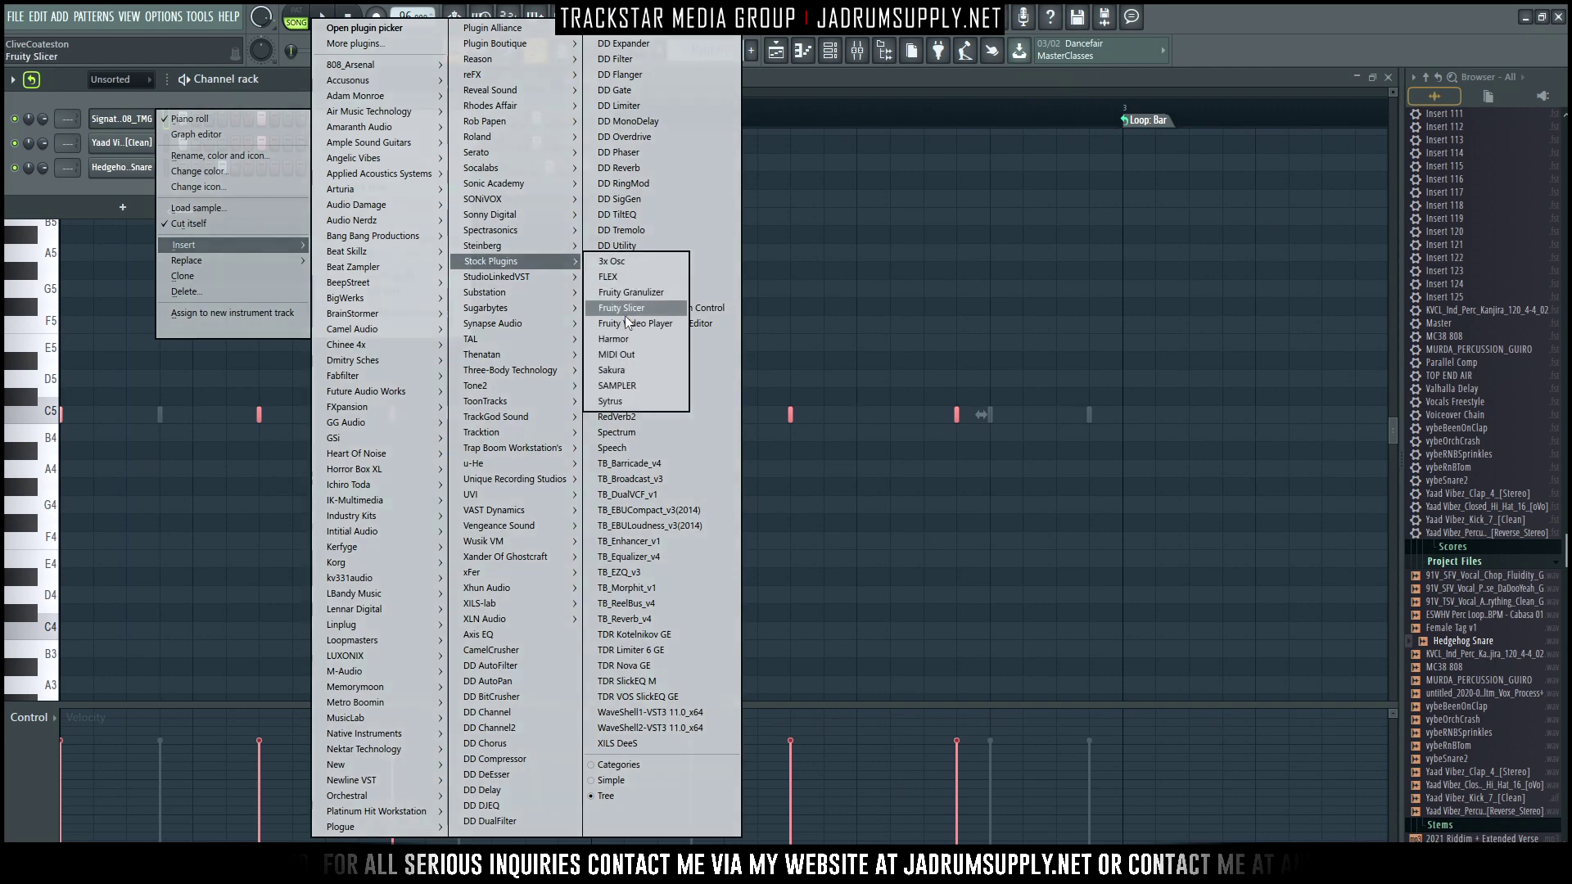
click(627, 386)
click(123, 118)
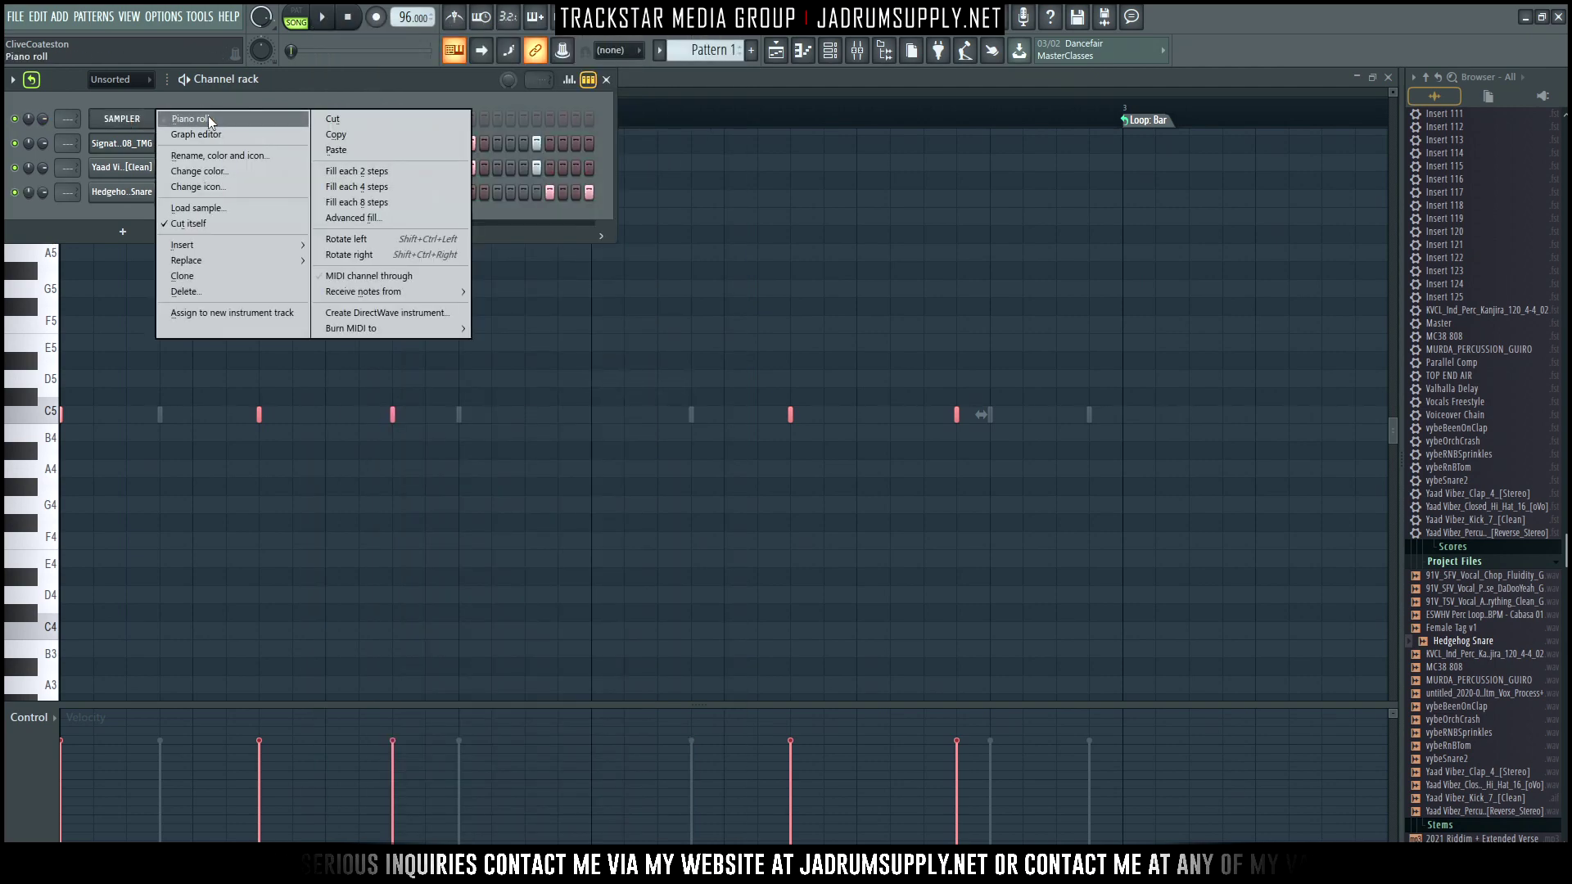
click(208, 115)
Stamp Major scales starting on E4, E5 and E6 at the start of bar 1 in the SAMPLER piano roll.
click(63, 79)
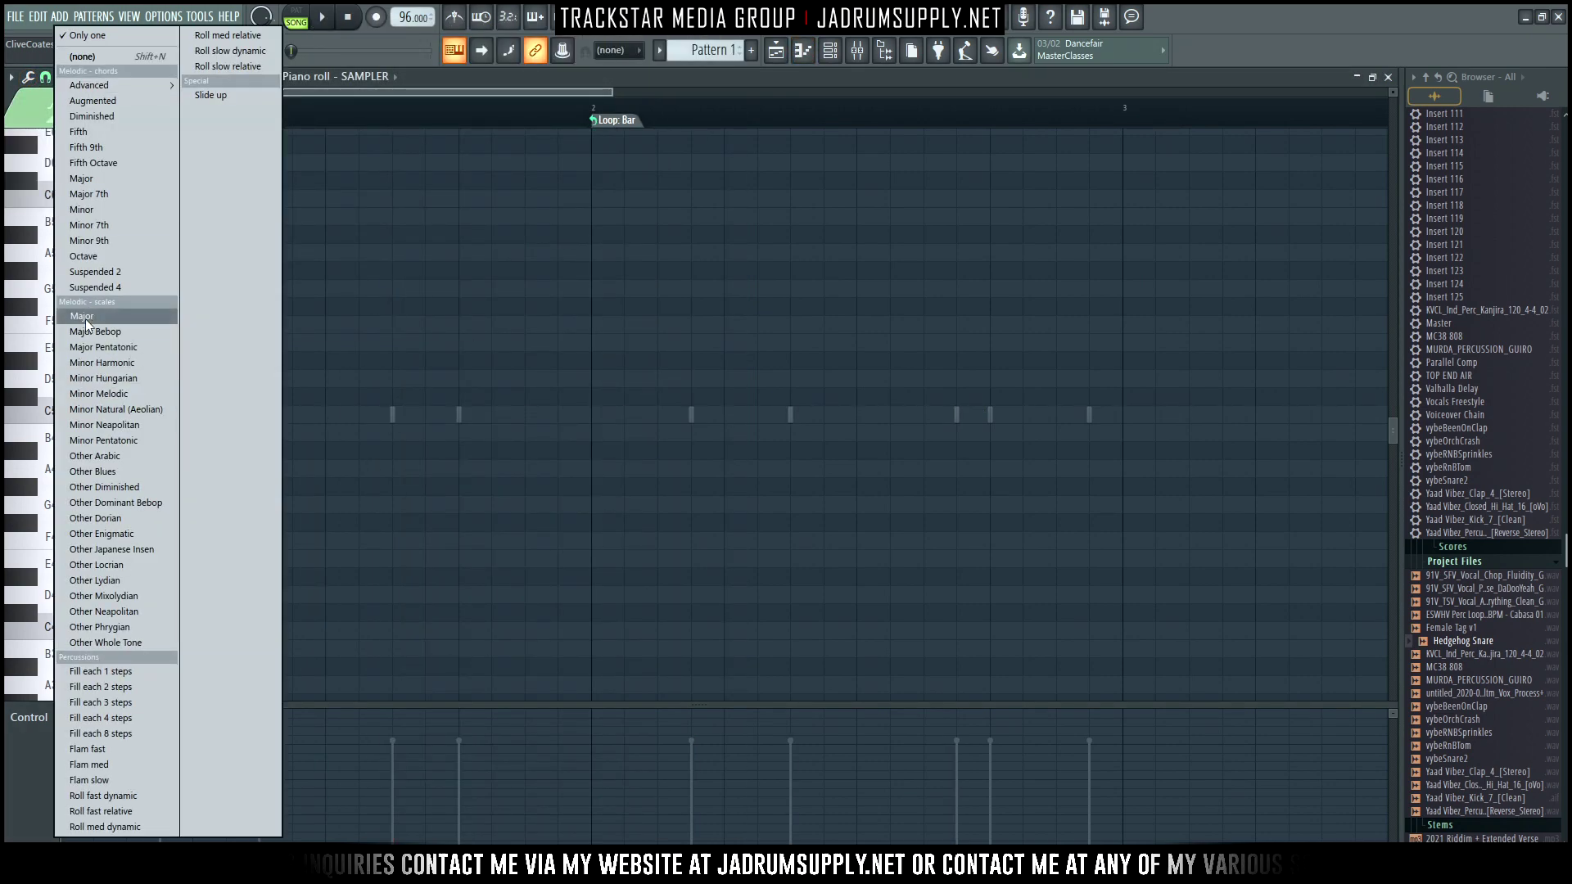
click(87, 317)
click(77, 572)
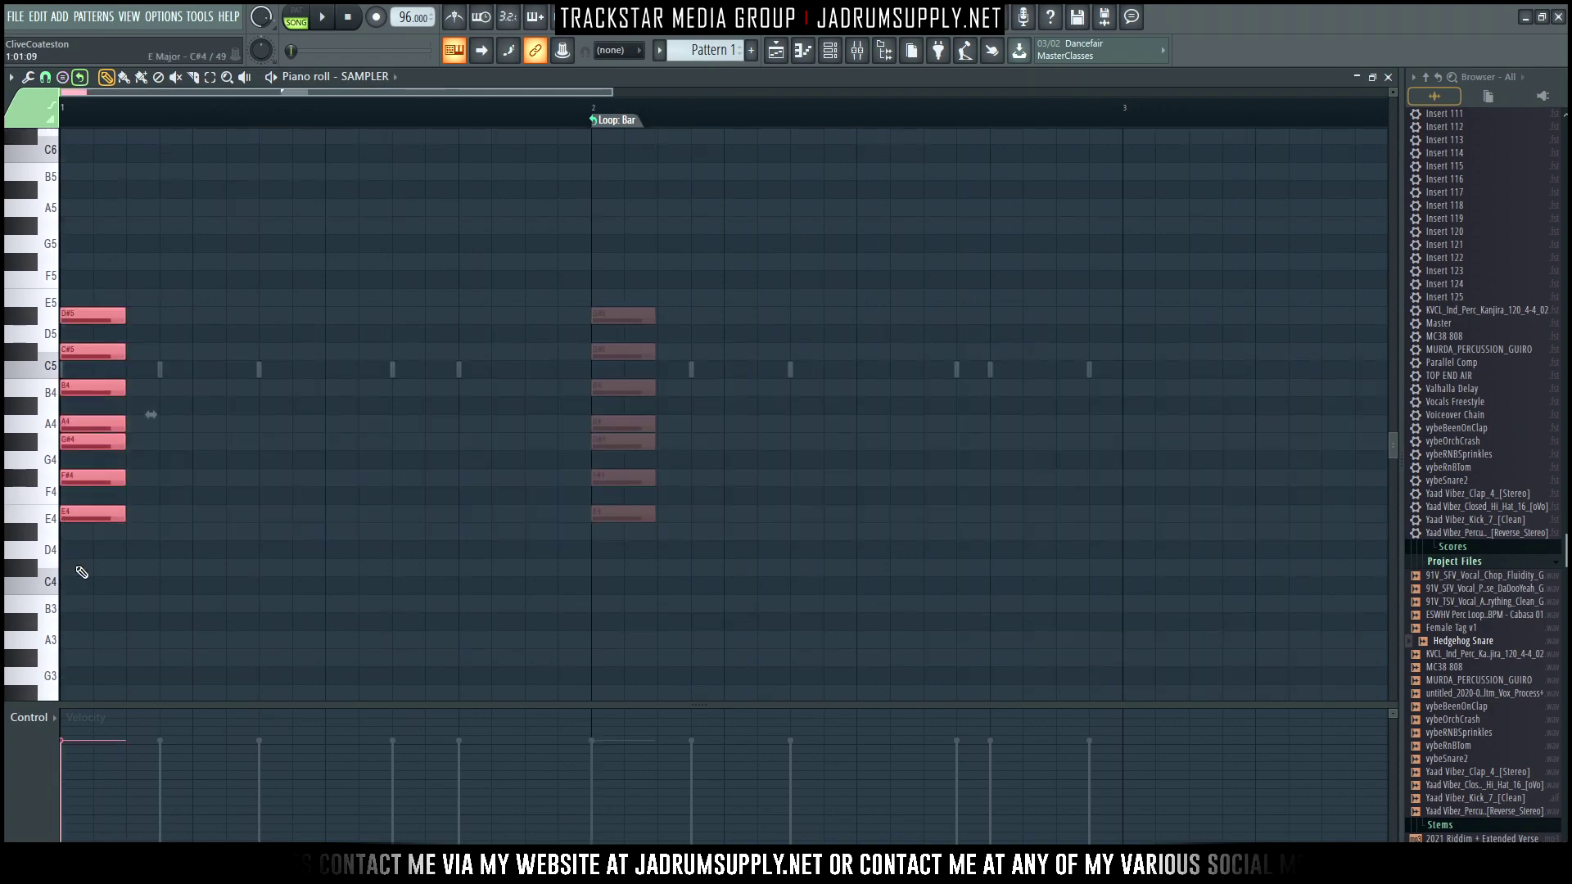
click(92, 296)
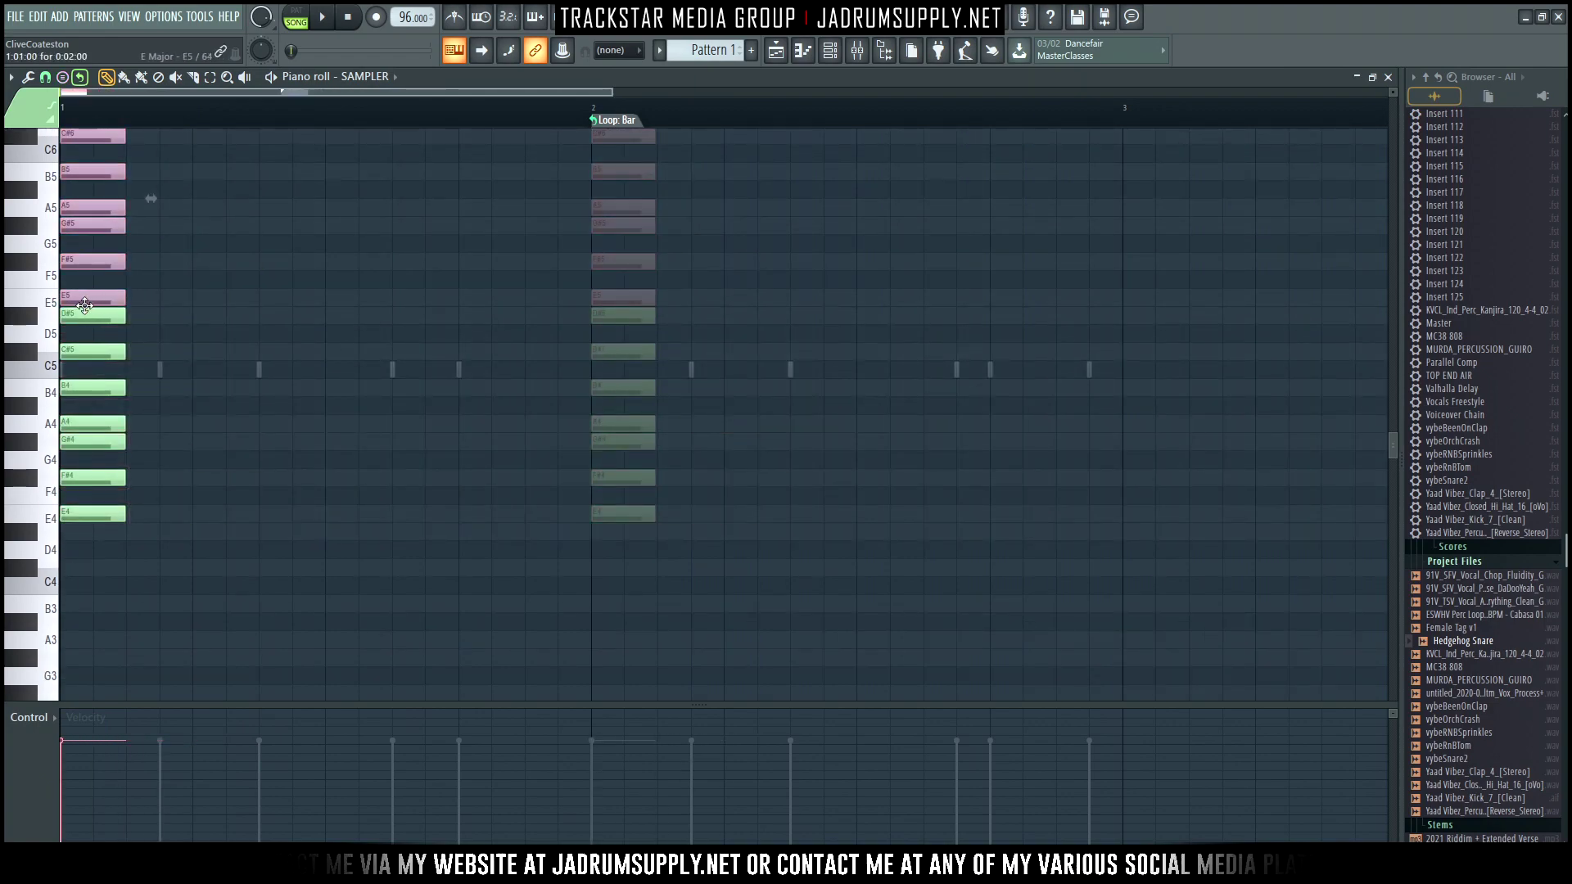
scroll(113, 131, up, 1)
scroll(90, 205, up, 2)
click(68, 245)
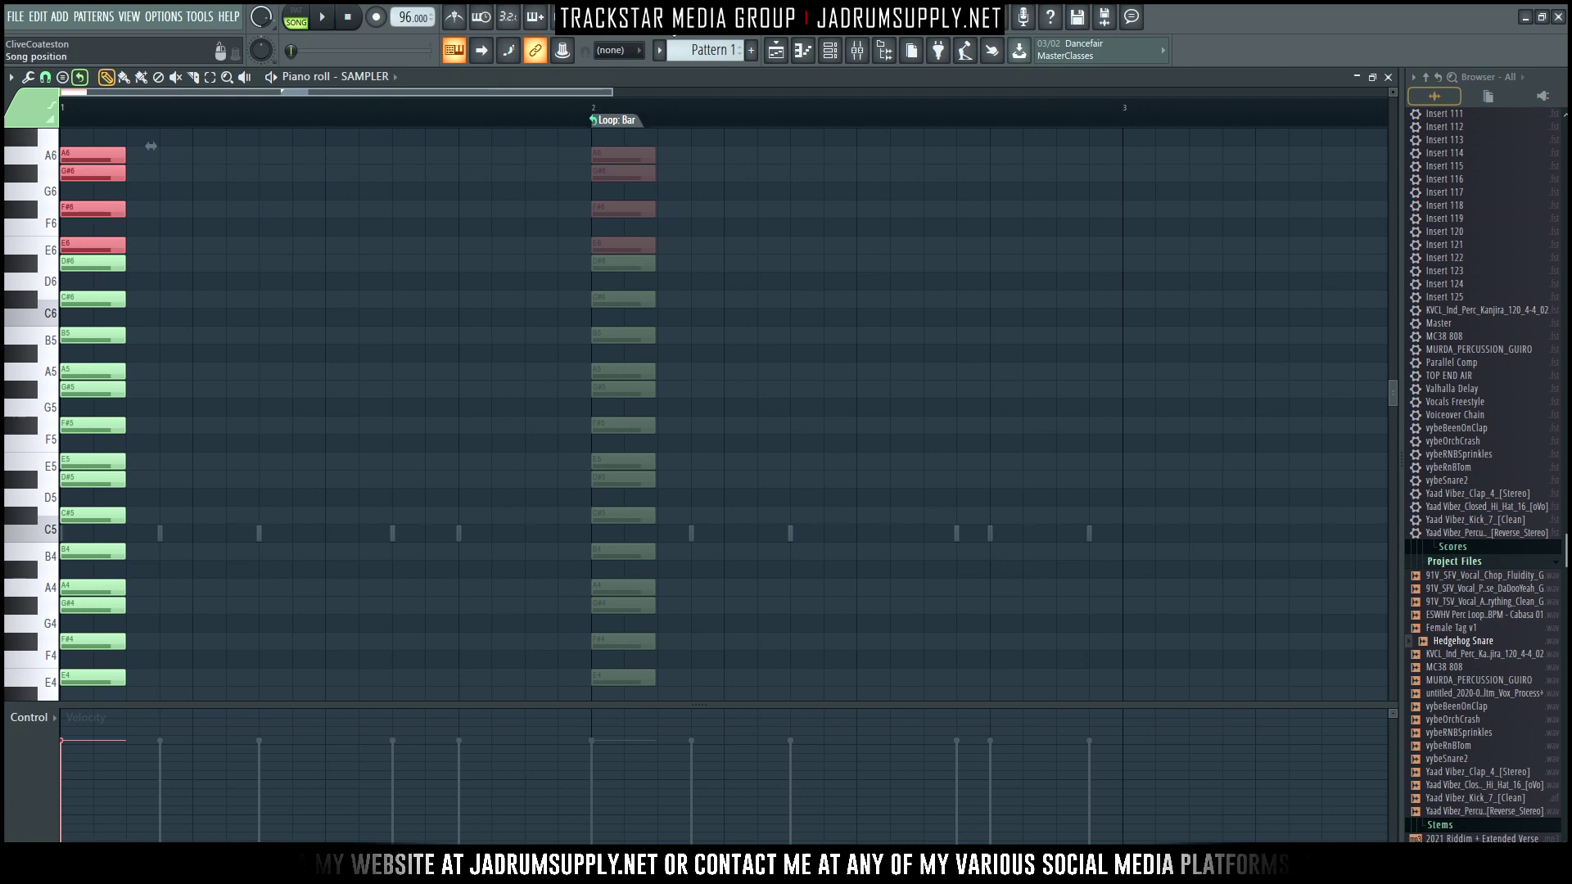
Return to the Signature_808_TMG channel's piano roll with the E major scale as ghost notes.
click(829, 51)
right_click(131, 147)
click(193, 143)
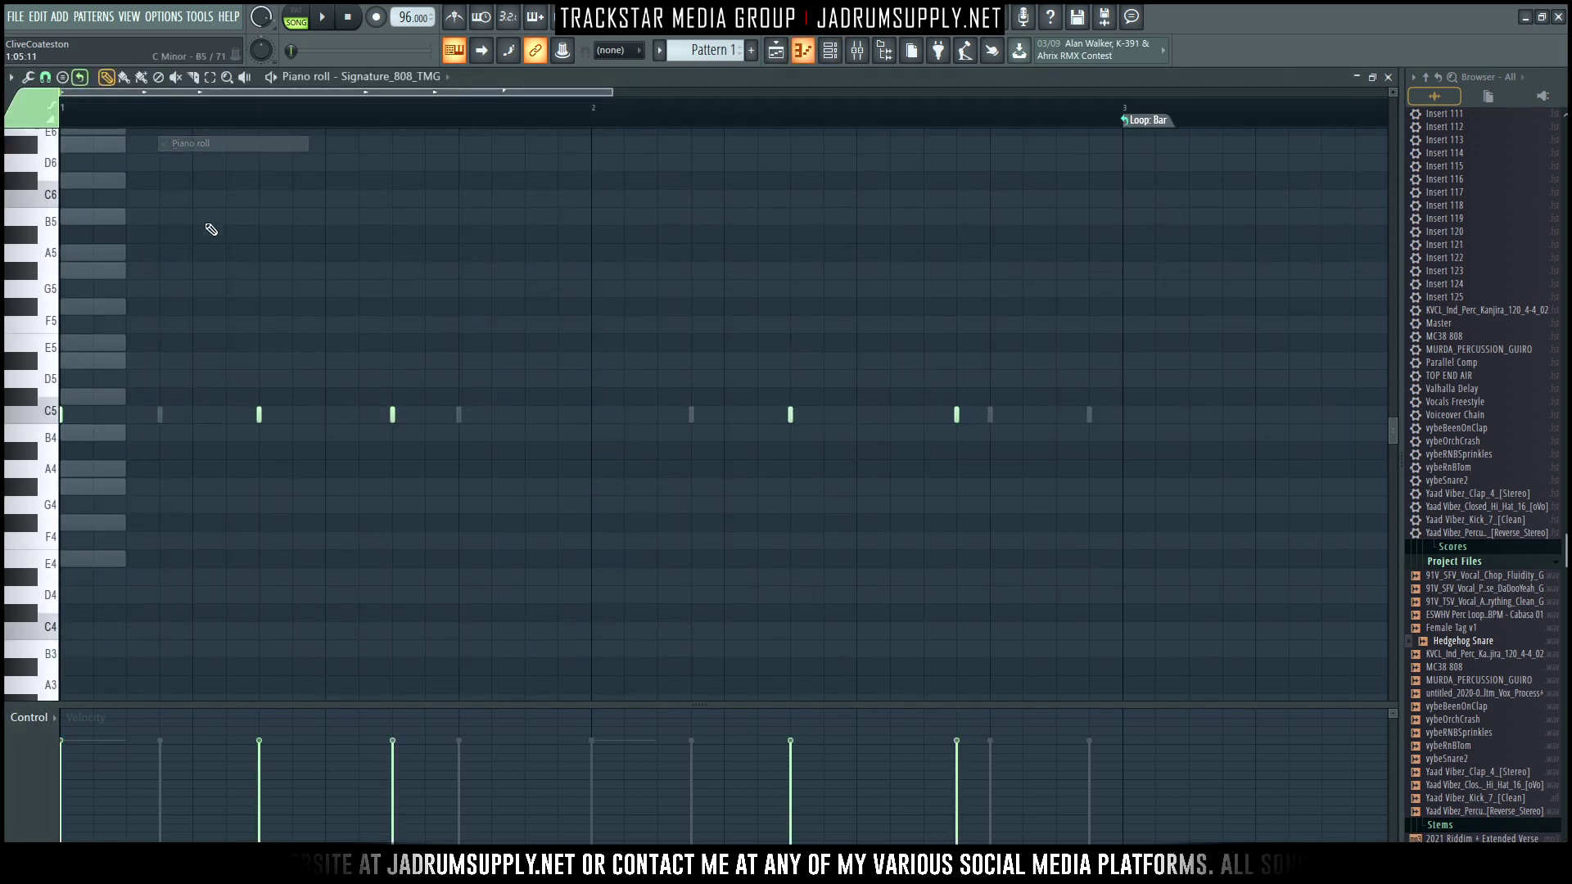
Move all Signature_808_TMG notes down from C5 to A4 and play them back.
key(ctrl+a)
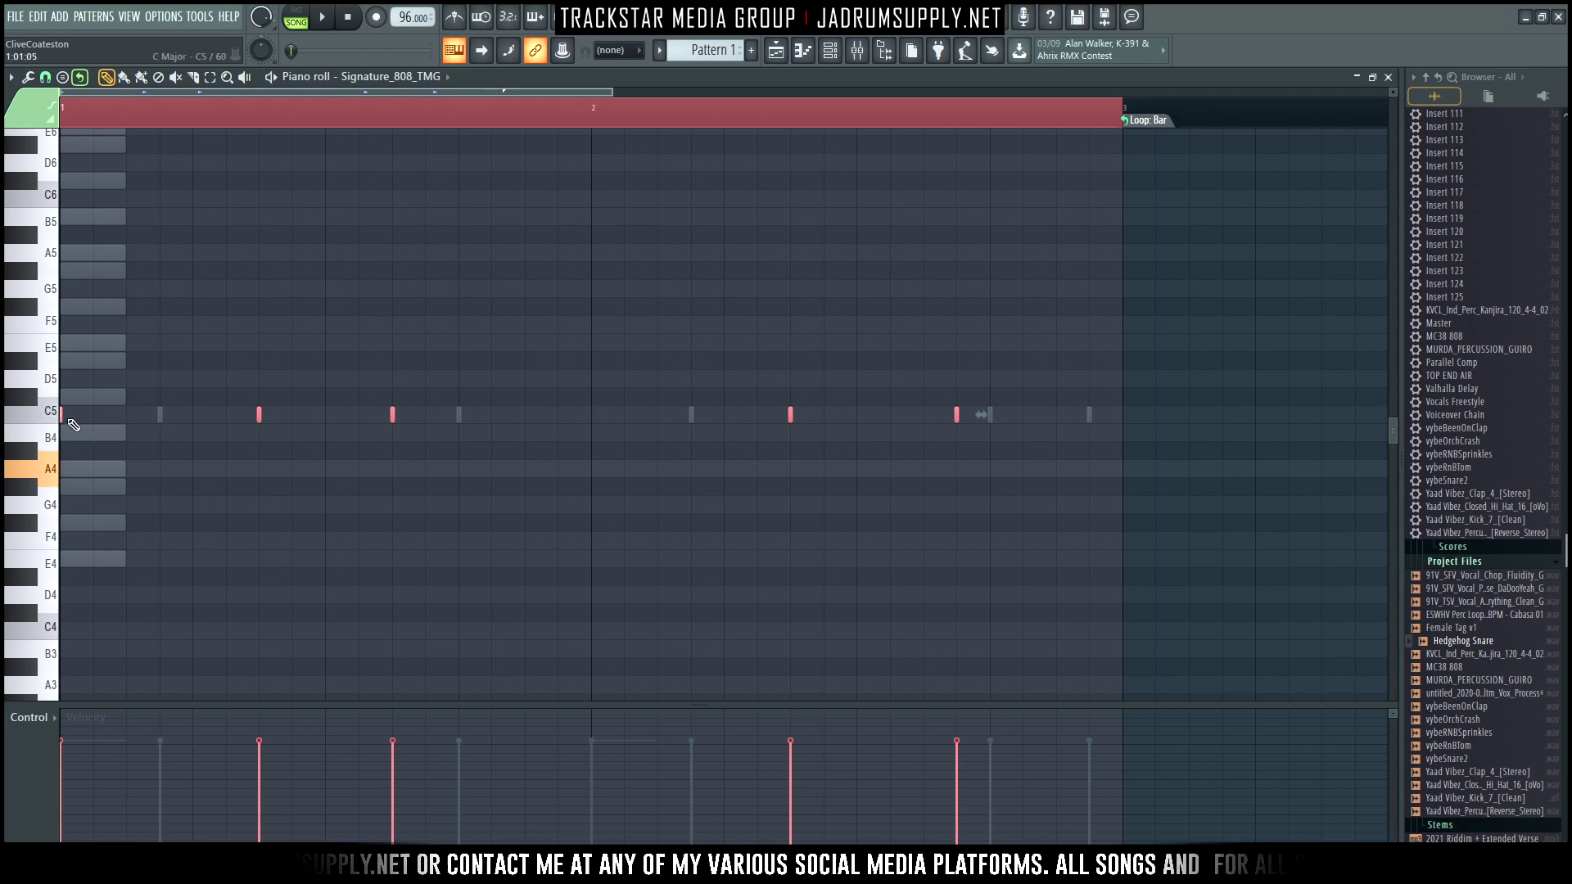
drag(68, 417, 64, 477)
key(ctrl+d)
key(space)
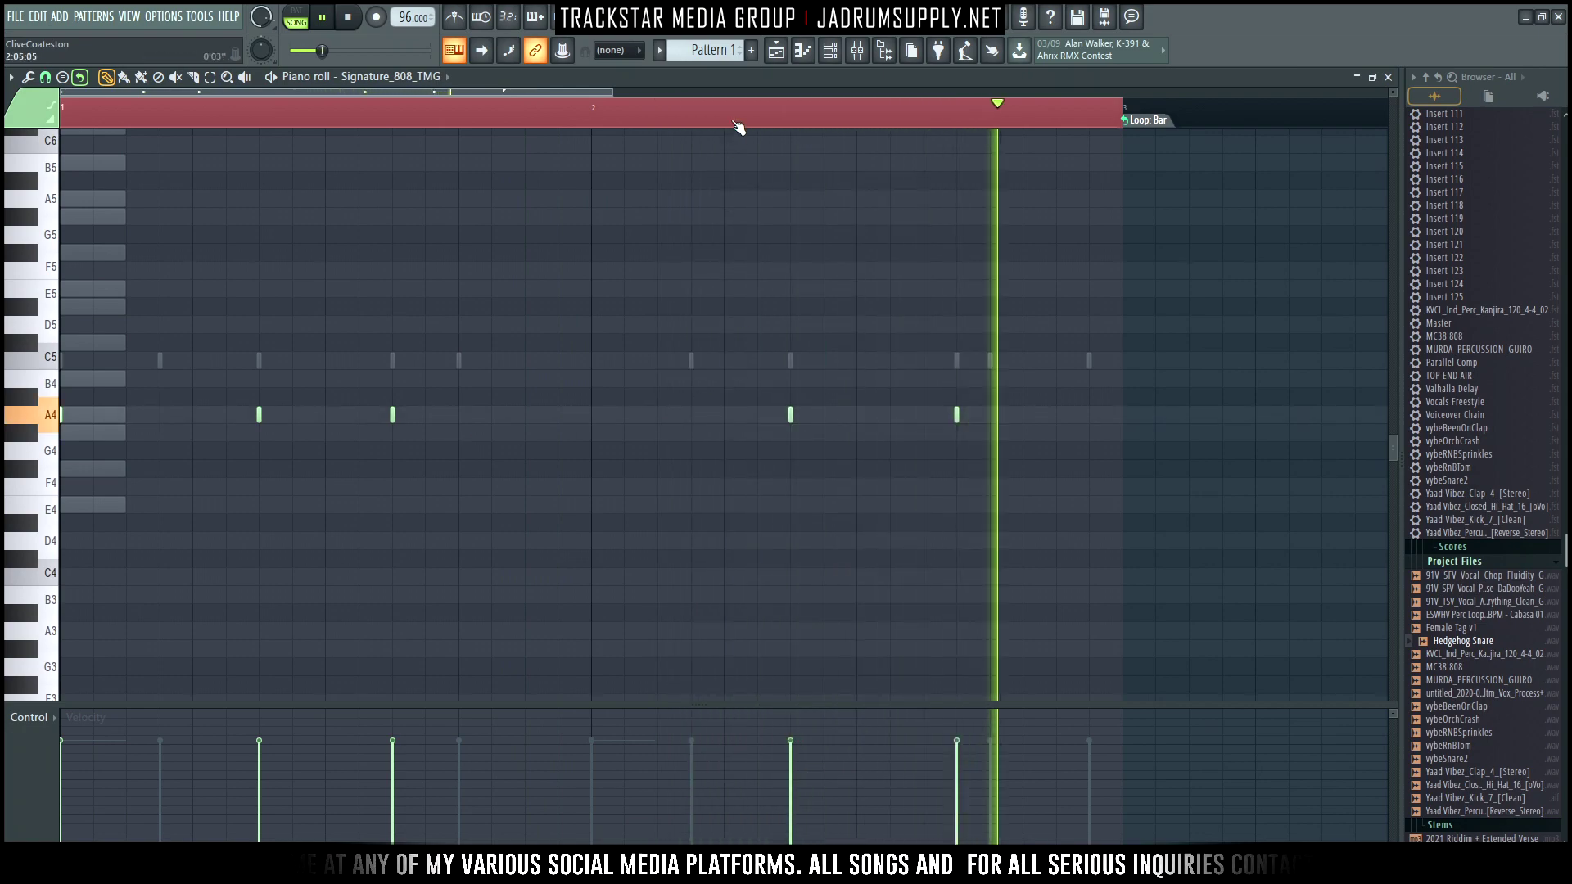
Duplicate the two-bar A4 808 pattern into bars 3 and 4.
scroll(739, 127, down, 2)
drag(686, 494, 10, 360)
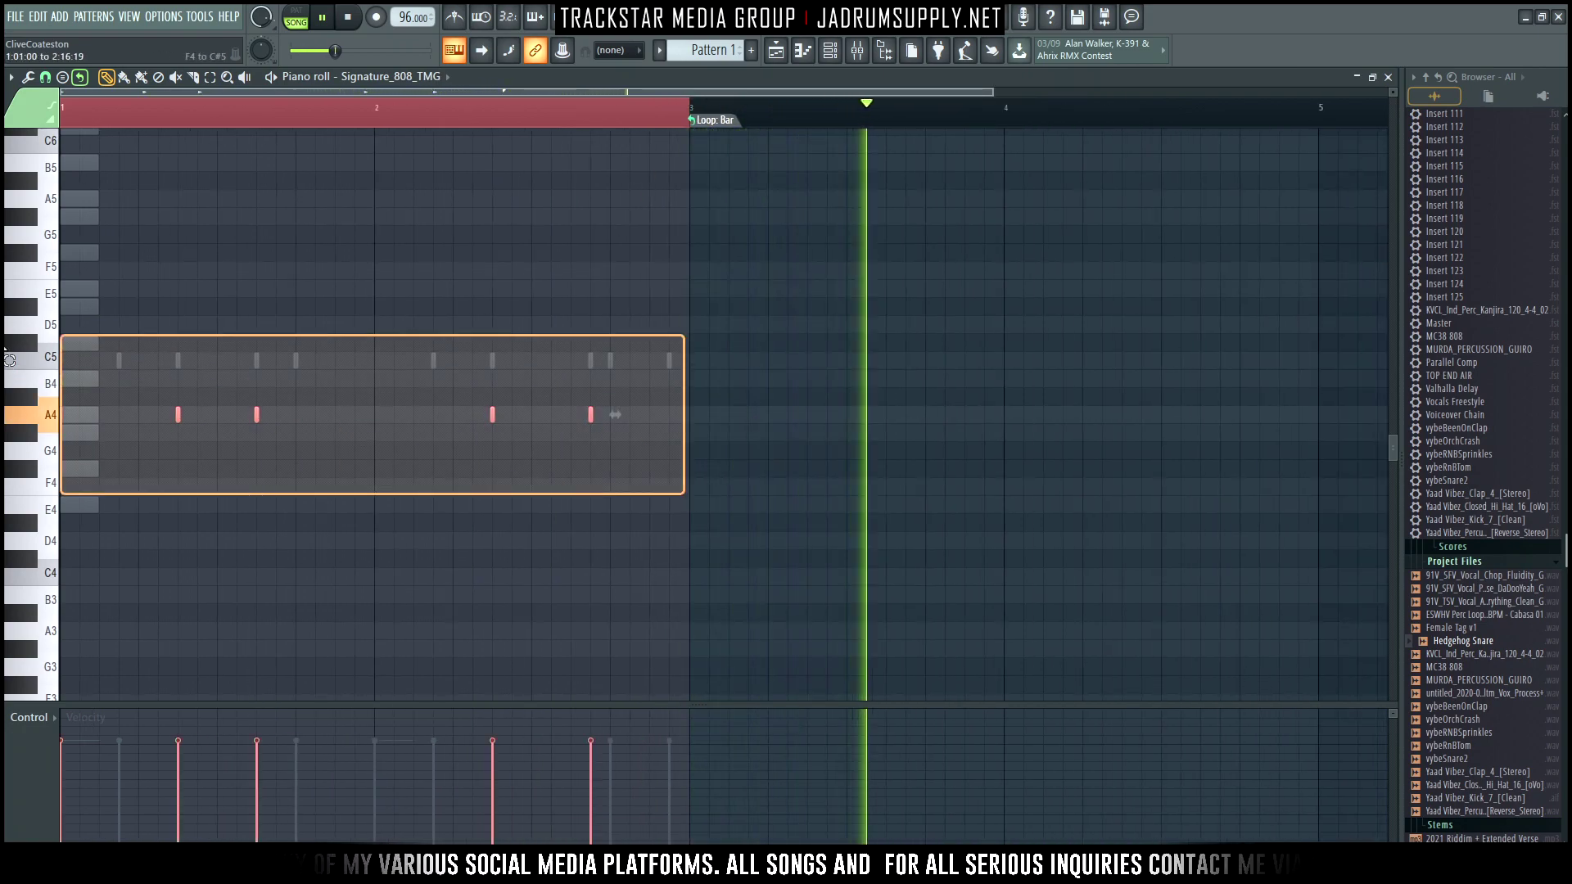
drag(61, 414, 684, 428)
scroll(617, 127, down, 2)
key(space)
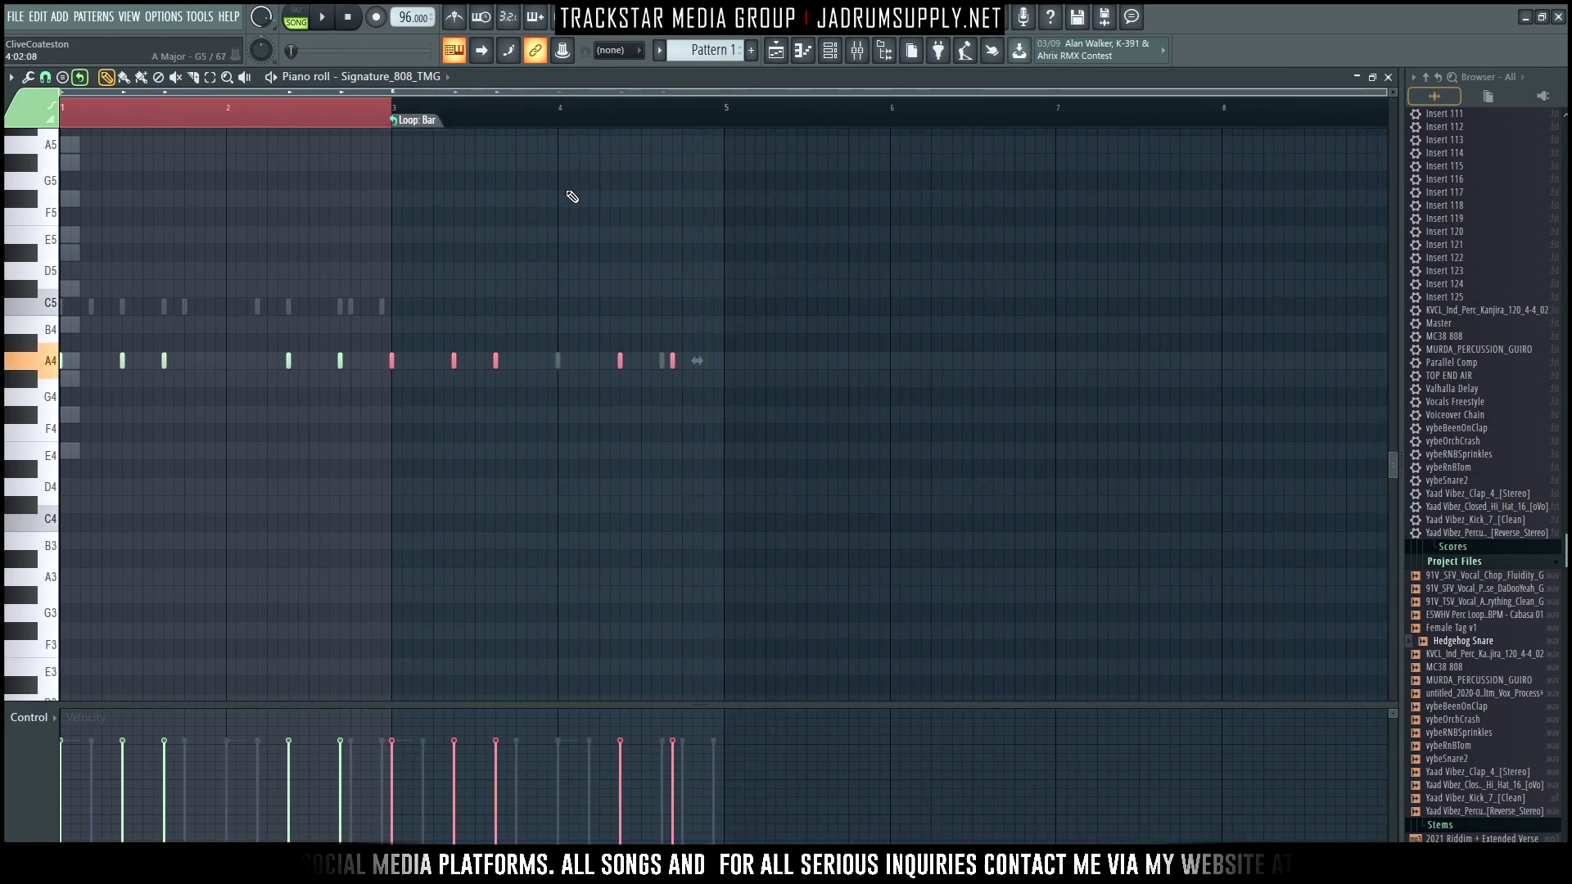
scroll(442, 286, up, 1)
click(305, 384)
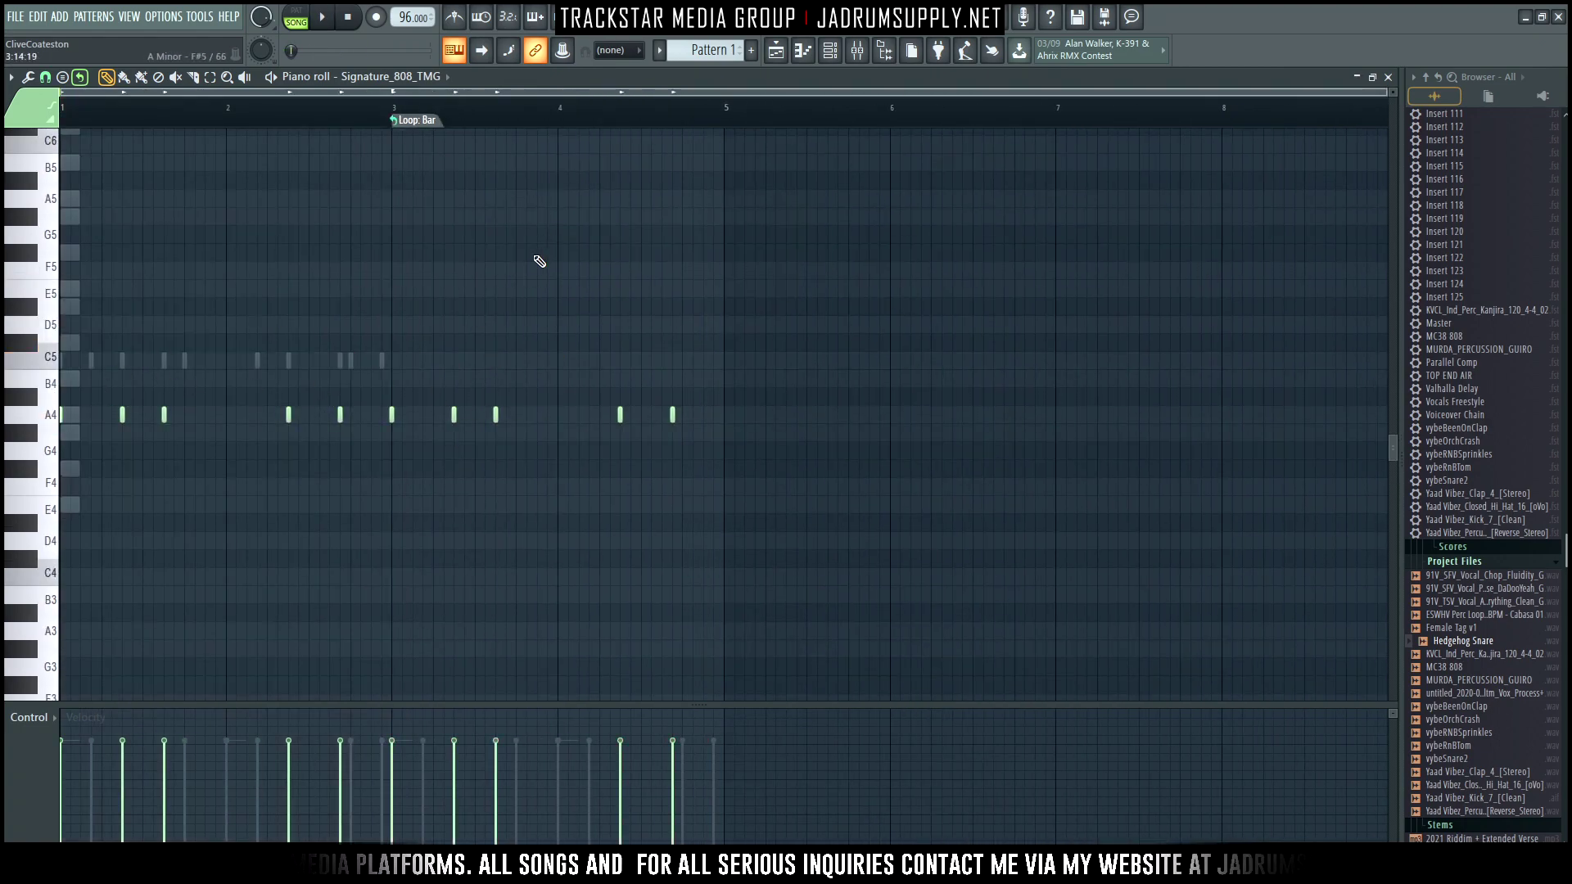
During playback, raise the 808 note in the middle of bar 2 and the last note of bar 4 one octave to A5.
key(space)
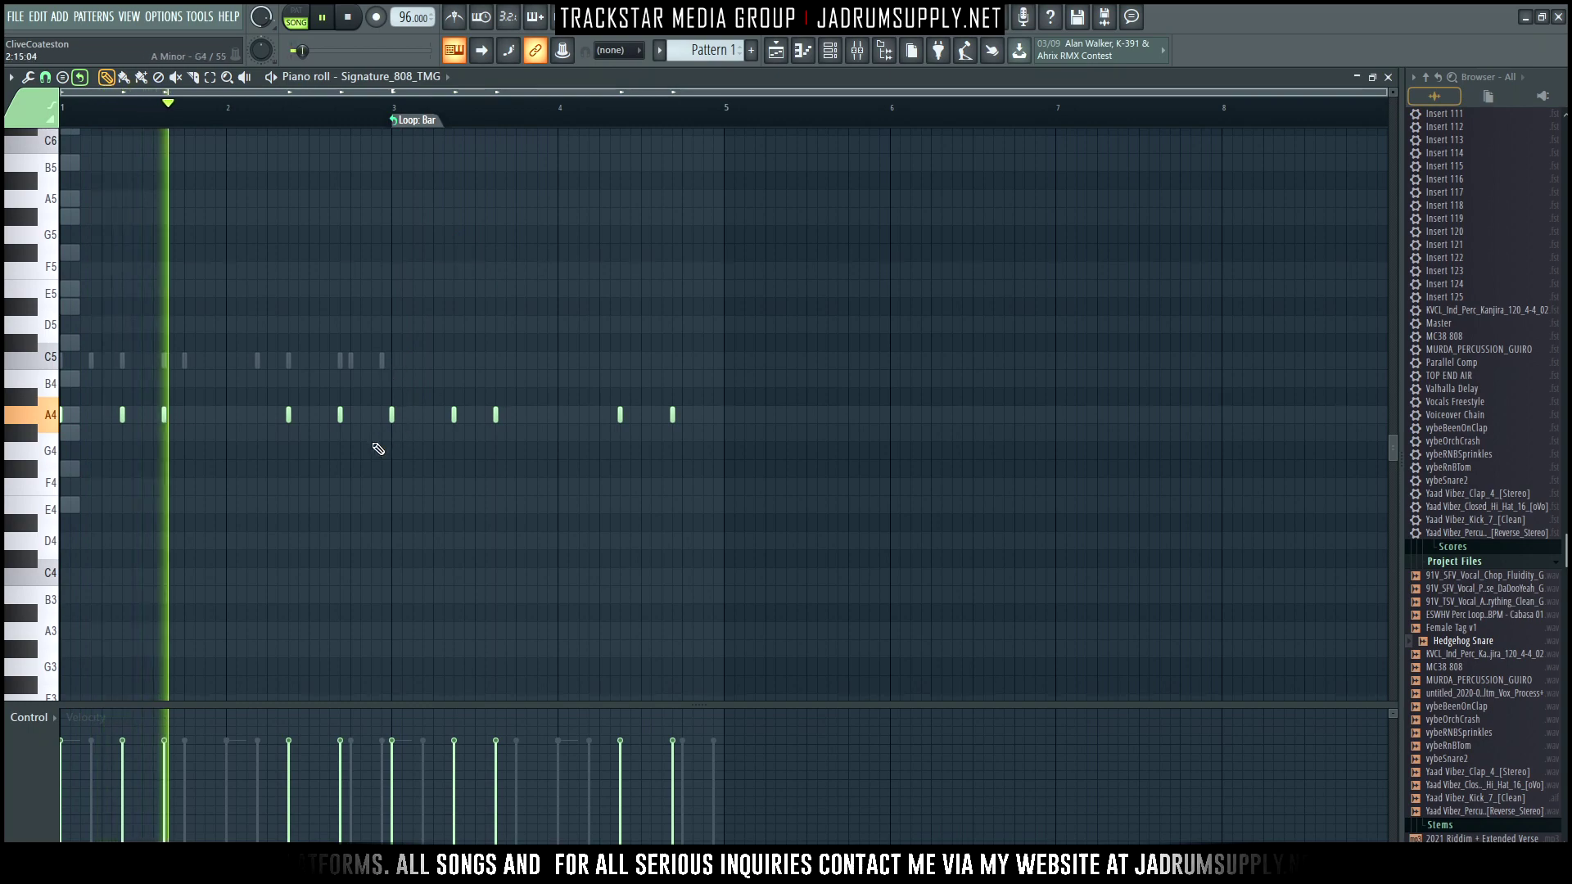
drag(274, 399, 329, 484)
key(ctrl+Up)
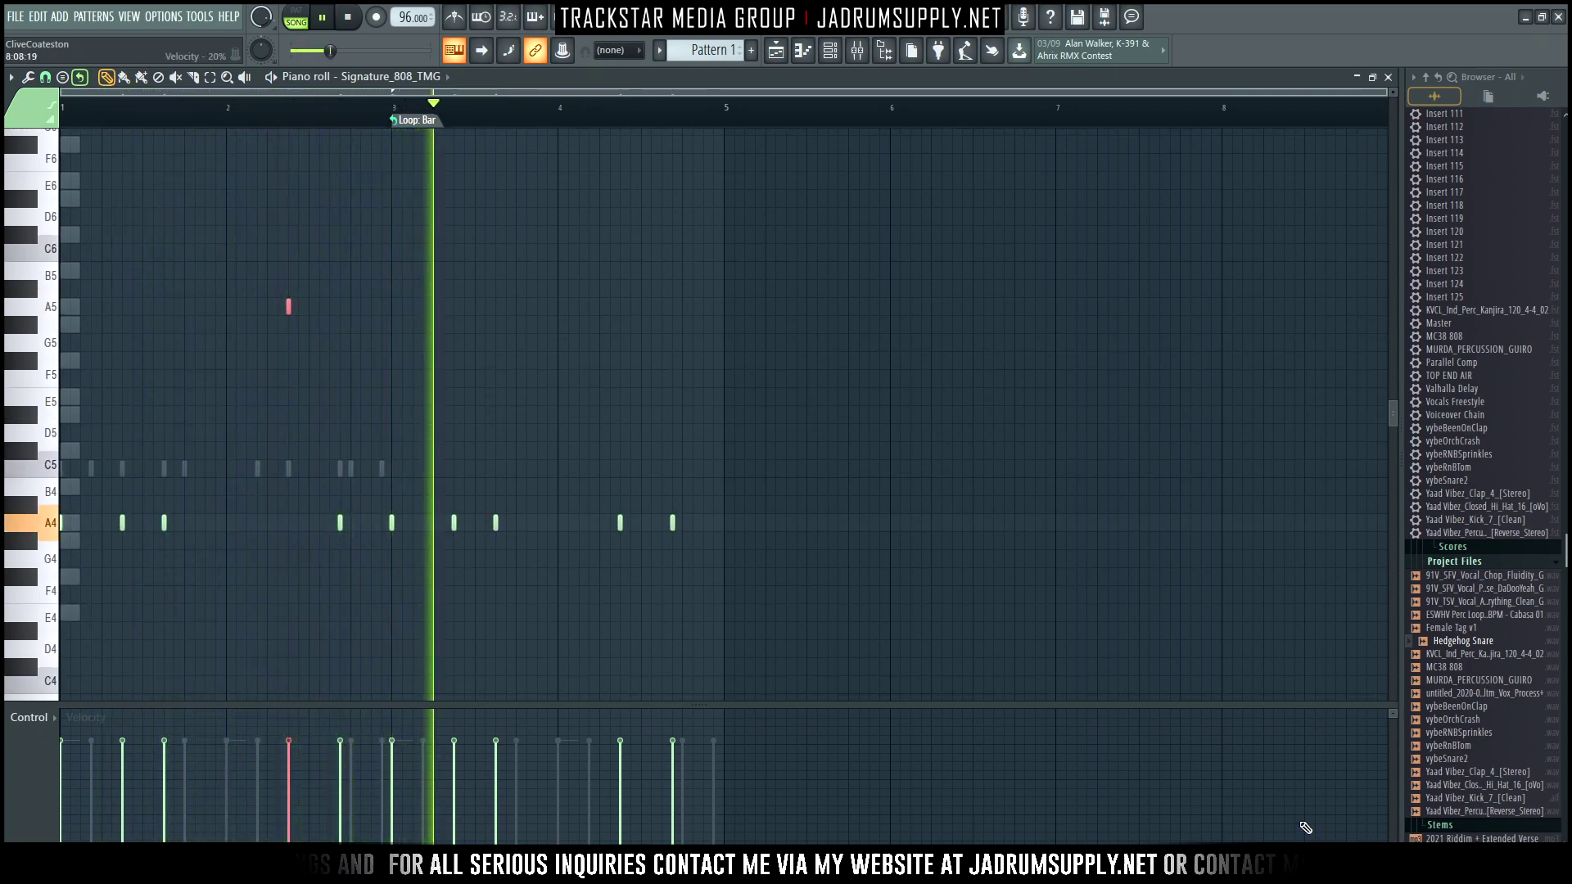
drag(665, 514, 728, 565)
key(ctrl+Up)
Add an extra A5 808 note at step 15 of bar 4, removing the trial note at step 16.
click(717, 307)
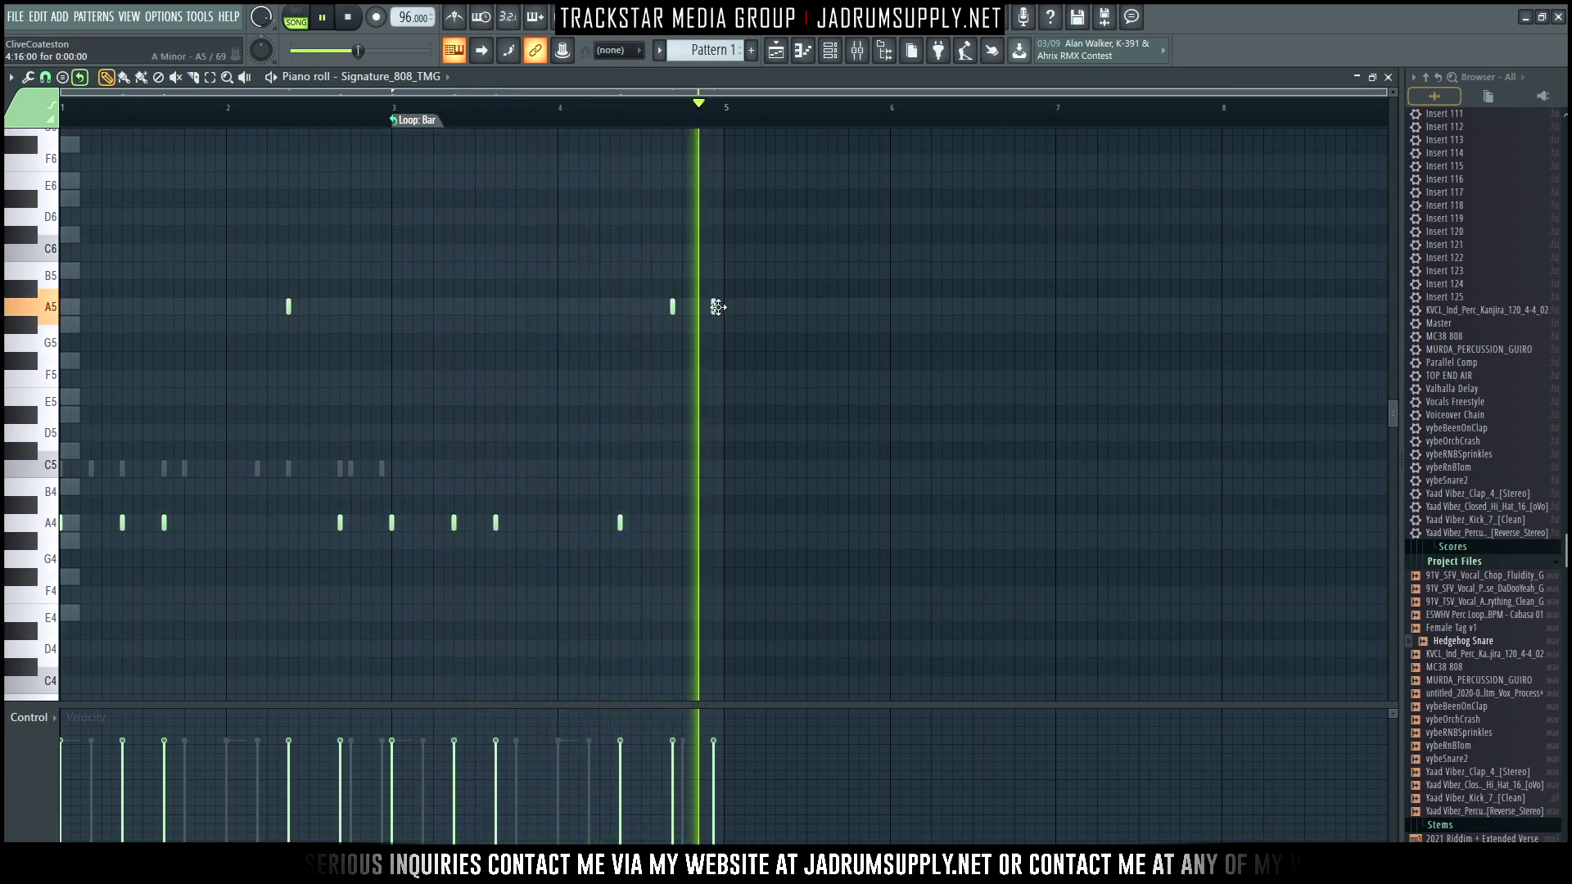
click(702, 307)
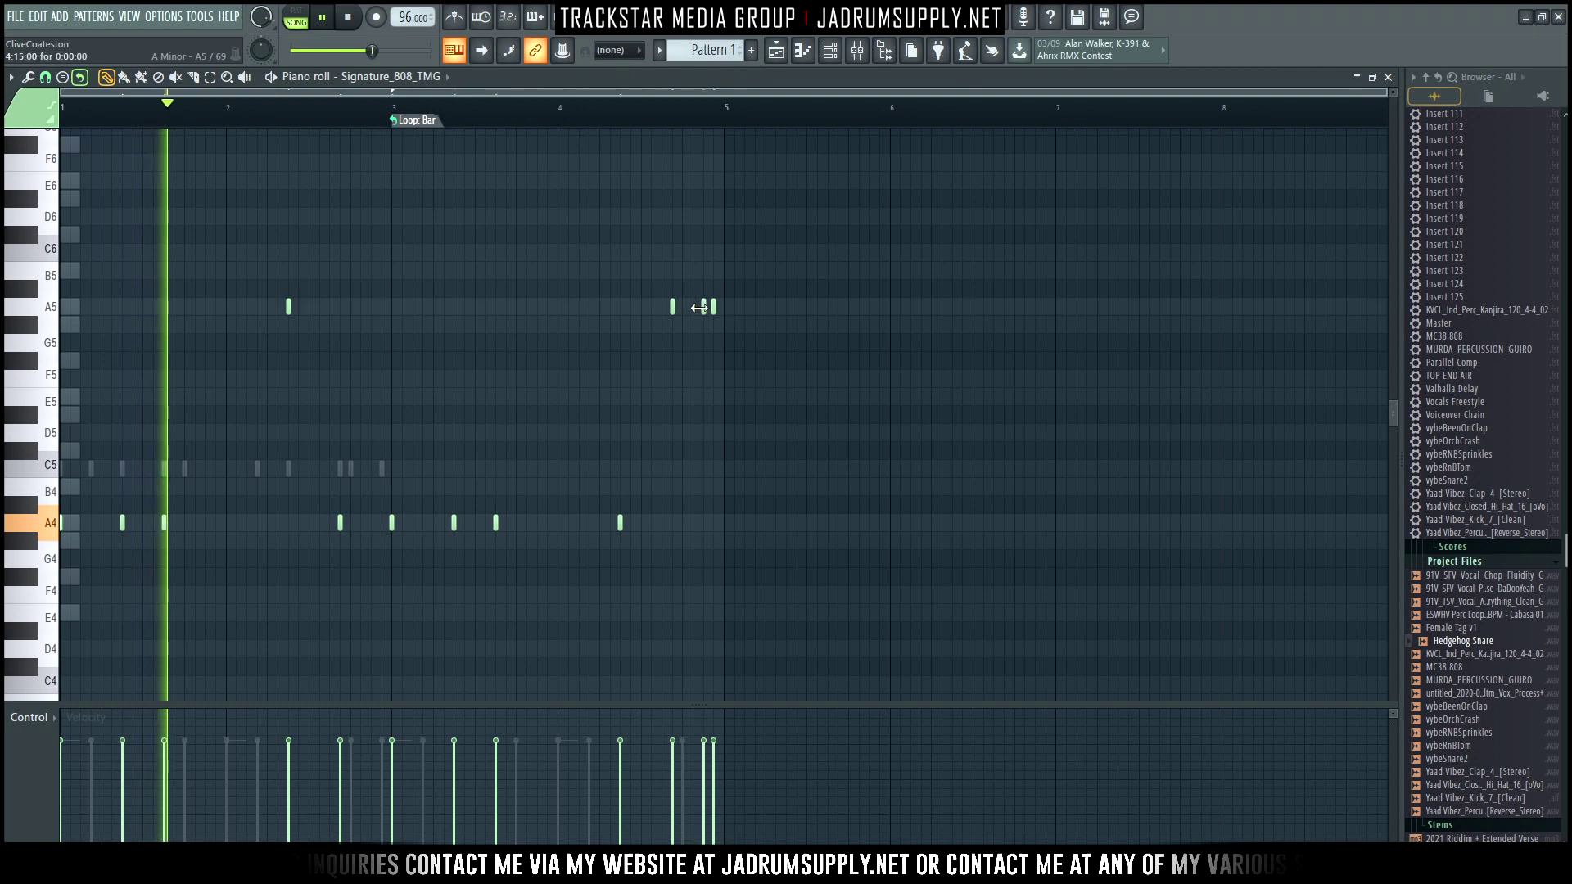
right_click(713, 307)
key(space)
Show all channels in the Channel rack and paste the panning value (50%) into the volume of the "Yaad..Full]" audio channel.
key(F6)
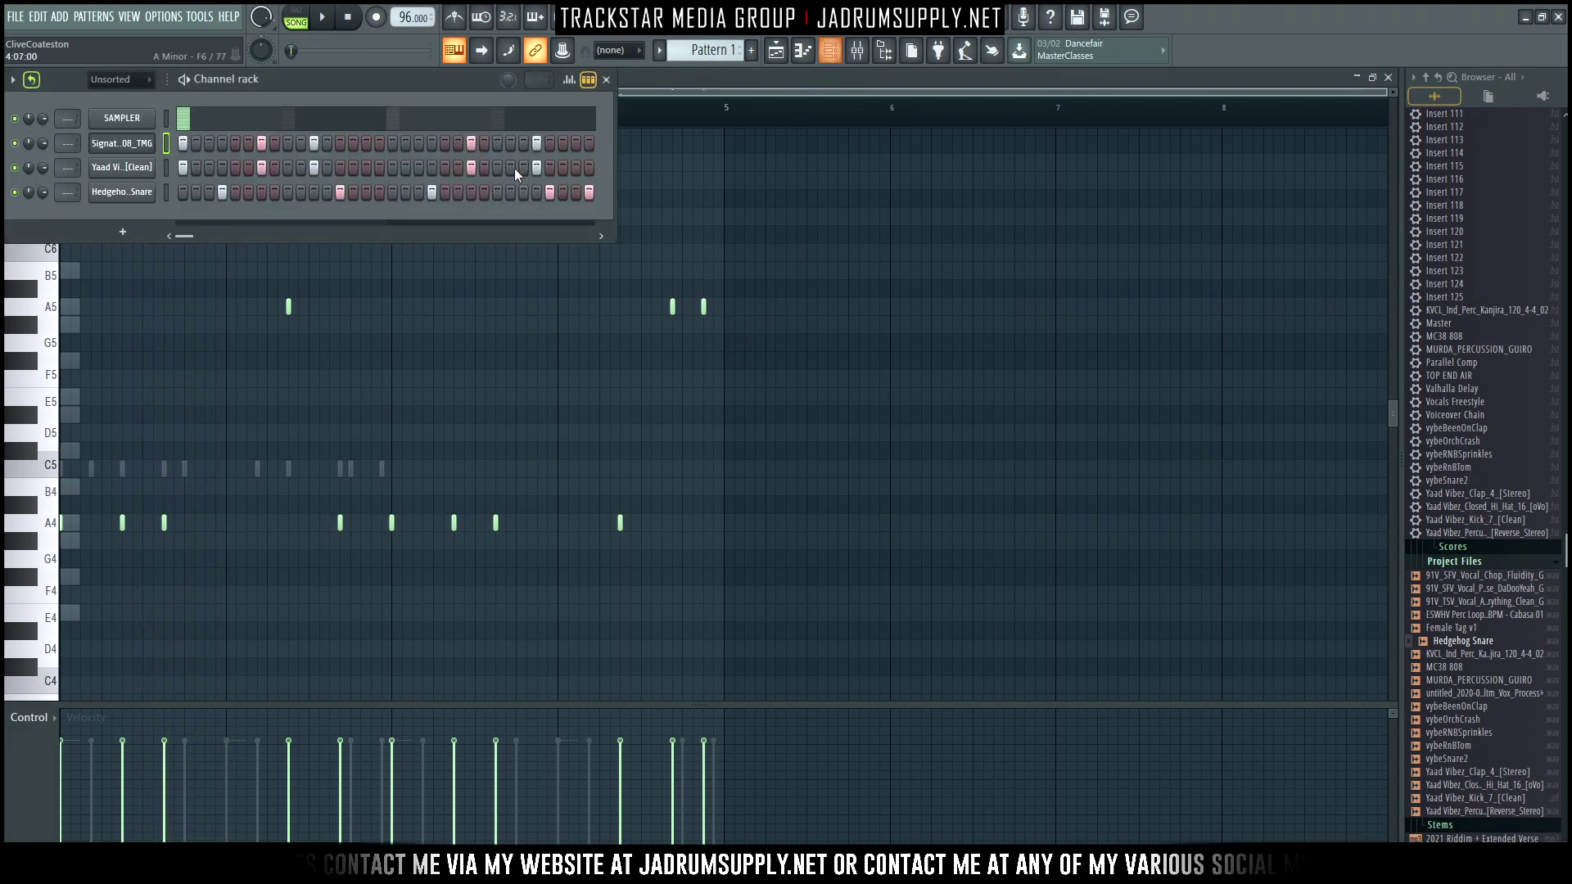
scroll(139, 84, up, 1)
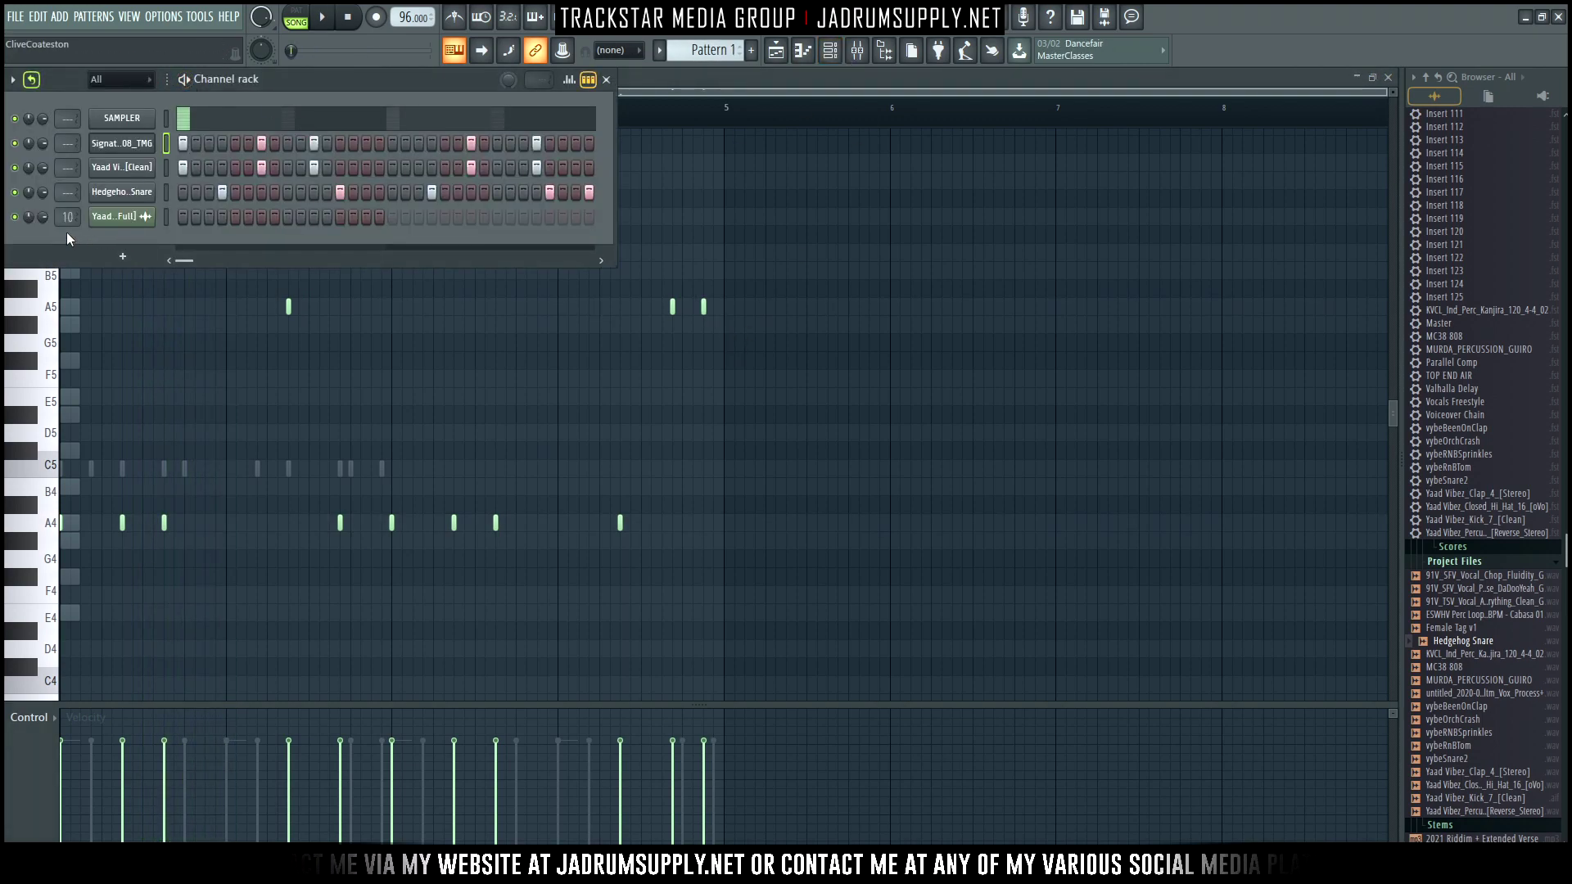
right_click(28, 217)
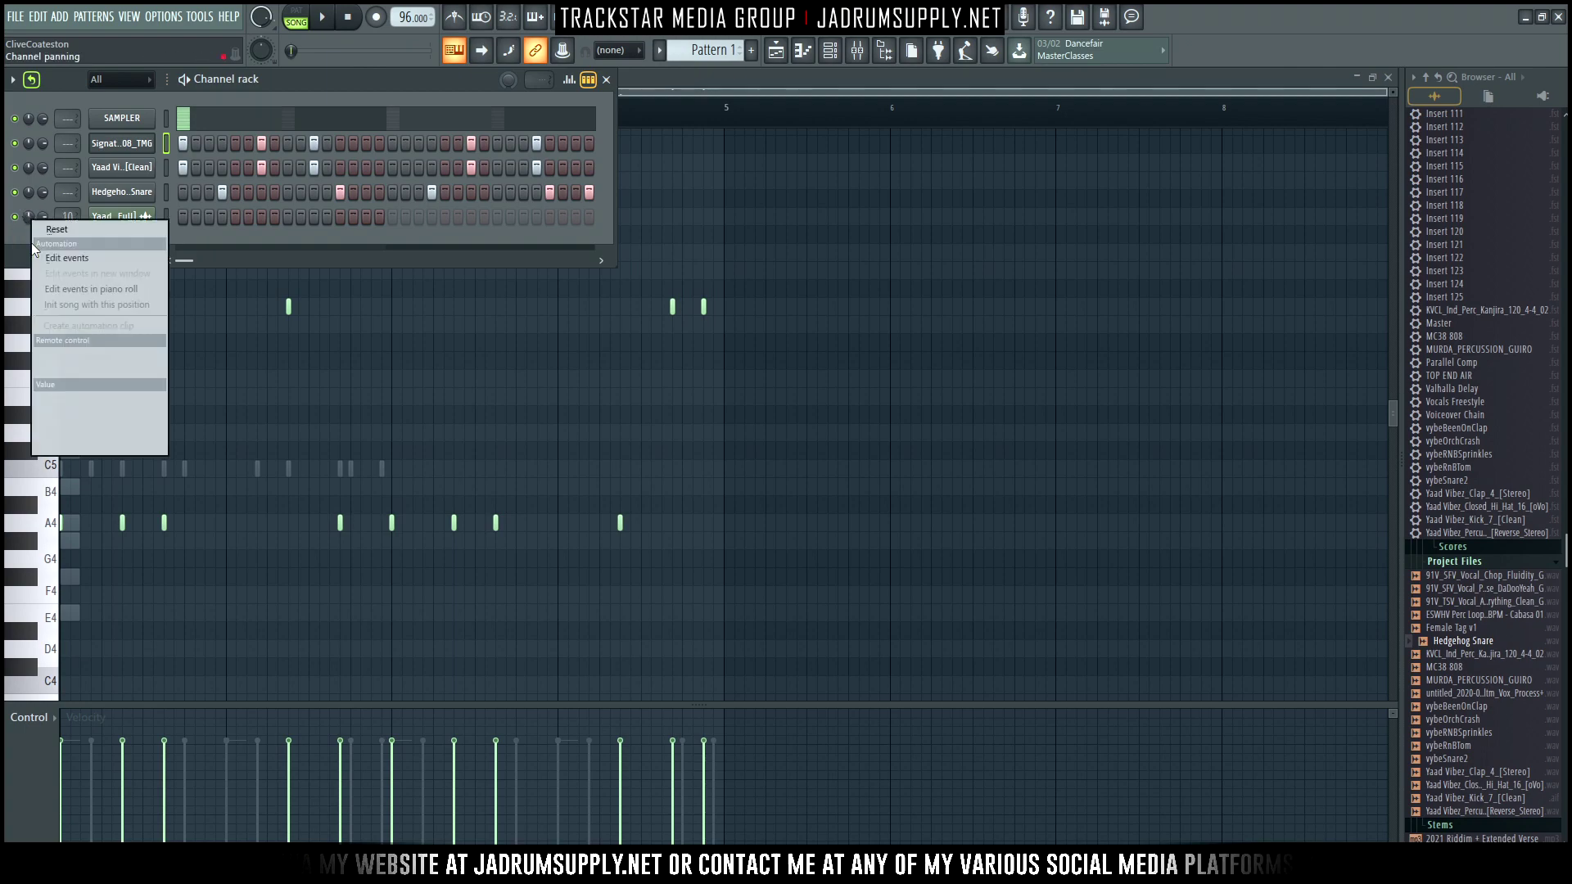
click(75, 396)
right_click(45, 224)
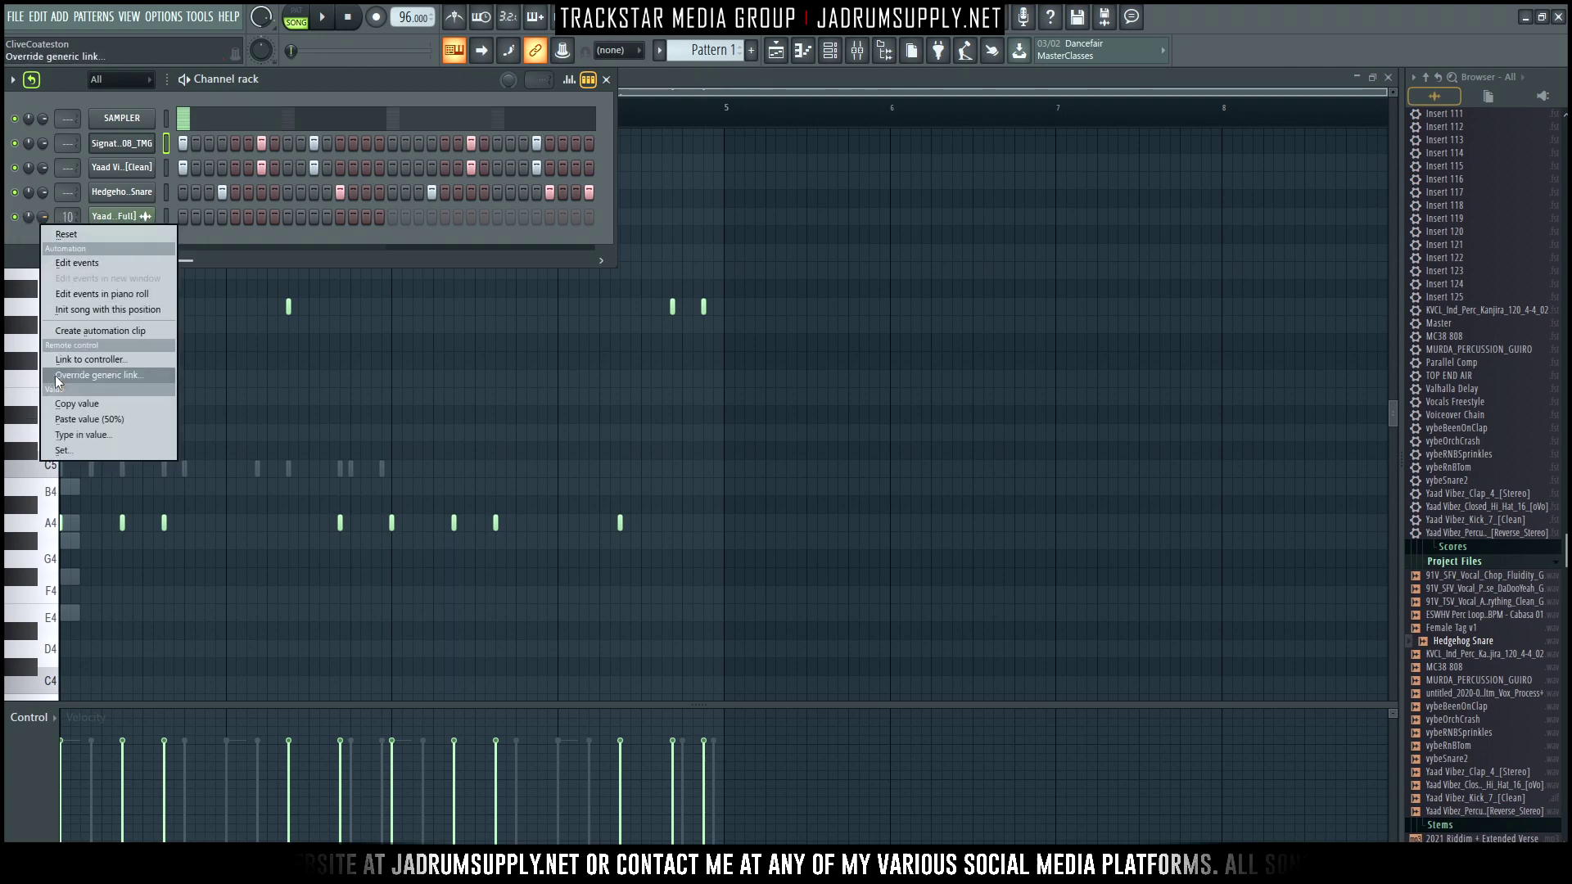
click(86, 419)
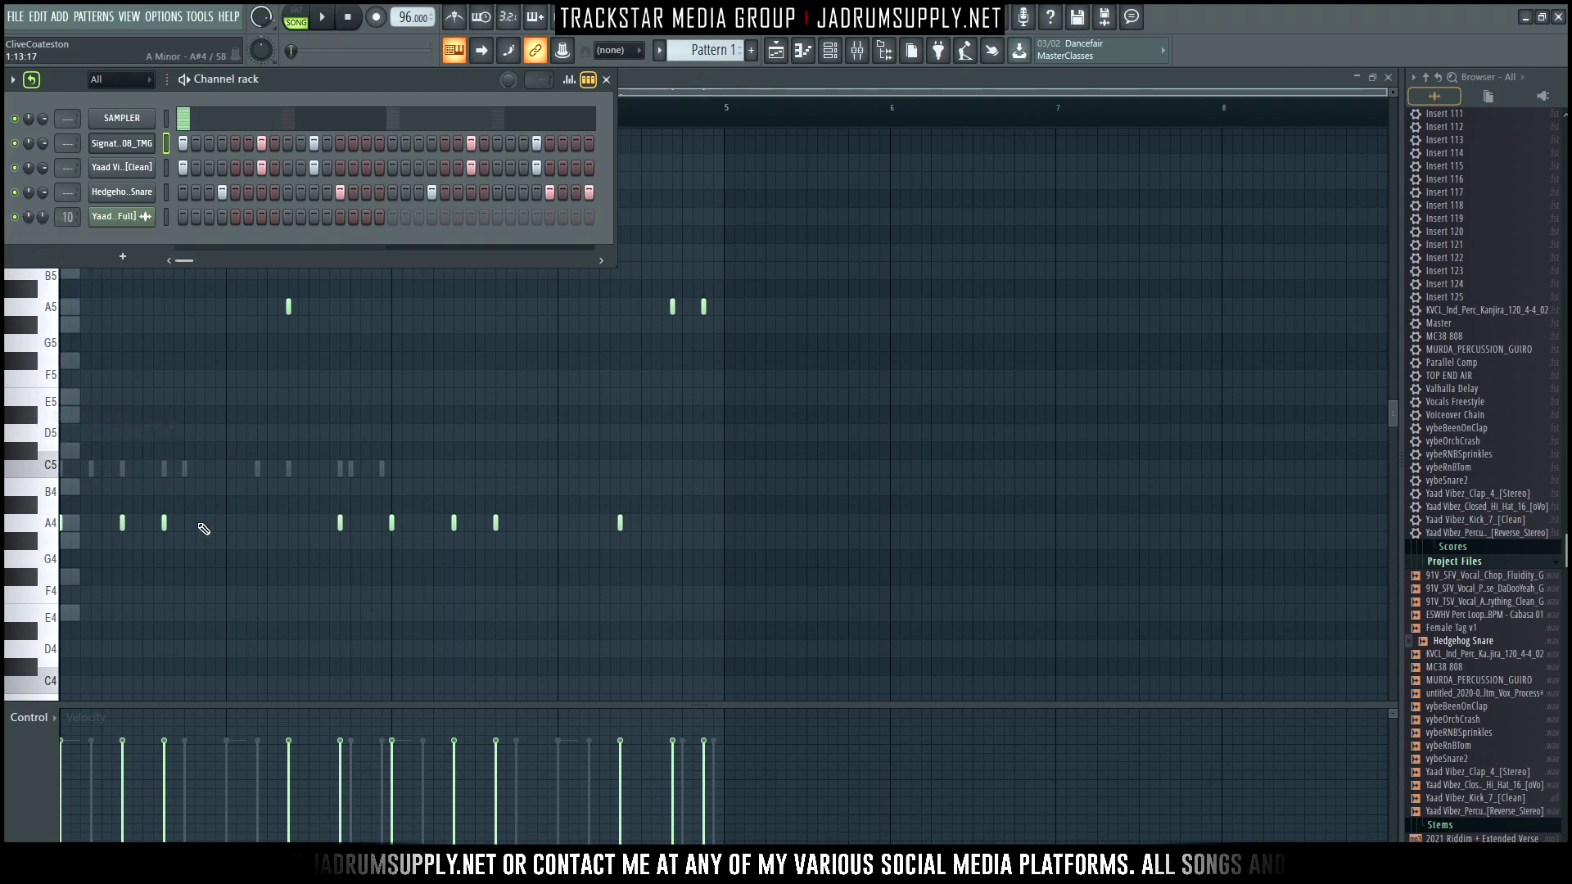
Play back the beat several times to check the balance between the loop and the 808.
key(space)
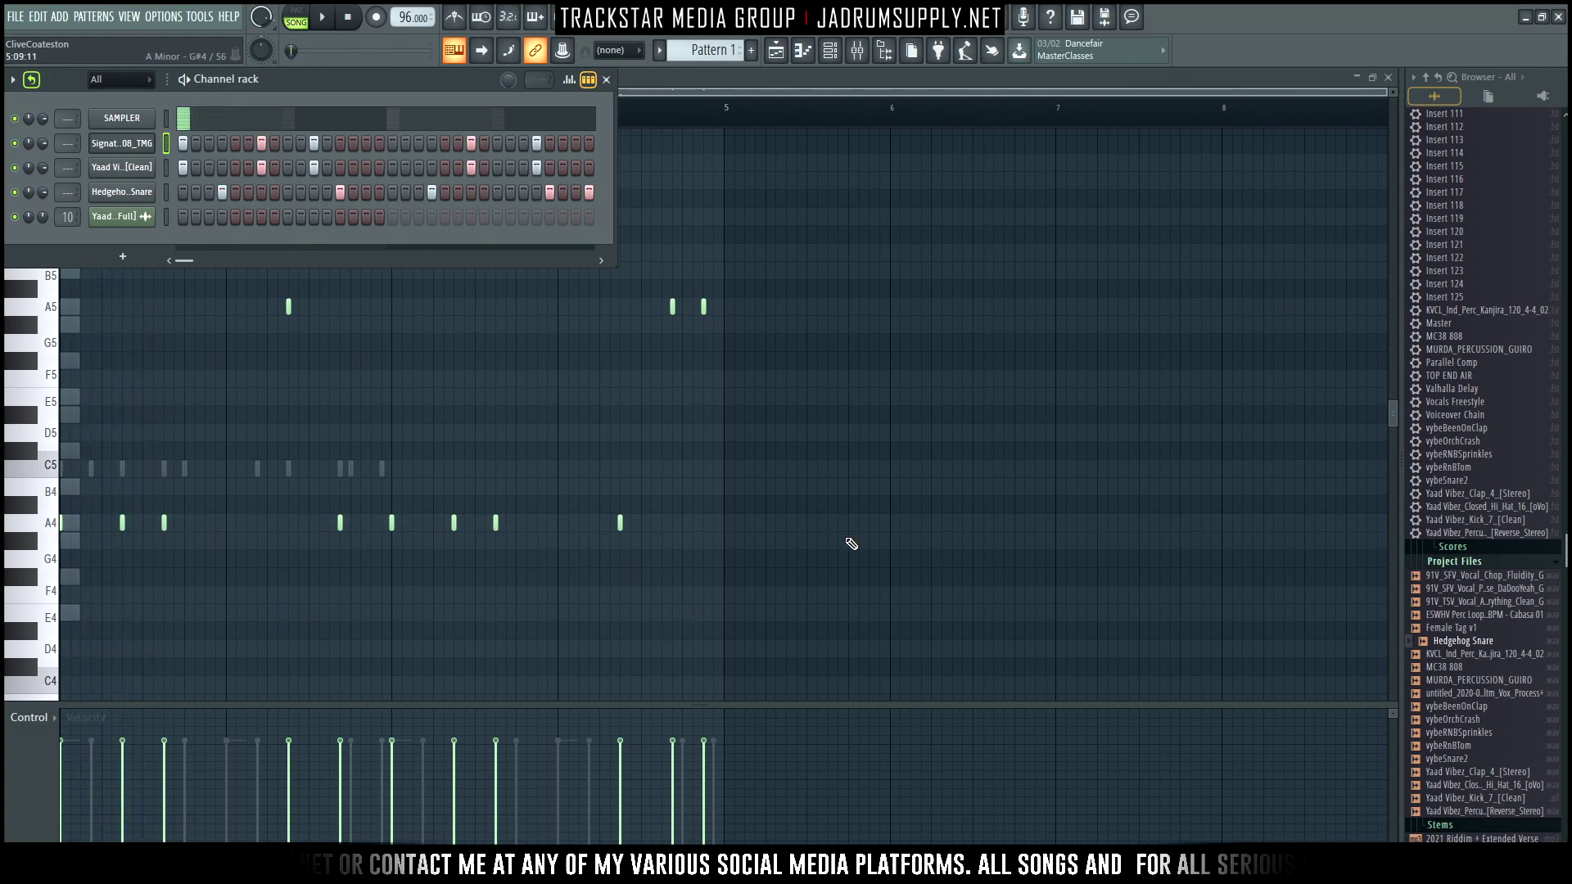
key(space)
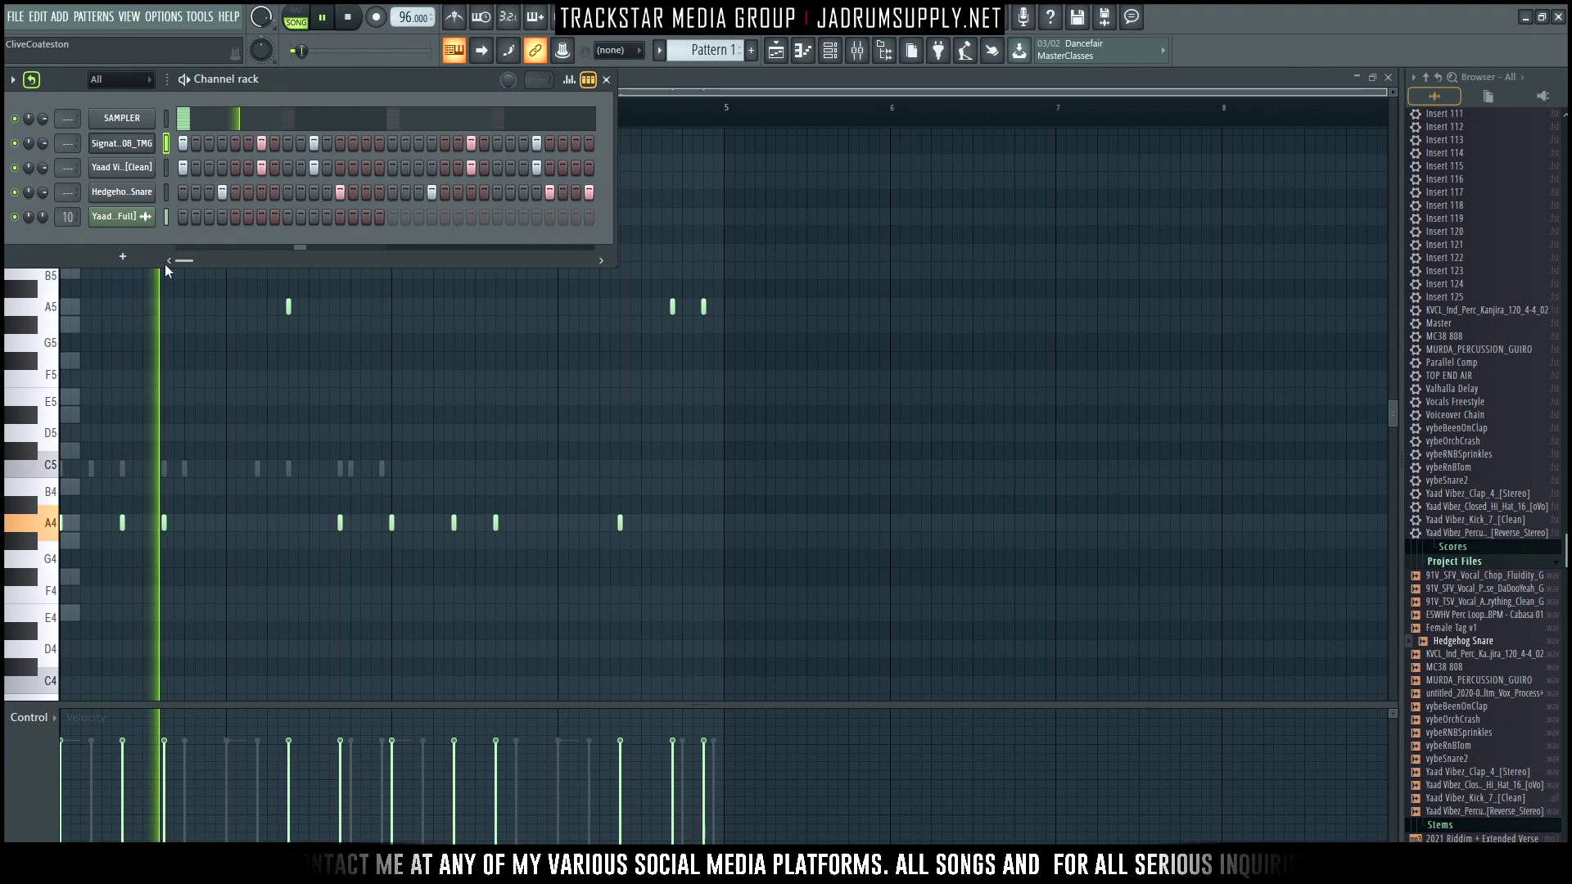
key(space)
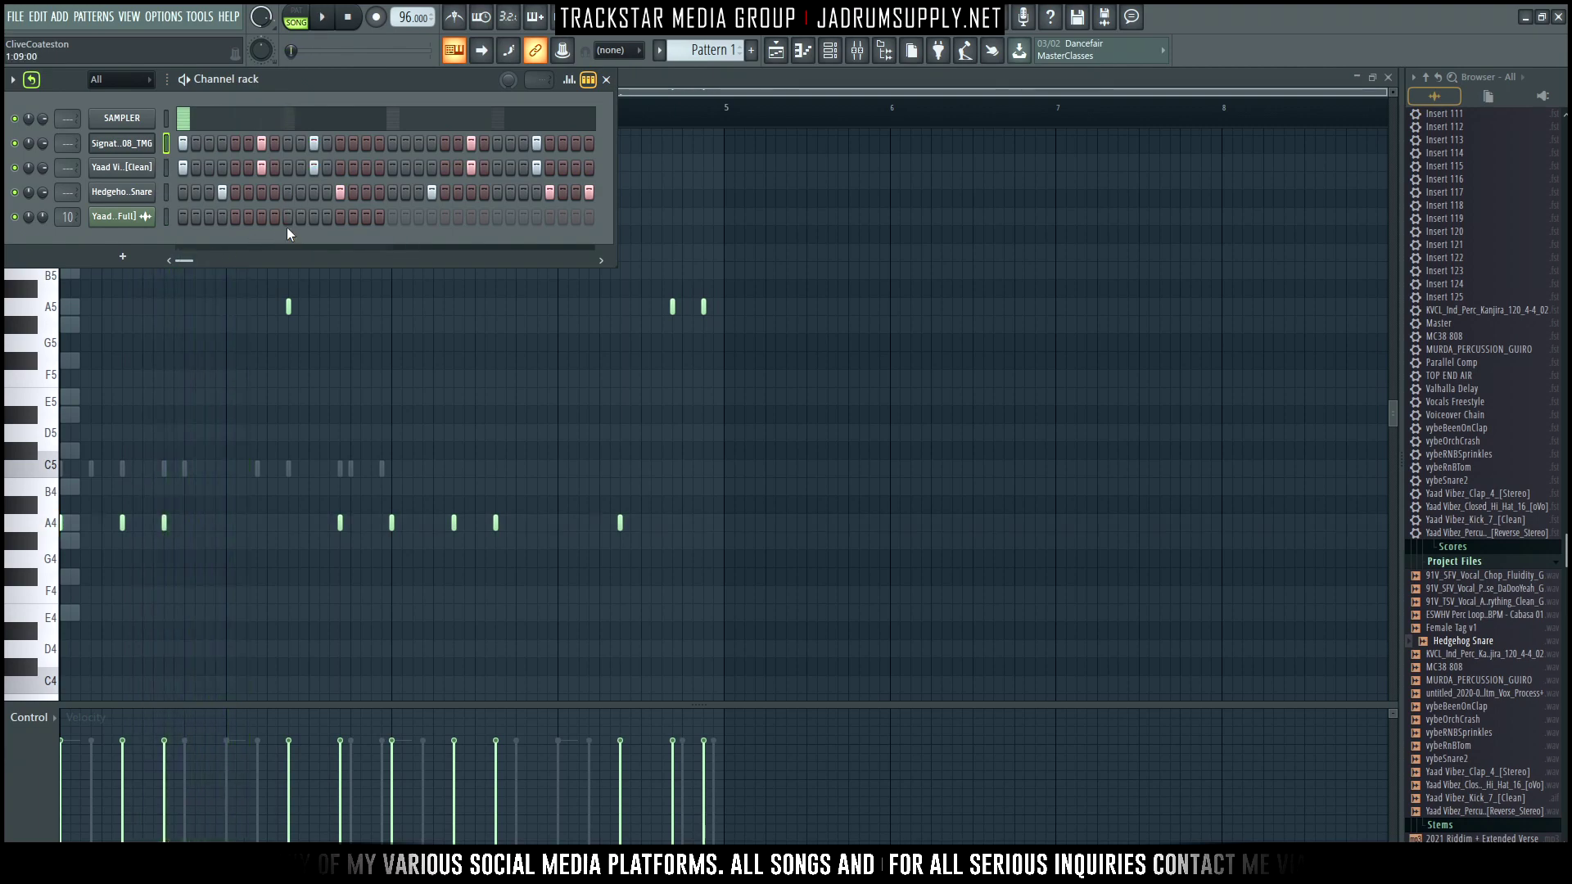
key(space)
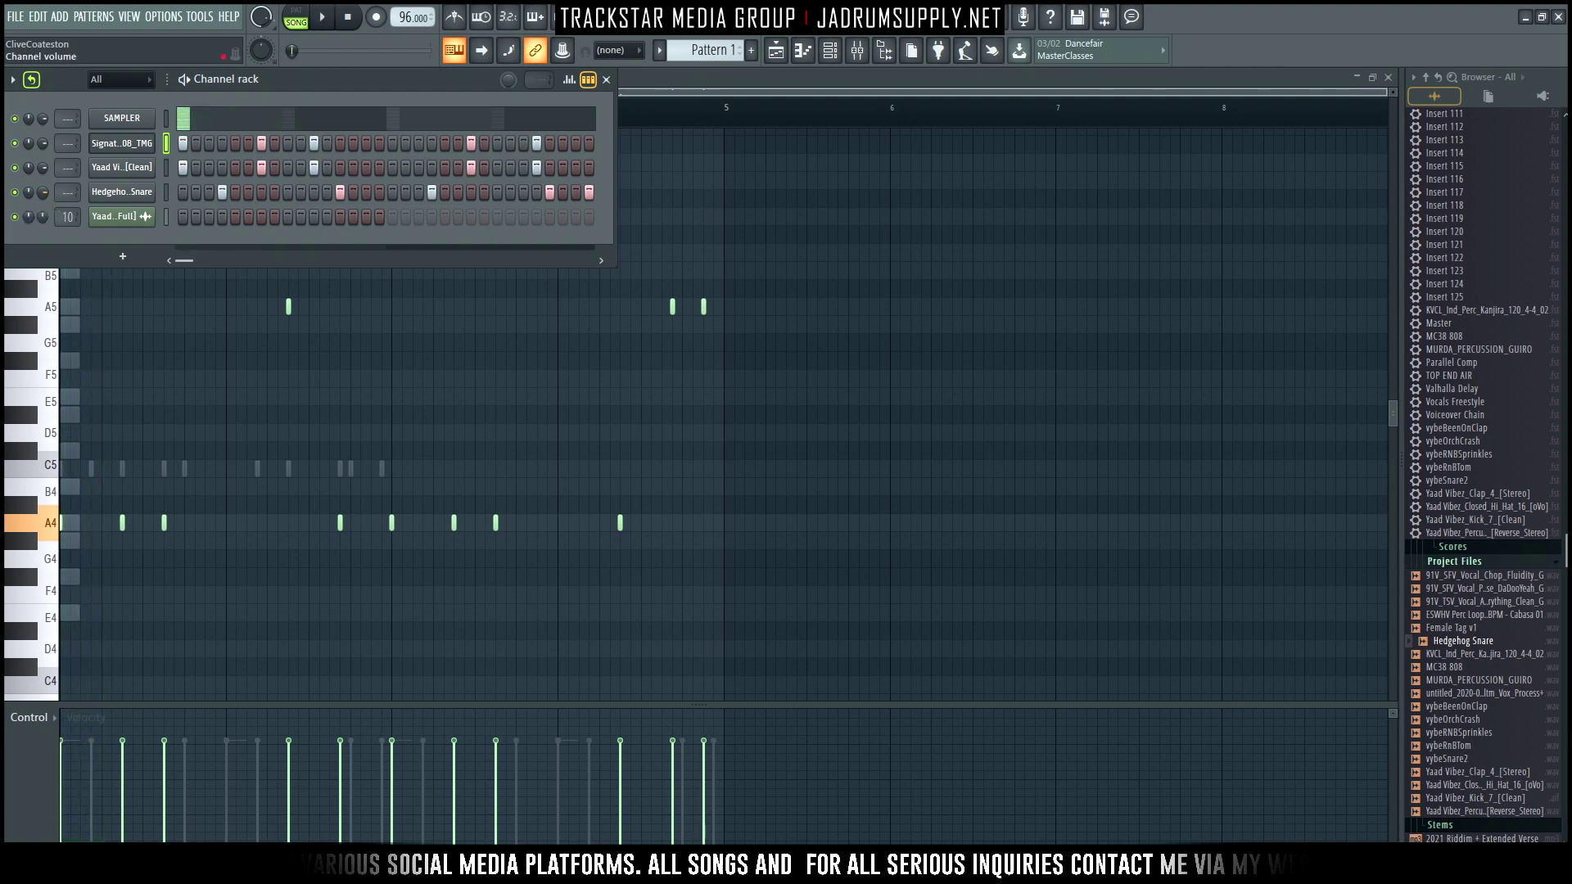
key(space)
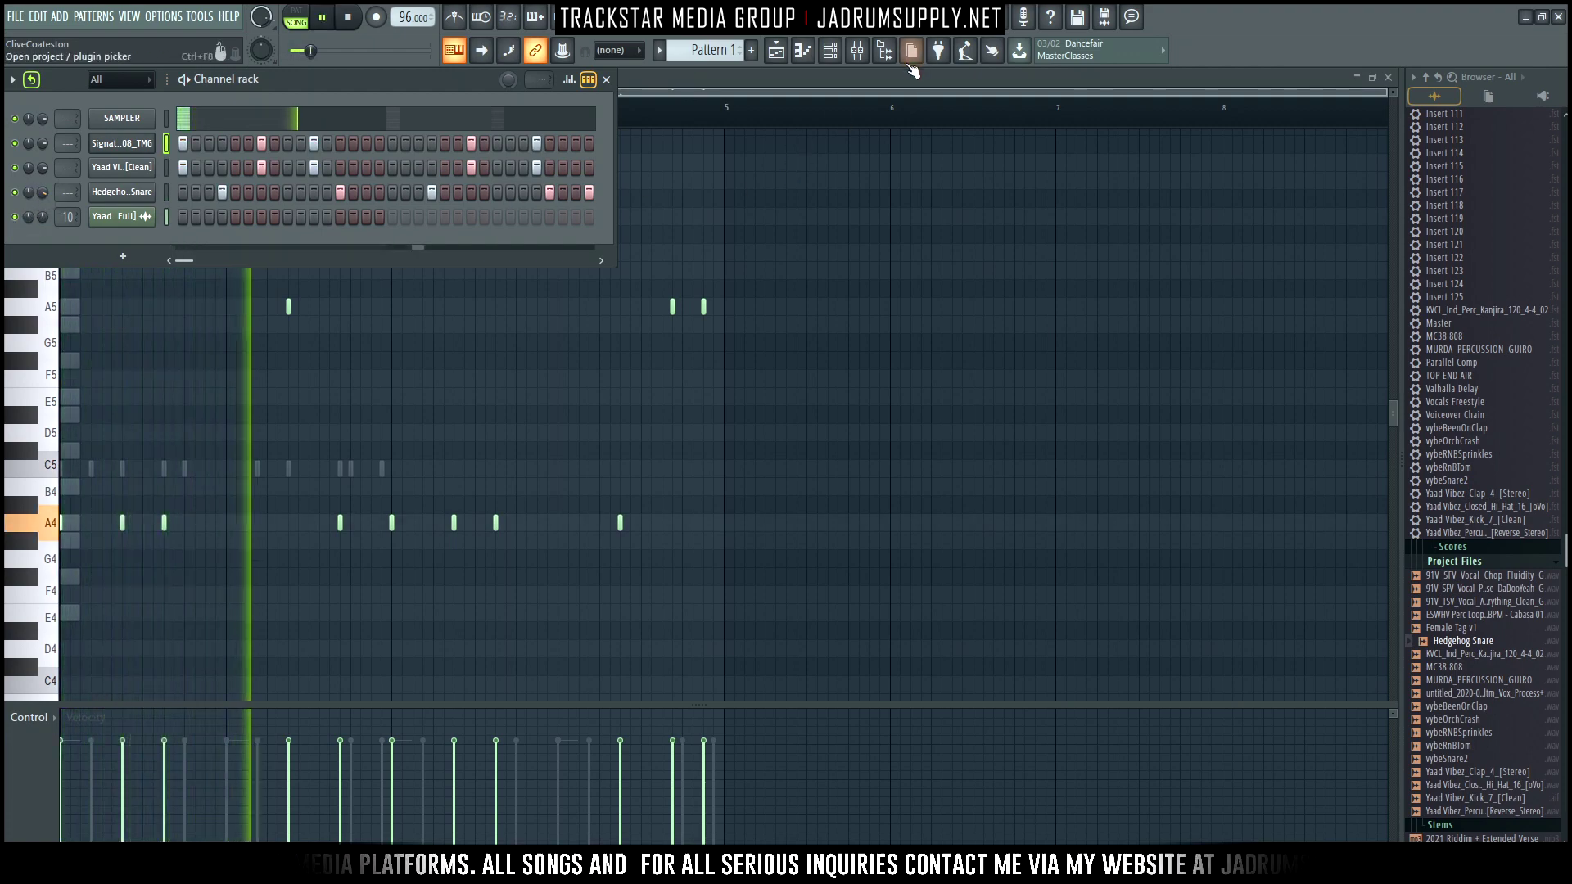
Assign the Signature_808_TMG channel to mixer track 17 and route Insert 17 only to the Bass Aux track.
key(F9)
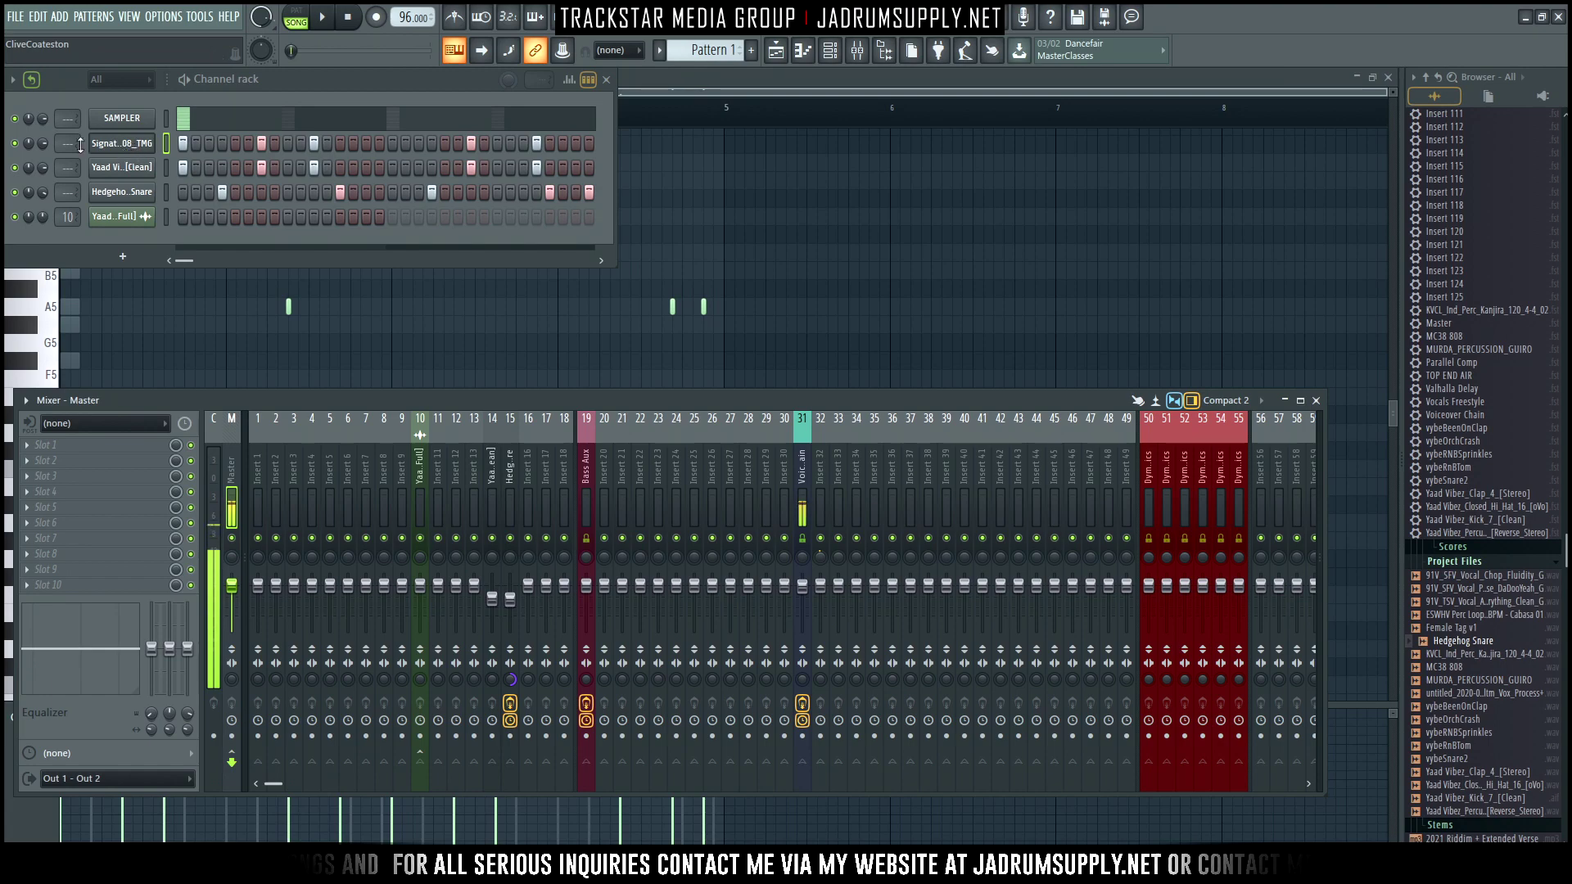
drag(63, 153, 63, 123)
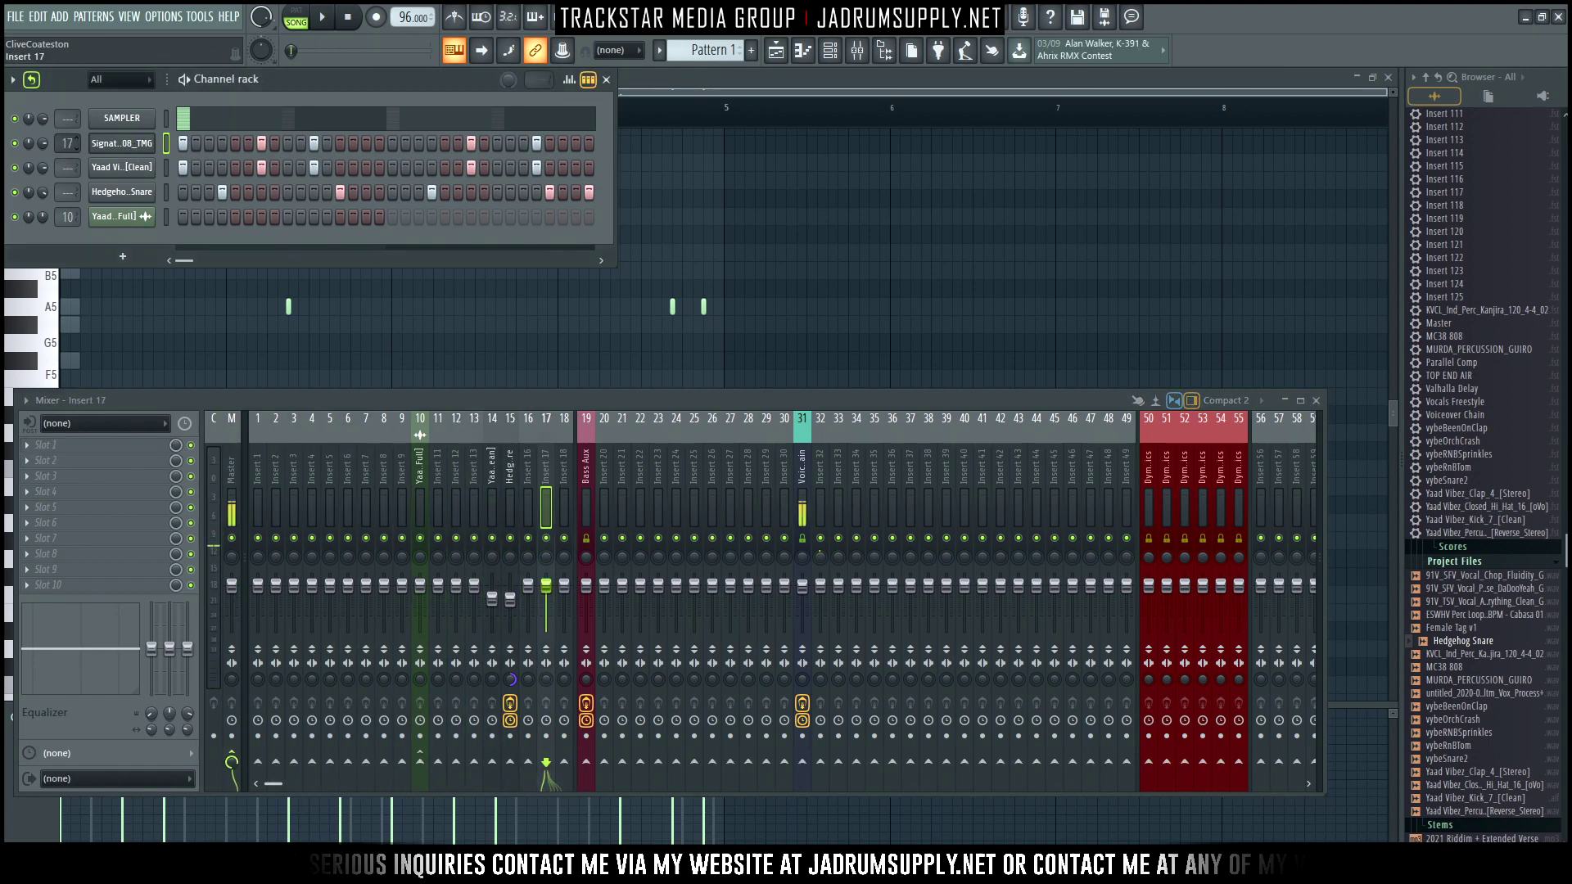
right_click(591, 768)
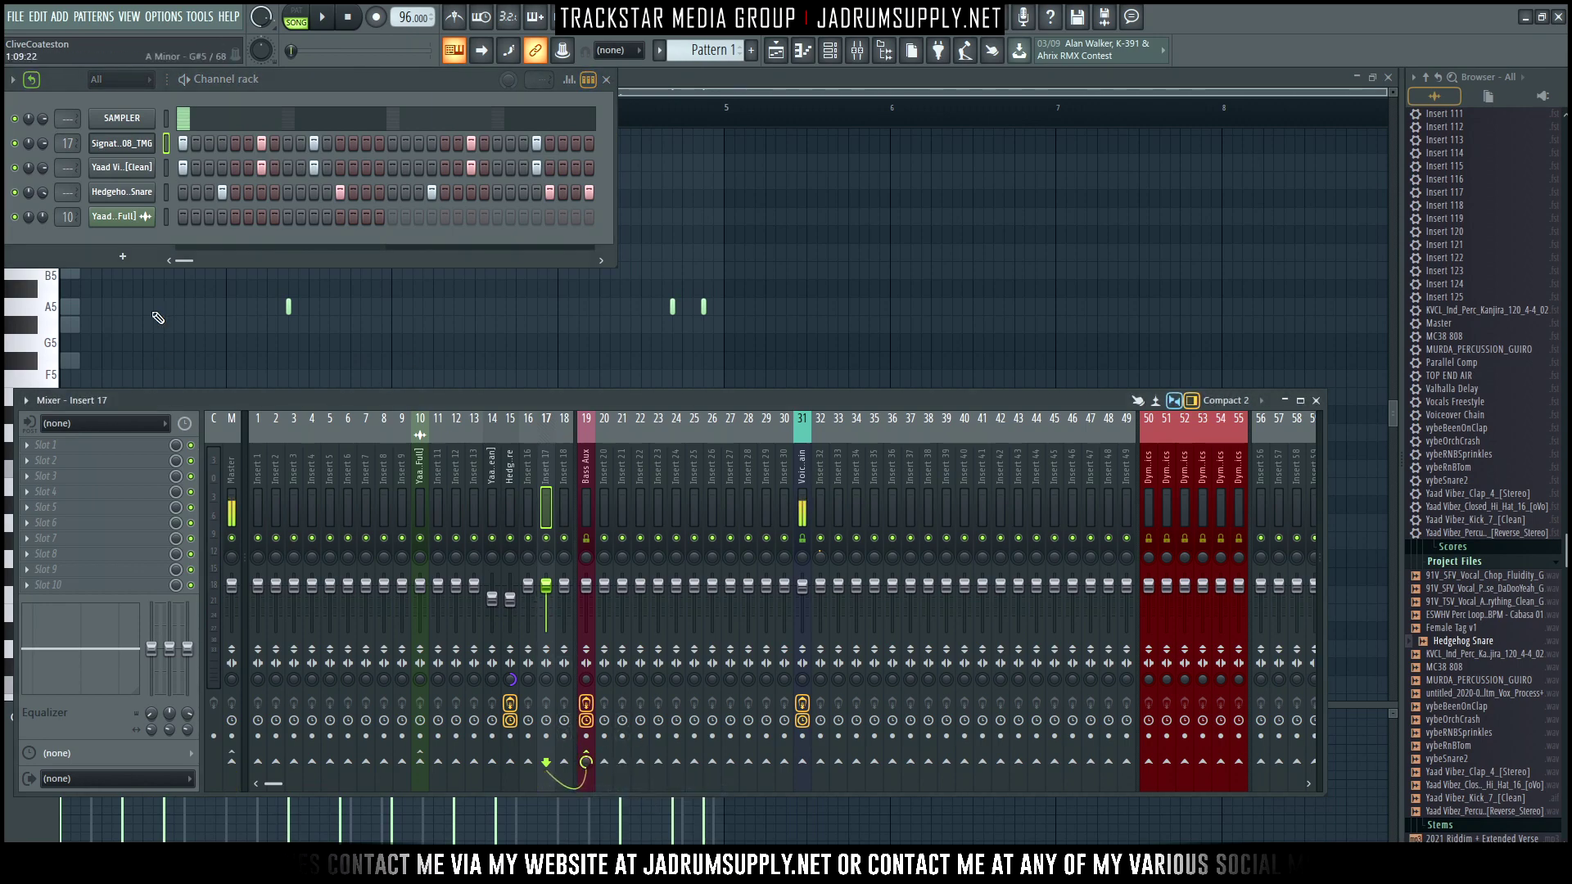
Assign the Yaad Vibez_Kick_7_[Clean] channel to mixer track 14 and the Hedgehog Snare channel to track 15, and play the beat.
click(136, 175)
drag(520, 238, 413, 256)
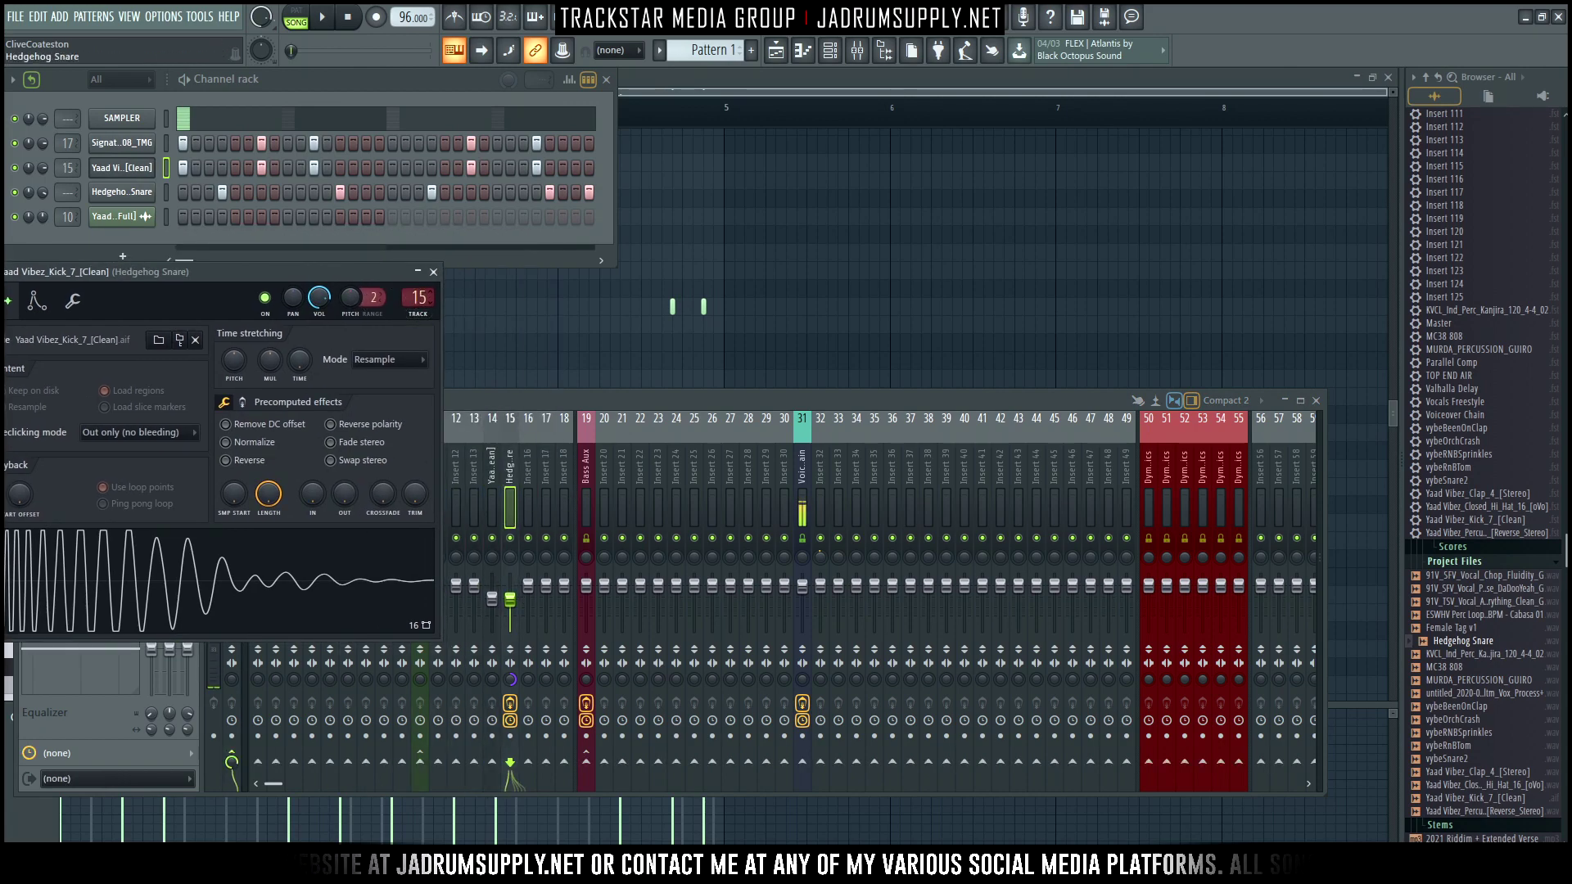
click(433, 272)
click(131, 192)
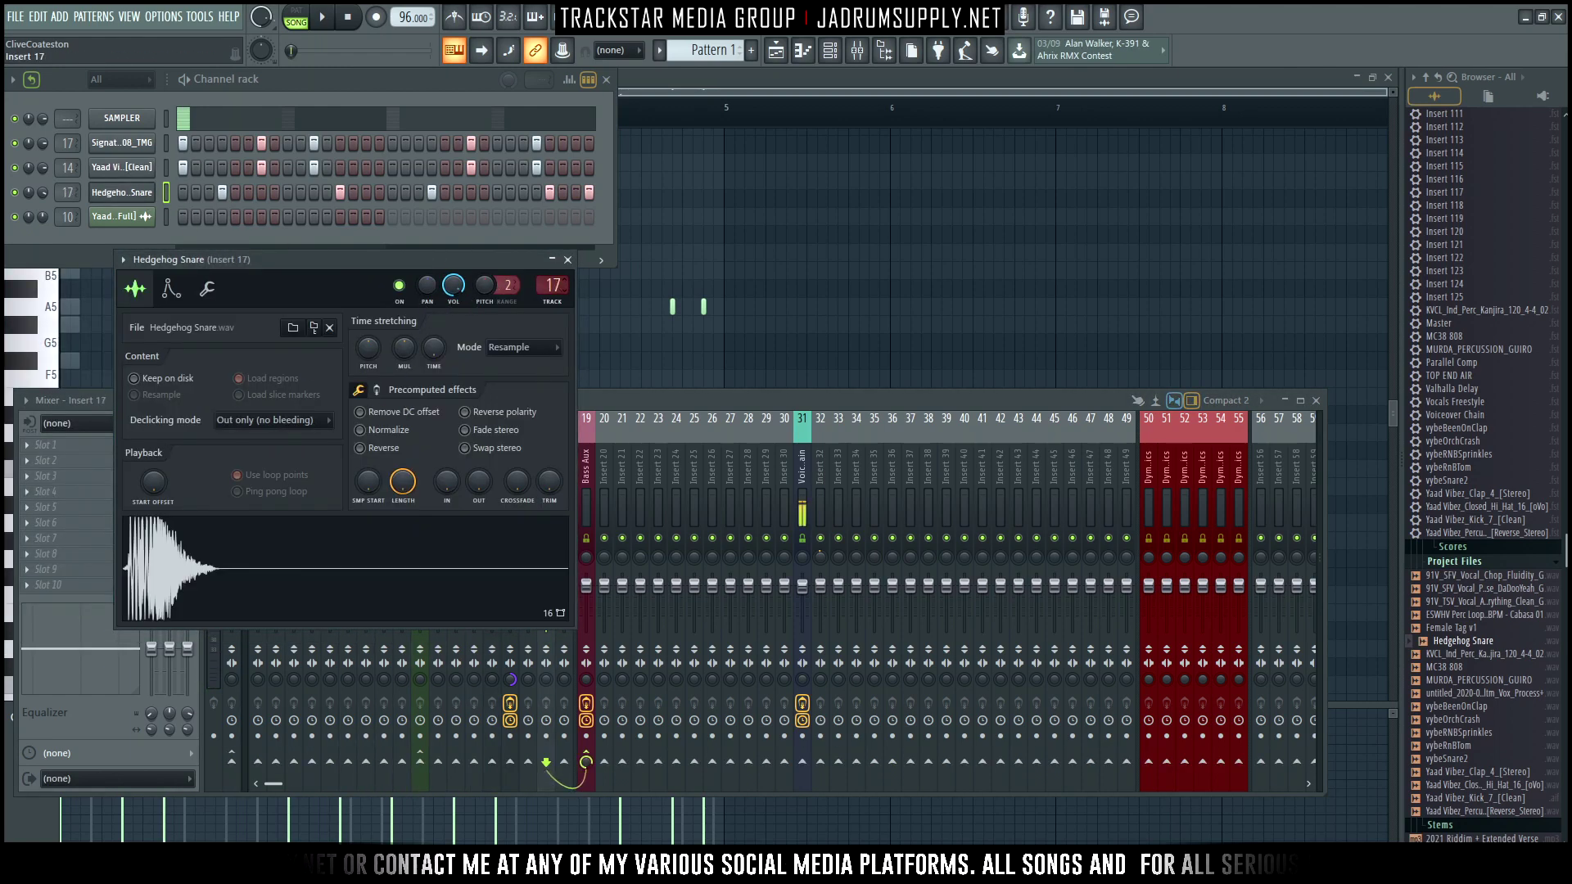
drag(490, 264, 288, 277)
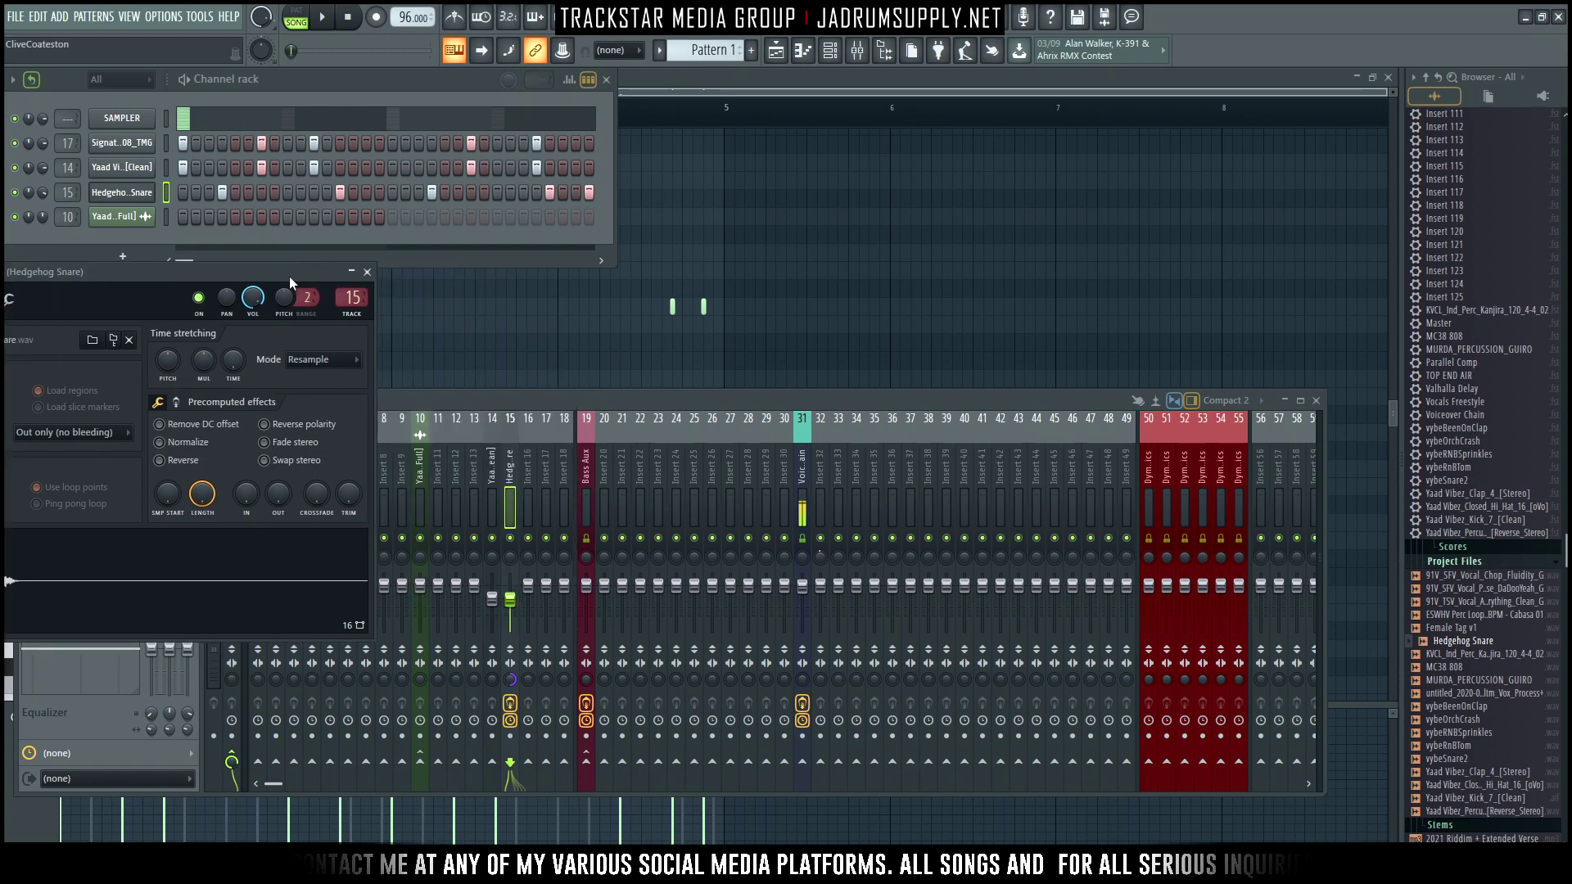
click(367, 272)
key(space)
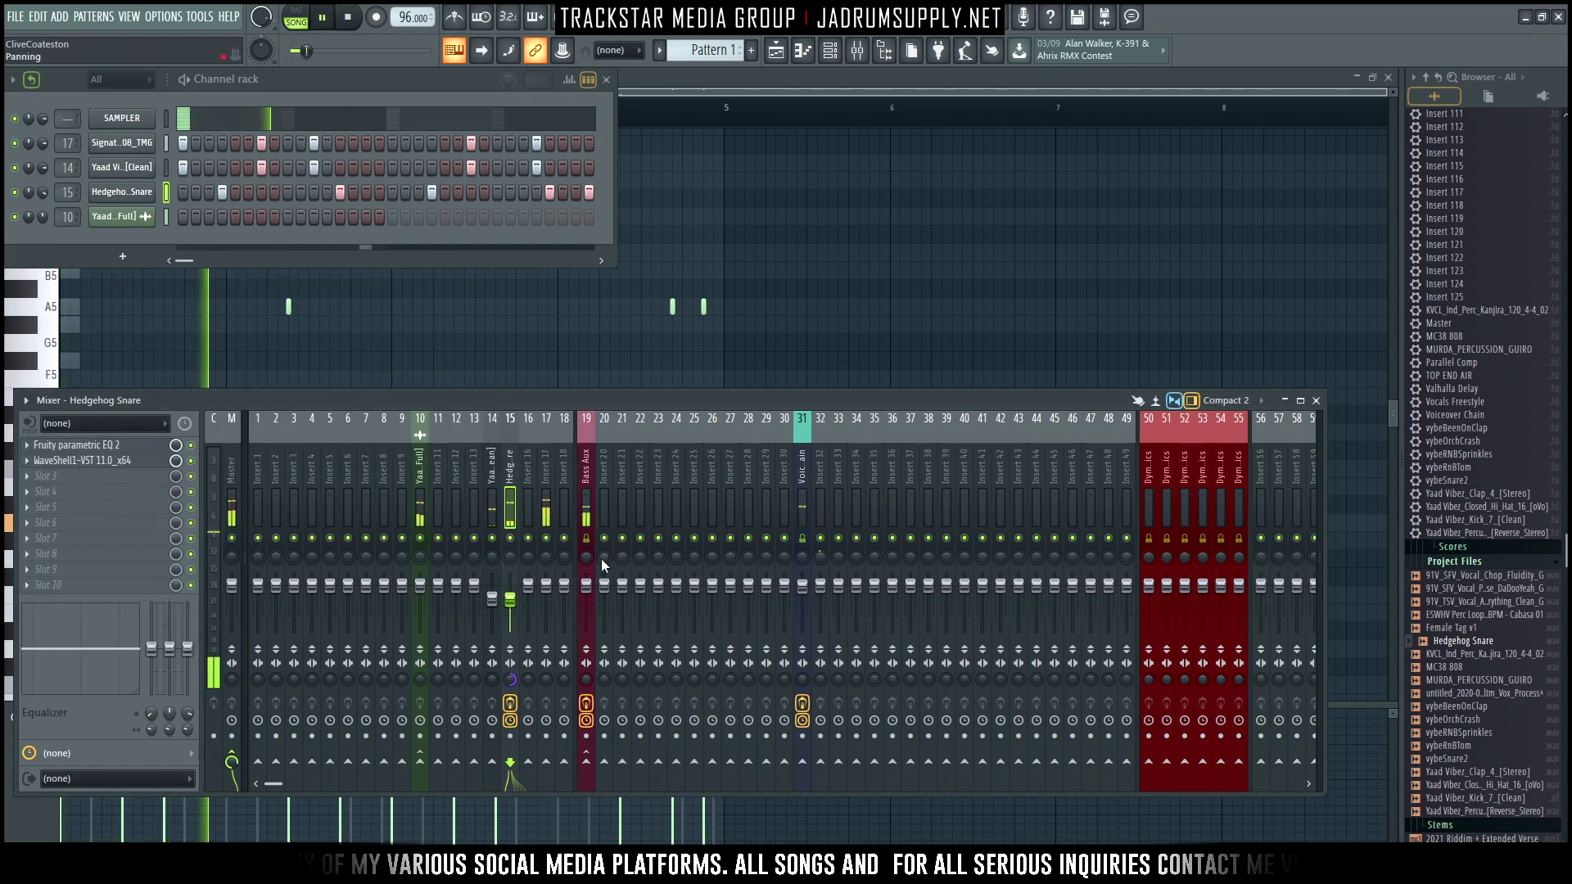
key(space)
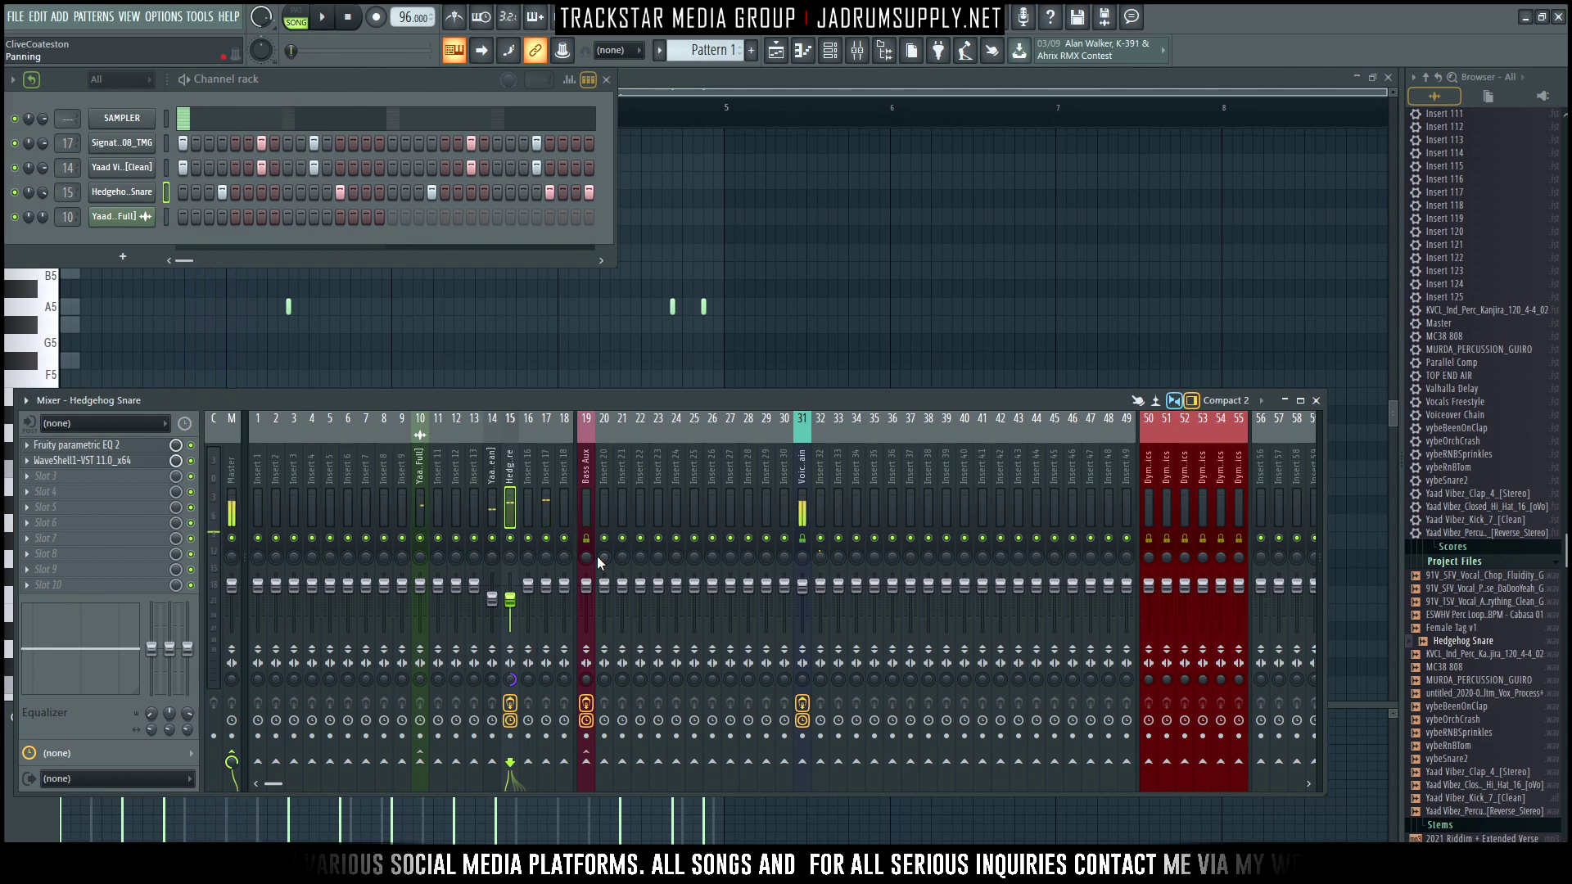
Open the FabFilter Pro-C 2 compressor on the Bass Aux track and move its window clear of the mixer slots.
click(588, 498)
click(66, 476)
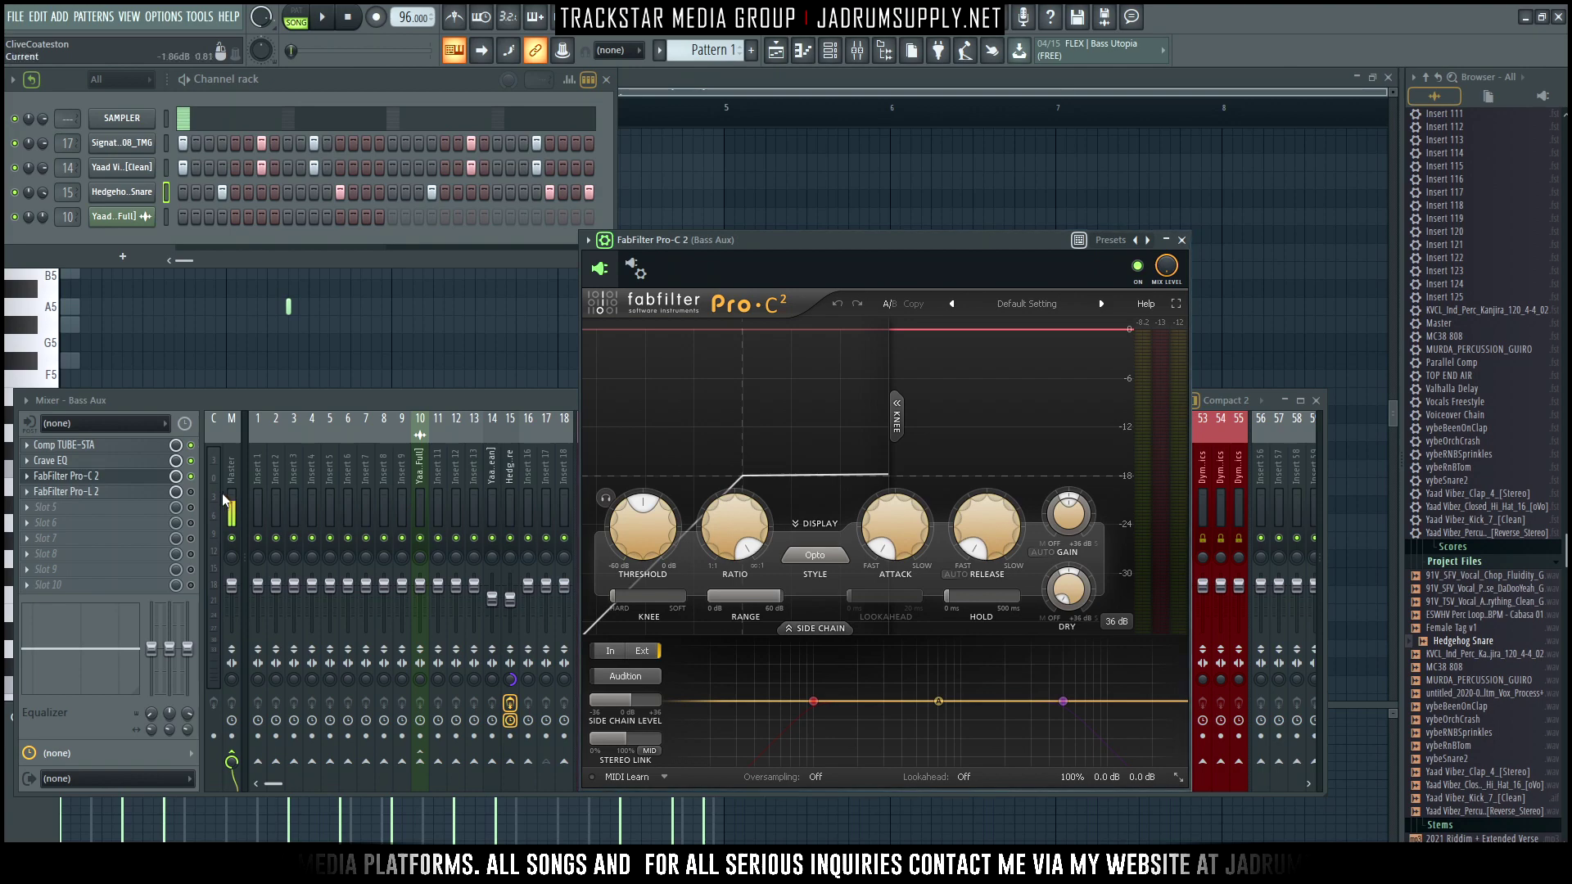
drag(946, 239, 1040, 105)
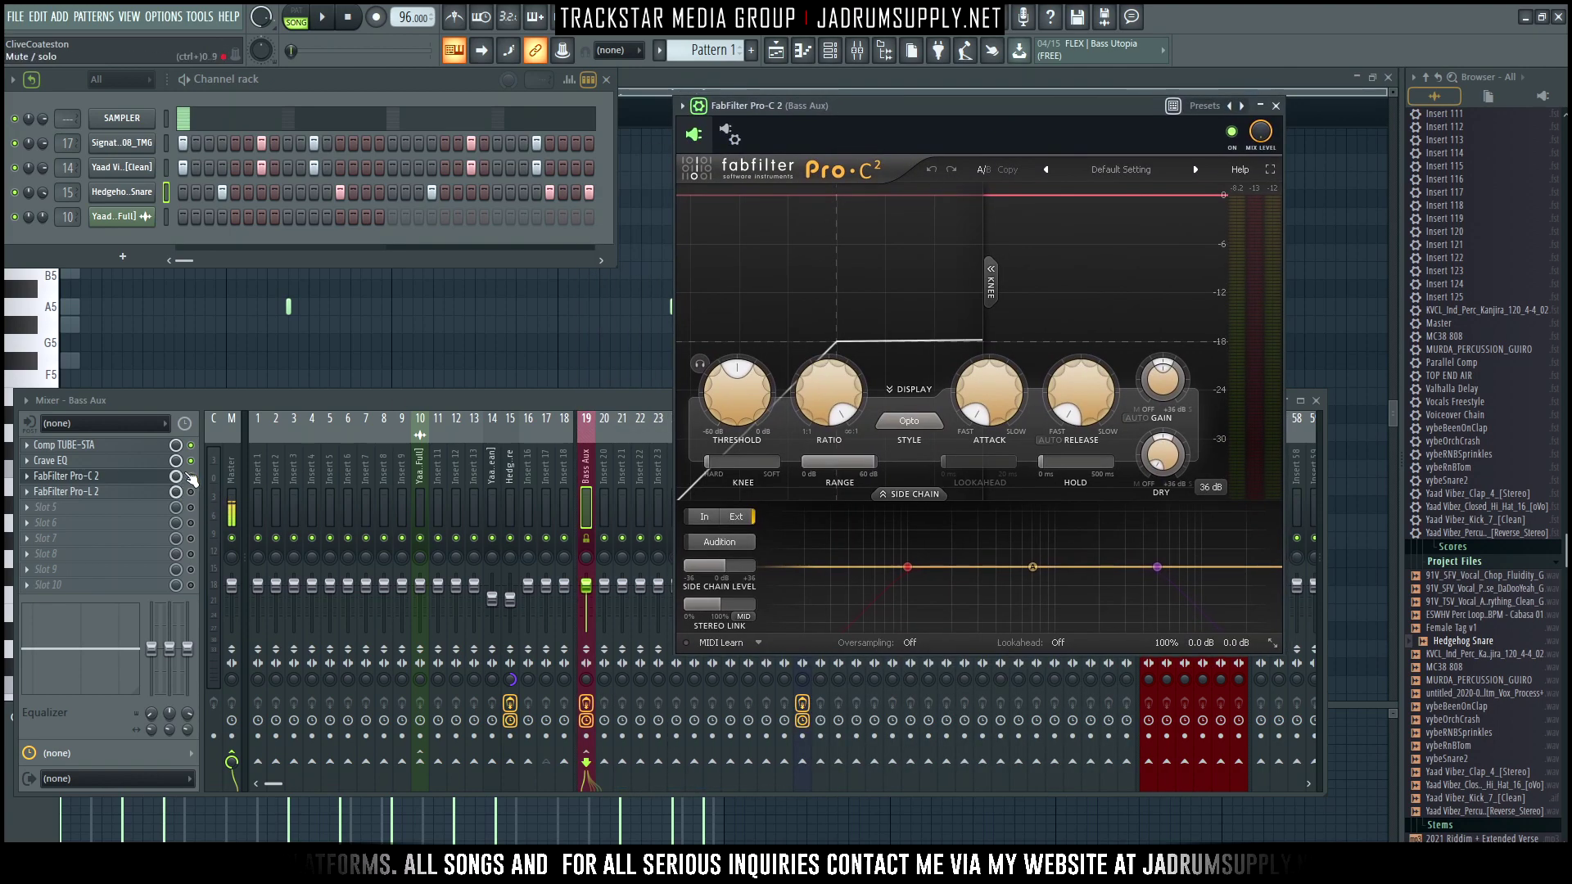
click(188, 476)
drag(1020, 106, 1072, 129)
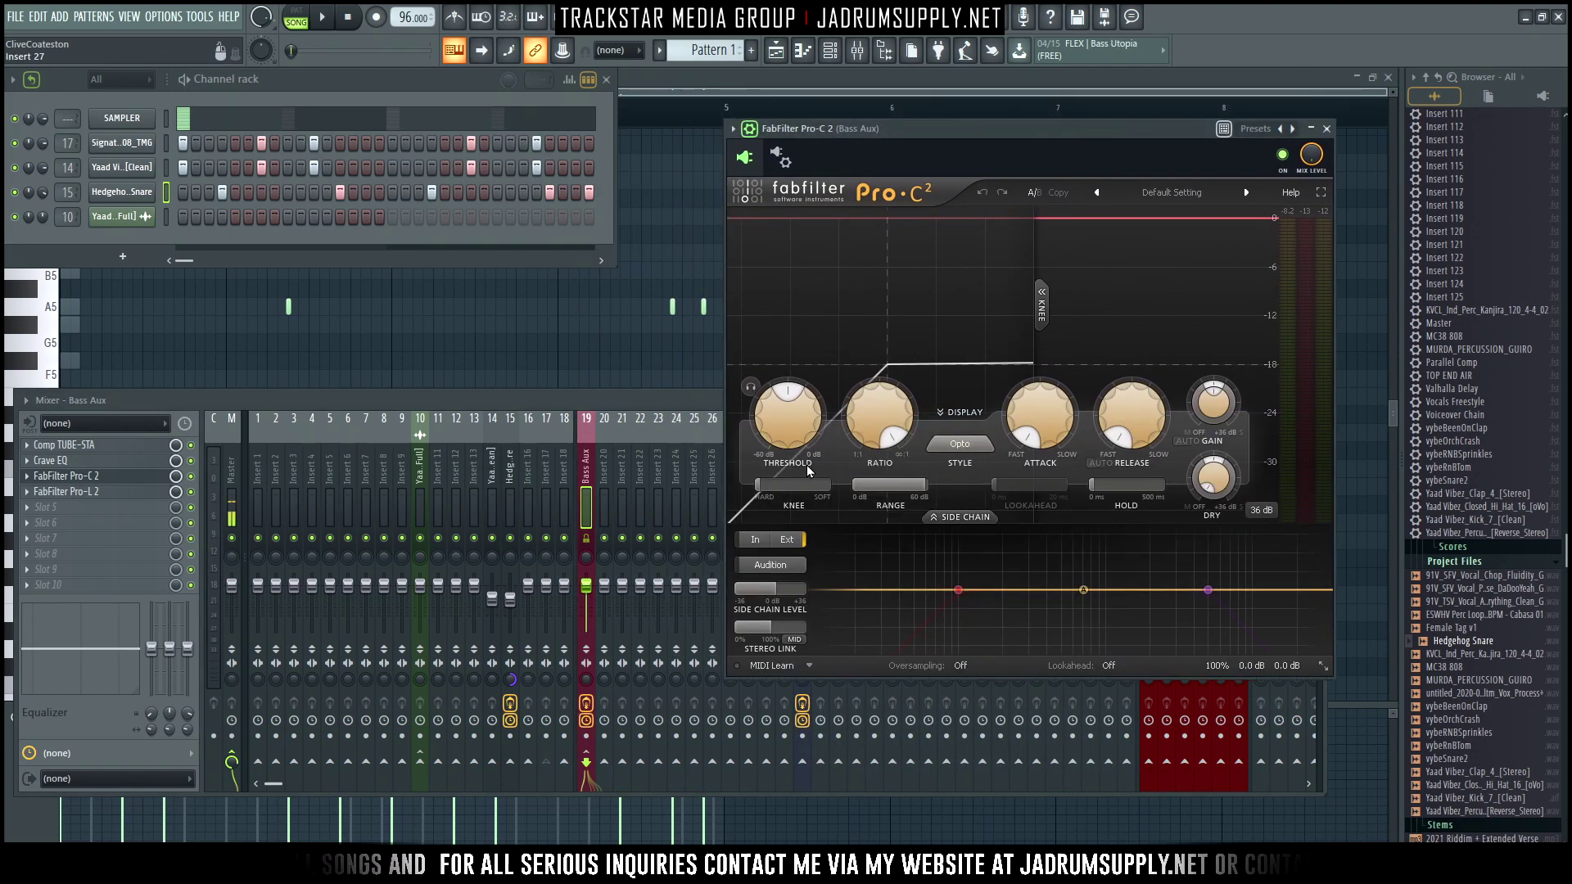
Try routing the kick's mixer track to Bass Aux, and restore its routing to the Master only.
click(495, 487)
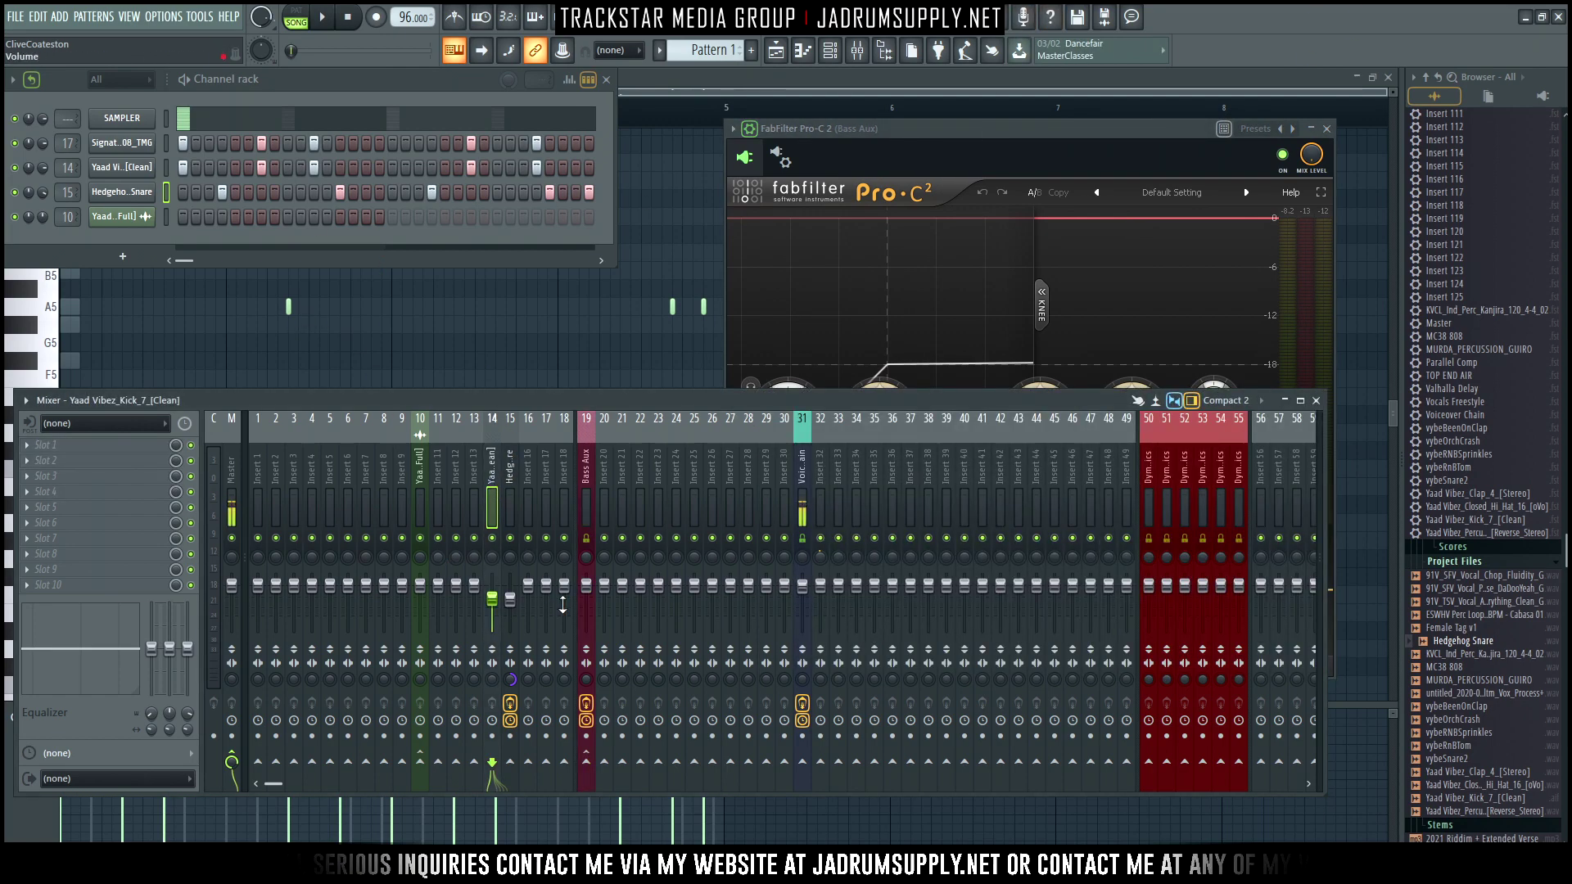
right_click(587, 768)
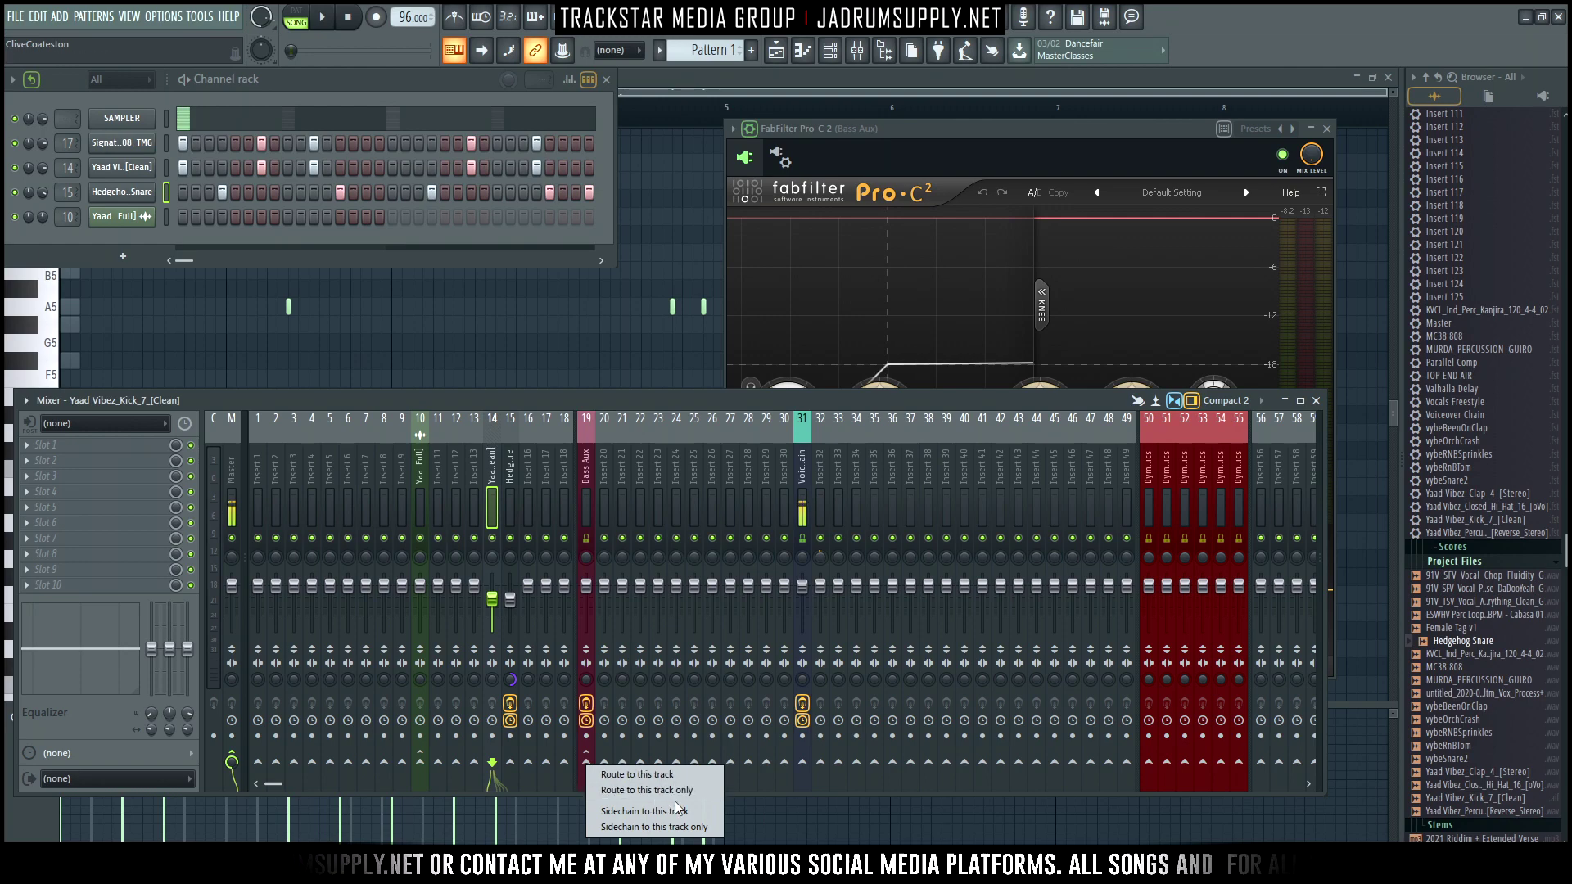
click(491, 512)
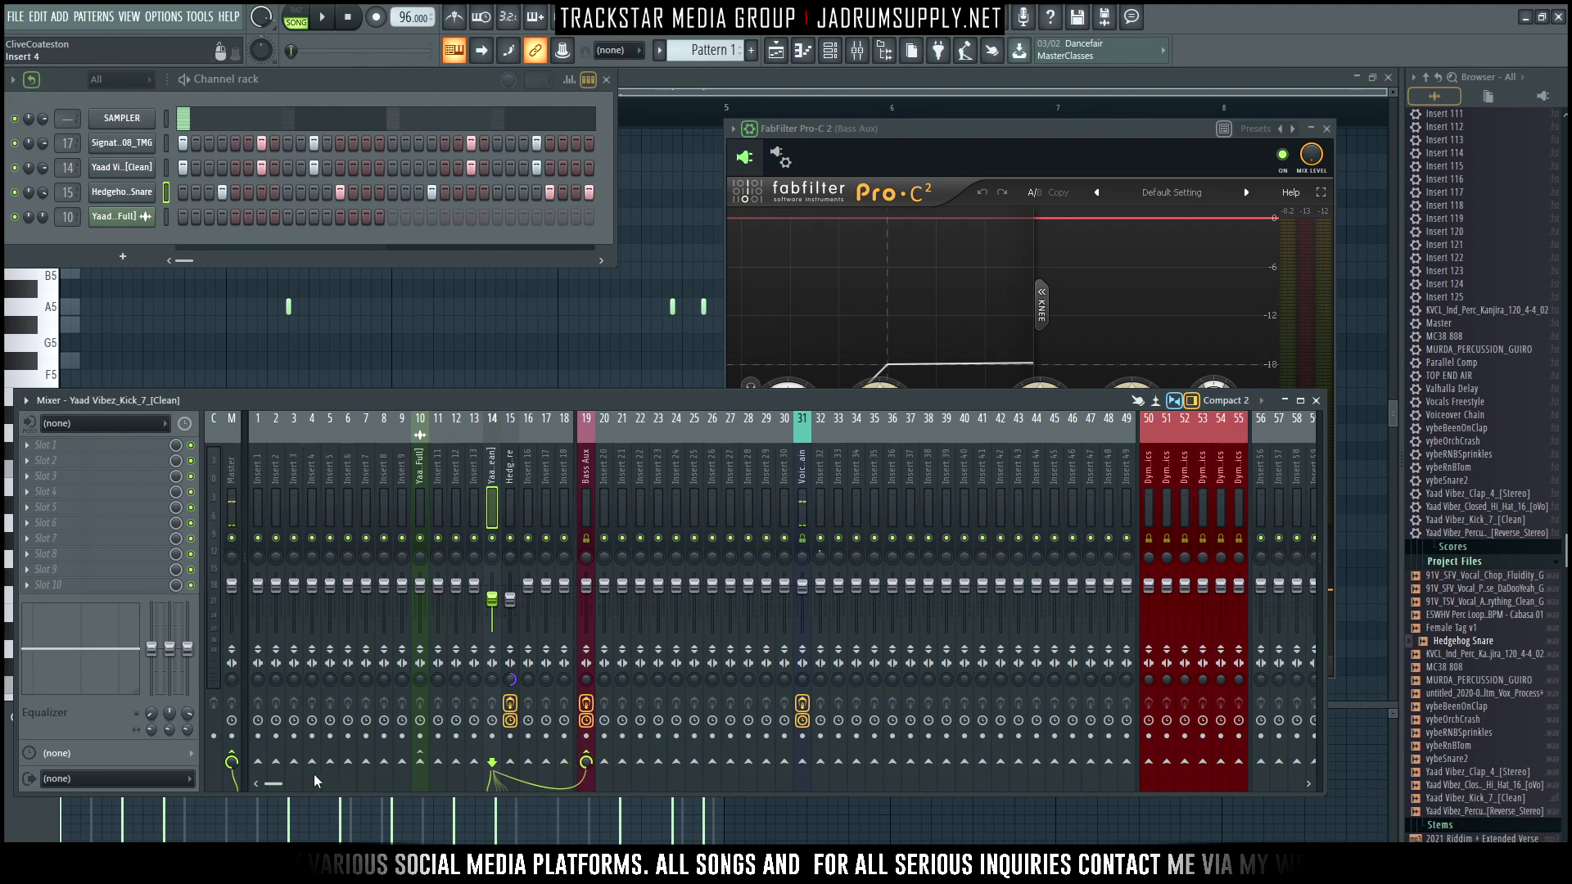
right_click(231, 762)
click(286, 776)
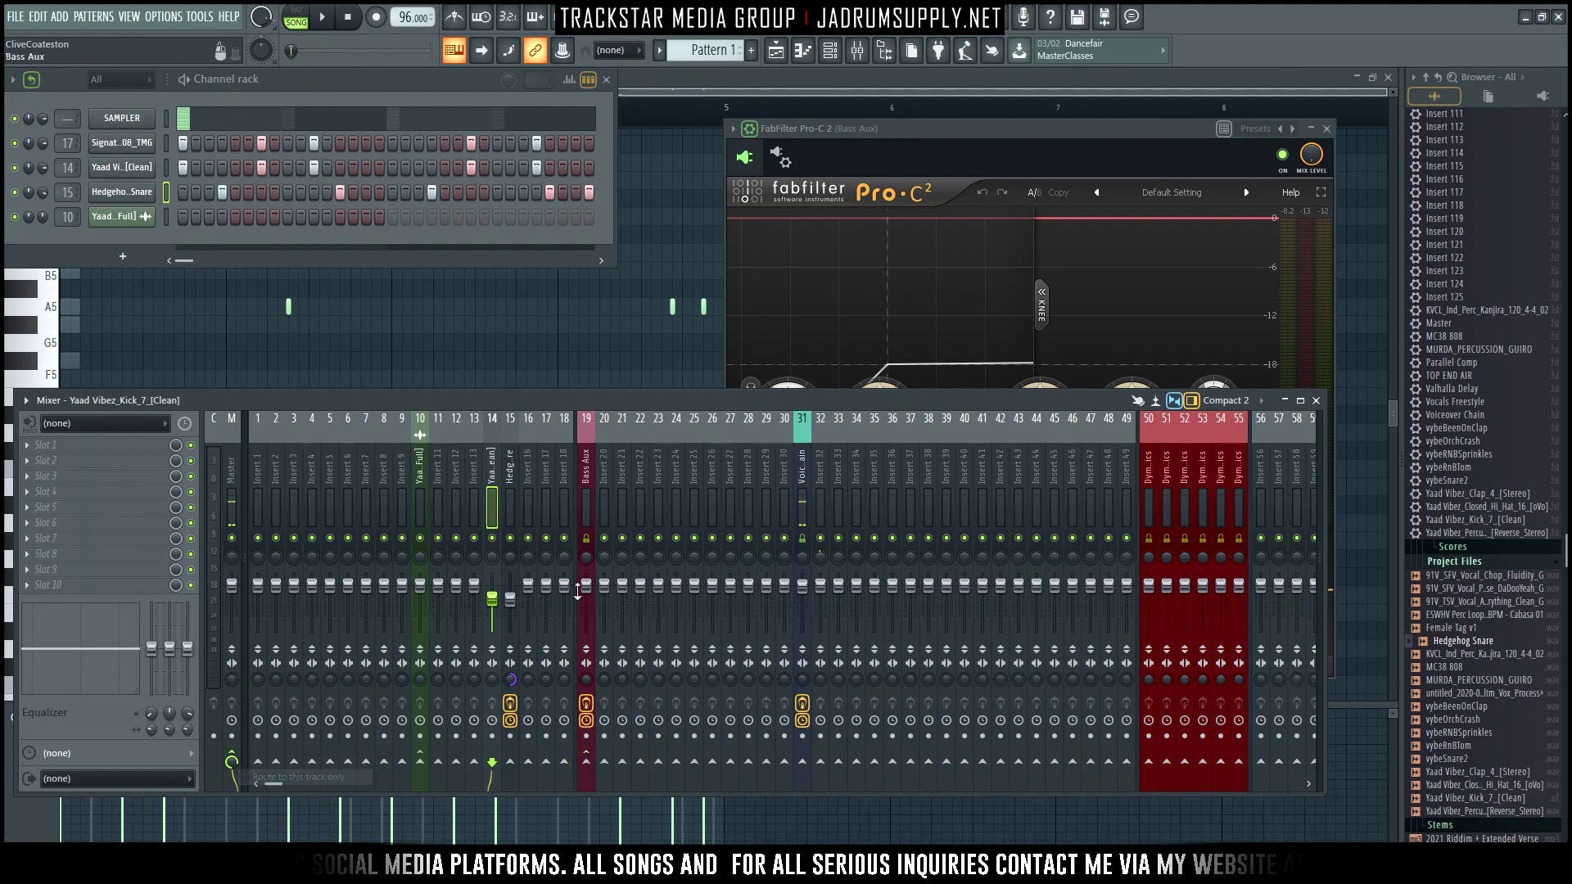
Sidechain the kick's mixer track to the Bass Aux track, play the beat, and reposition the compressor window.
right_click(586, 762)
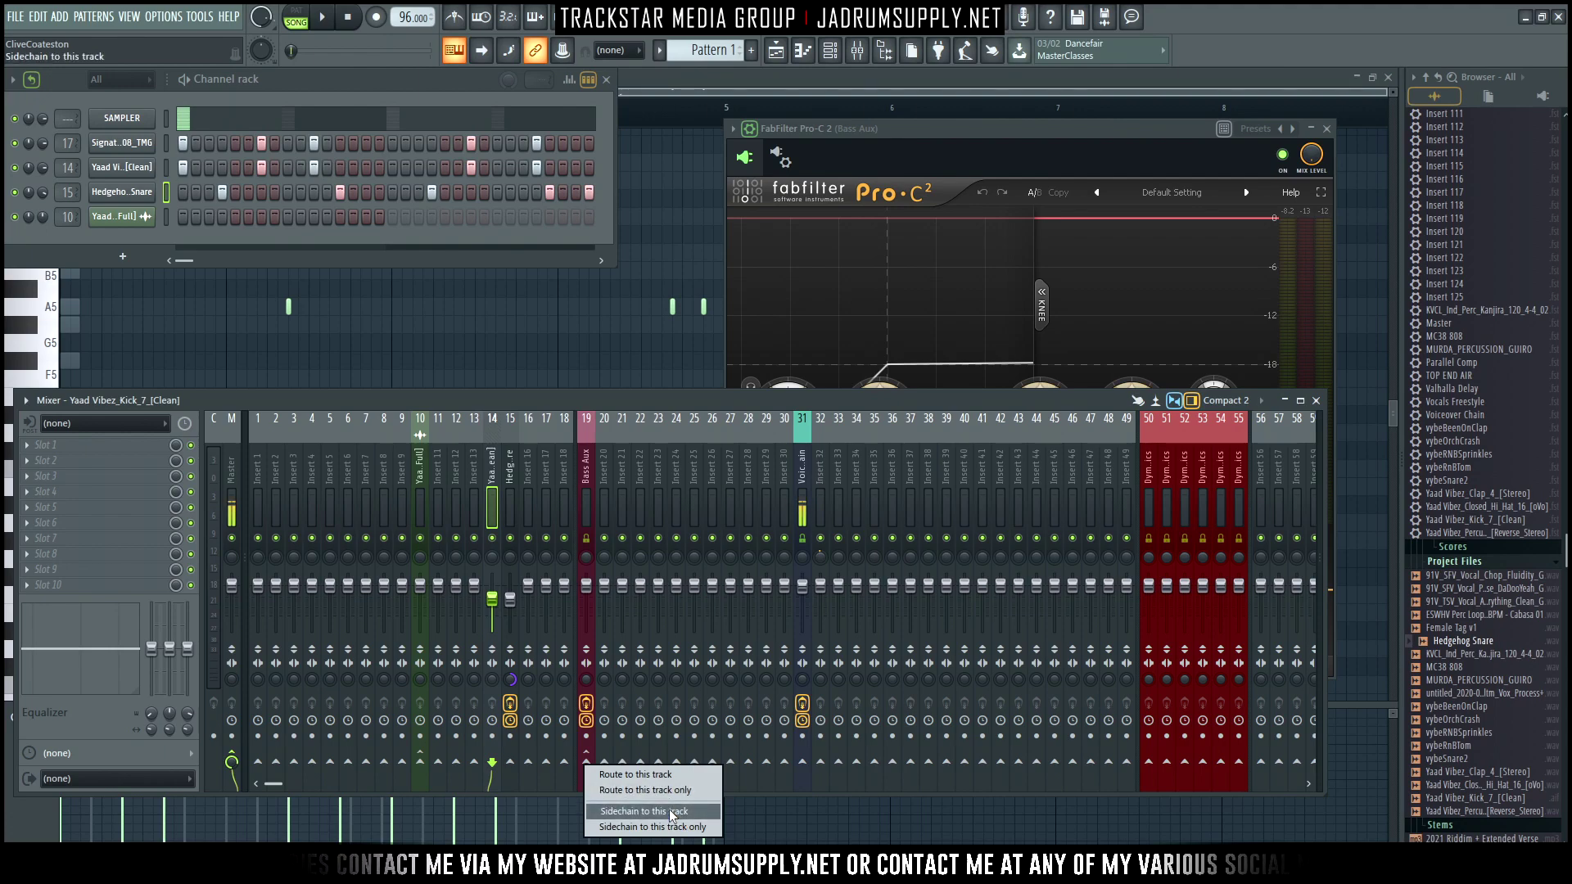
key(space)
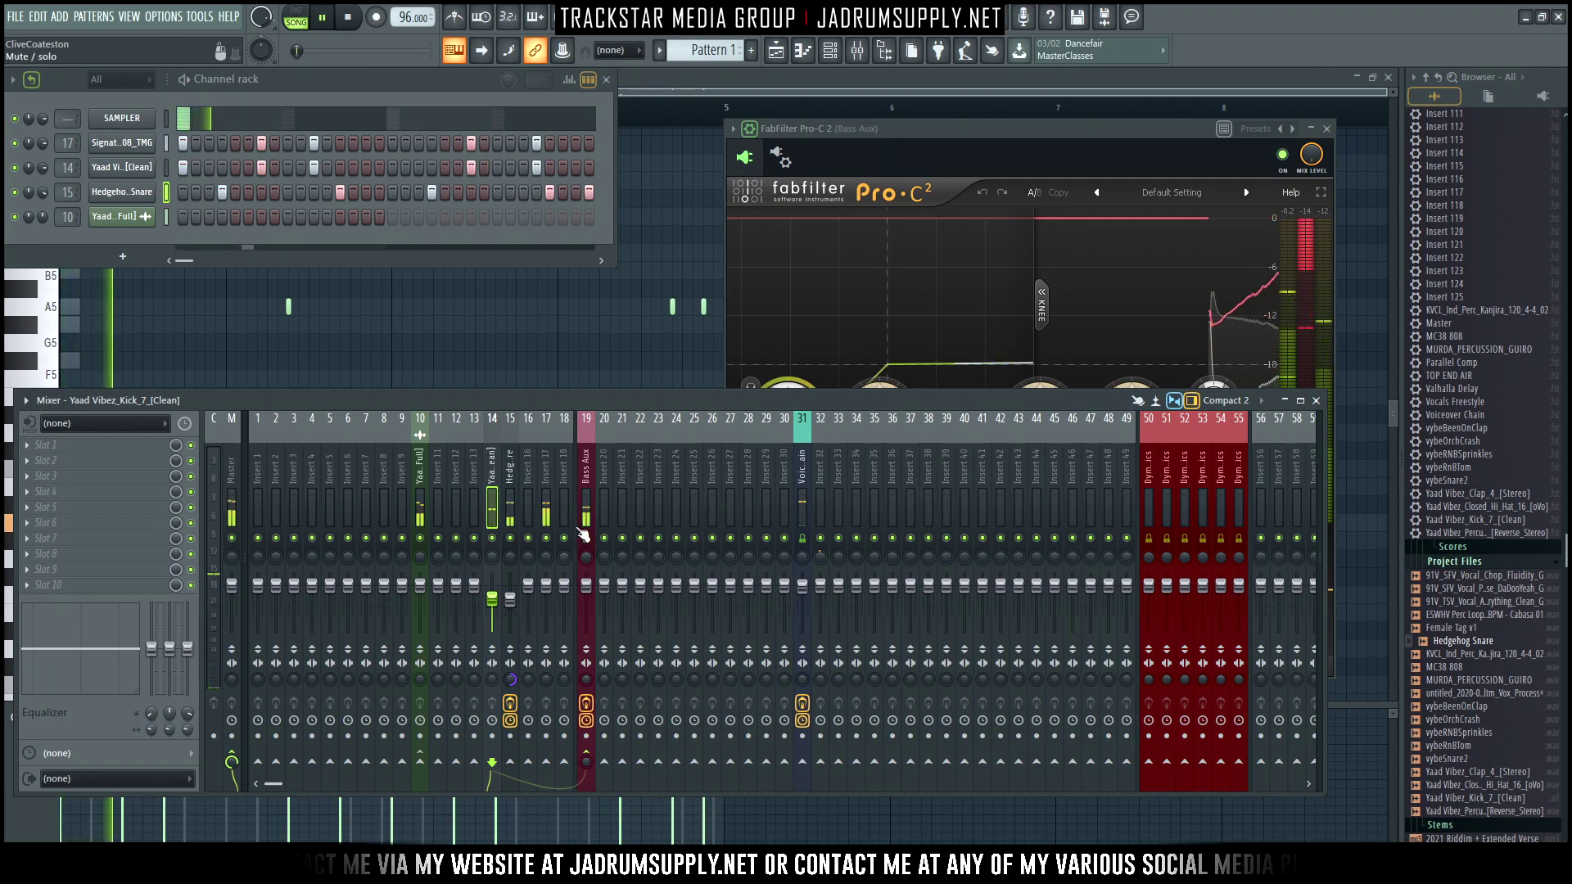
drag(959, 131, 854, 153)
key(space)
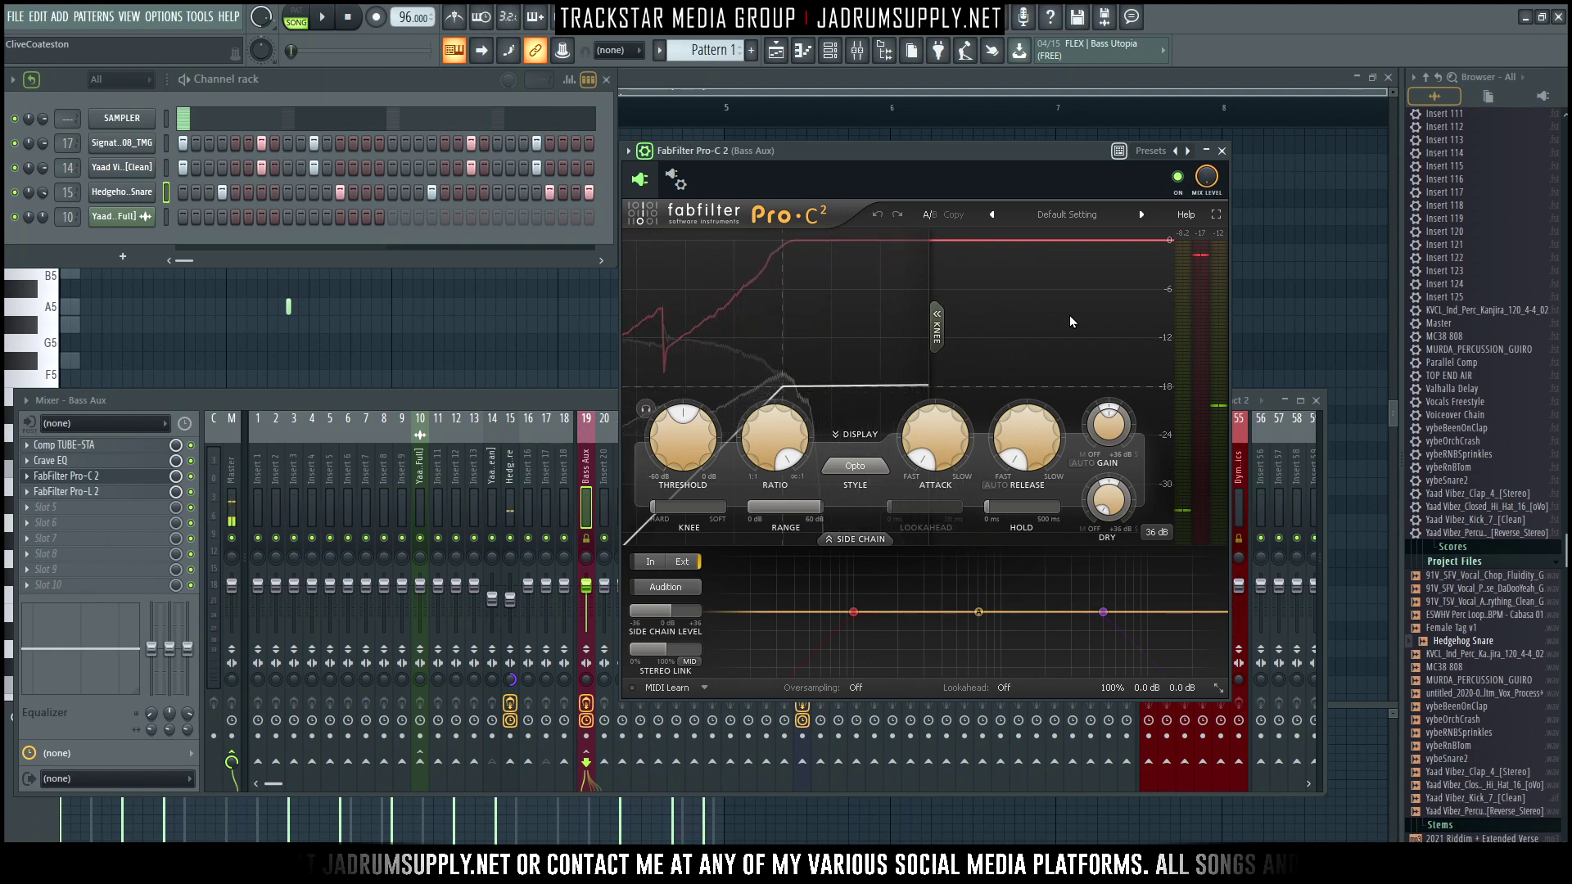
Load the Default Setting - Copy preset in FabFilter Pro-C 2 and play the beat through it.
click(1056, 215)
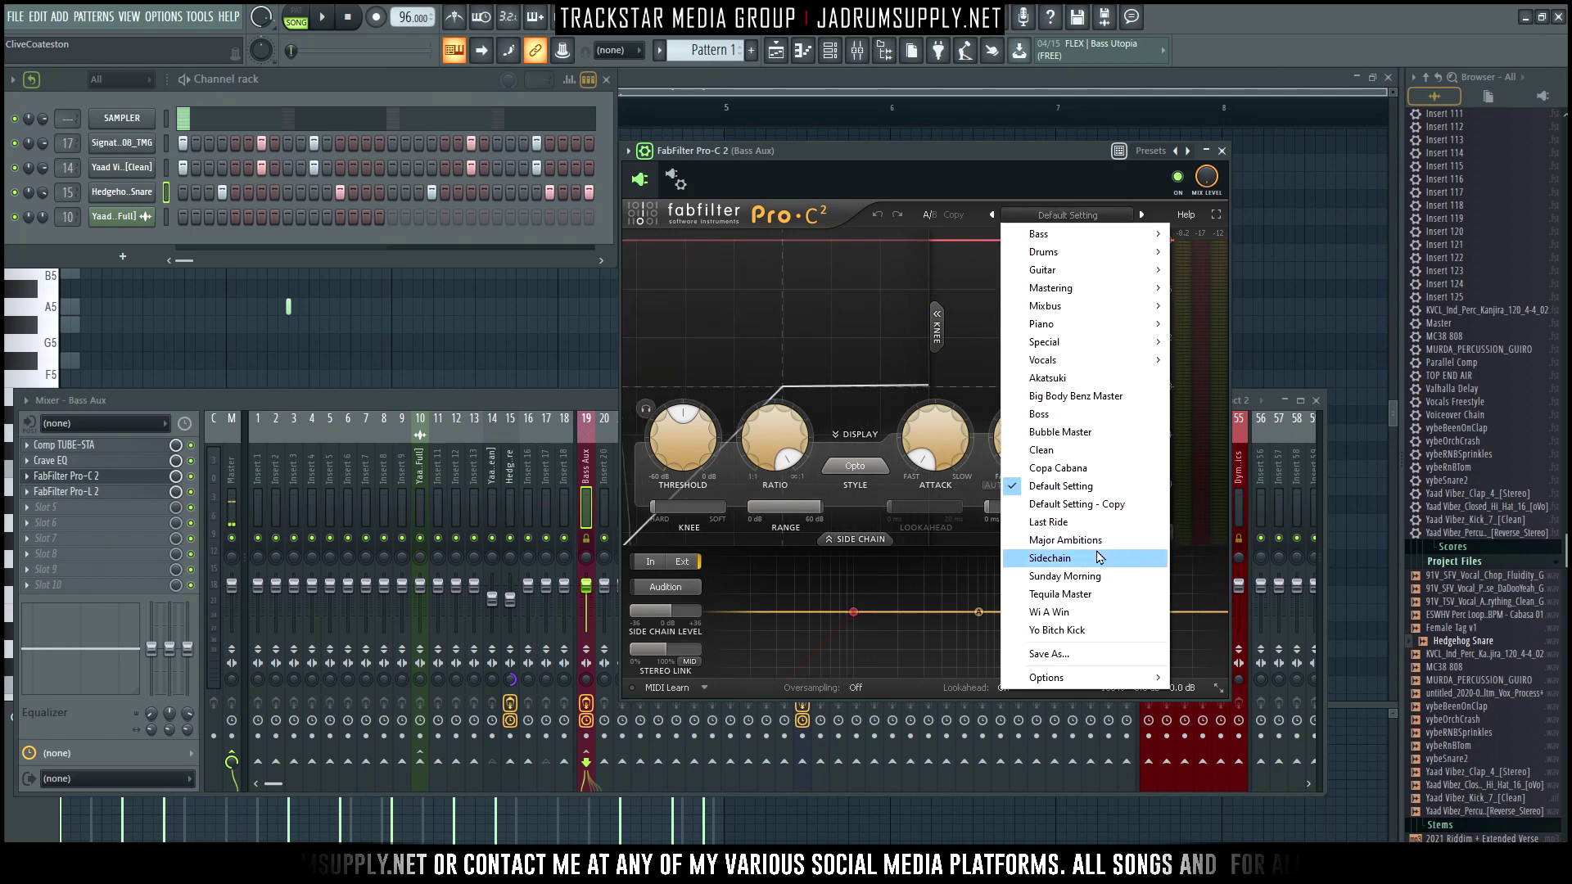
click(1097, 504)
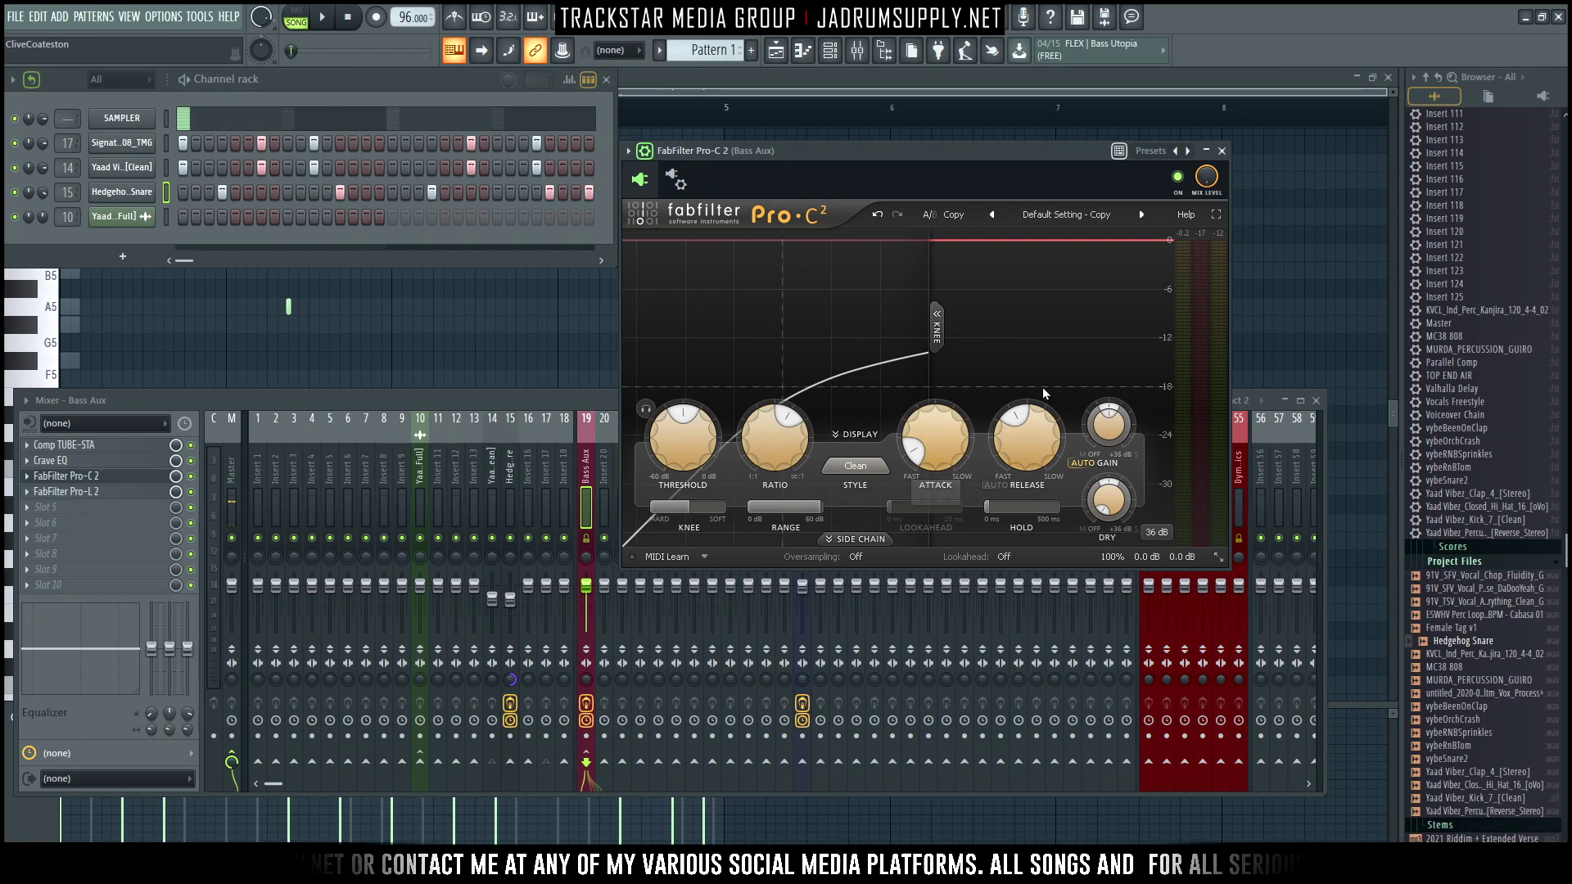
drag(929, 155, 977, 135)
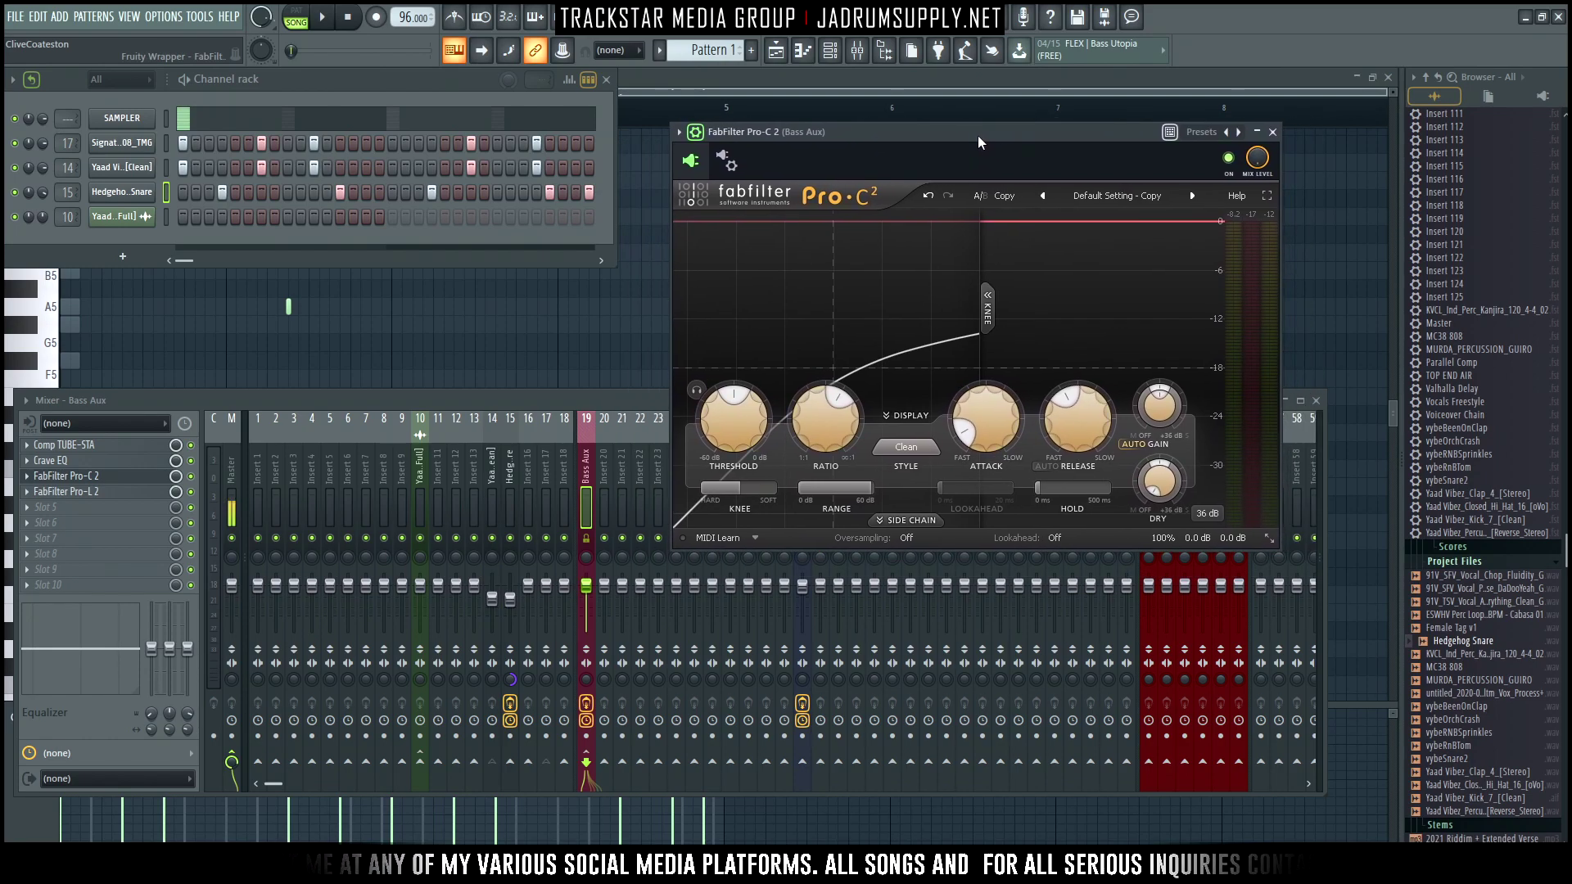
key(space)
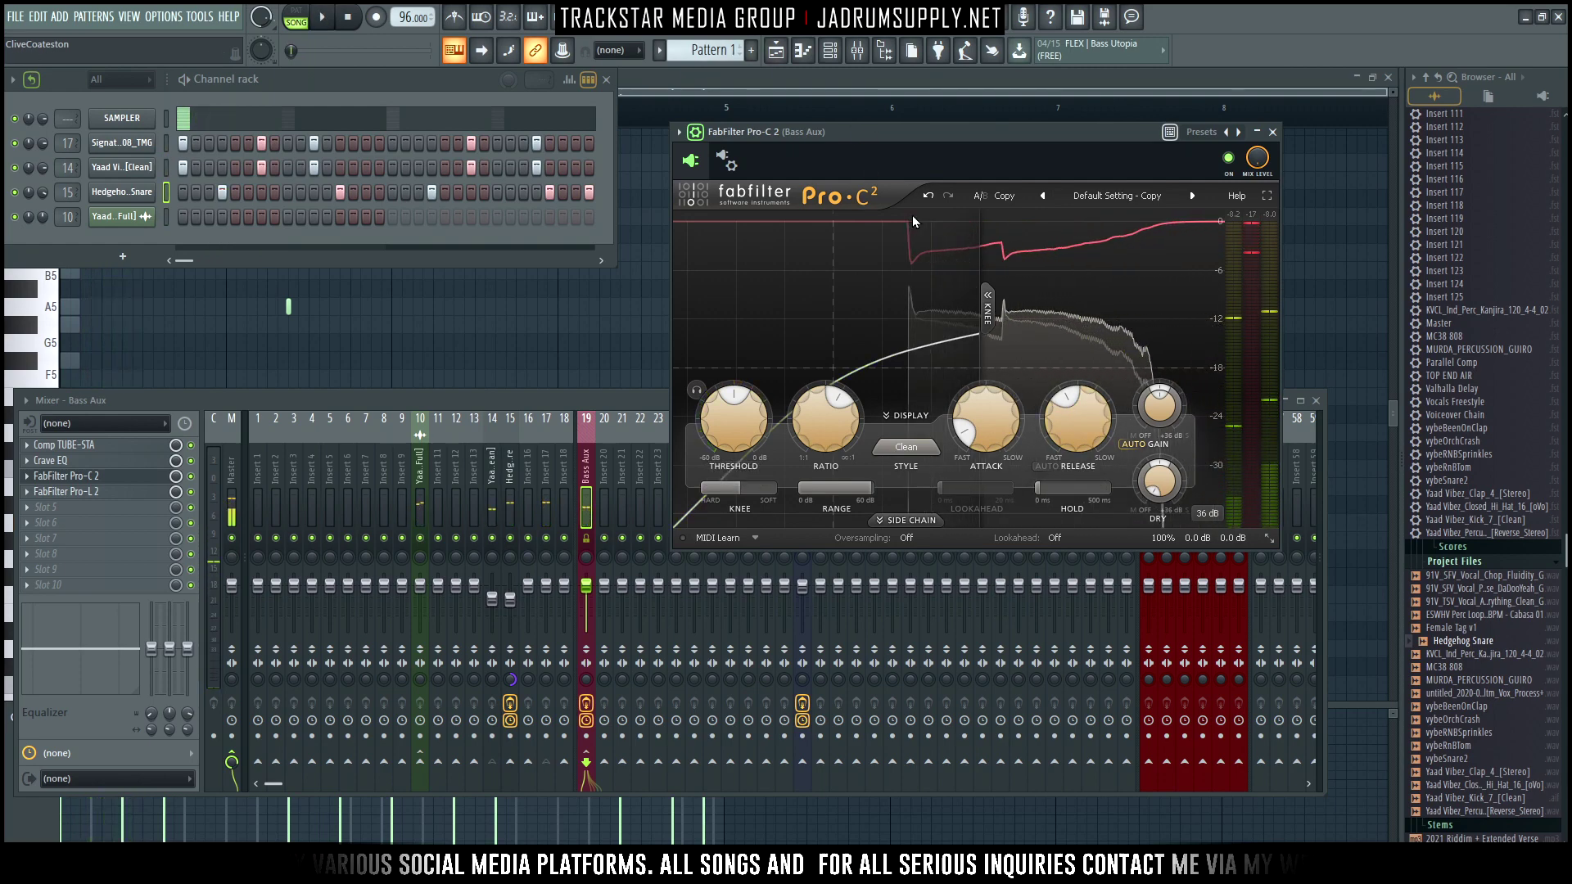
Set the Stereo Side Chain input in Pro-C 2's processing connections to Yaad Vibez_Kick_7_[Clean], and return to the compressor controls.
click(725, 160)
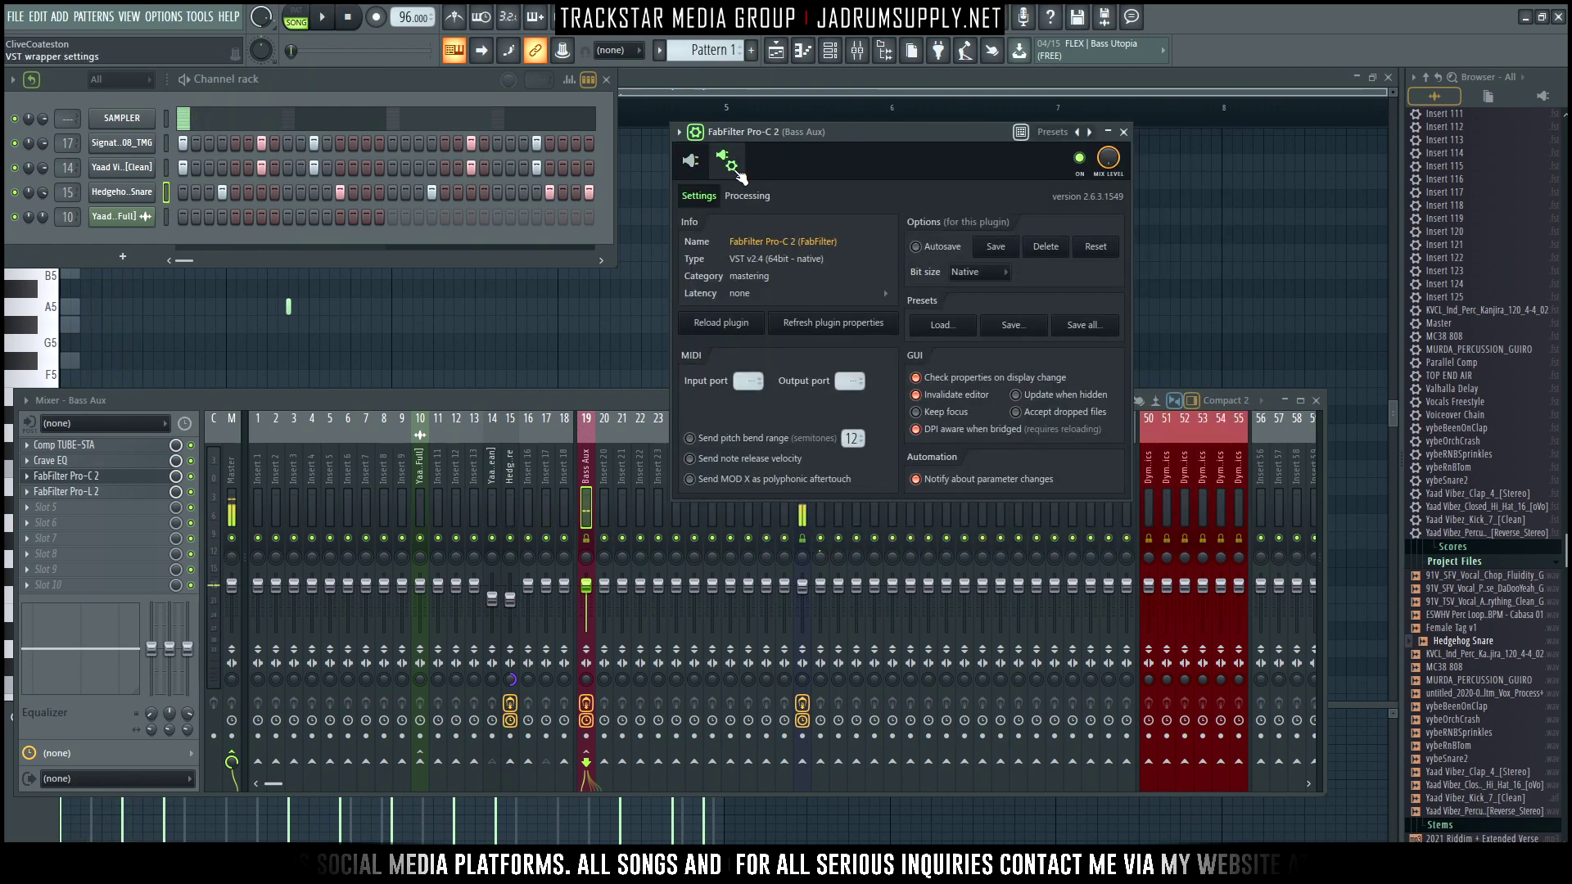
click(746, 197)
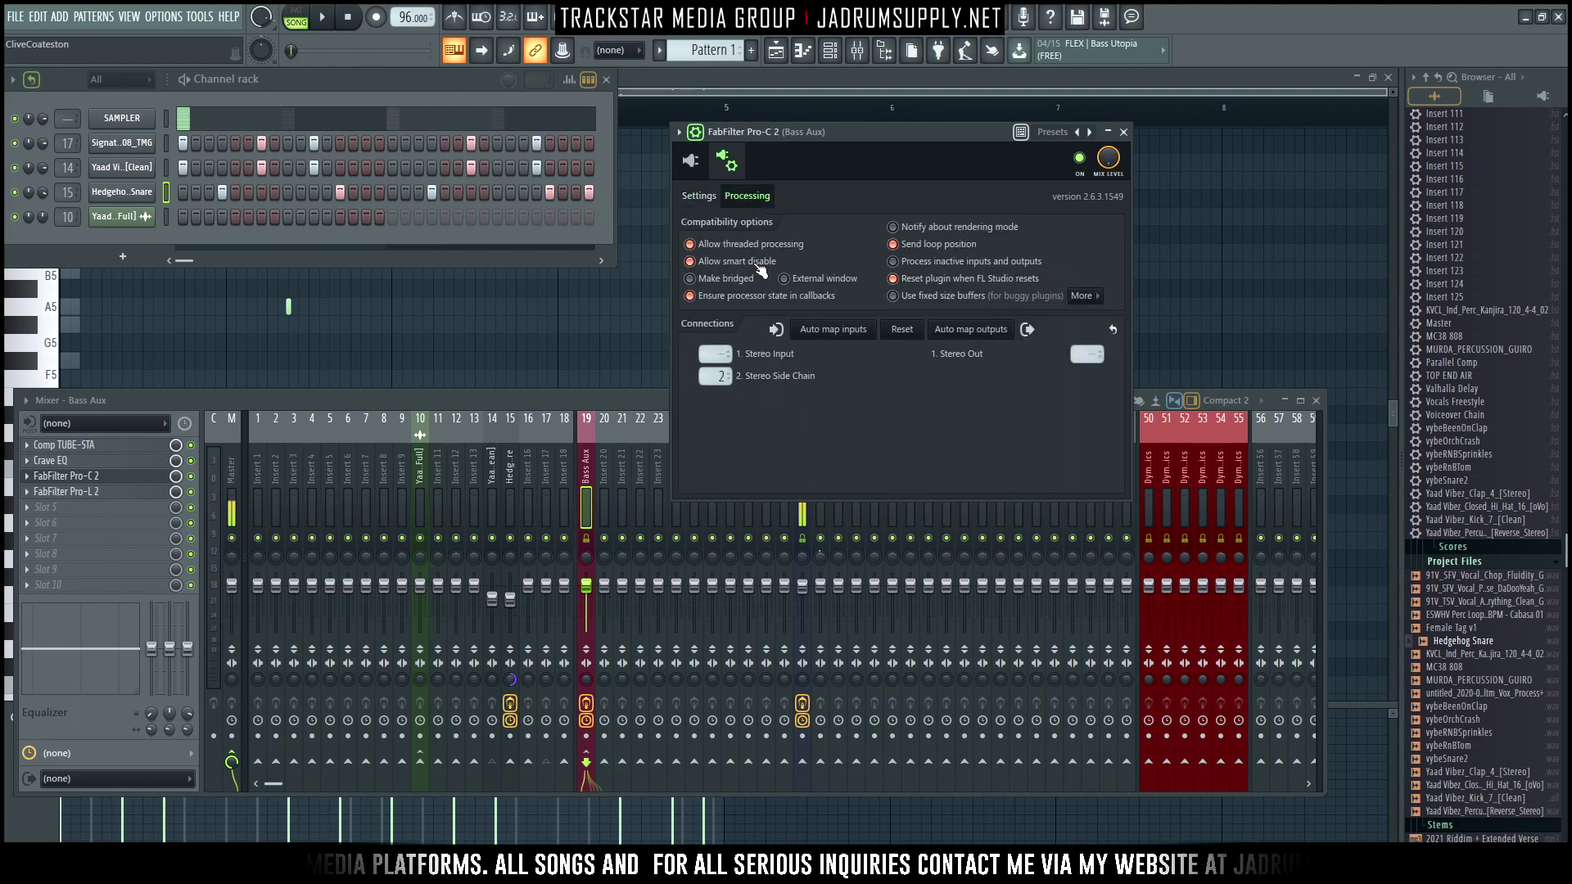
click(724, 375)
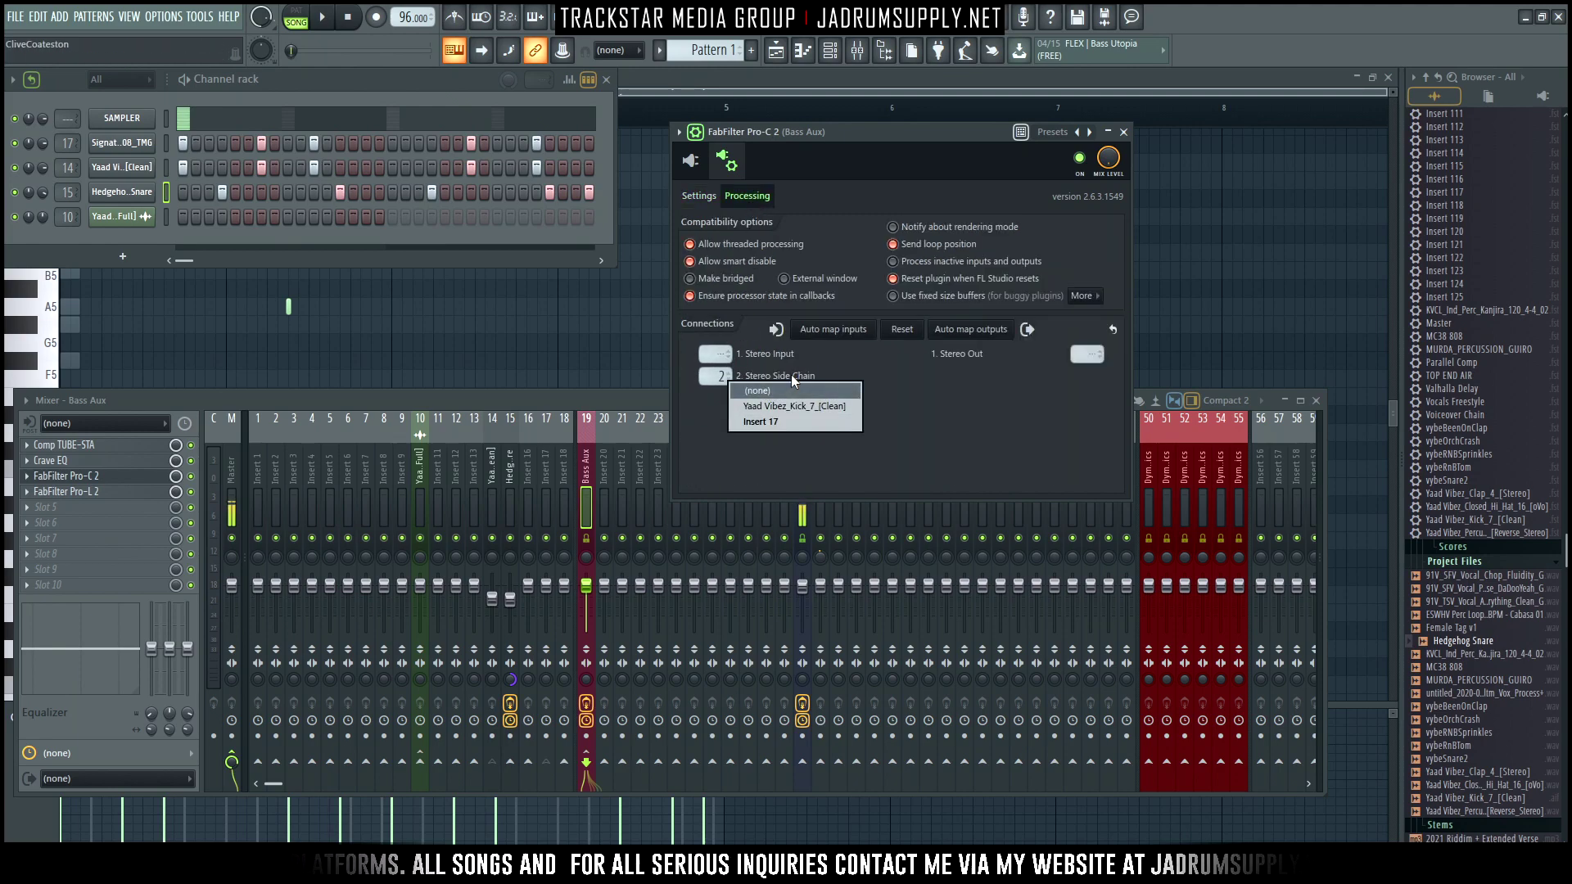
click(822, 406)
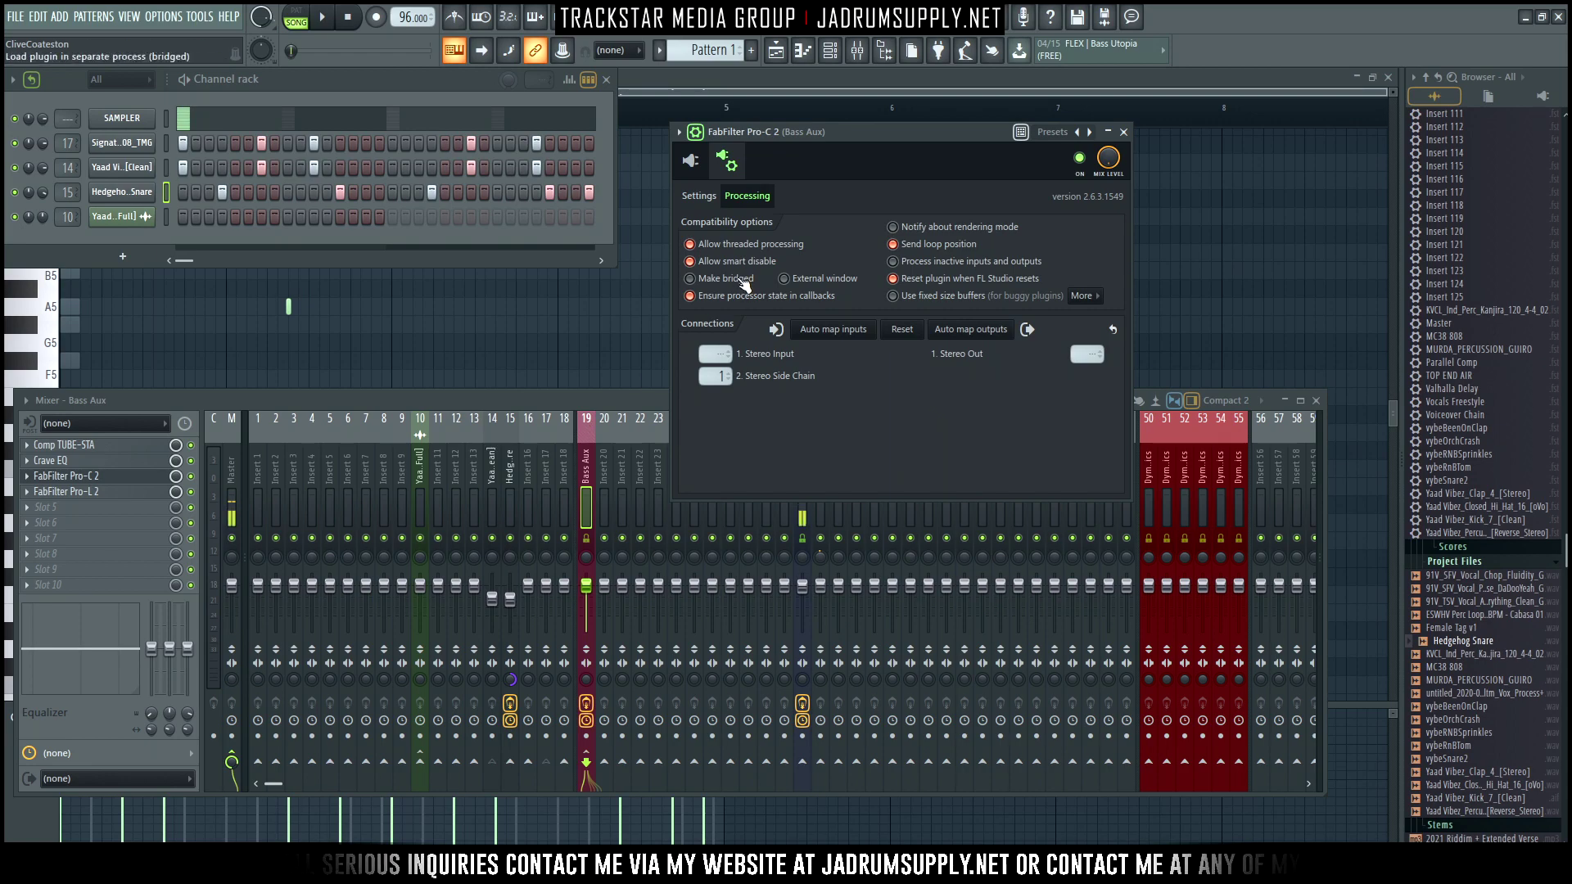
click(691, 162)
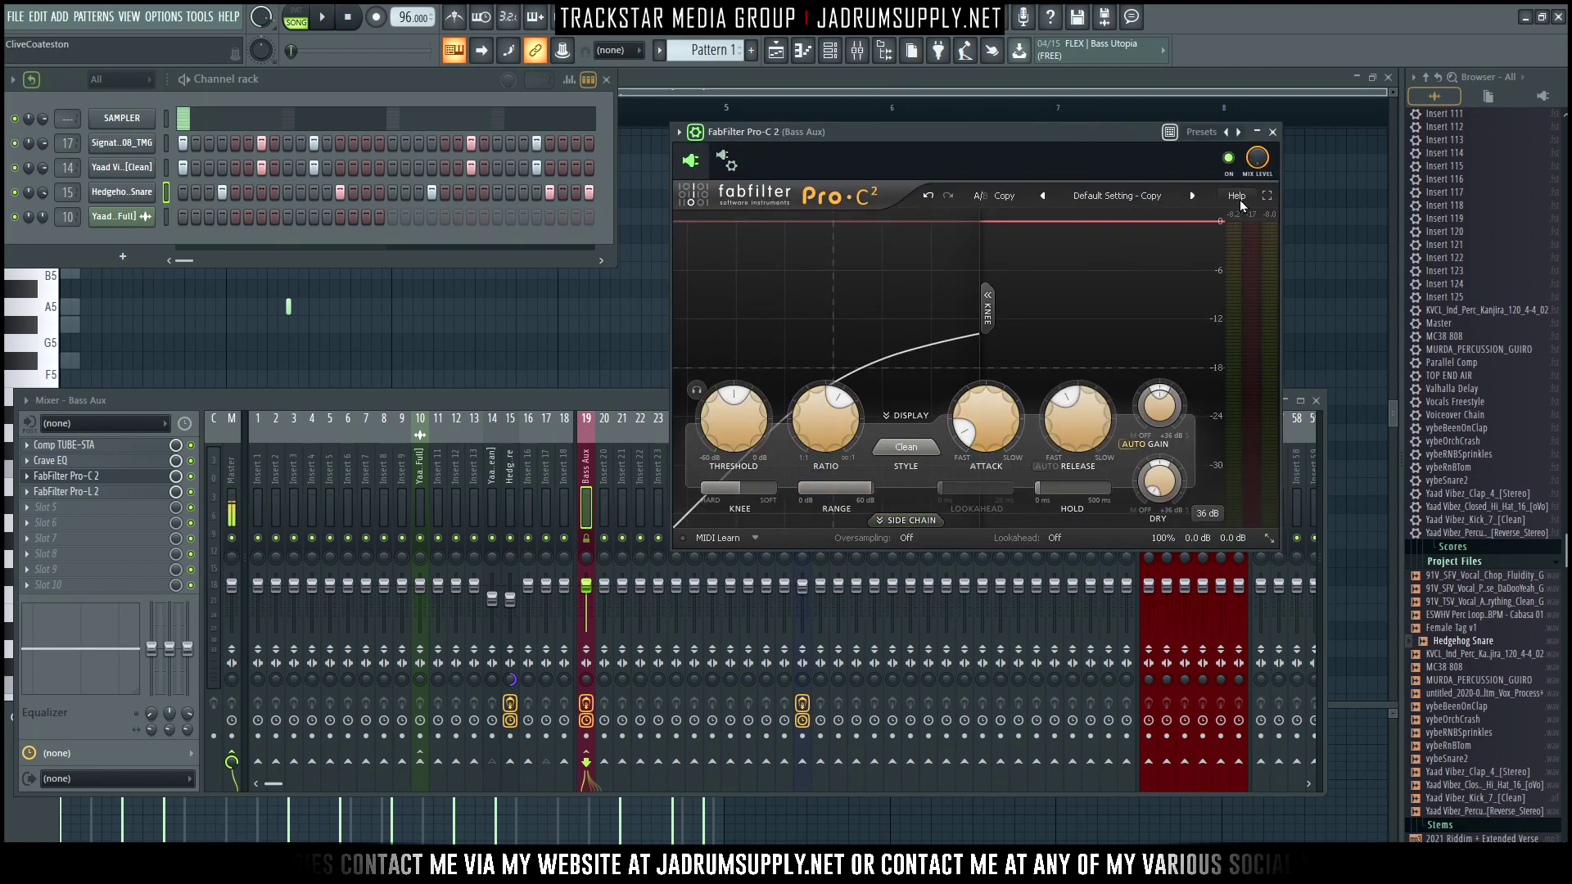
Show Pro-C 2 in full screen, expand its side chain section, and switch the side chain source to external.
click(1267, 195)
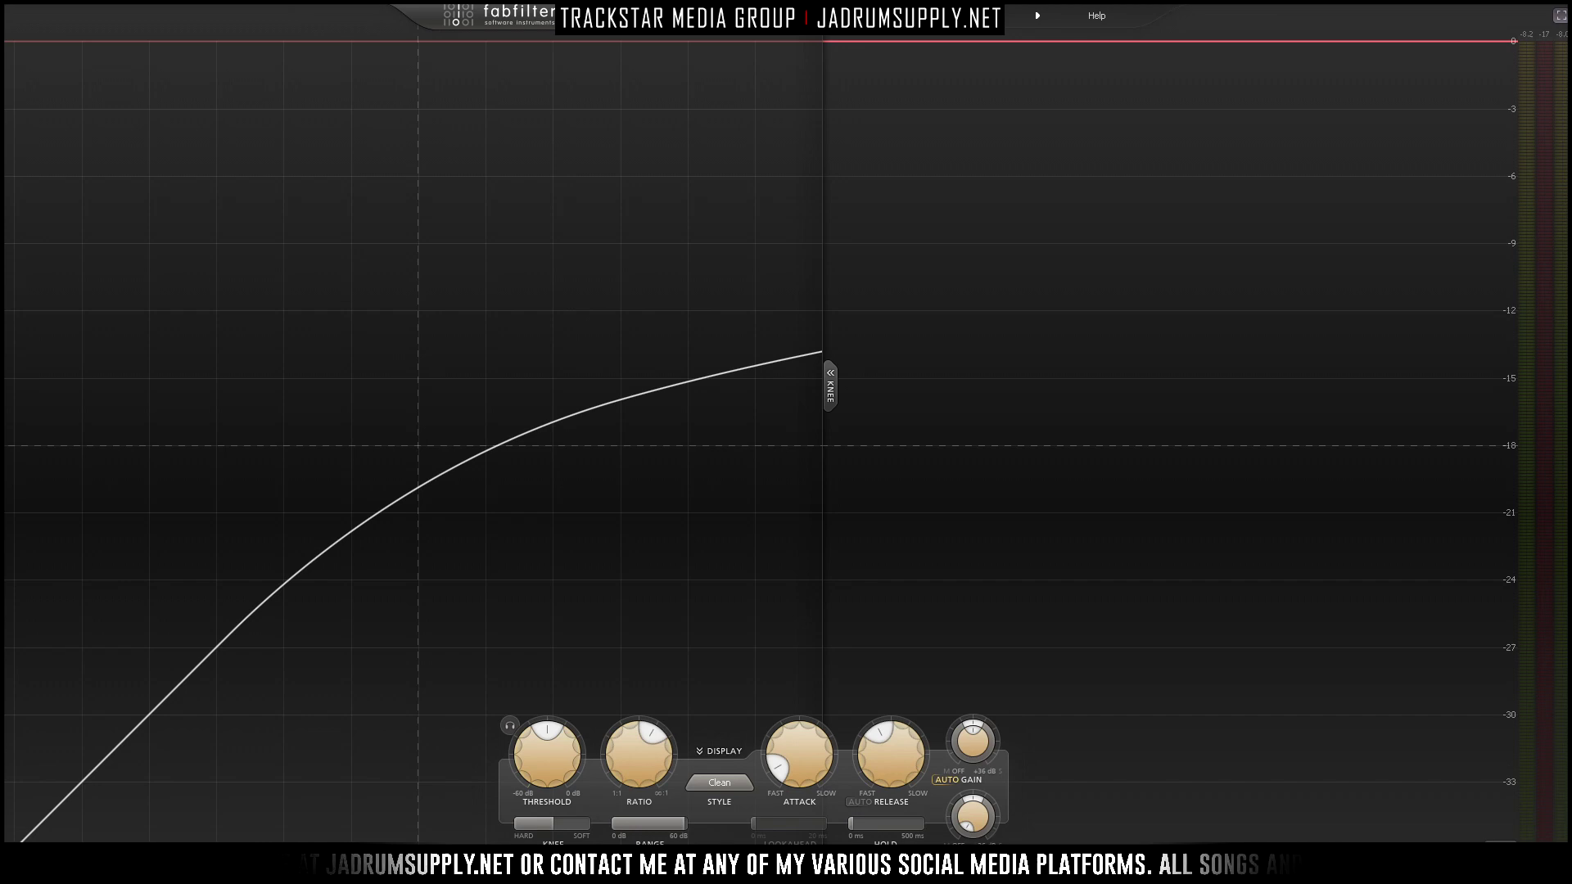
click(719, 855)
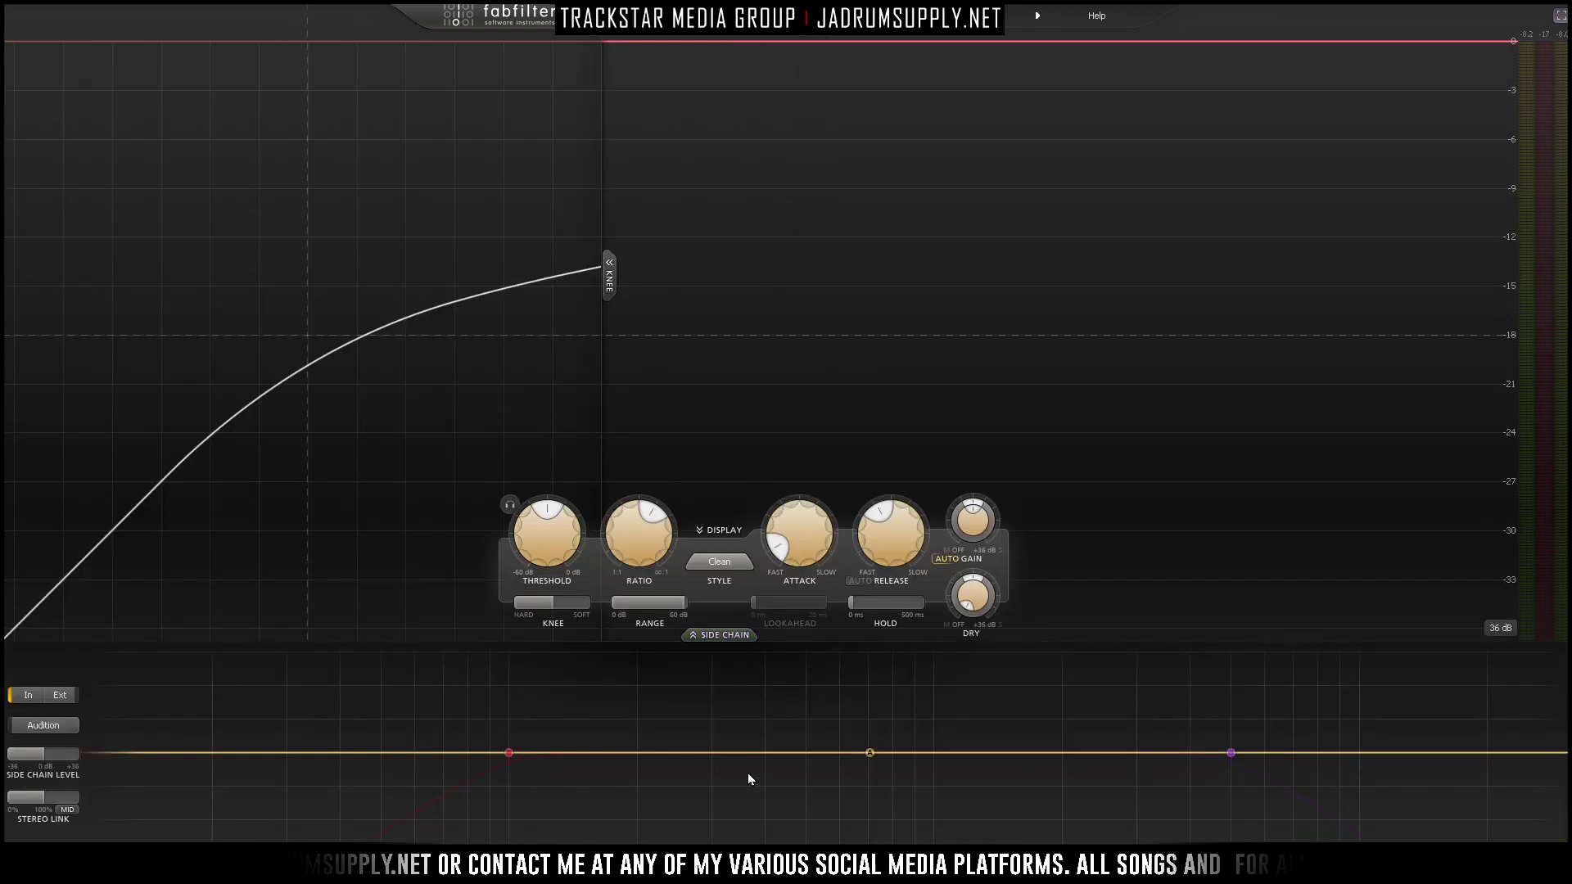
mouse_move(748, 774)
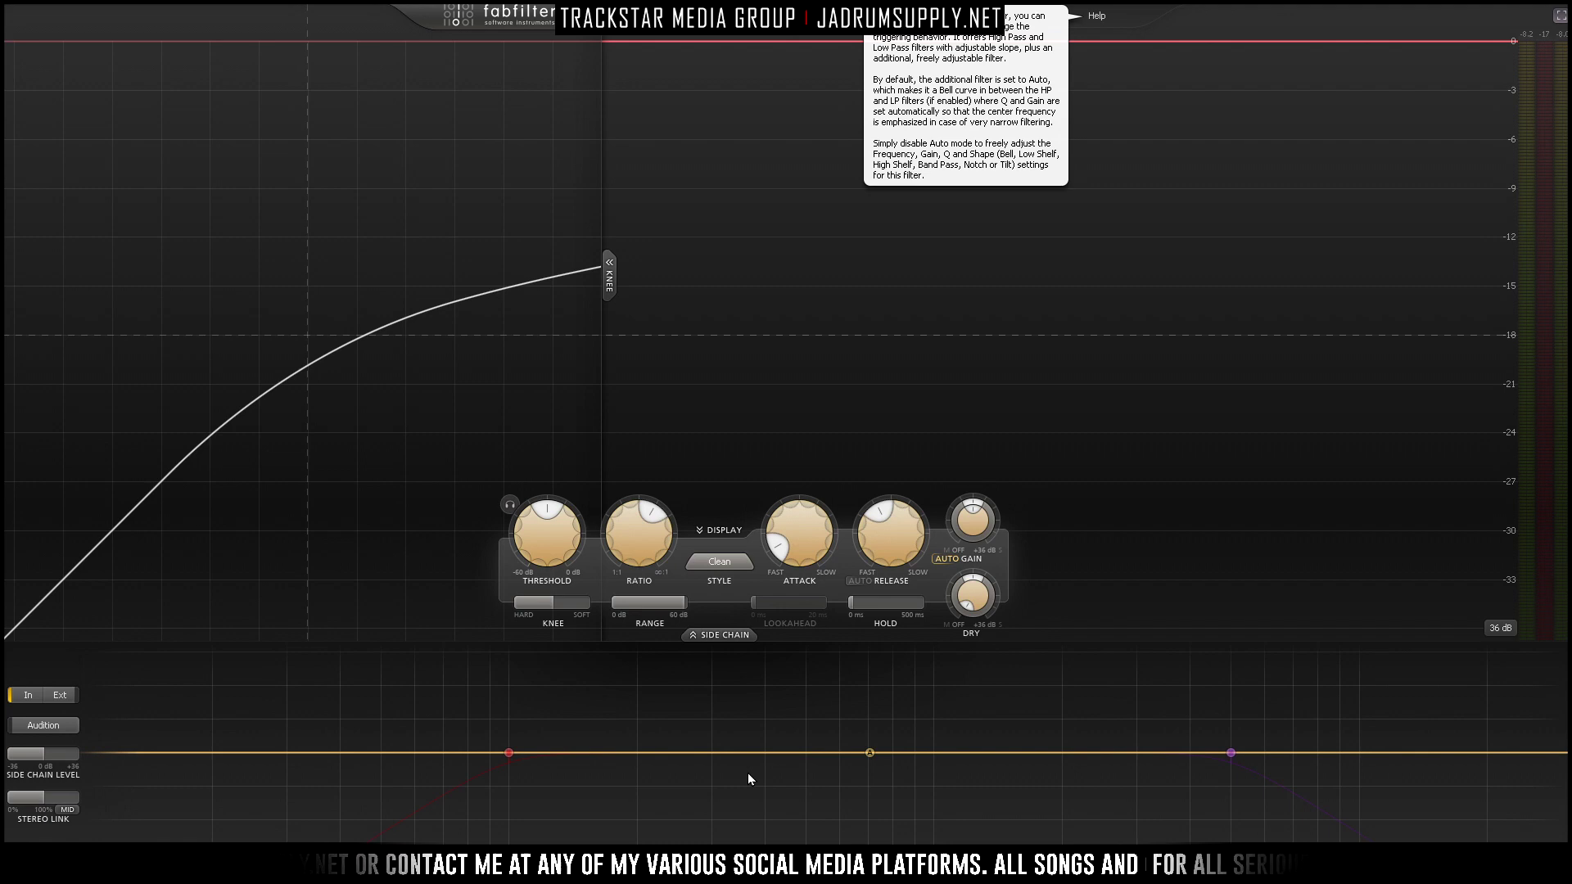
click(57, 697)
click(59, 697)
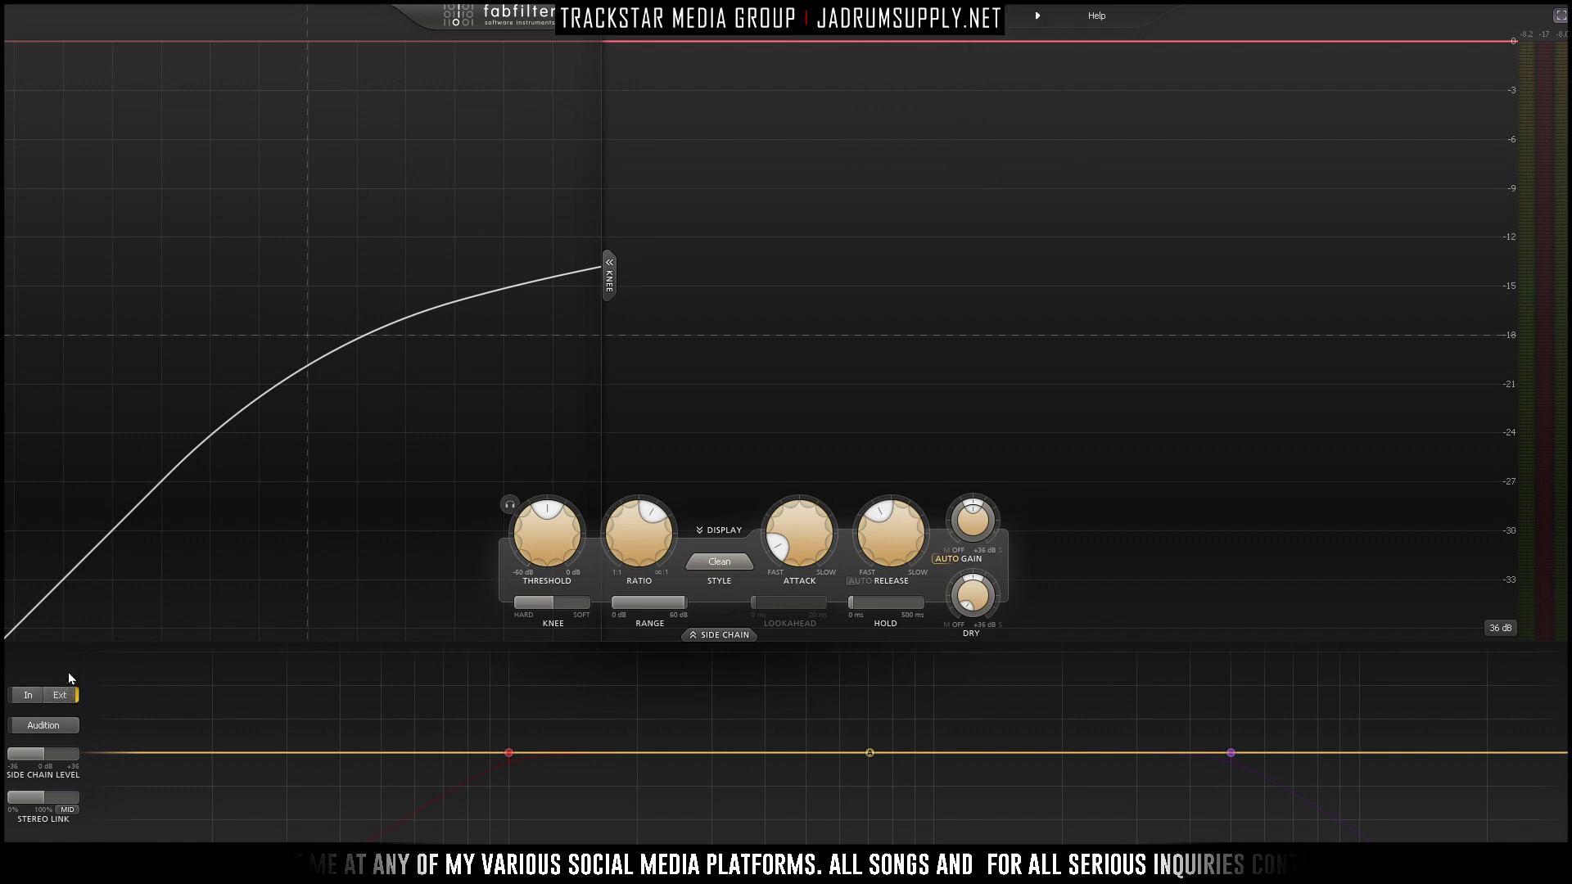
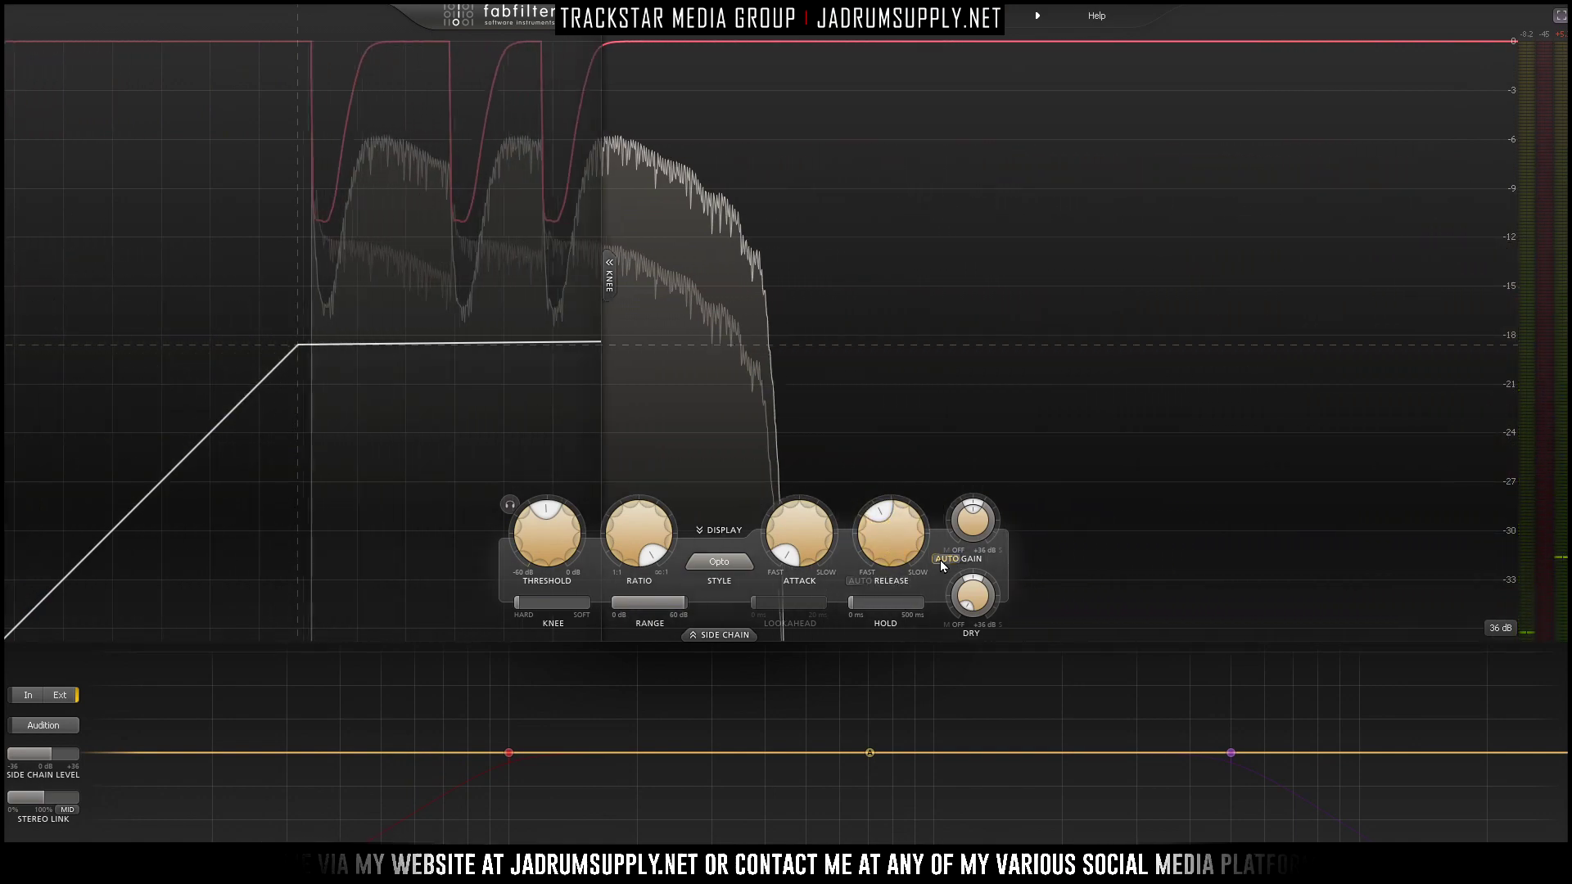
Try the slowest release on the compressor, and set Release to 0.0% with auto release on.
mouse_move(940, 560)
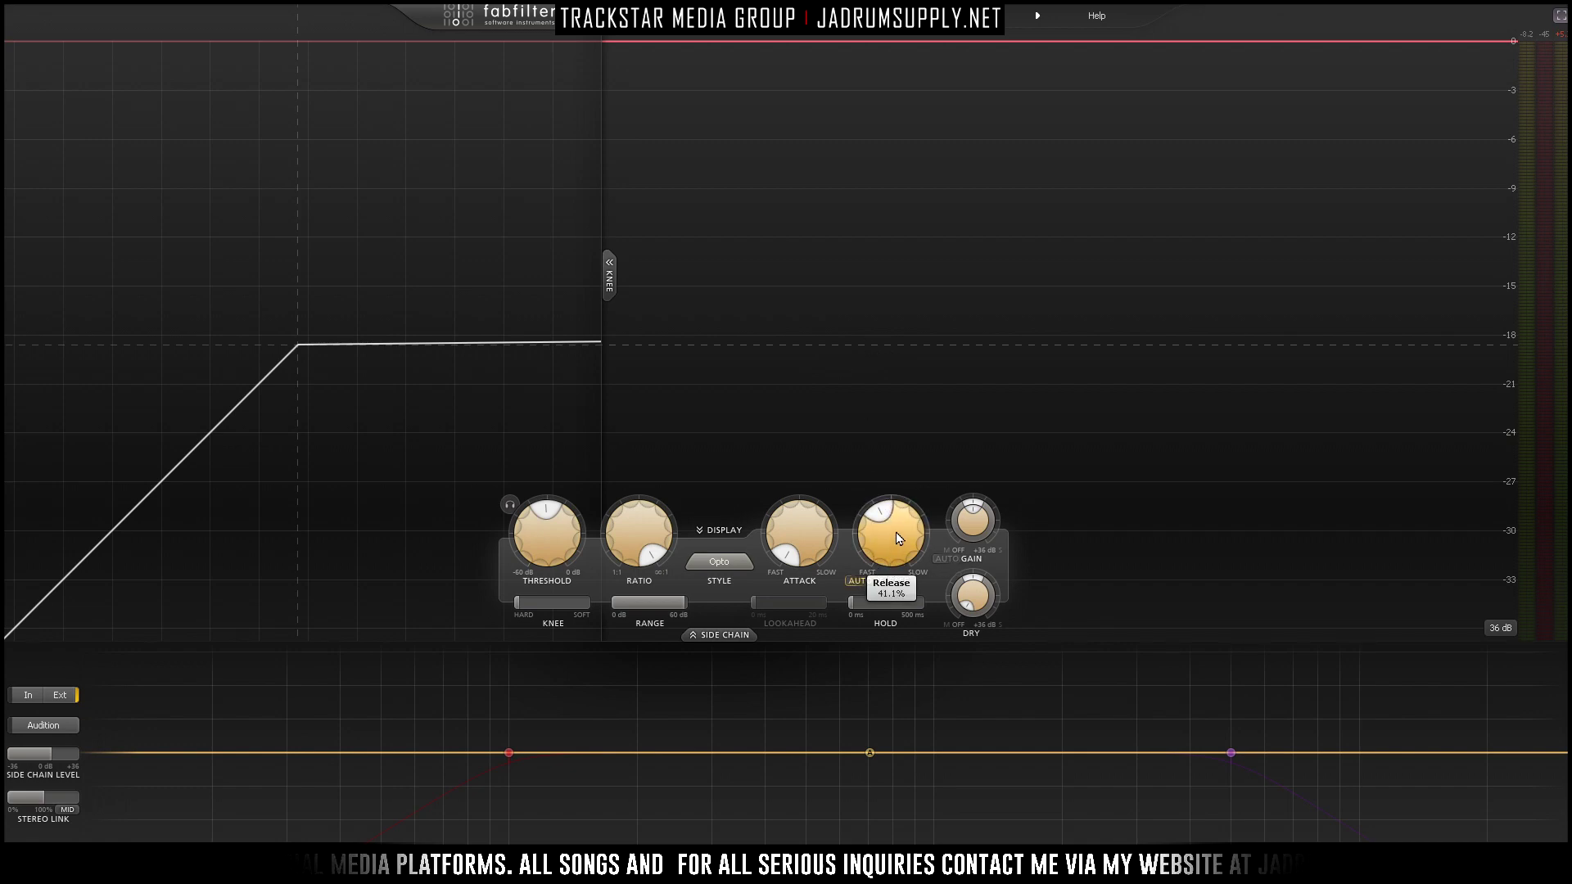
mouse_move(898, 546)
drag(898, 546, 947, 64)
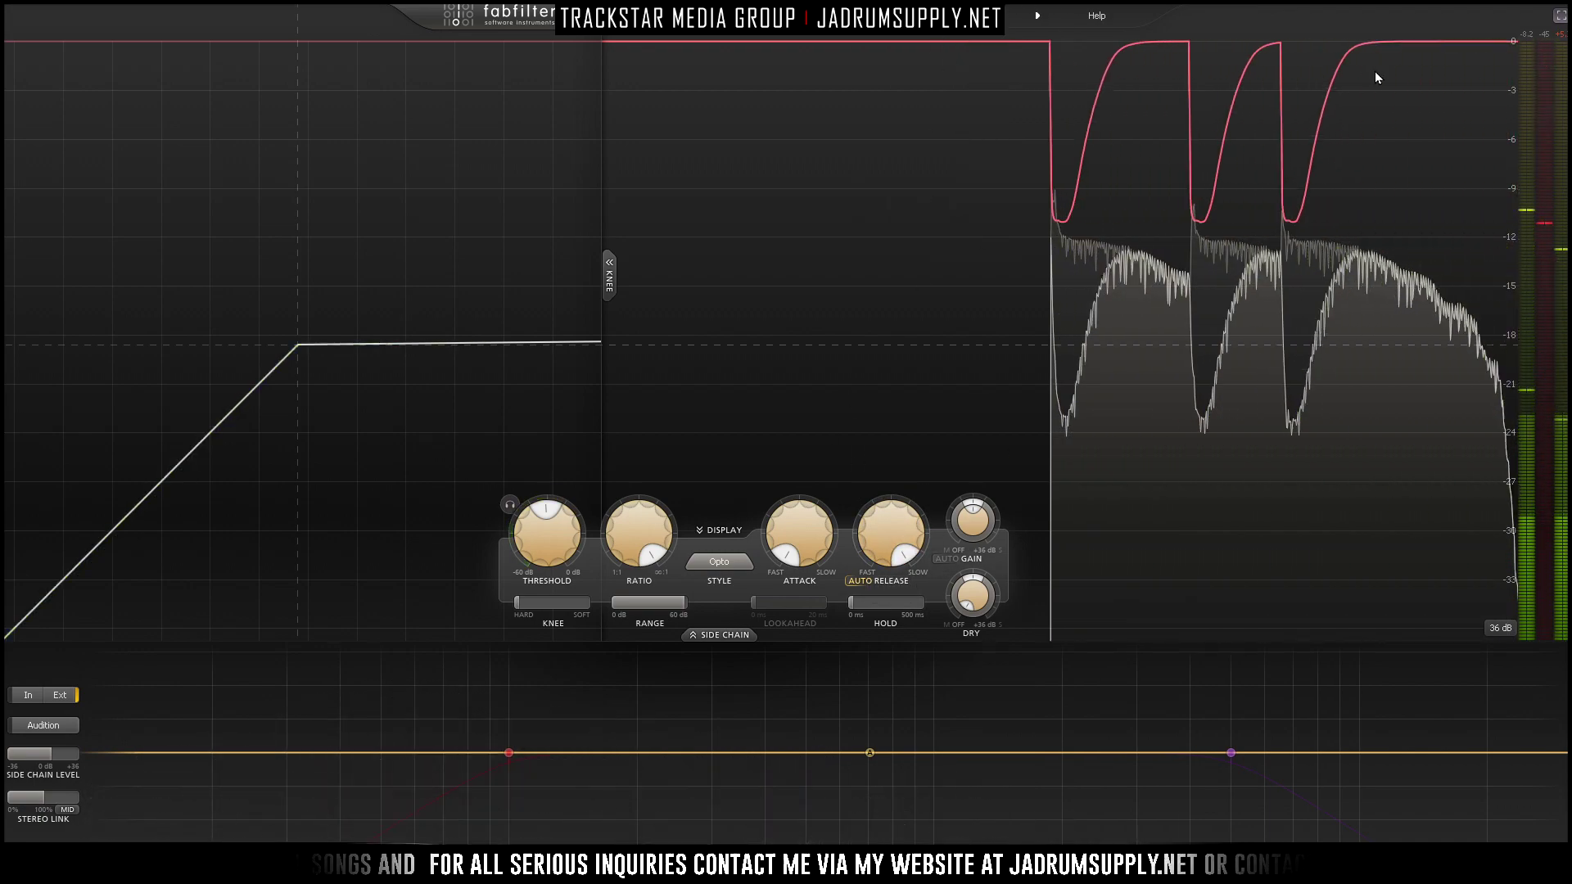
mouse_move(882, 538)
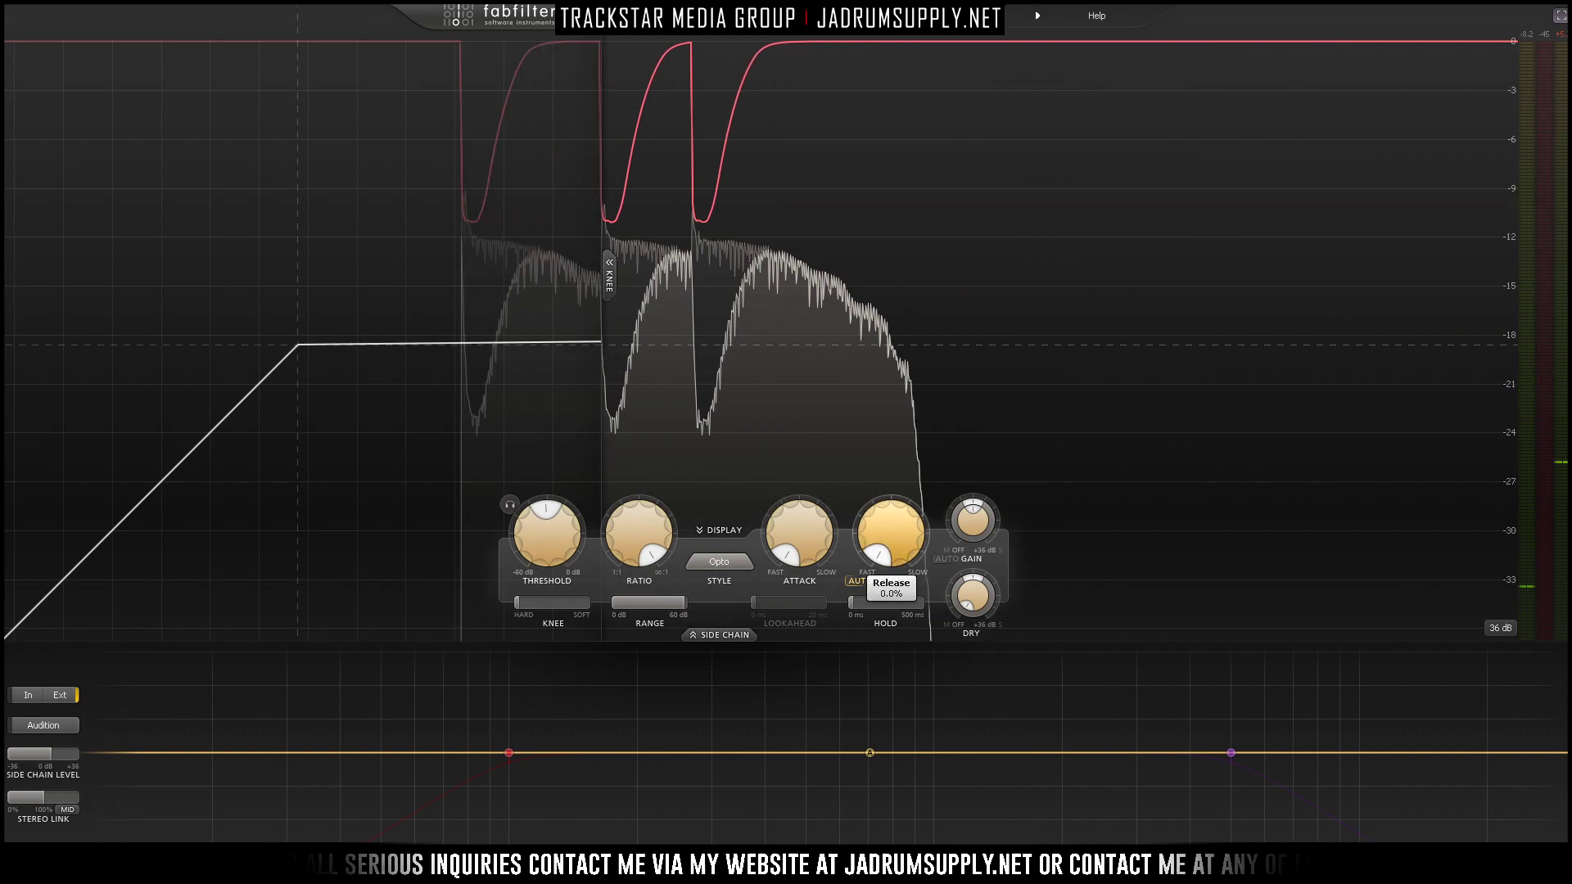
drag(883, 538, 890, 586)
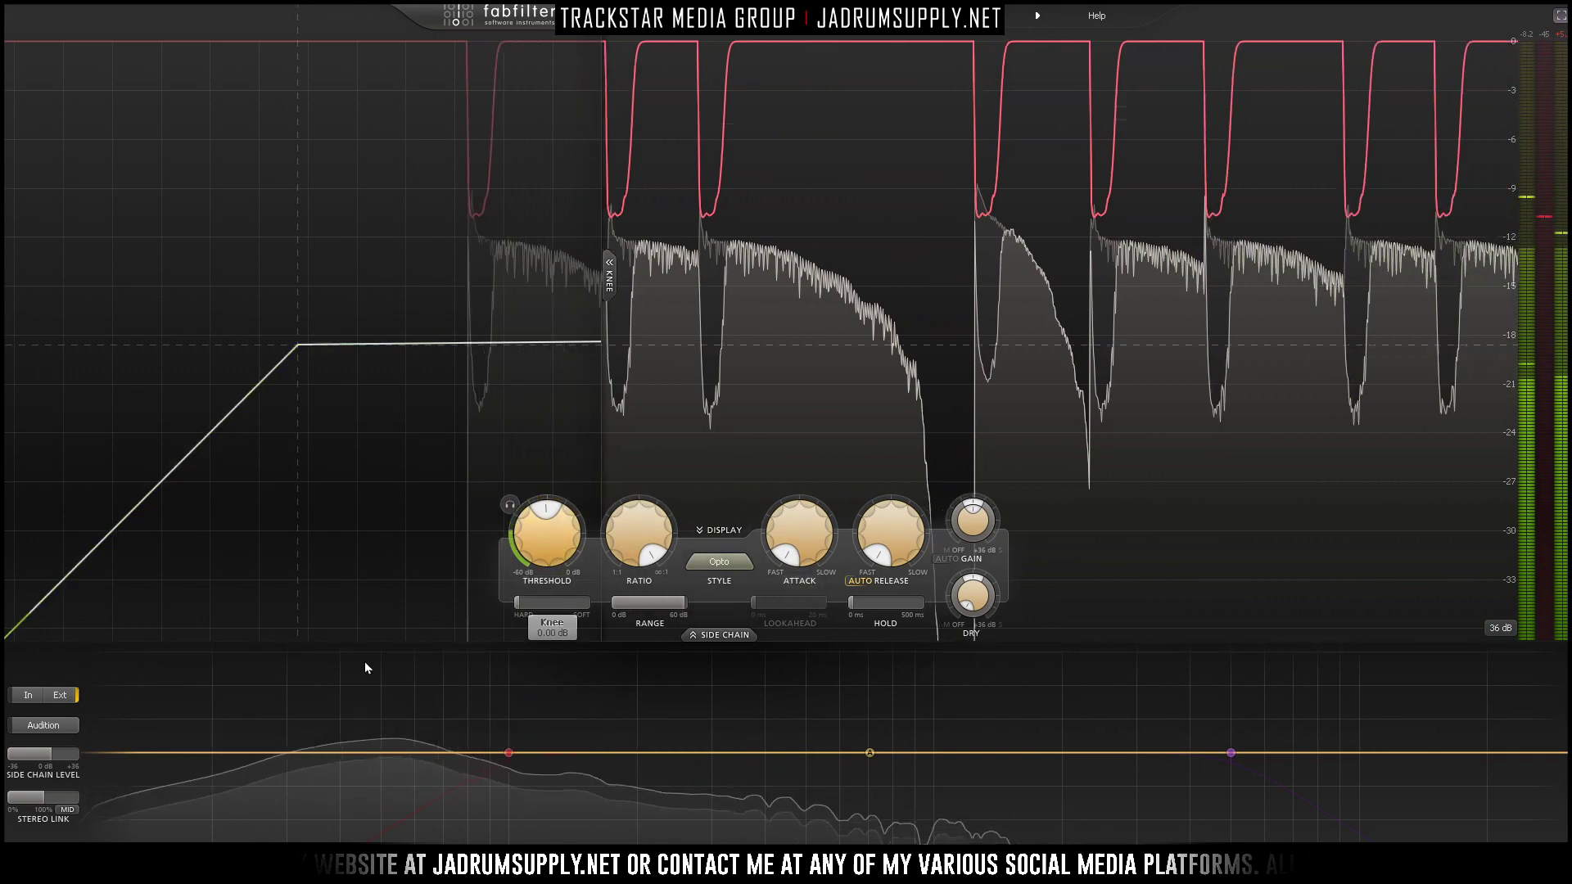
Set the compressor's side chain level to +12 dB and leave the full-screen view.
double_click(33, 754)
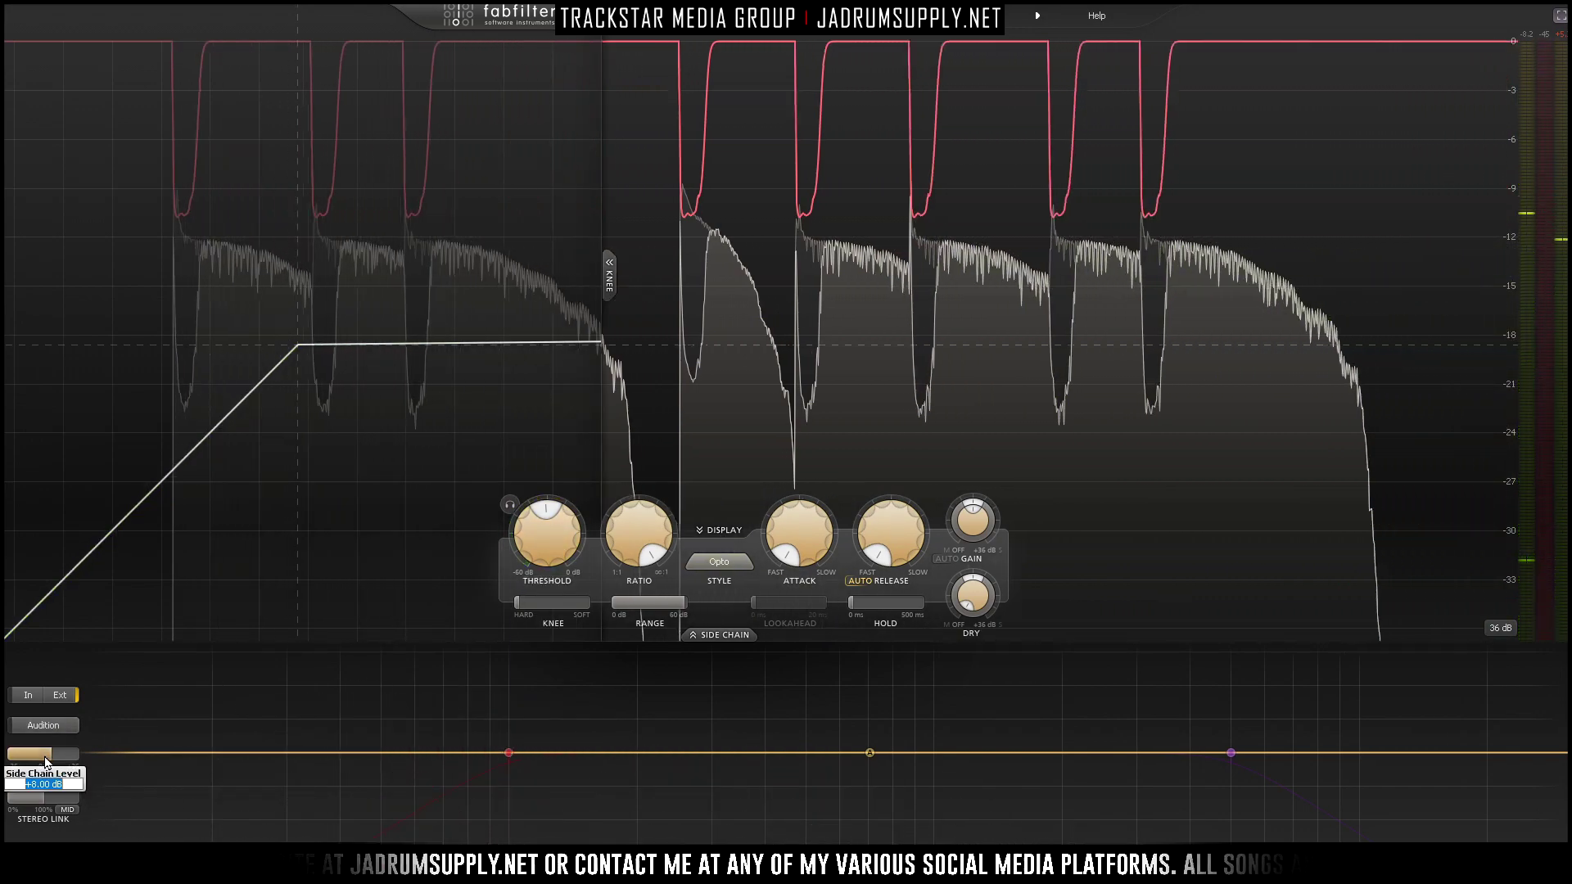
text(12)
key(Return)
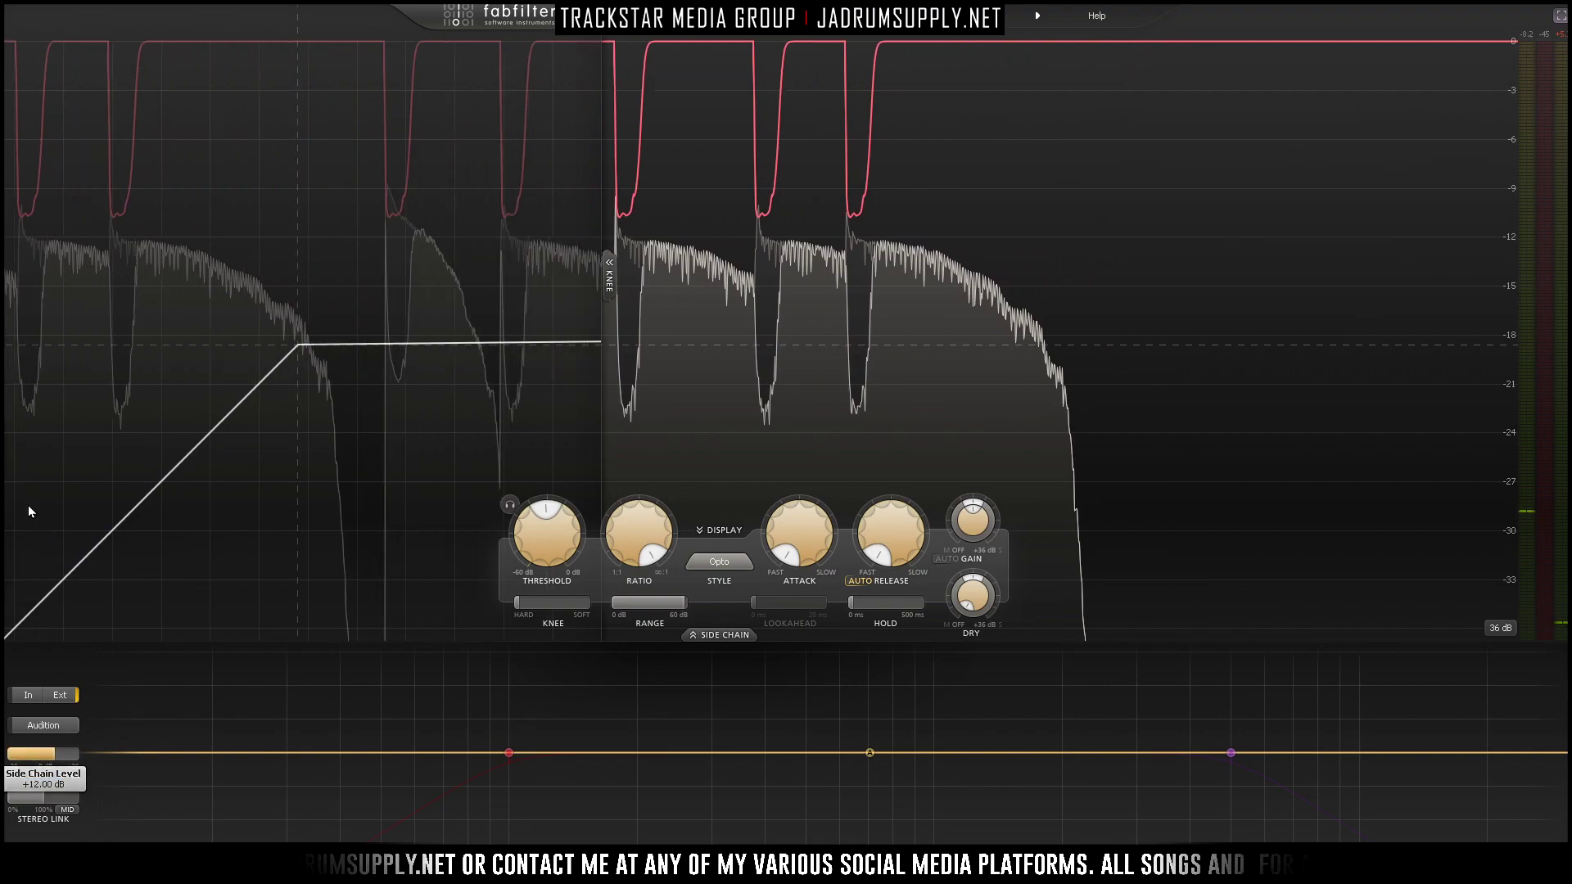
key(Escape)
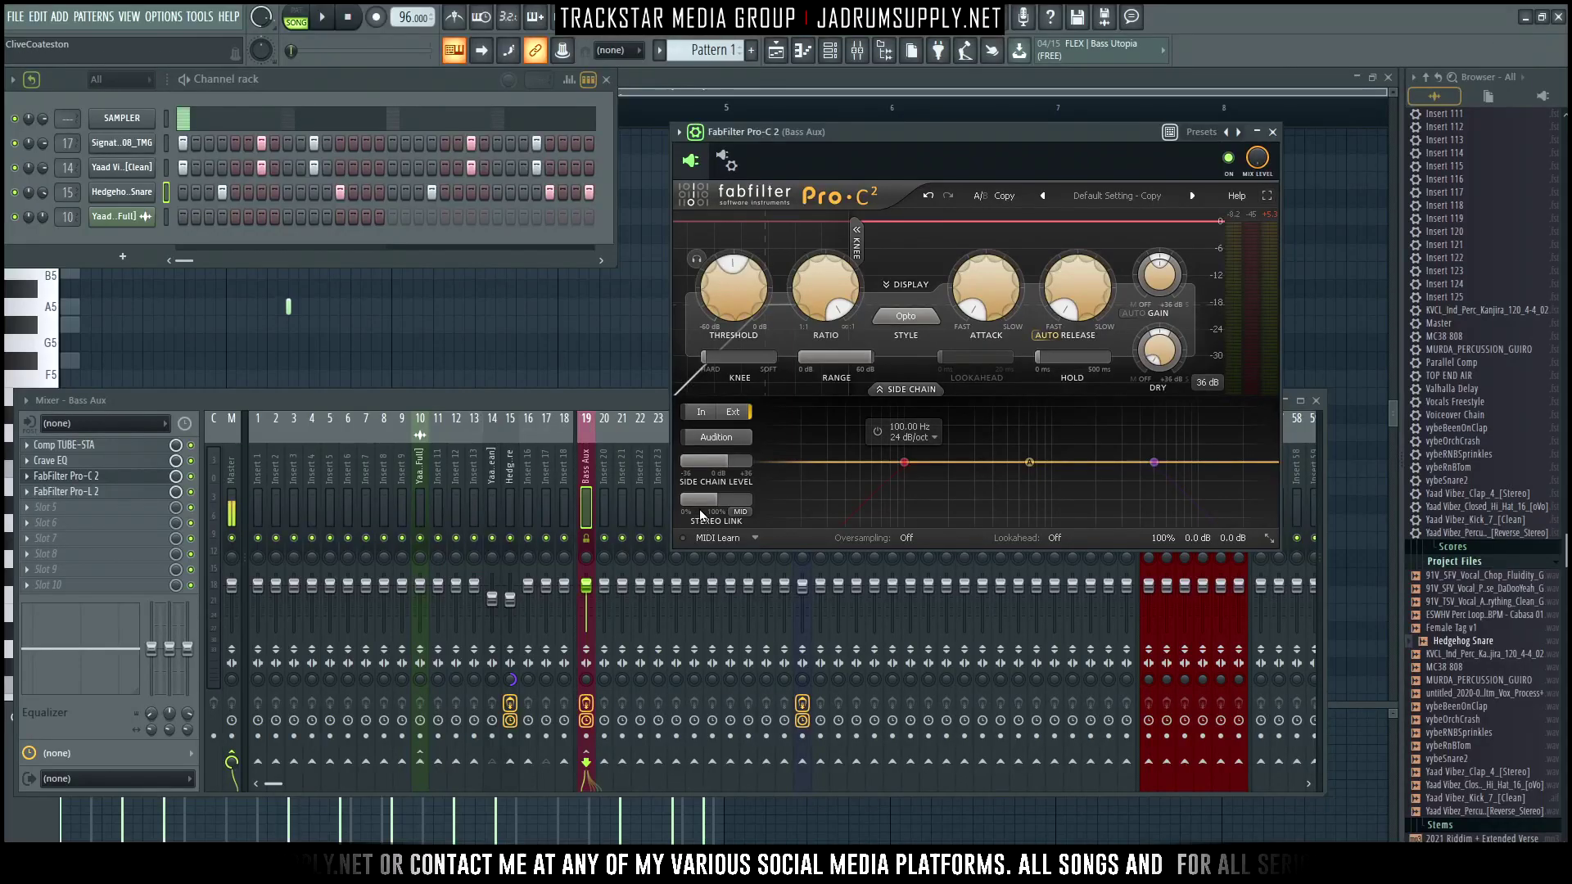
Play the beat and raise the kick's mixer fader to -2.8 dB.
mouse_move(821, 132)
mouse_down()
mouse_move(886, 126)
mouse_move(825, 158)
mouse_up()
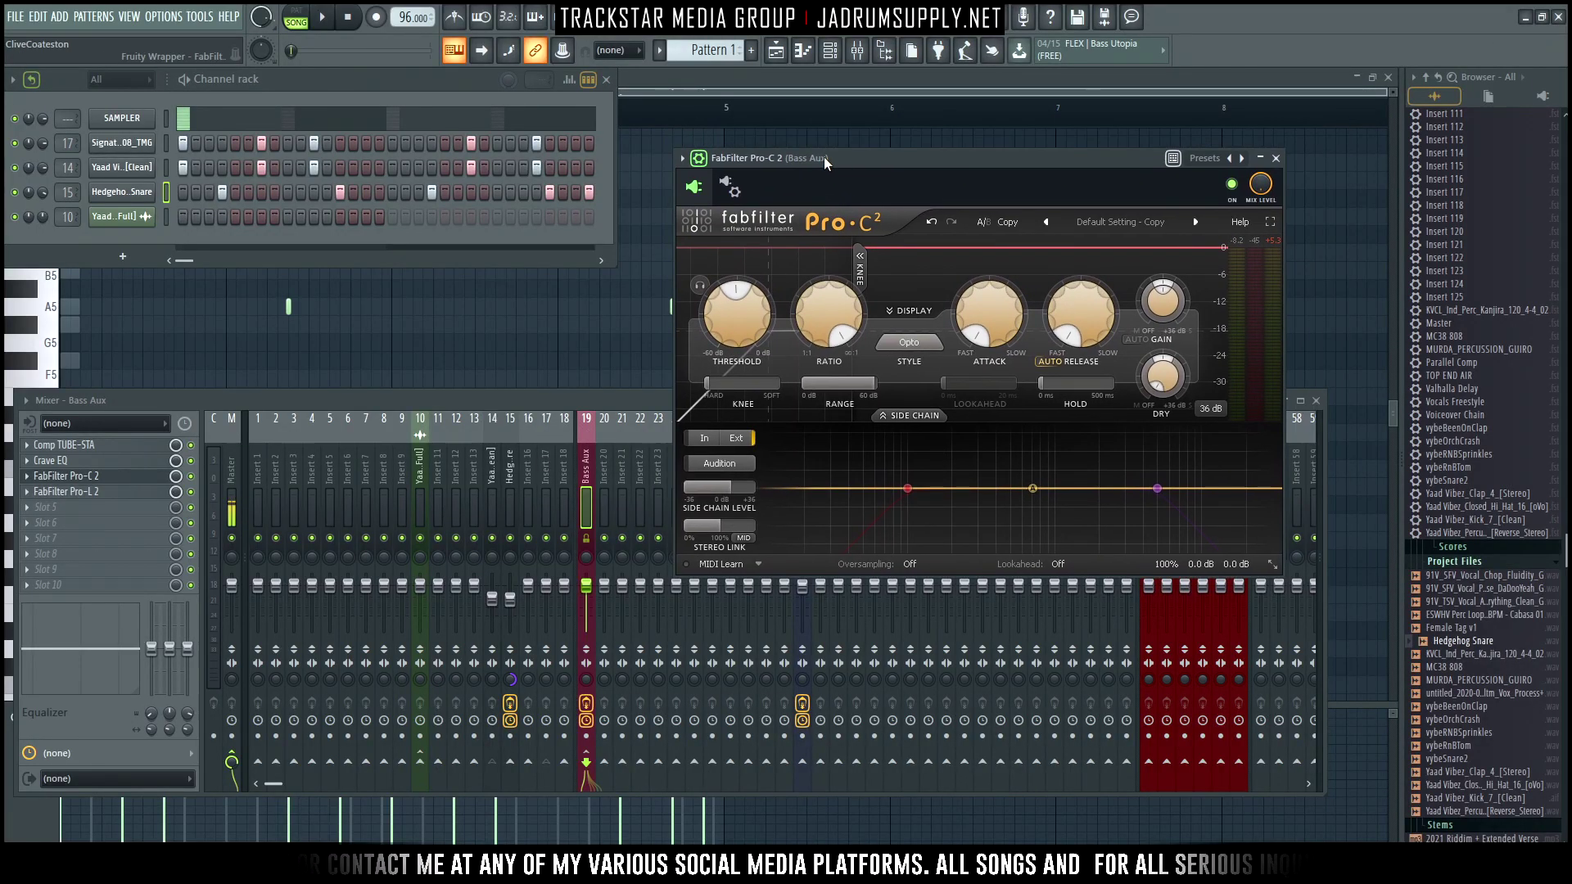
key(space)
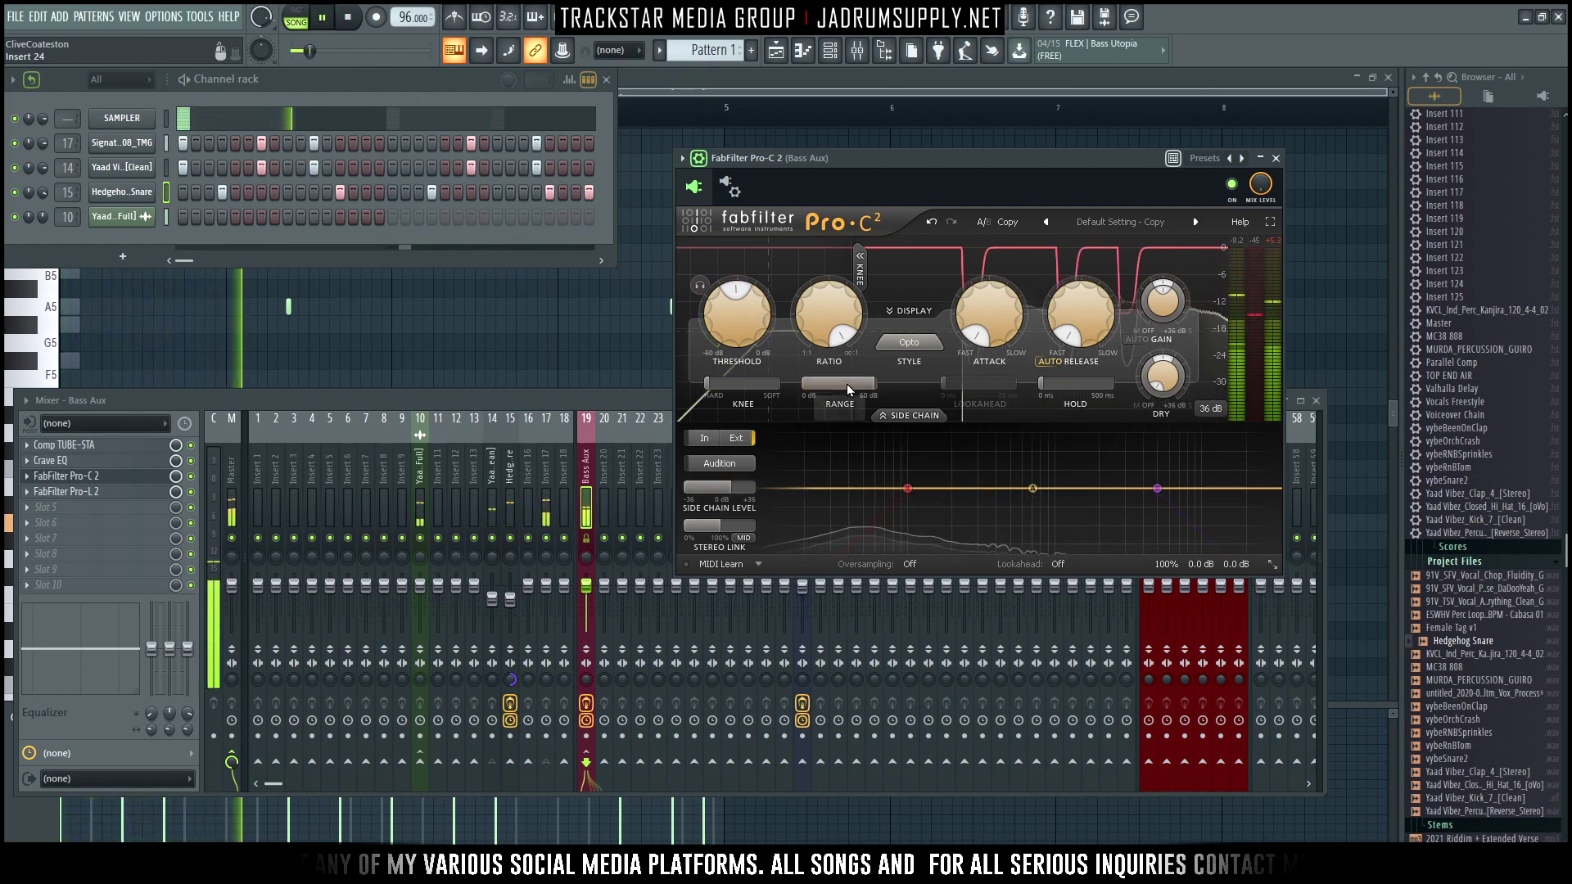
drag(734, 479, 740, 473)
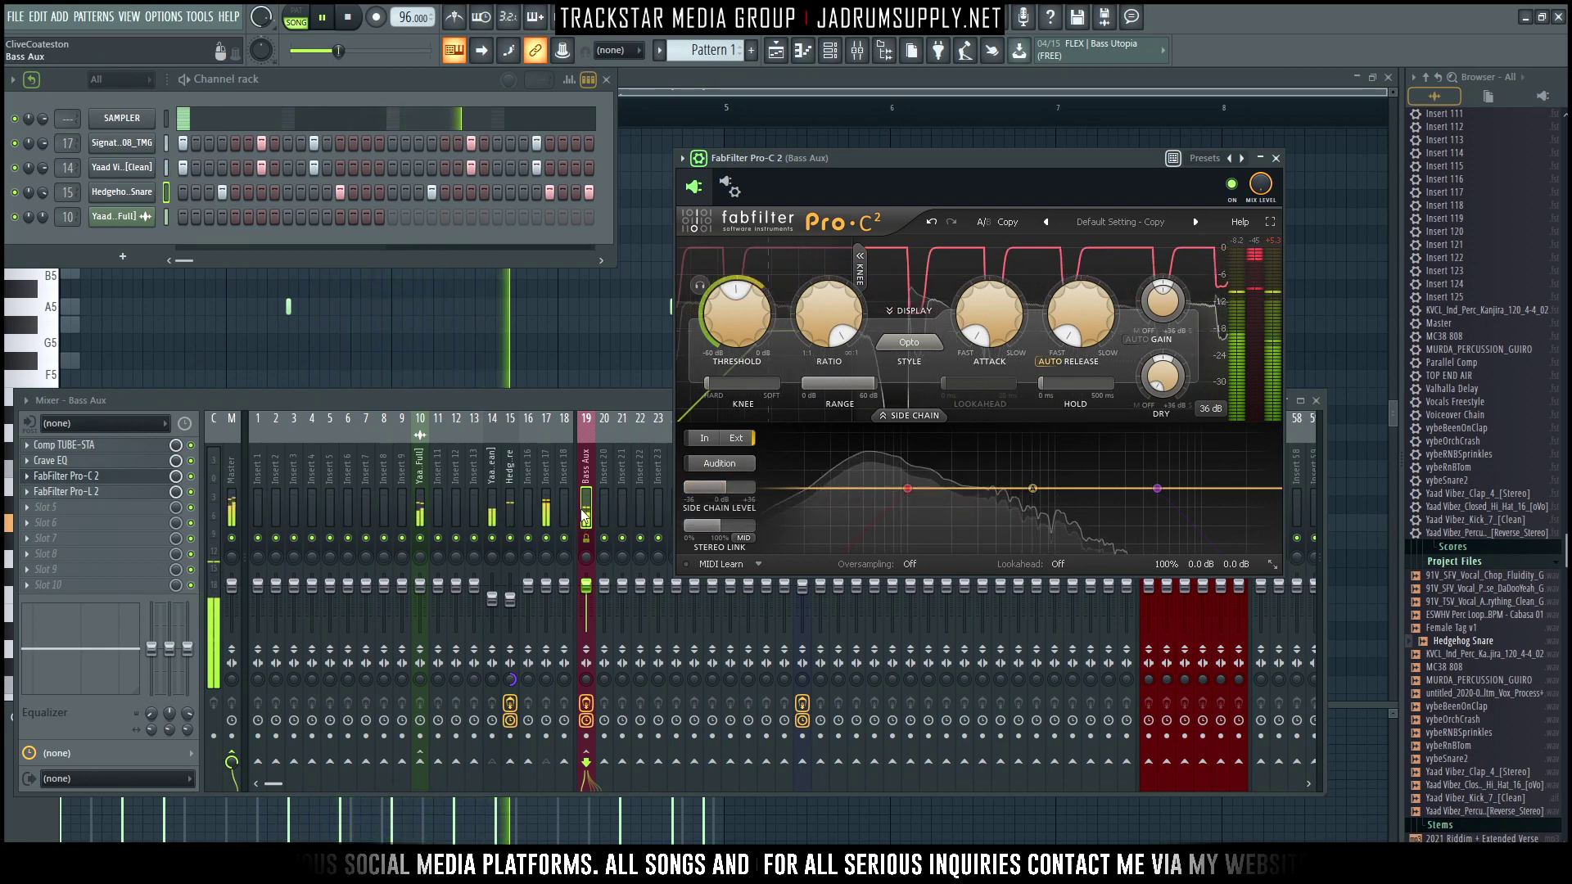
click(172, 533)
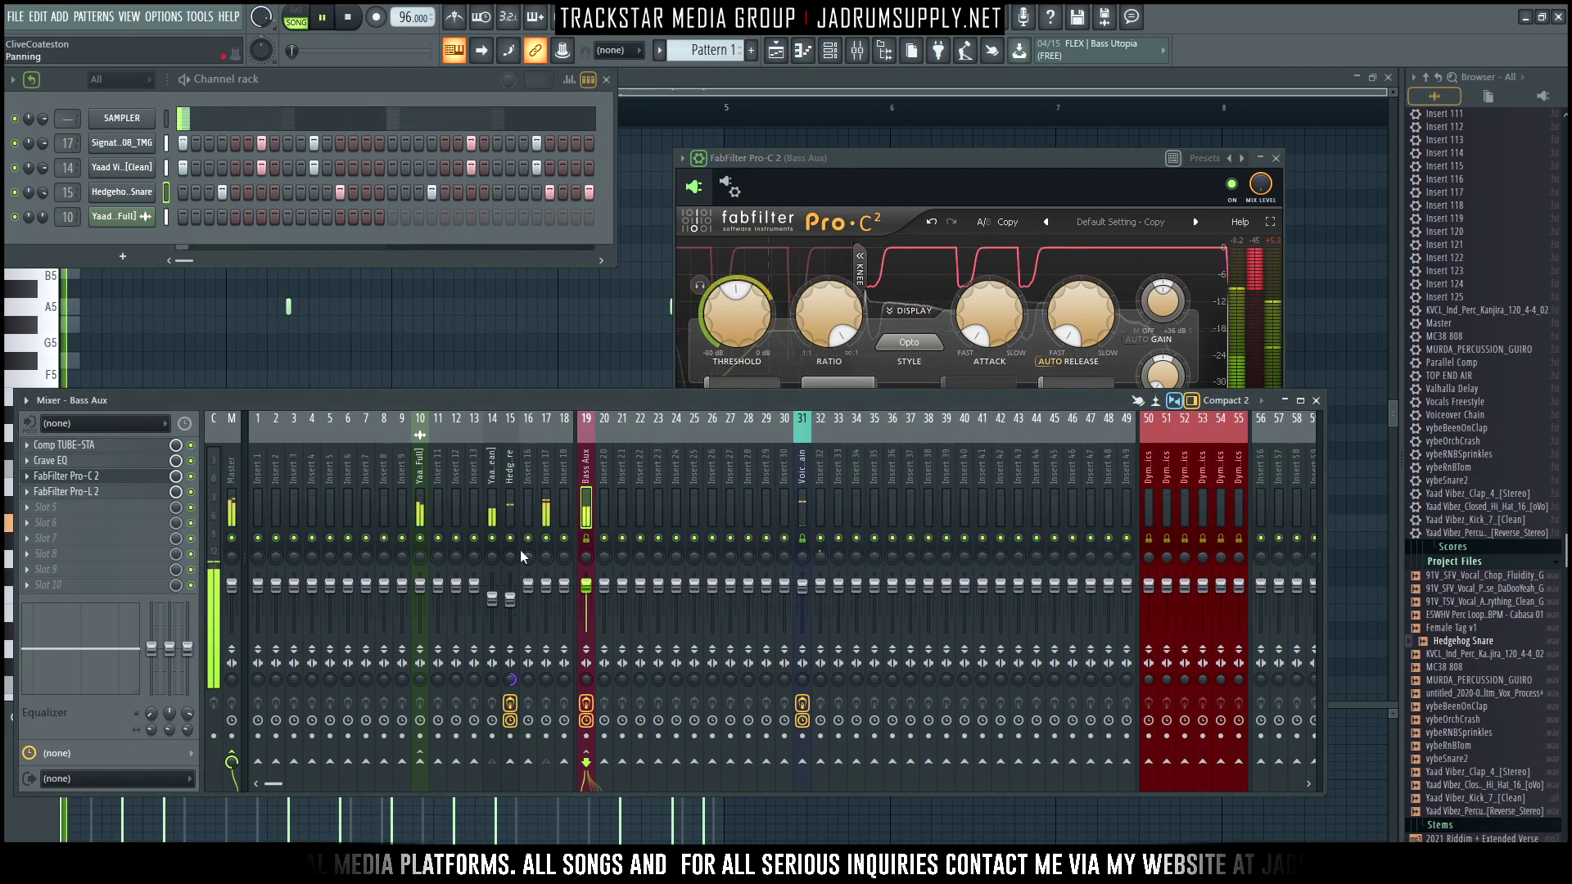
click(492, 599)
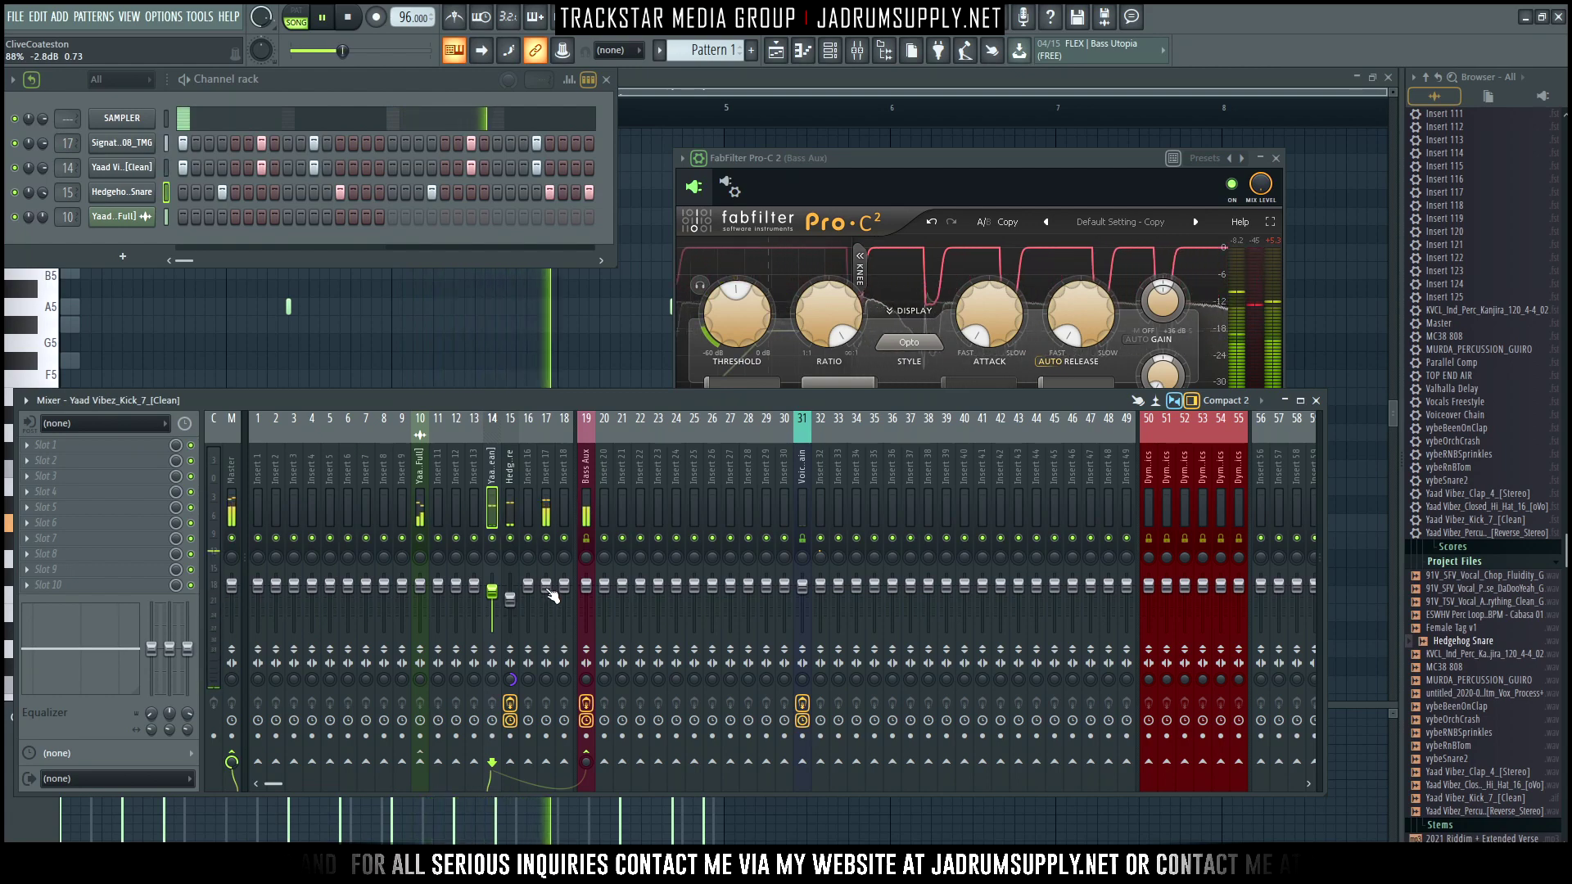
key(space)
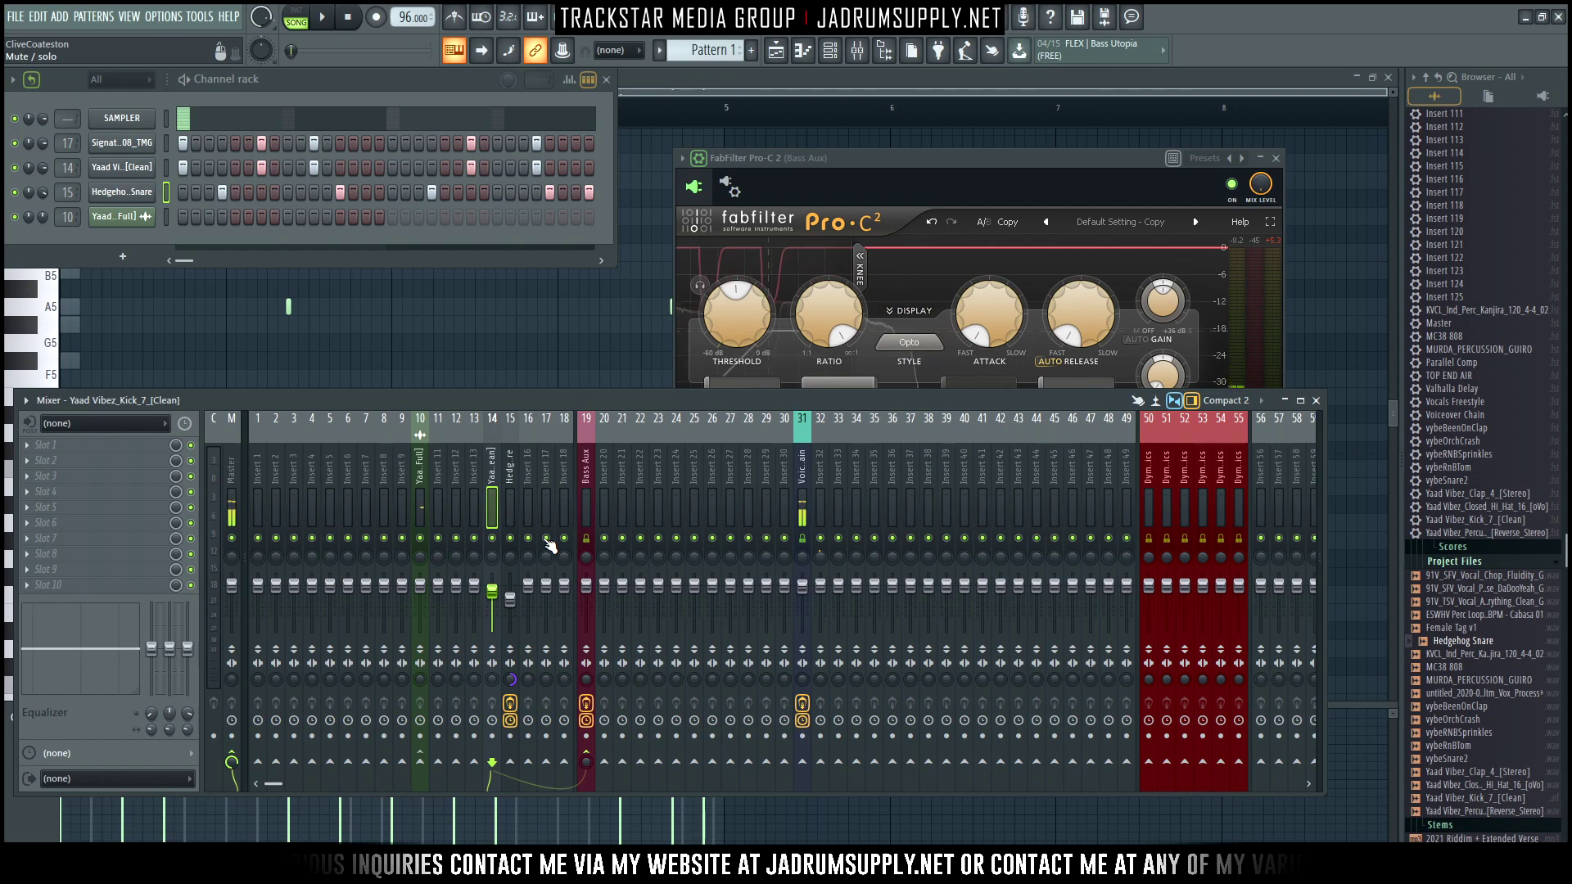
Delete FabFilter Pro-C 2 from the third effect slot of the Bass Aux track.
click(586, 479)
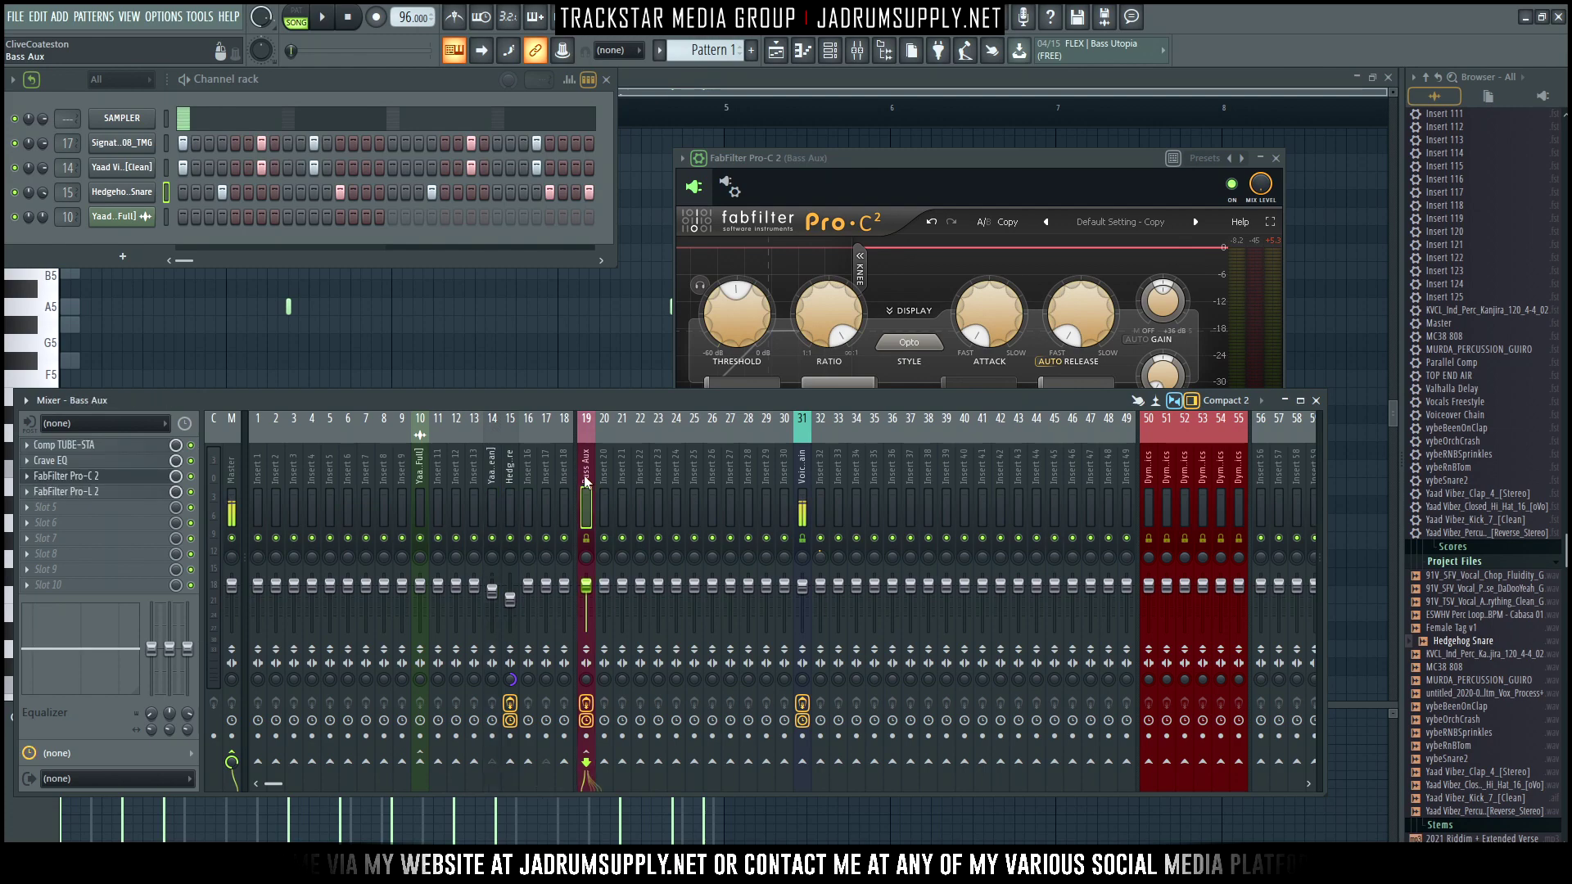
click(30, 480)
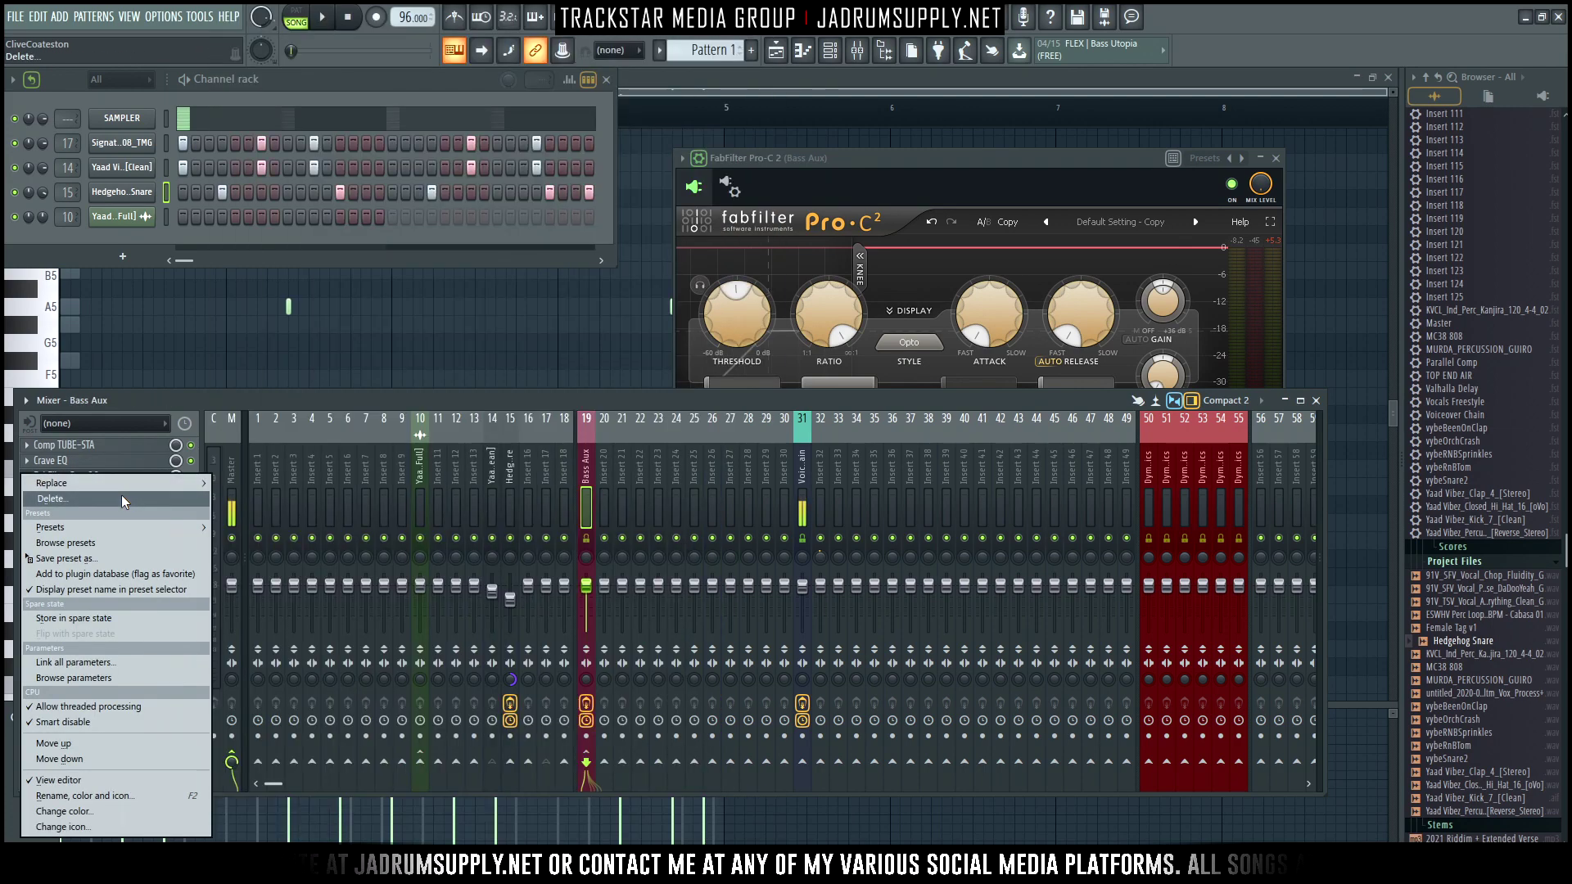
click(121, 498)
click(863, 489)
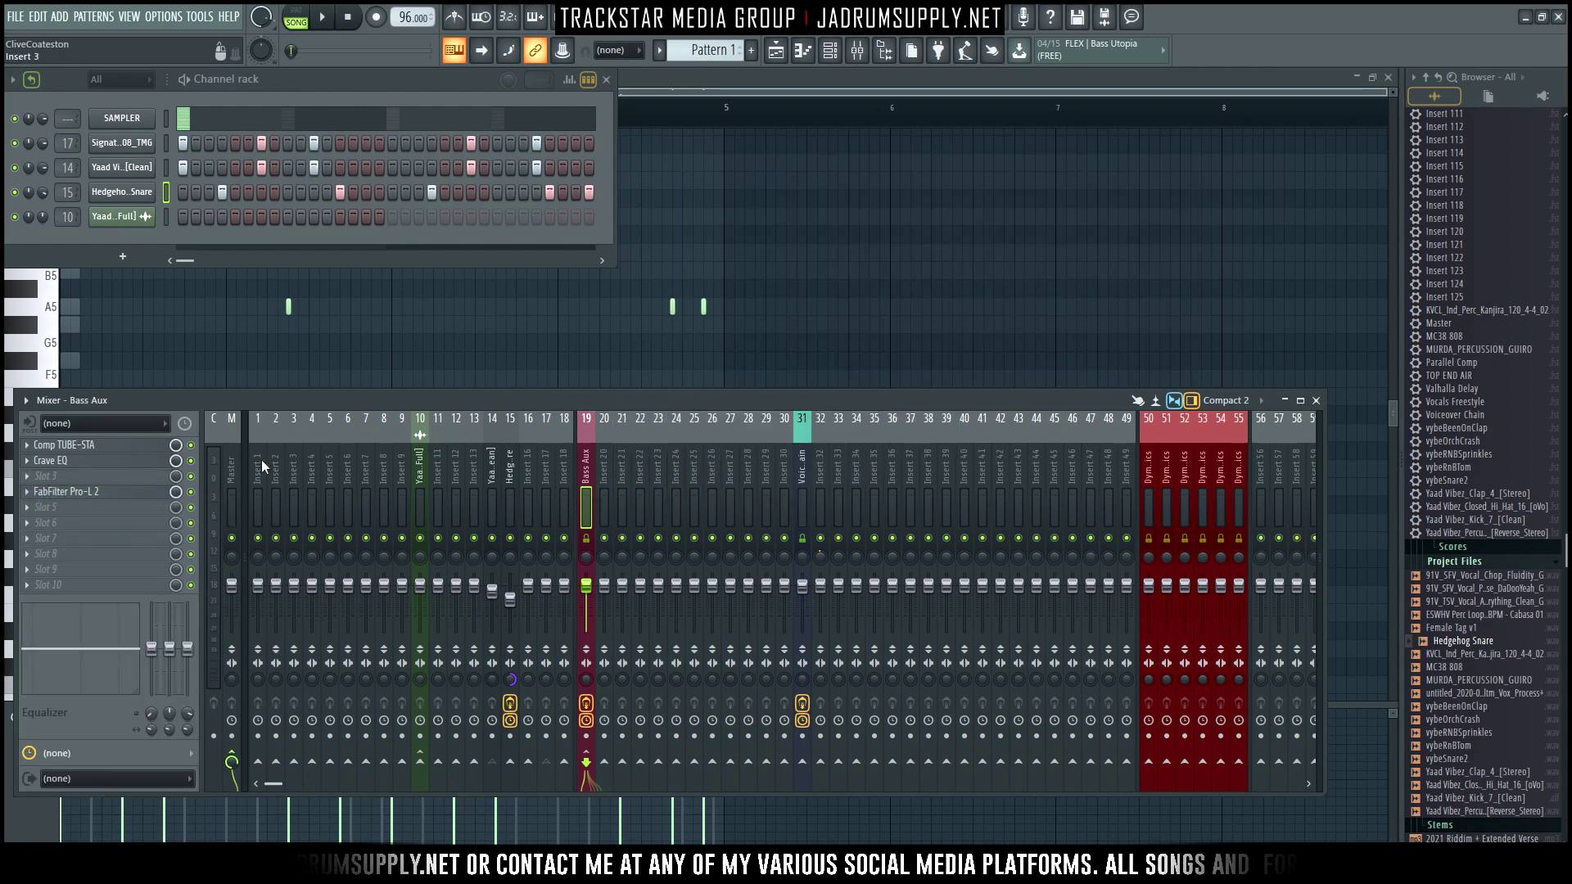
Load Fruity Limiter into the empty third effect slot of the Bass Aux track.
click(77, 477)
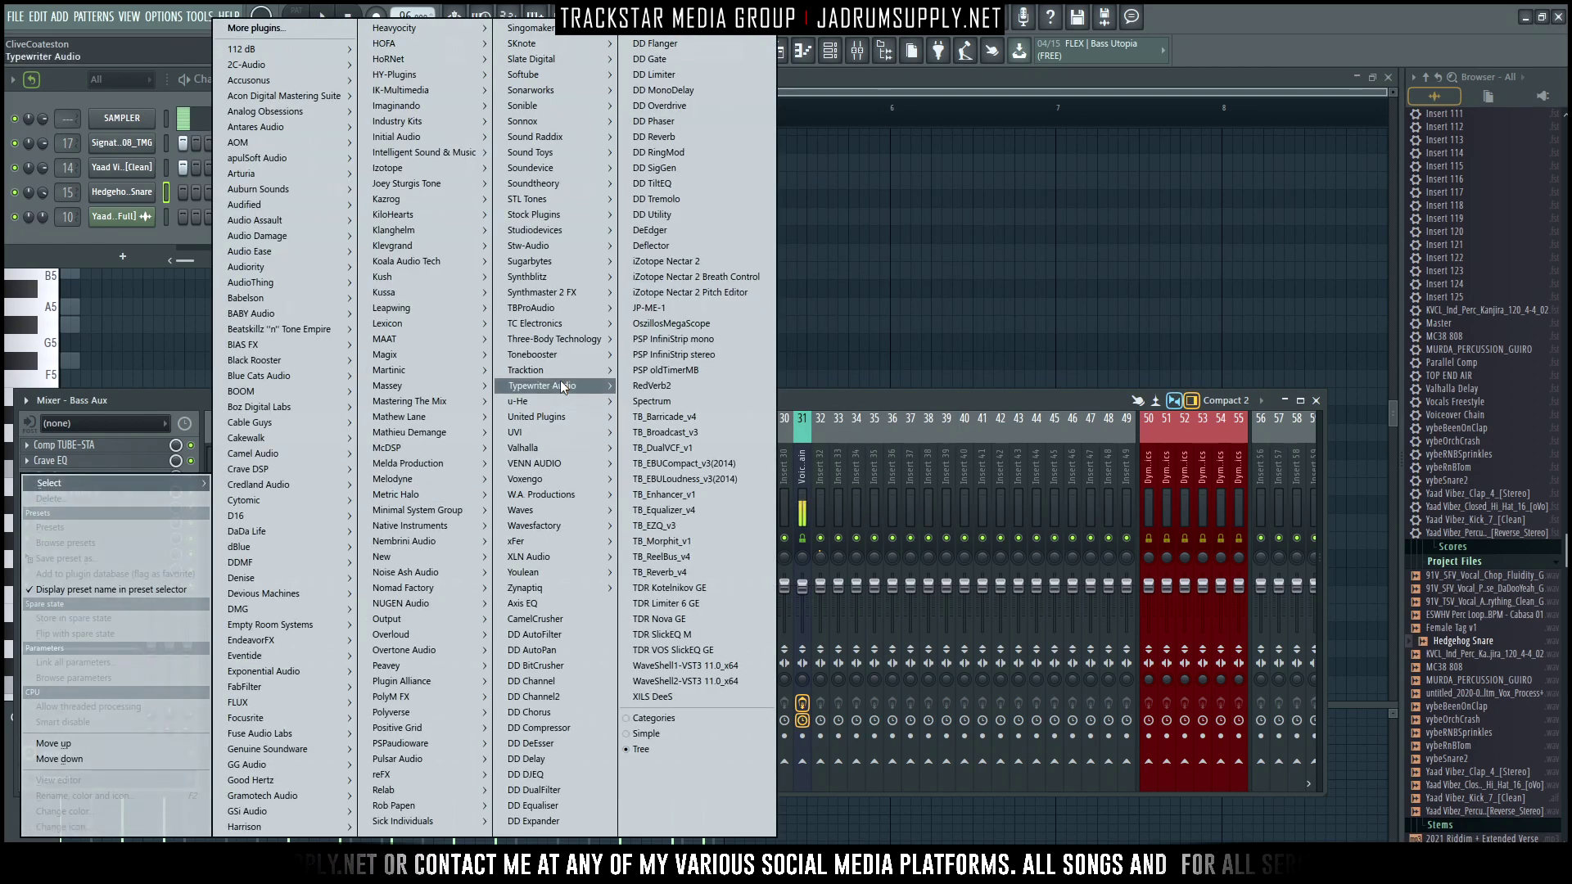
mouse_move(557, 217)
mouse_move(678, 217)
click(767, 212)
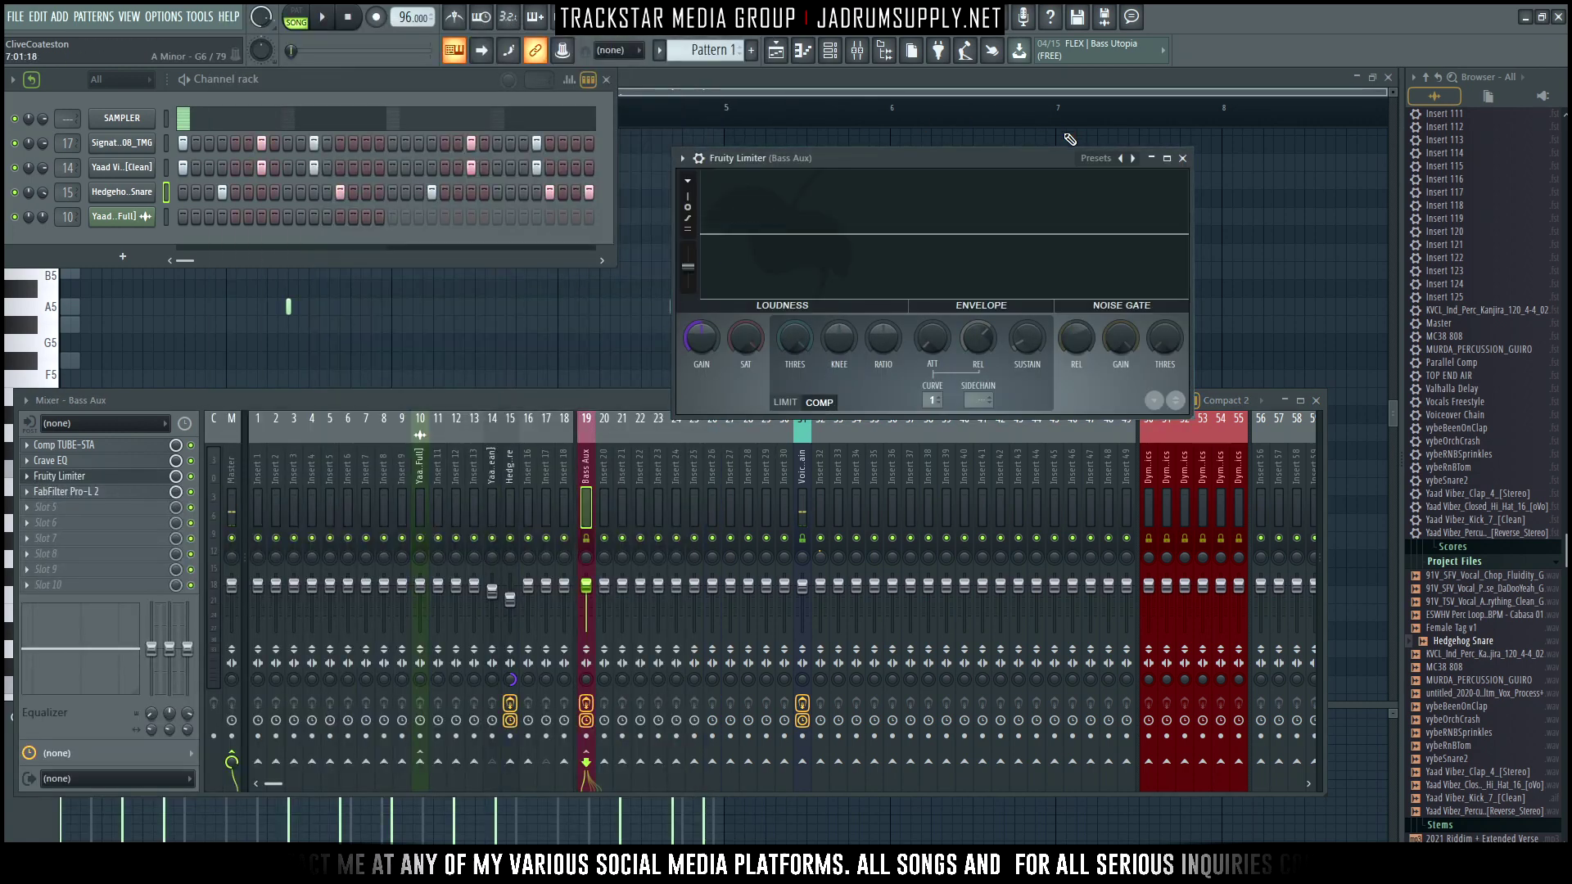
Maximize Fruity Limiter's window and set its sidechain source to Yaad Vibez_Kick_7_[Clean].
drag(1028, 159, 964, 151)
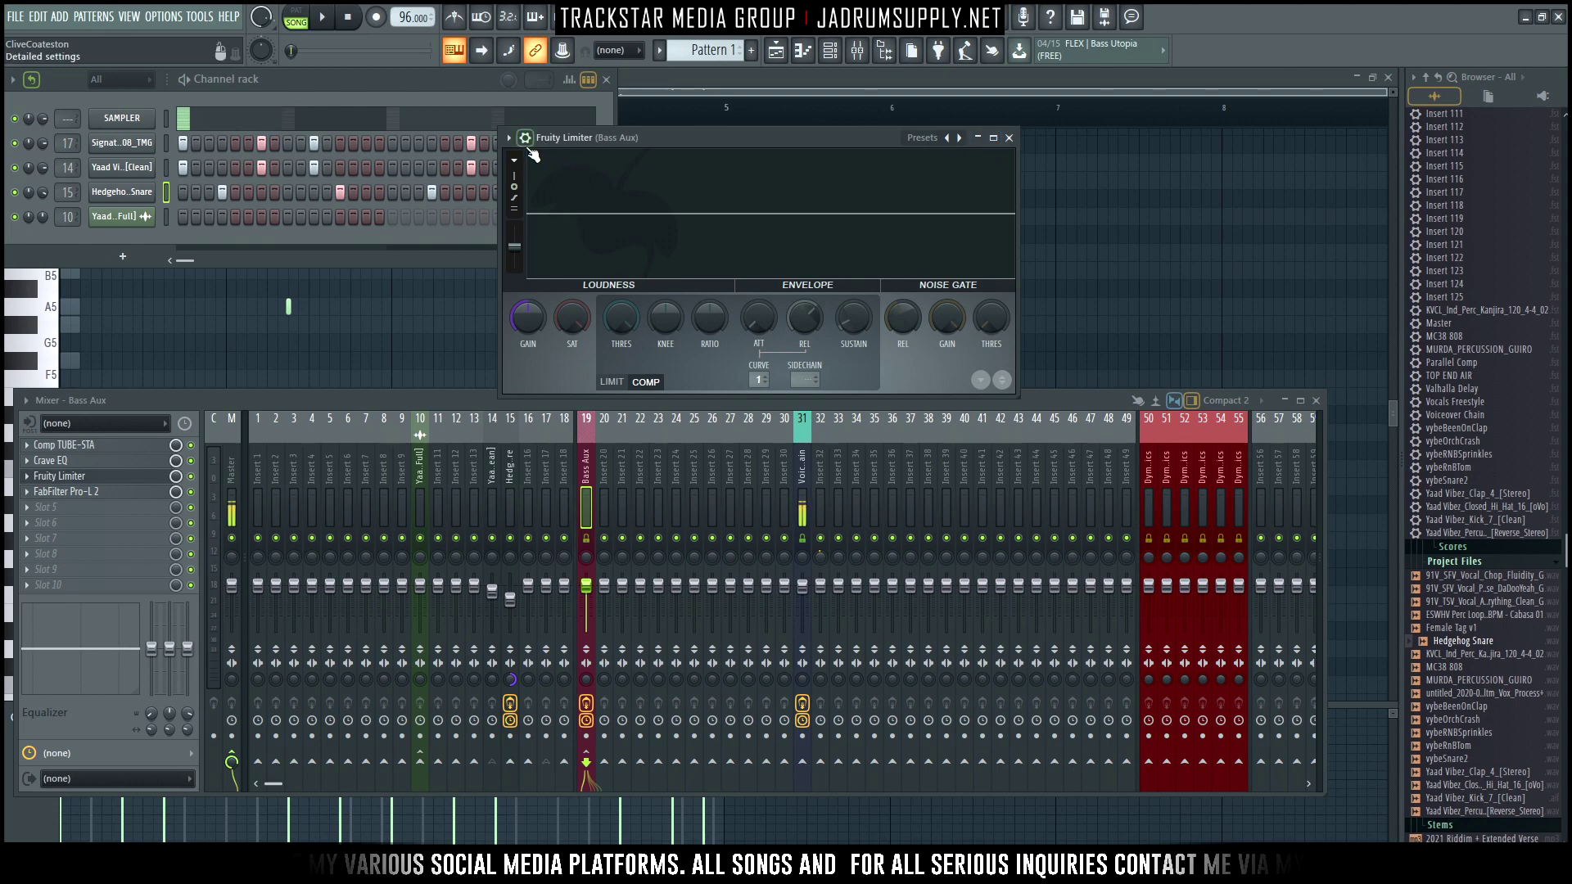
click(532, 155)
click(534, 145)
click(534, 145)
click(534, 146)
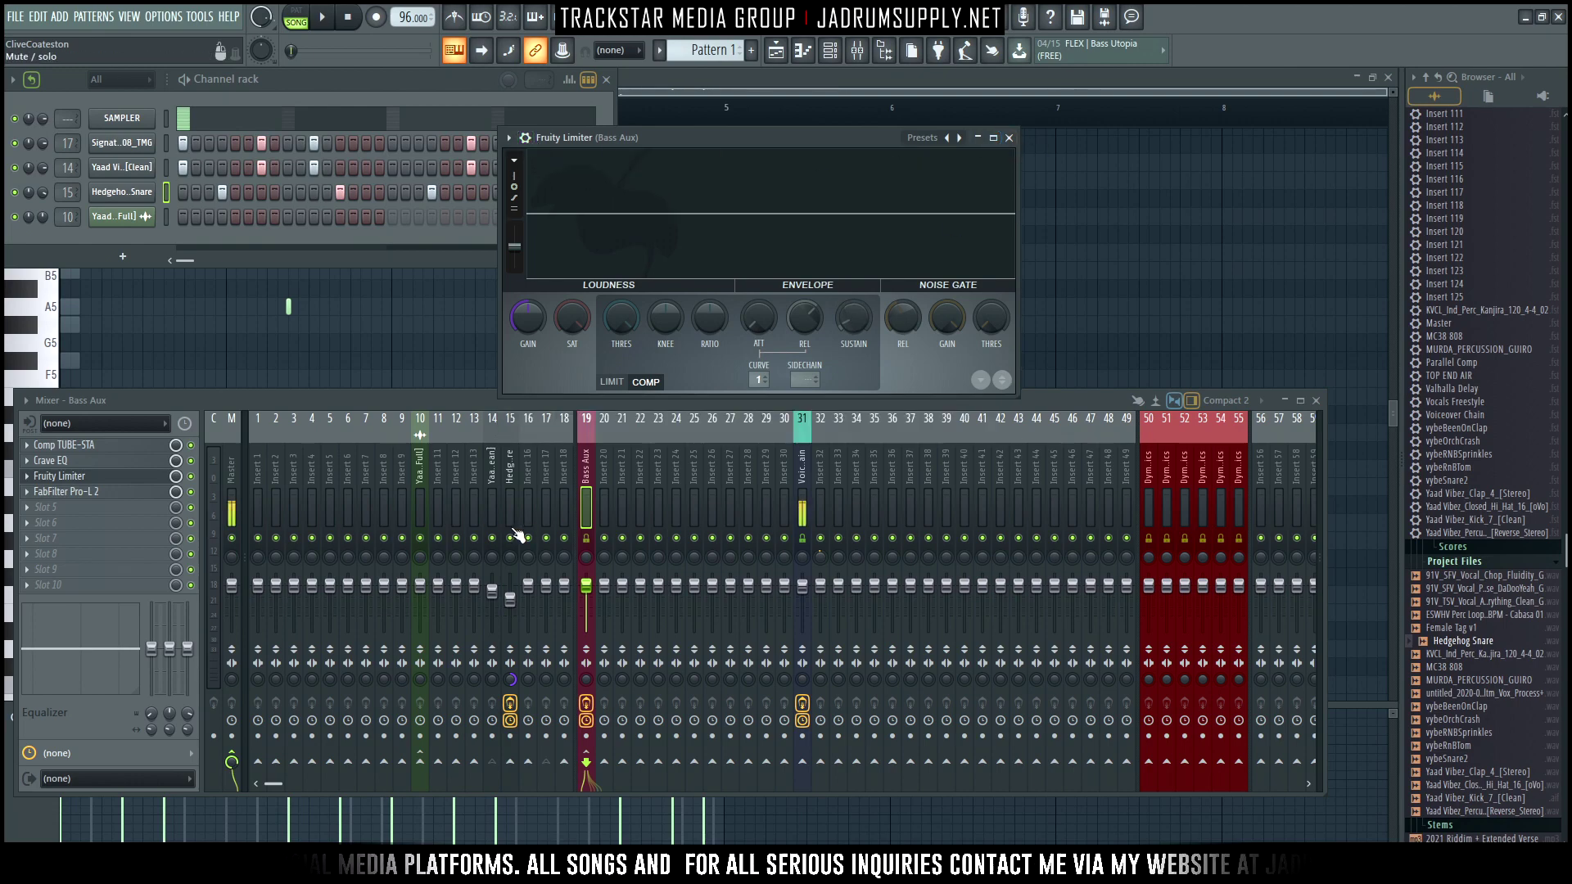
click(994, 138)
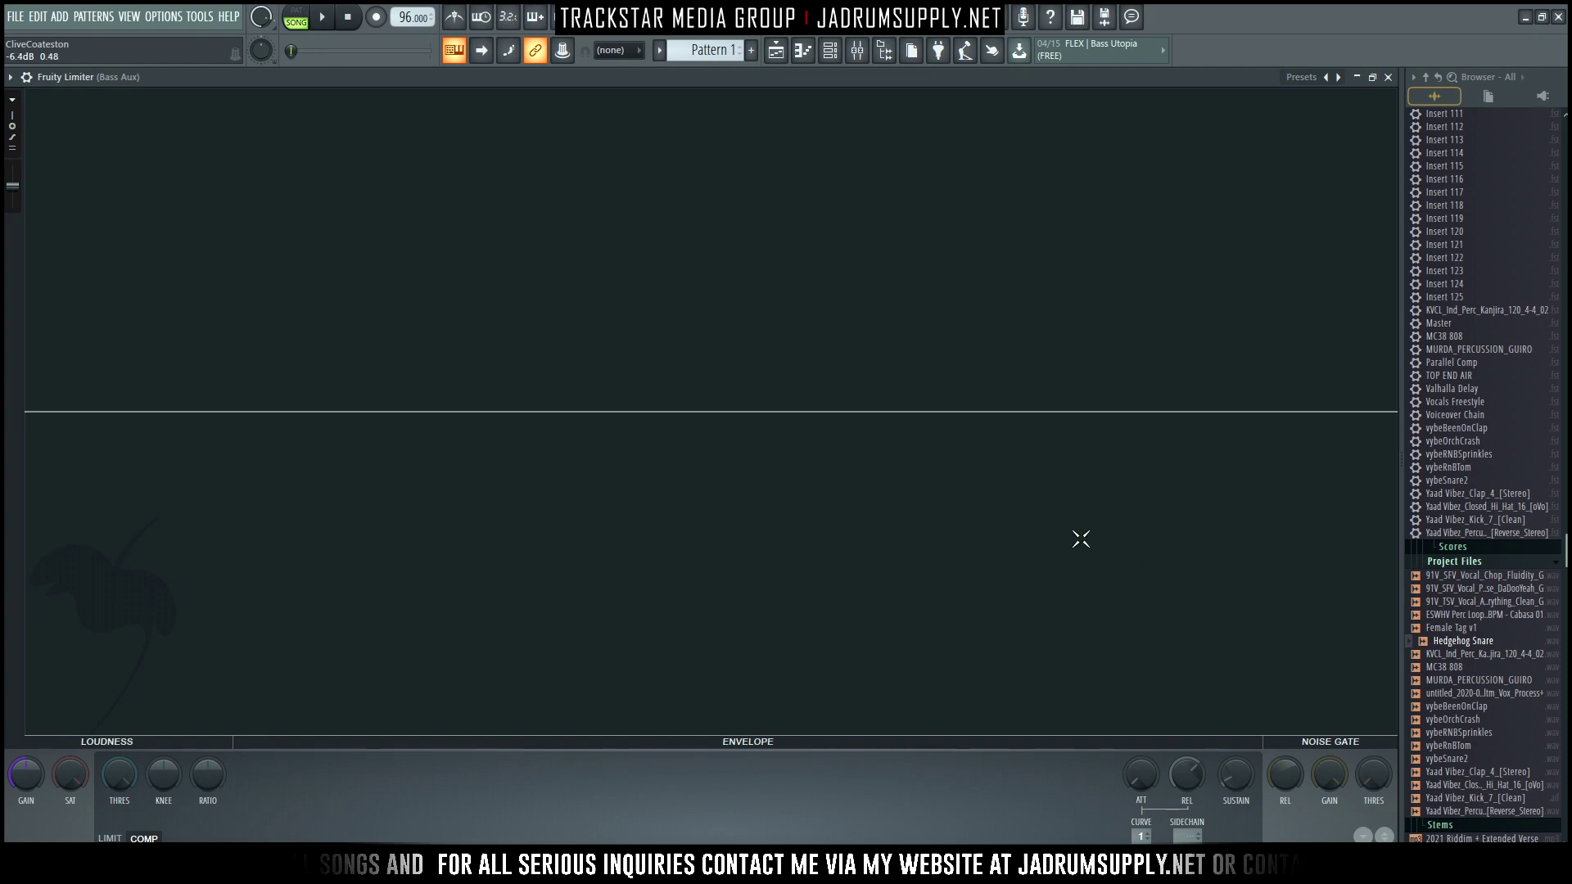
click(1185, 835)
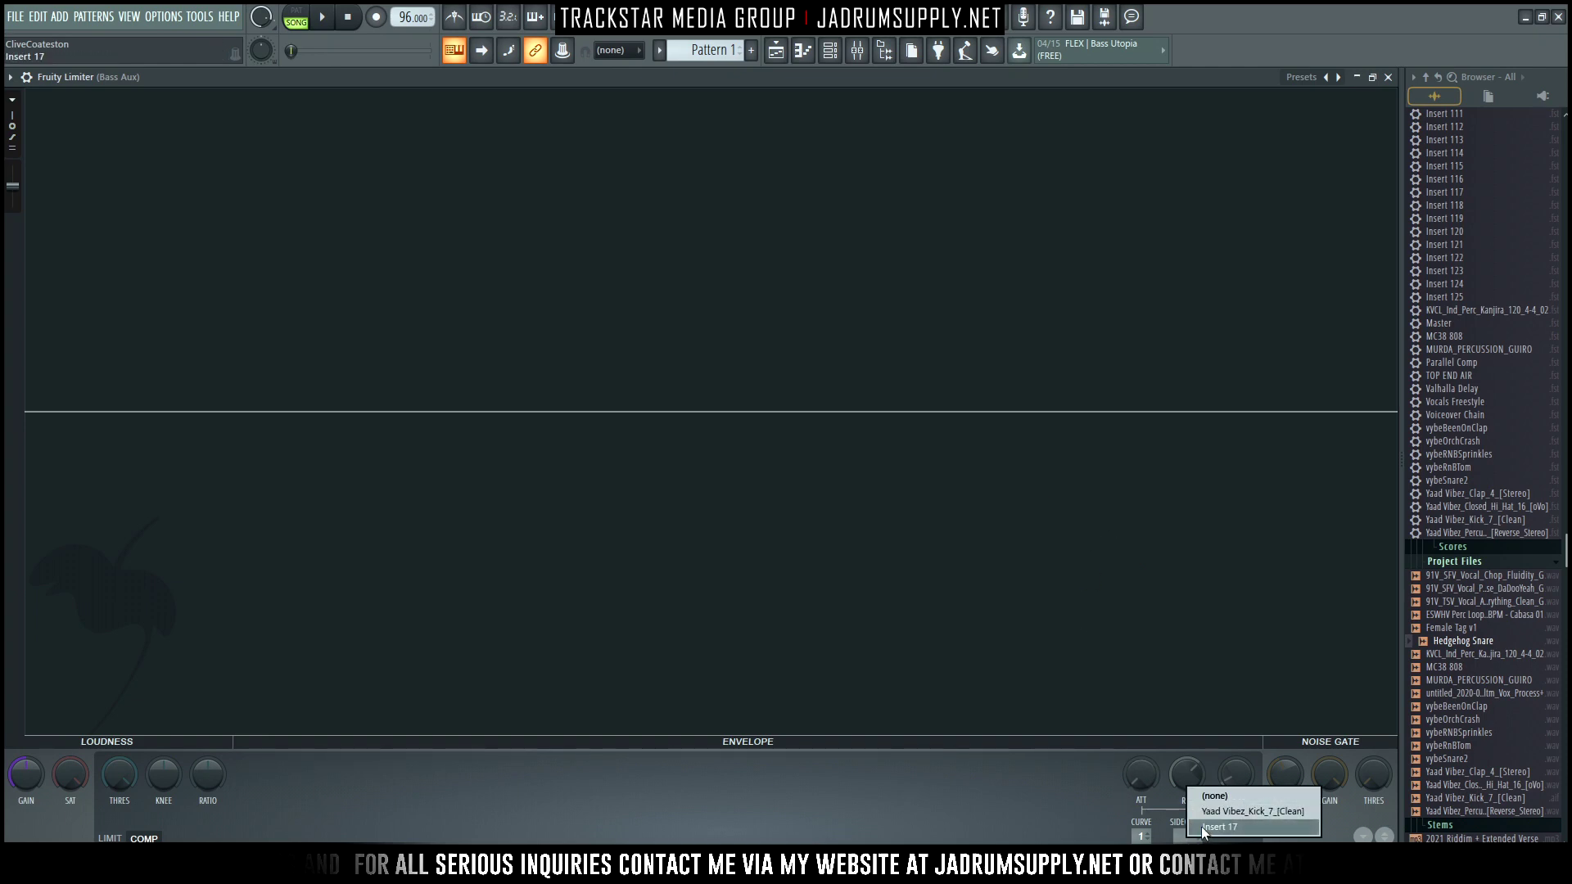
click(1237, 813)
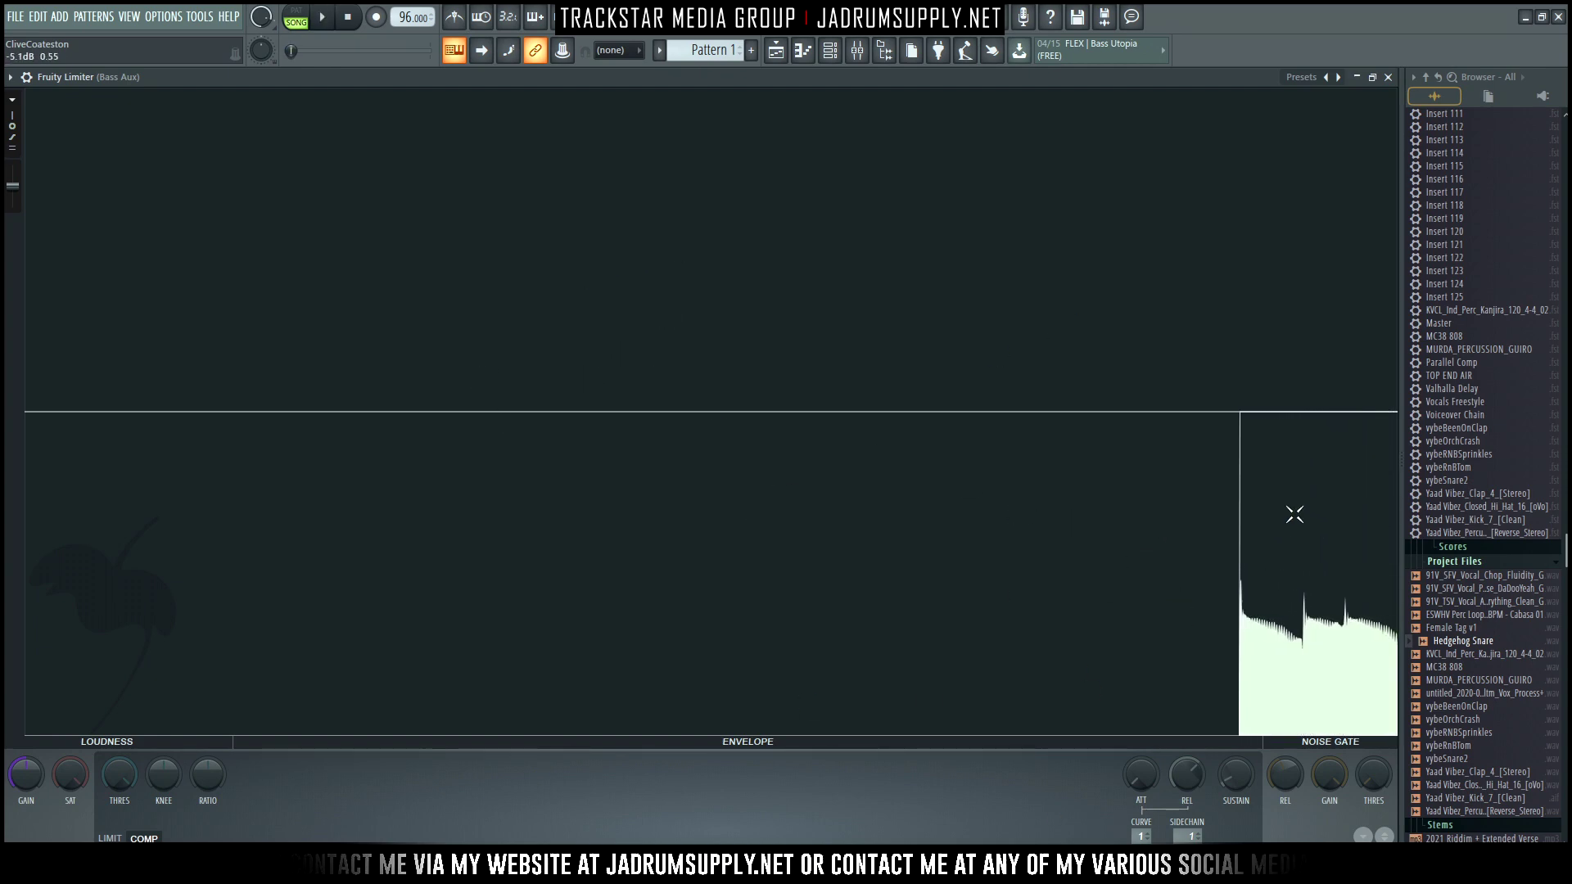
Lower Fruity Limiter's compressor threshold and set the knee to 100%, playing the beat between adjustments.
drag(120, 774, 119, 801)
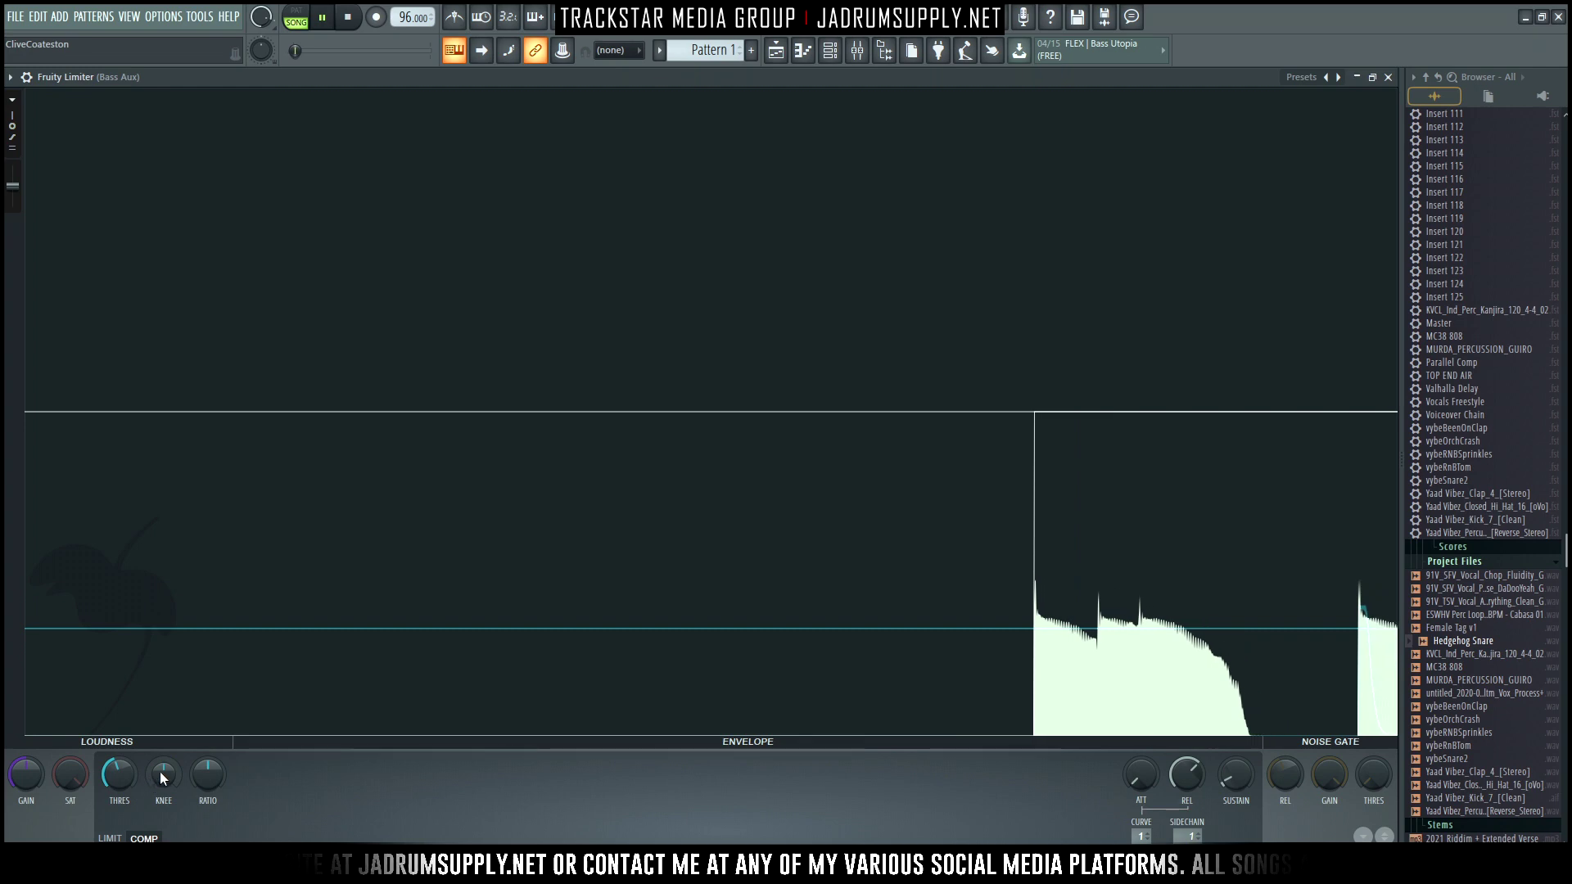
drag(164, 774, 164, 819)
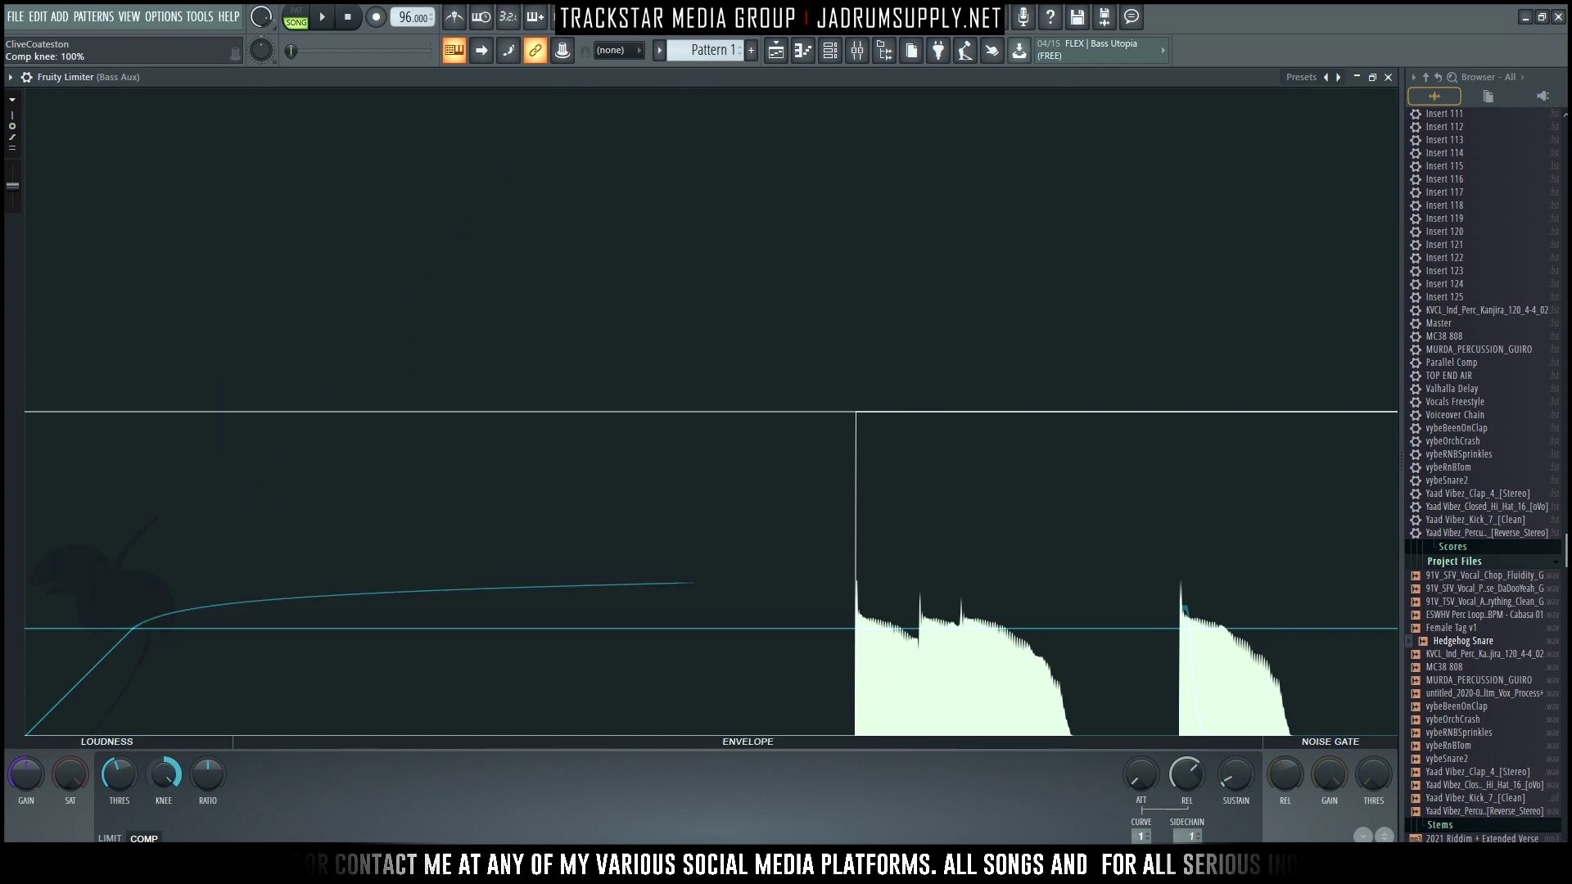
key(space)
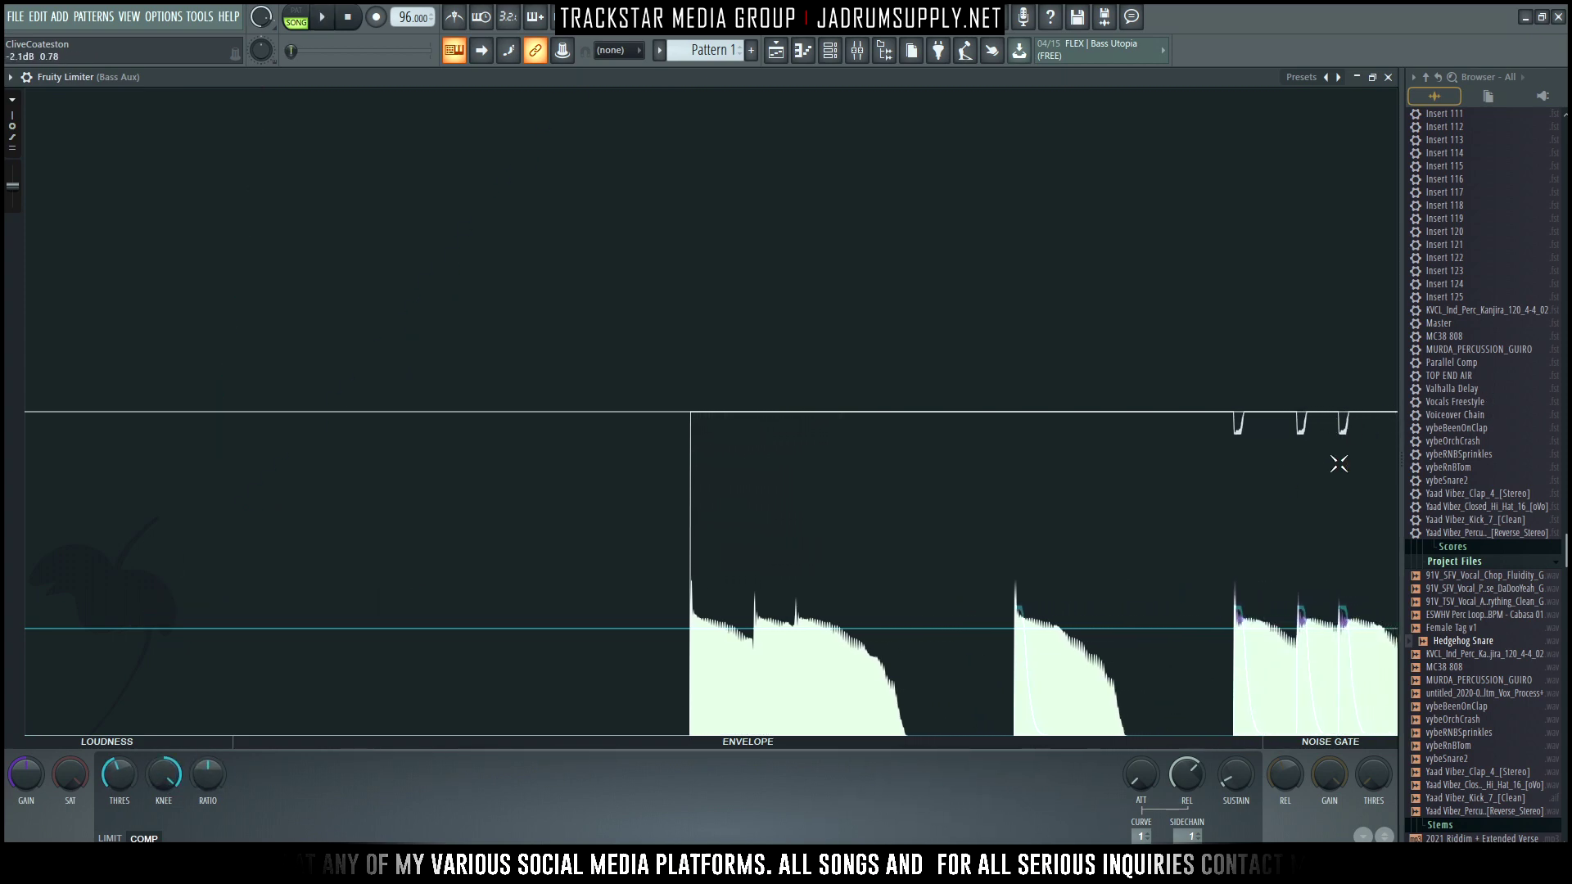
key(space)
drag(110, 782, 110, 791)
key(space)
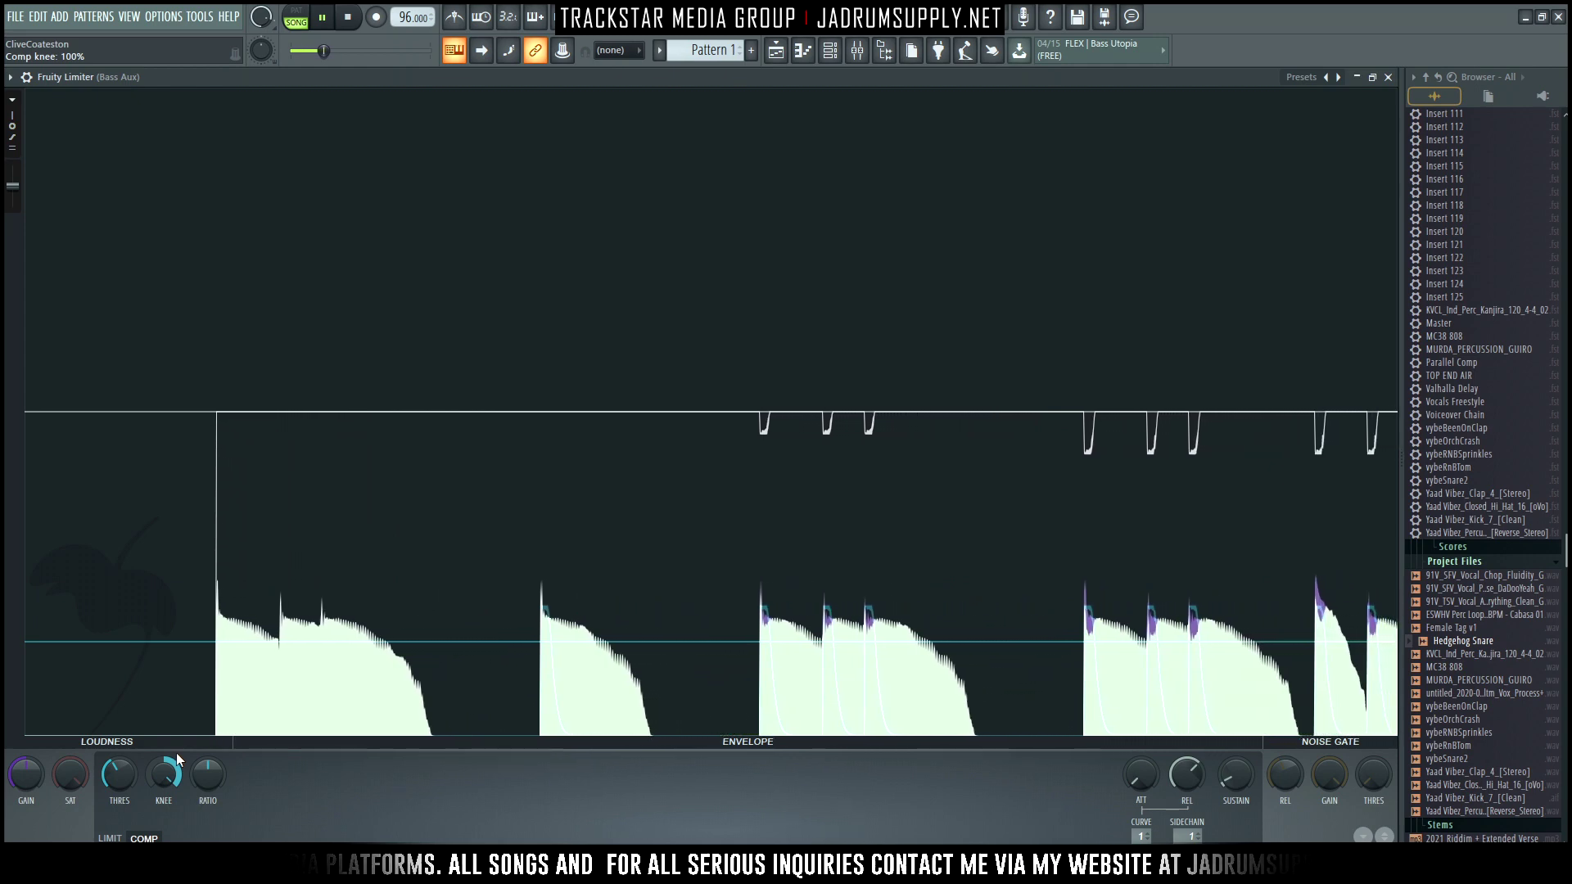
key(space)
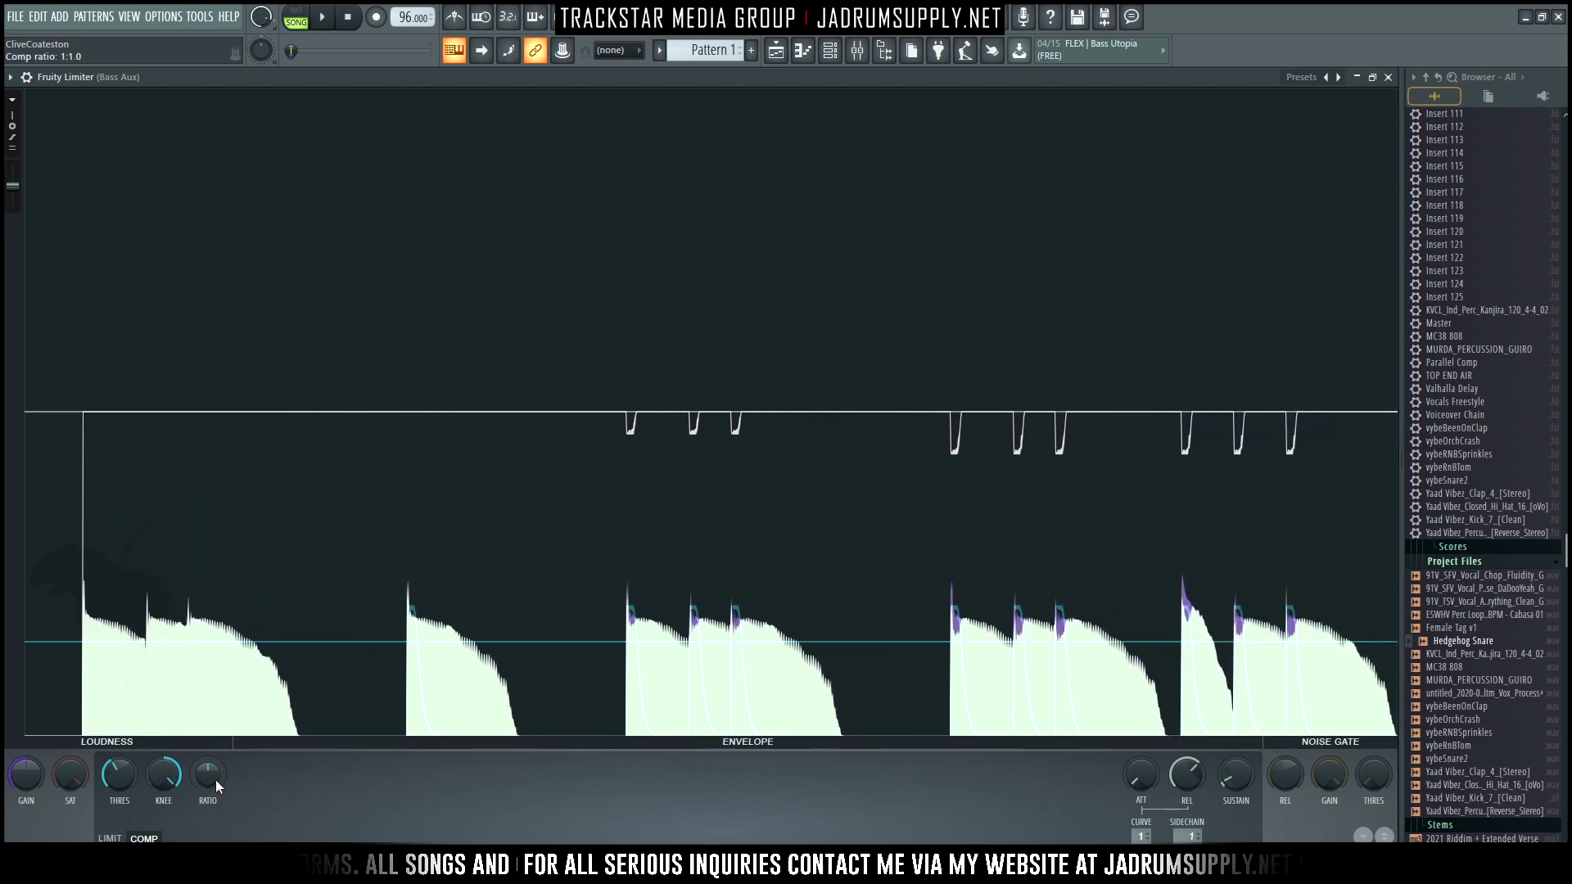
Raise Fruity Limiter's compressor ratio and shorten its release time, auditioning the beat after each change.
drag(208, 773, 208, 761)
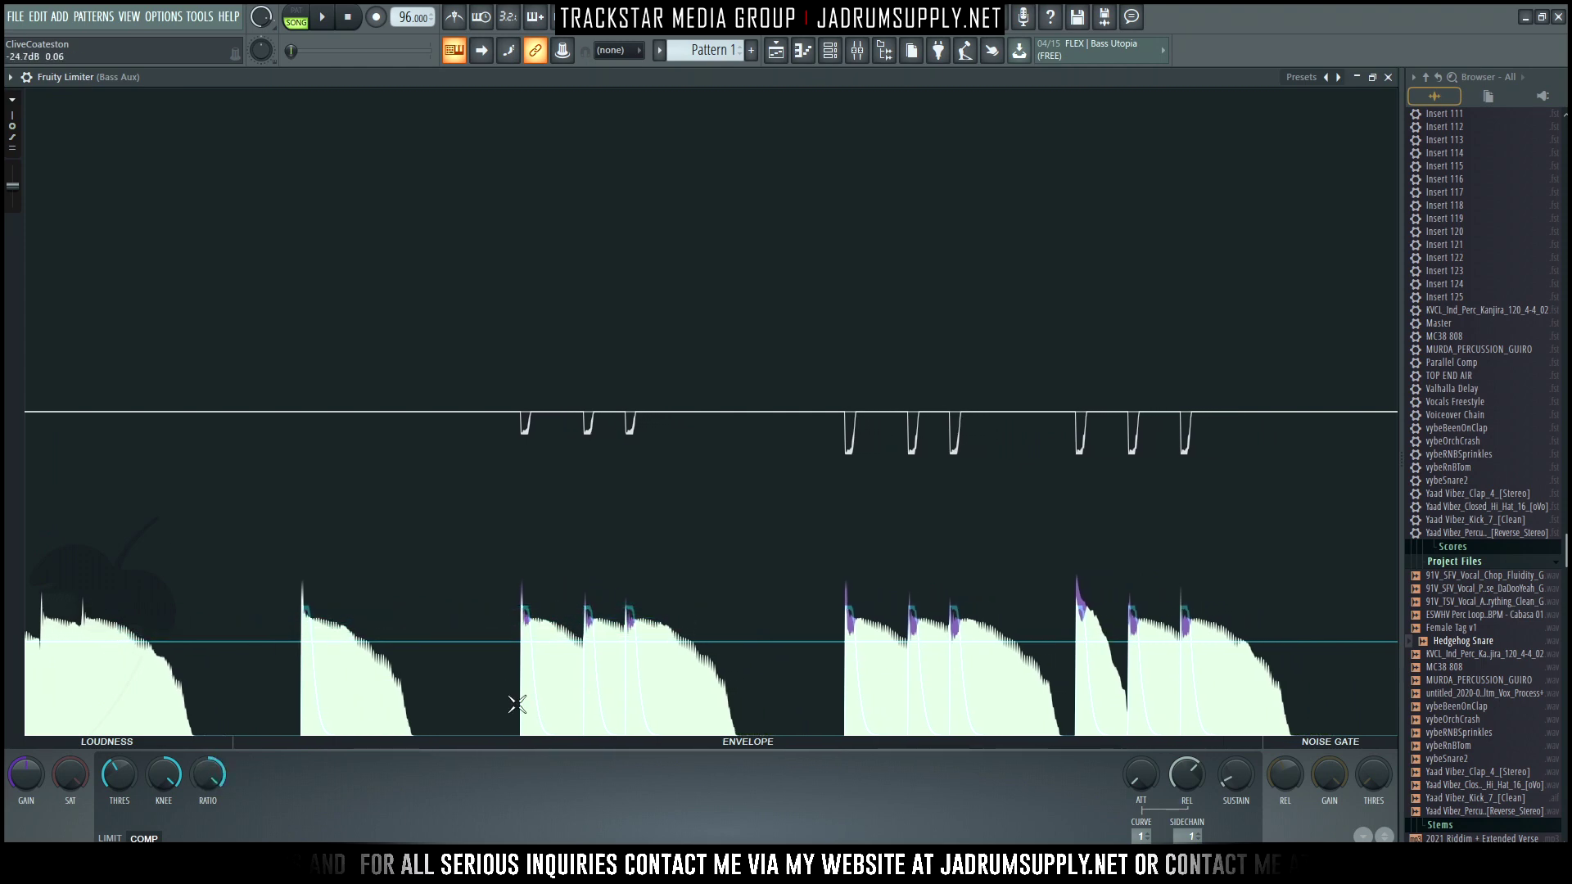
key(space)
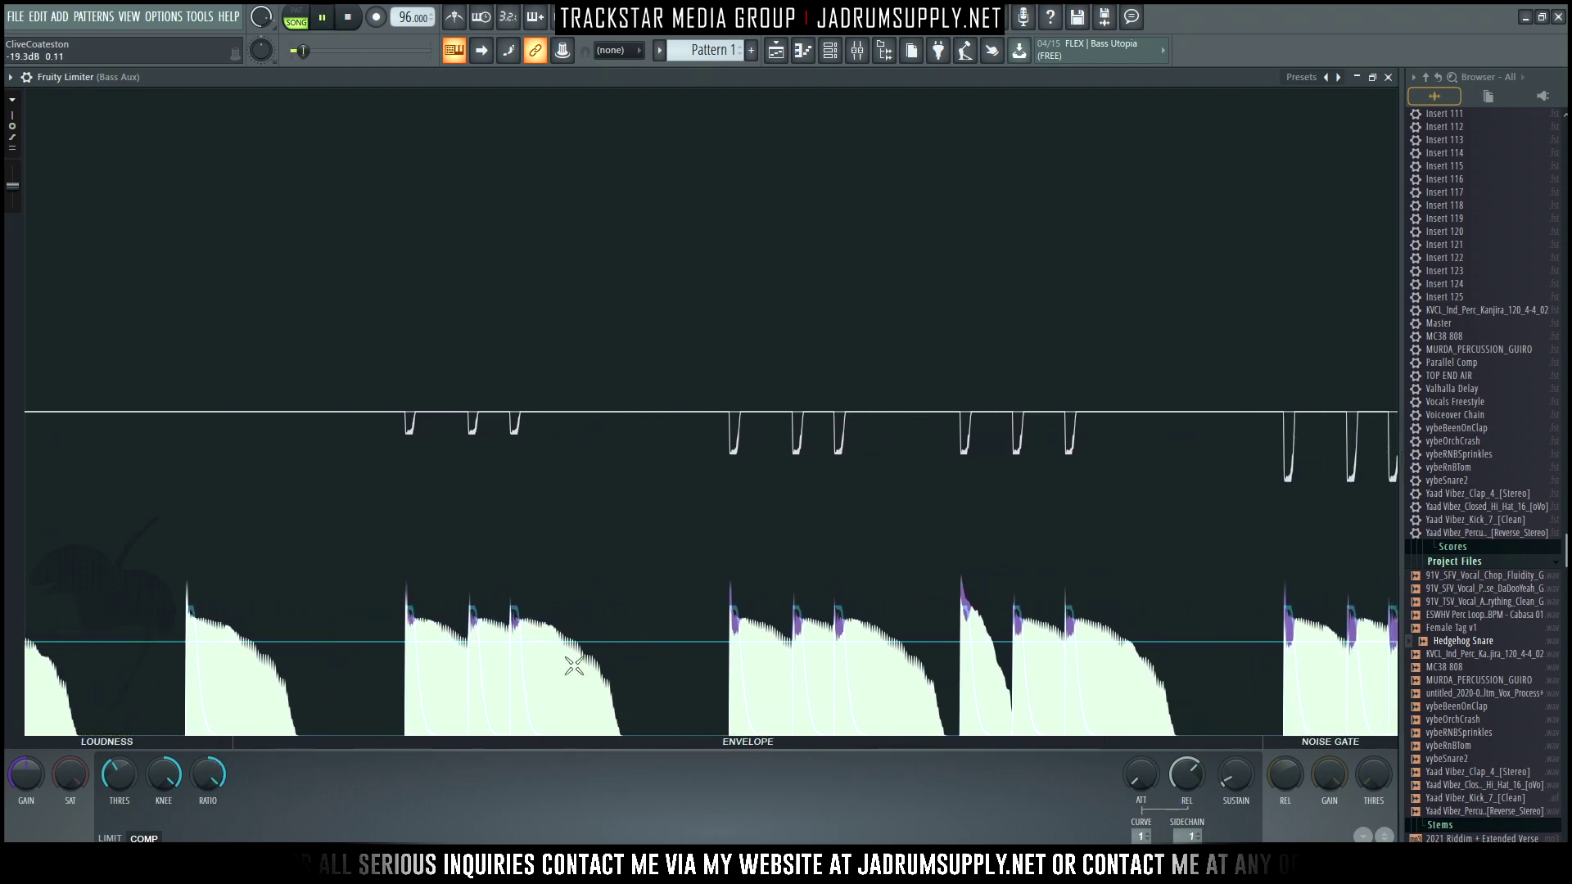
key(space)
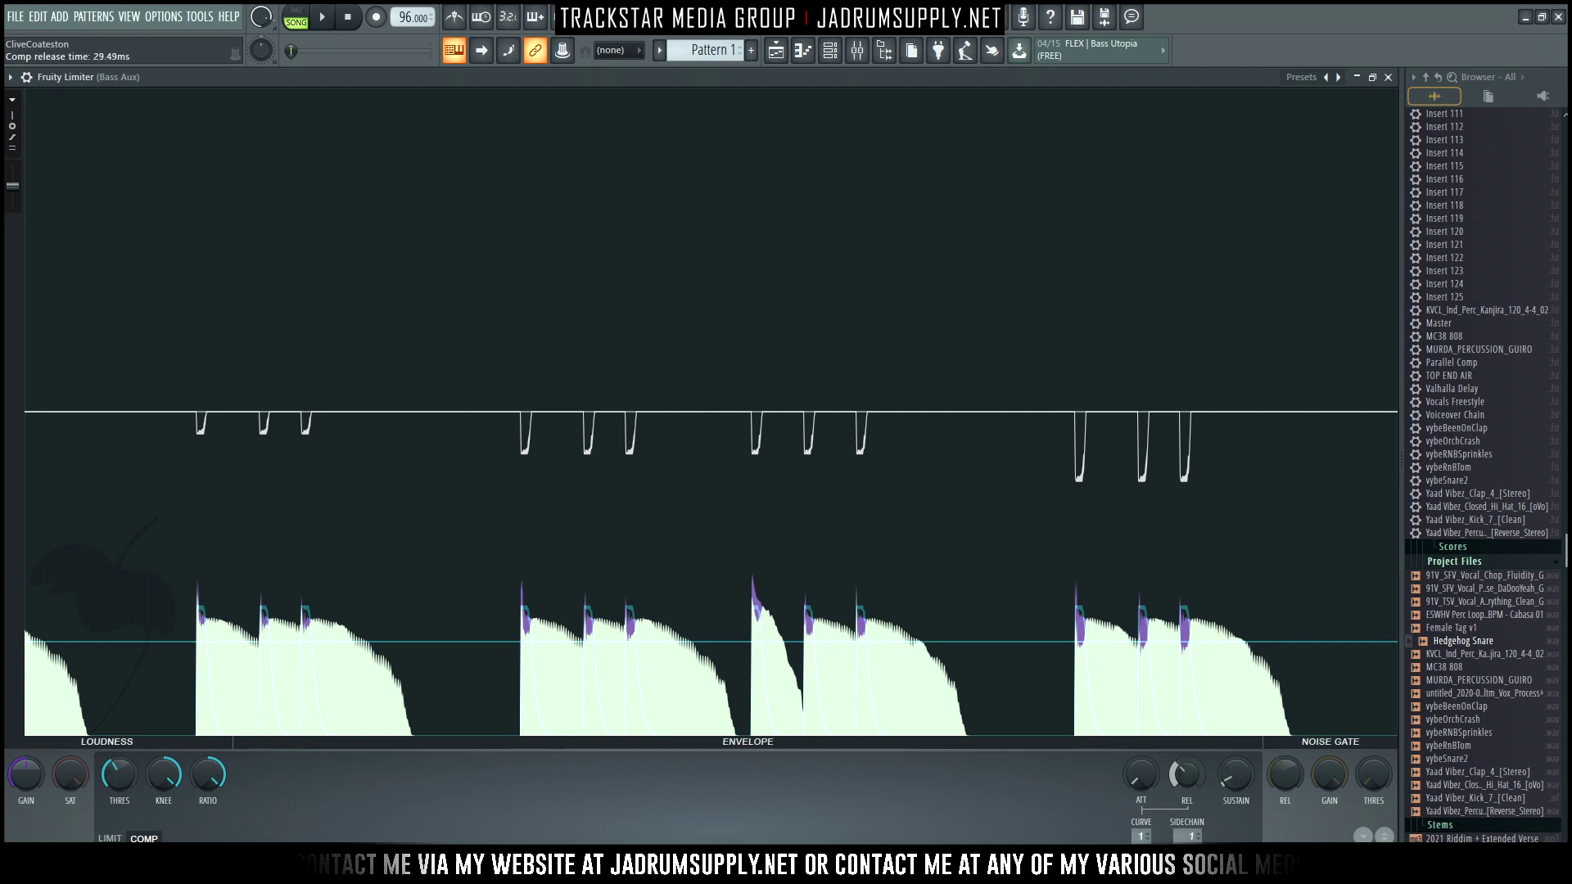
key(space)
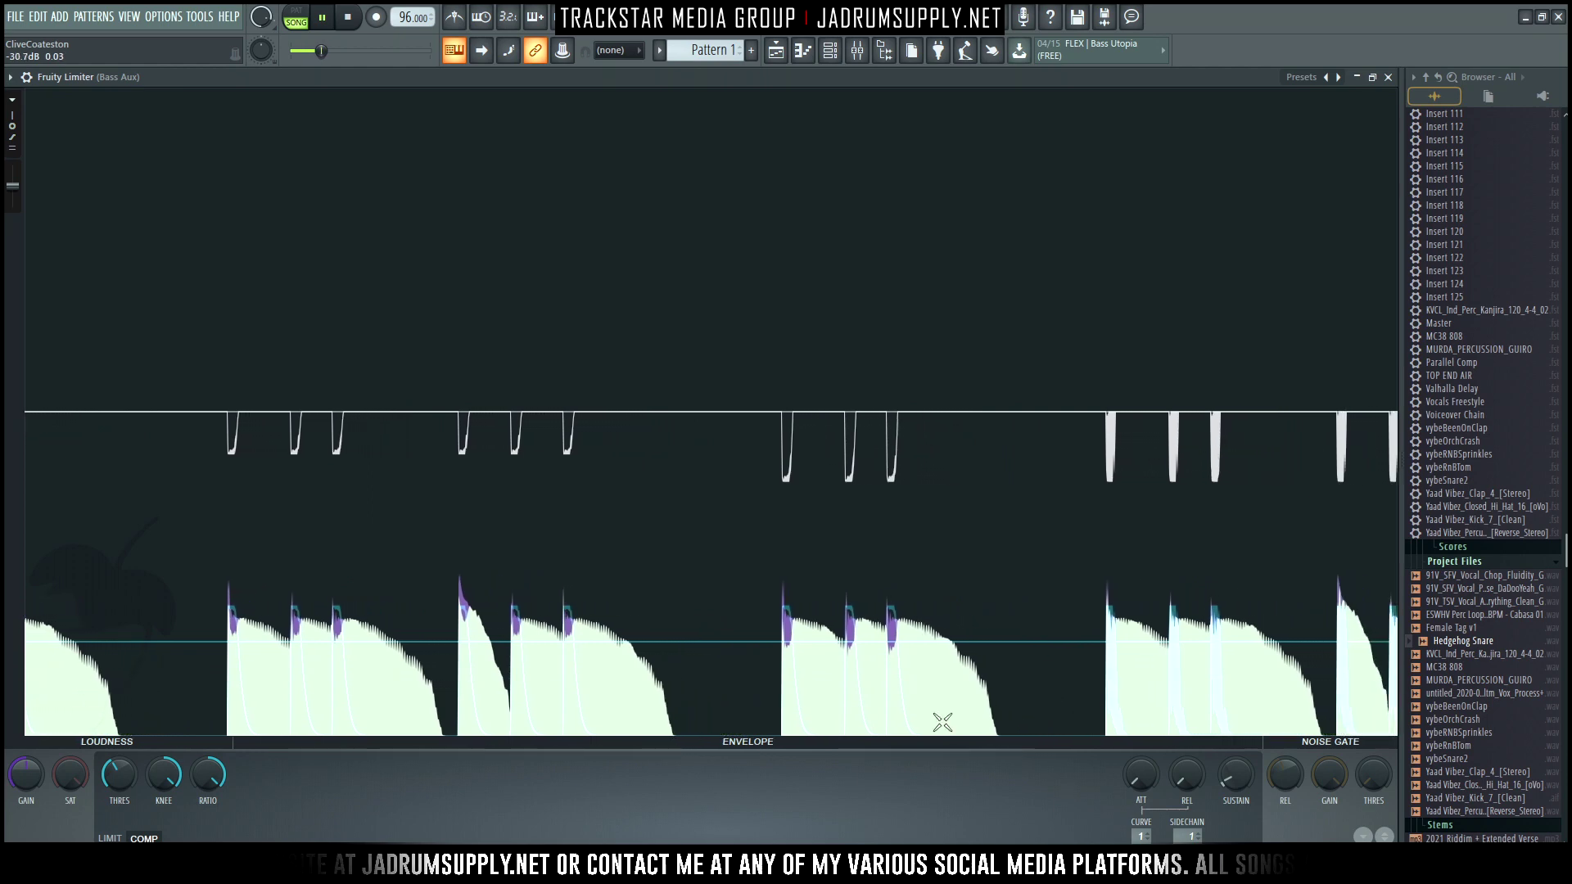
Lower Fruity Limiter's compressor threshold further, raise its loudness gain, and play the beat.
mouse_move(116, 787)
mouse_down()
mouse_move(117, 773)
mouse_move(116, 806)
mouse_up()
key(space)
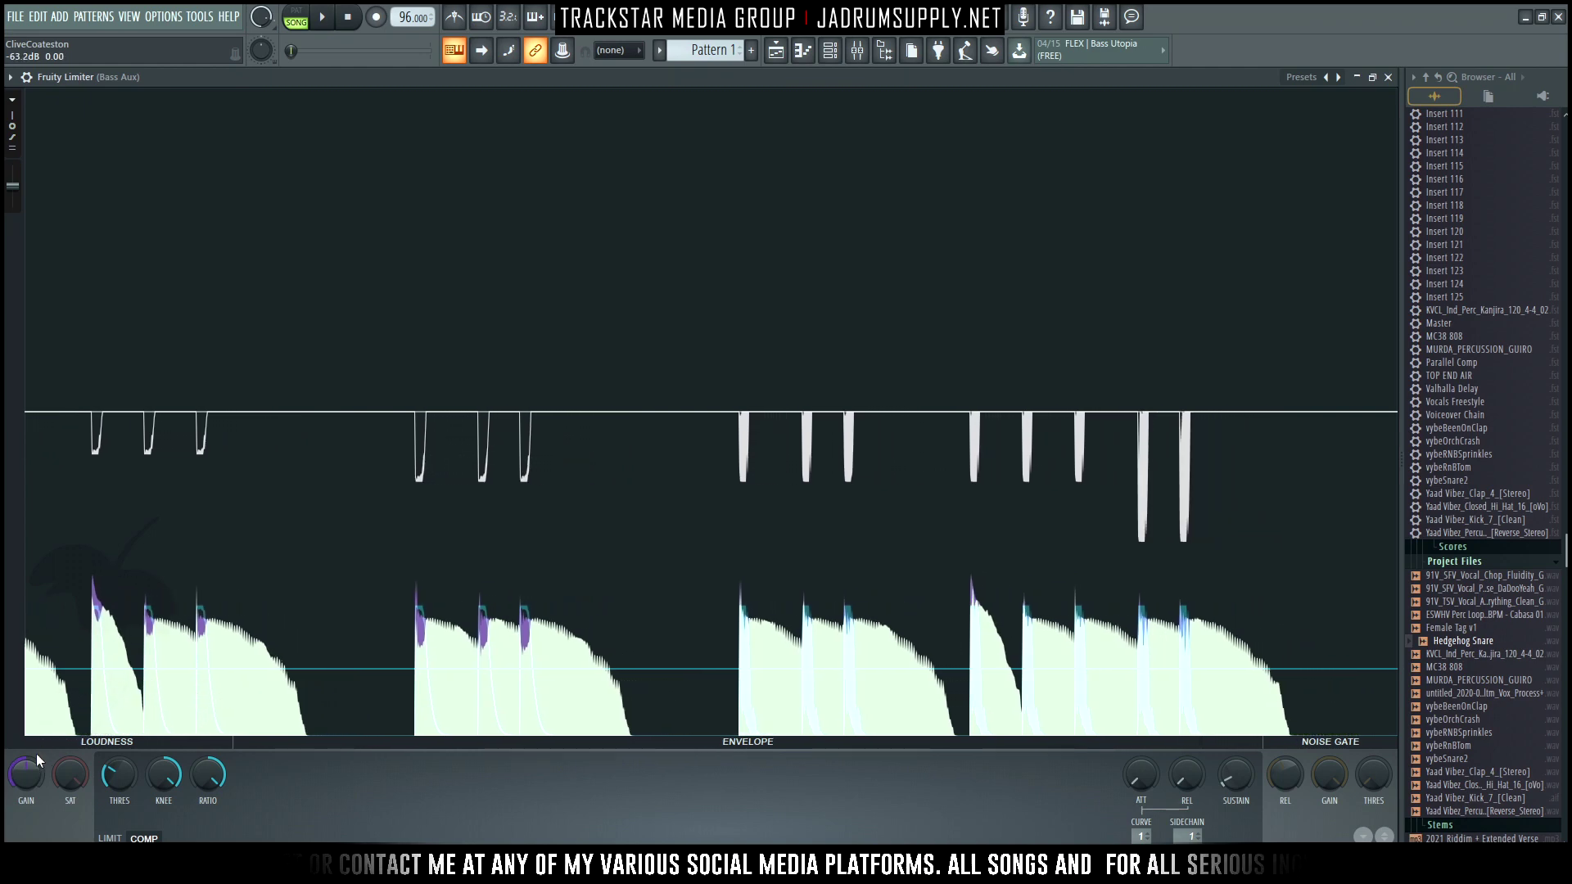
drag(26, 773, 27, 760)
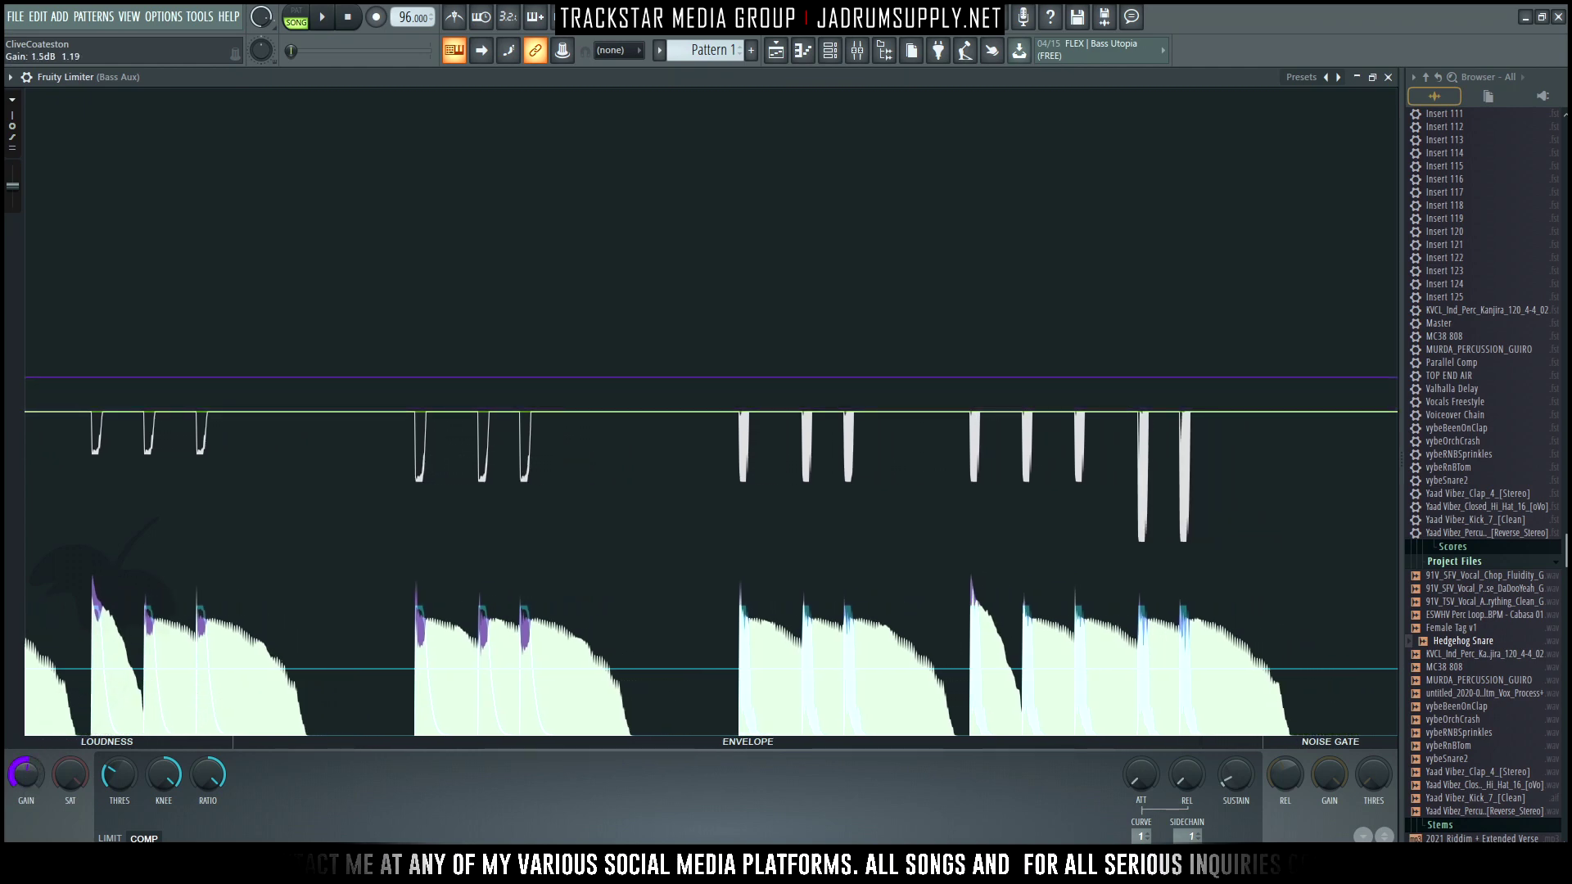
key(space)
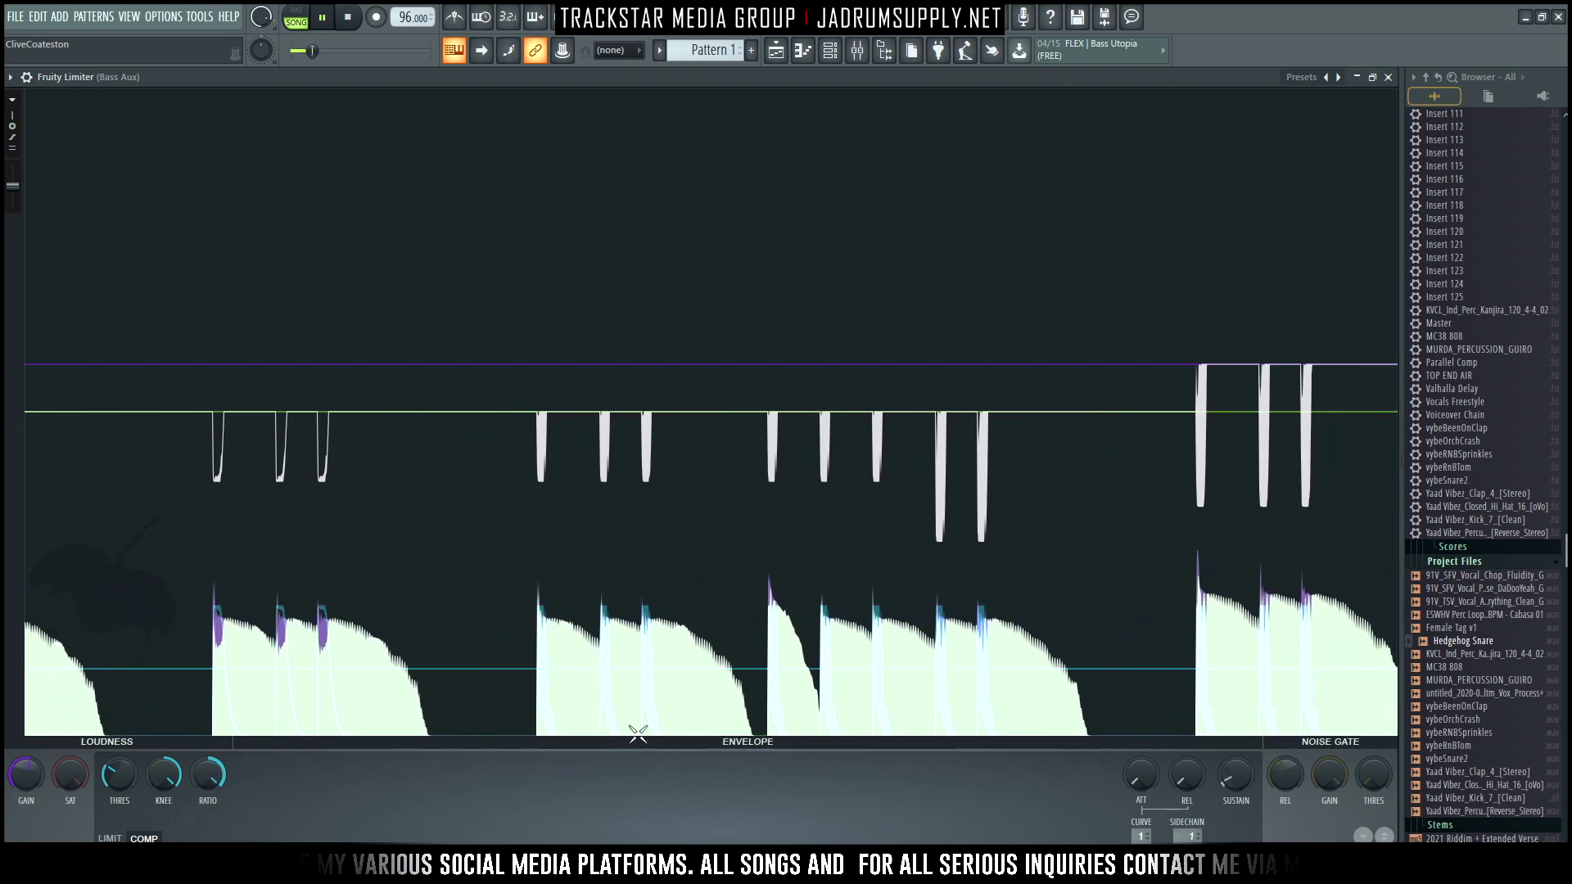
Compare the bass with Fruity Limiter bypassed and enabled while the beat plays.
click(26, 77)
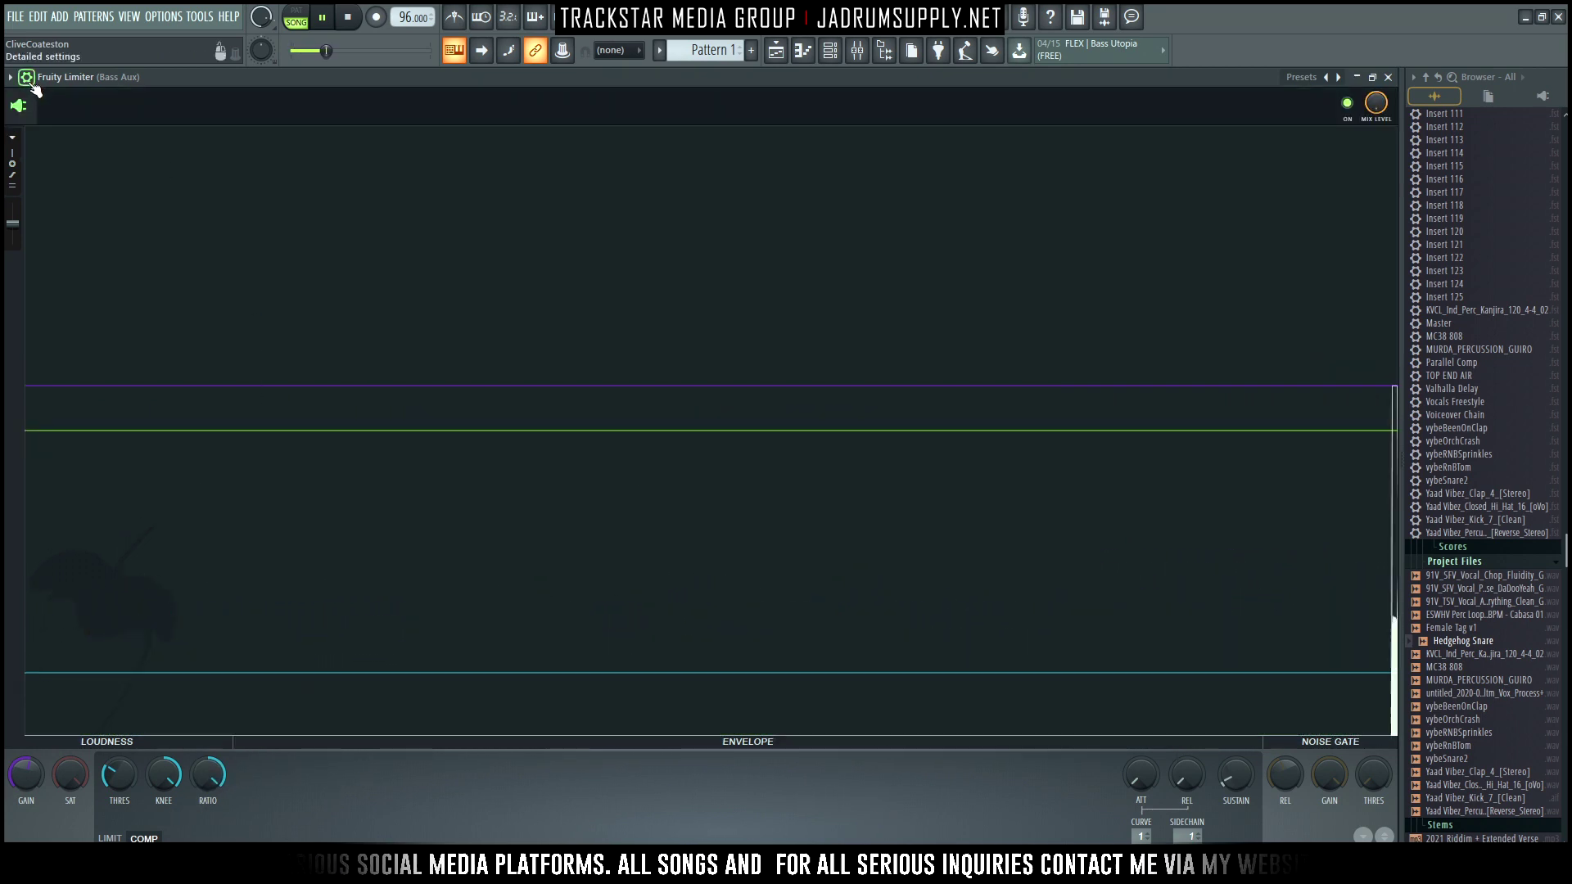
click(1357, 106)
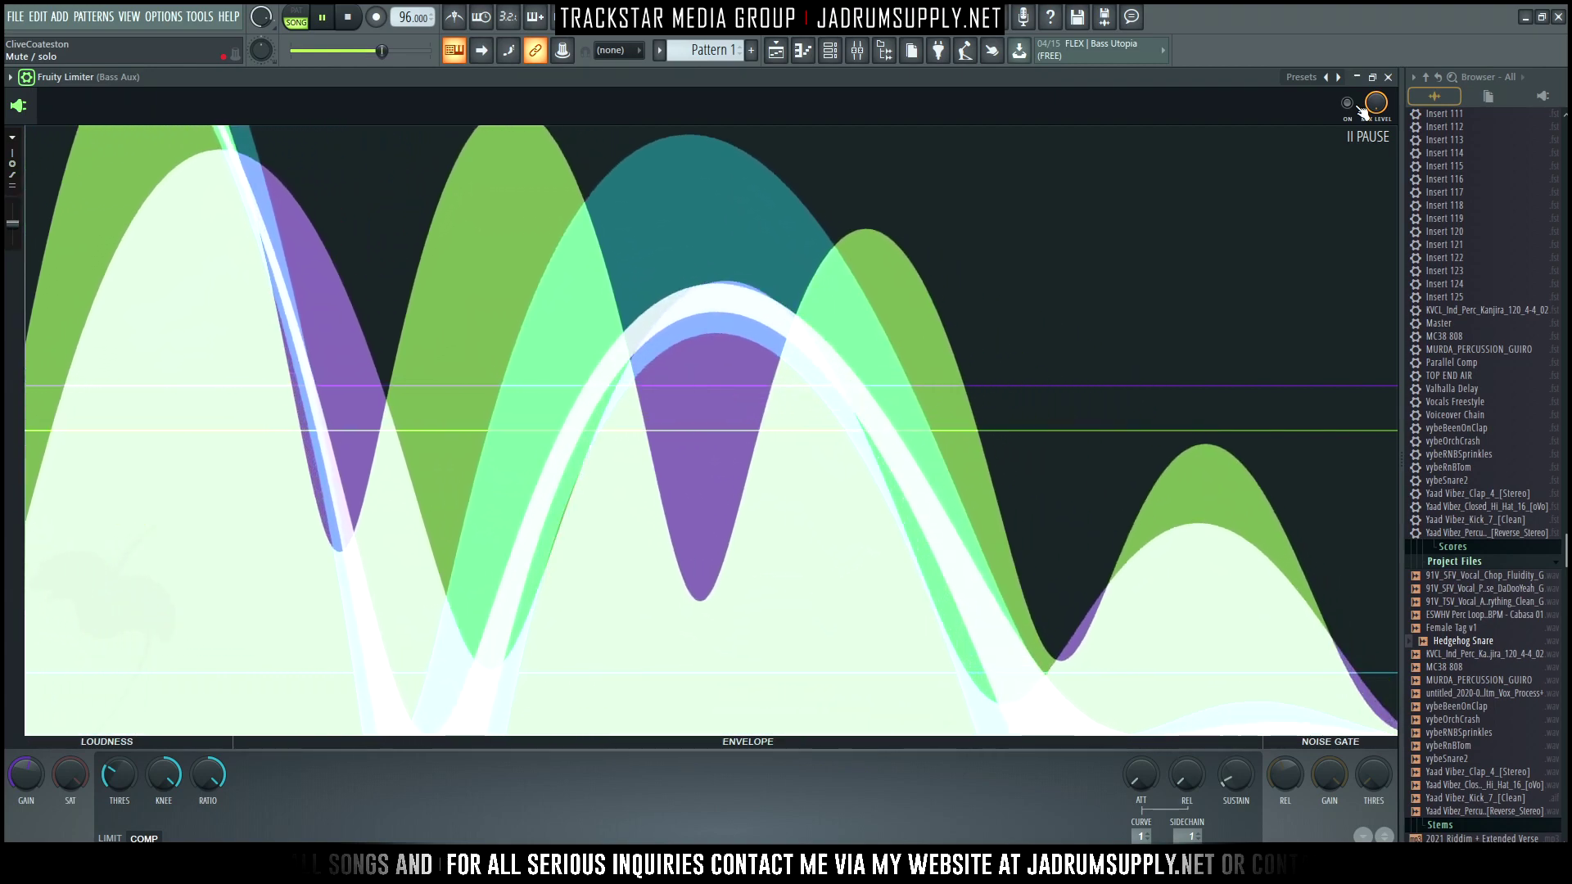
click(1357, 106)
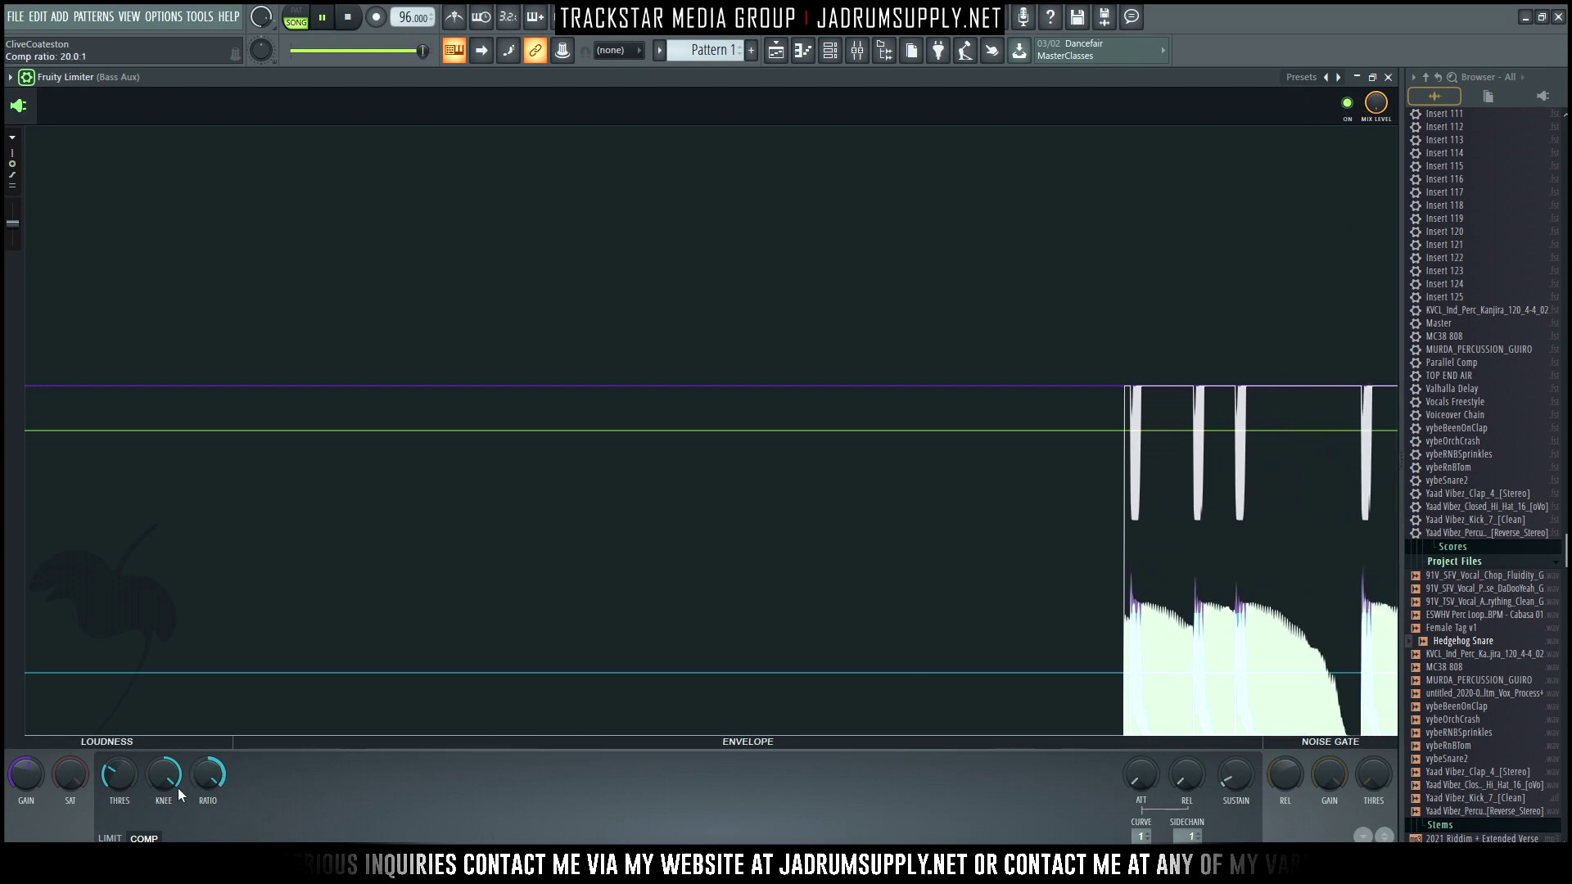
Drop Fruity Limiter's compressor threshold to -60.0 dB, raise it to -13.2 dB, then stop playback and restore the window size.
drag(119, 774, 119, 794)
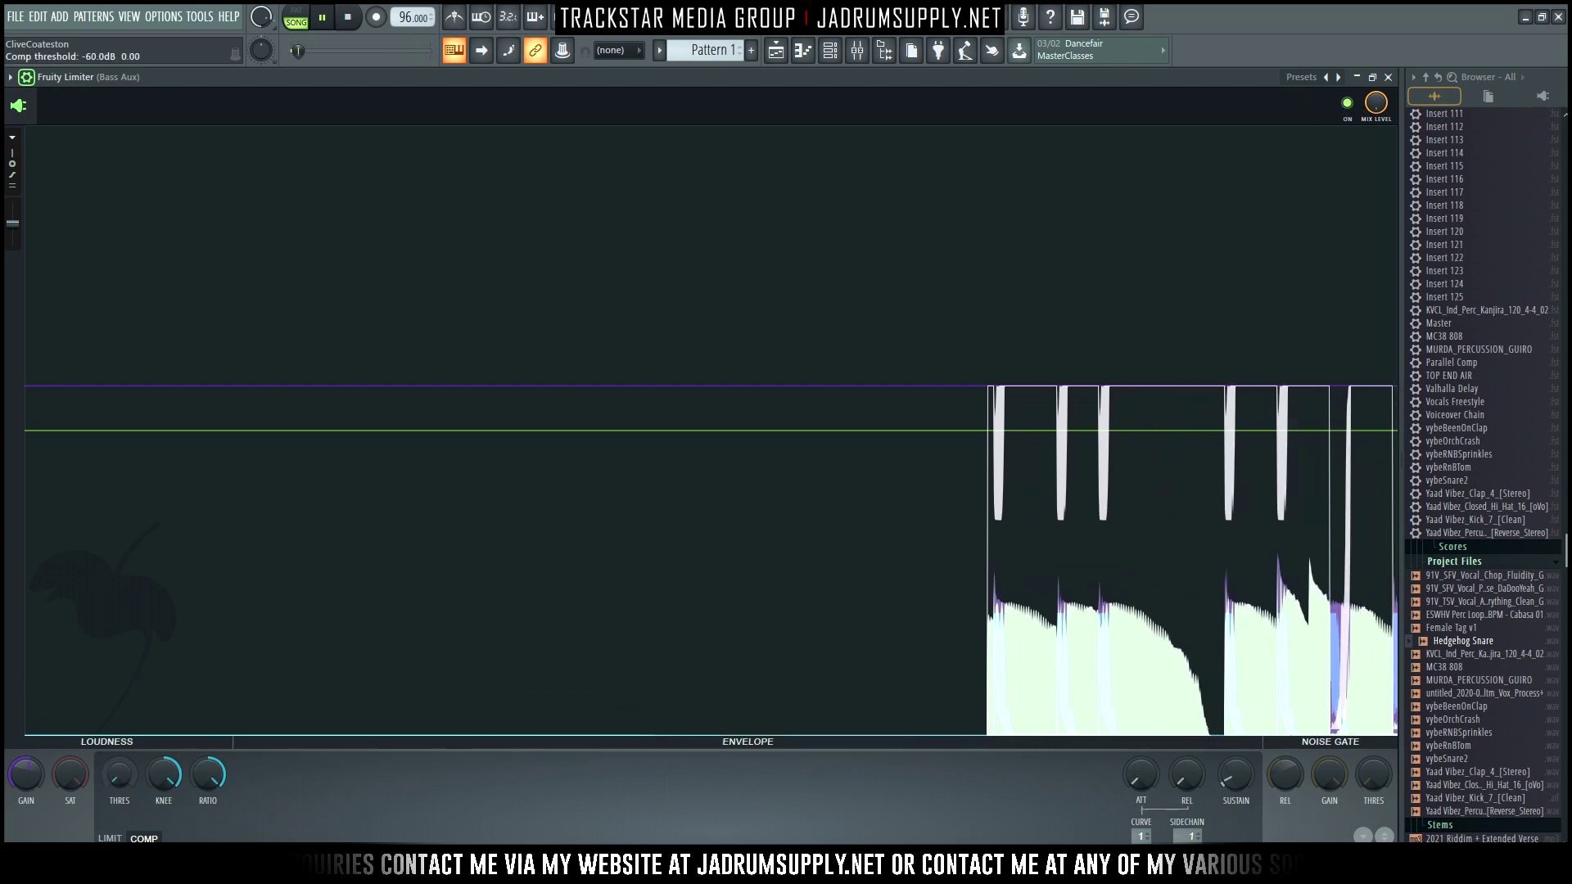
drag(119, 773, 119, 705)
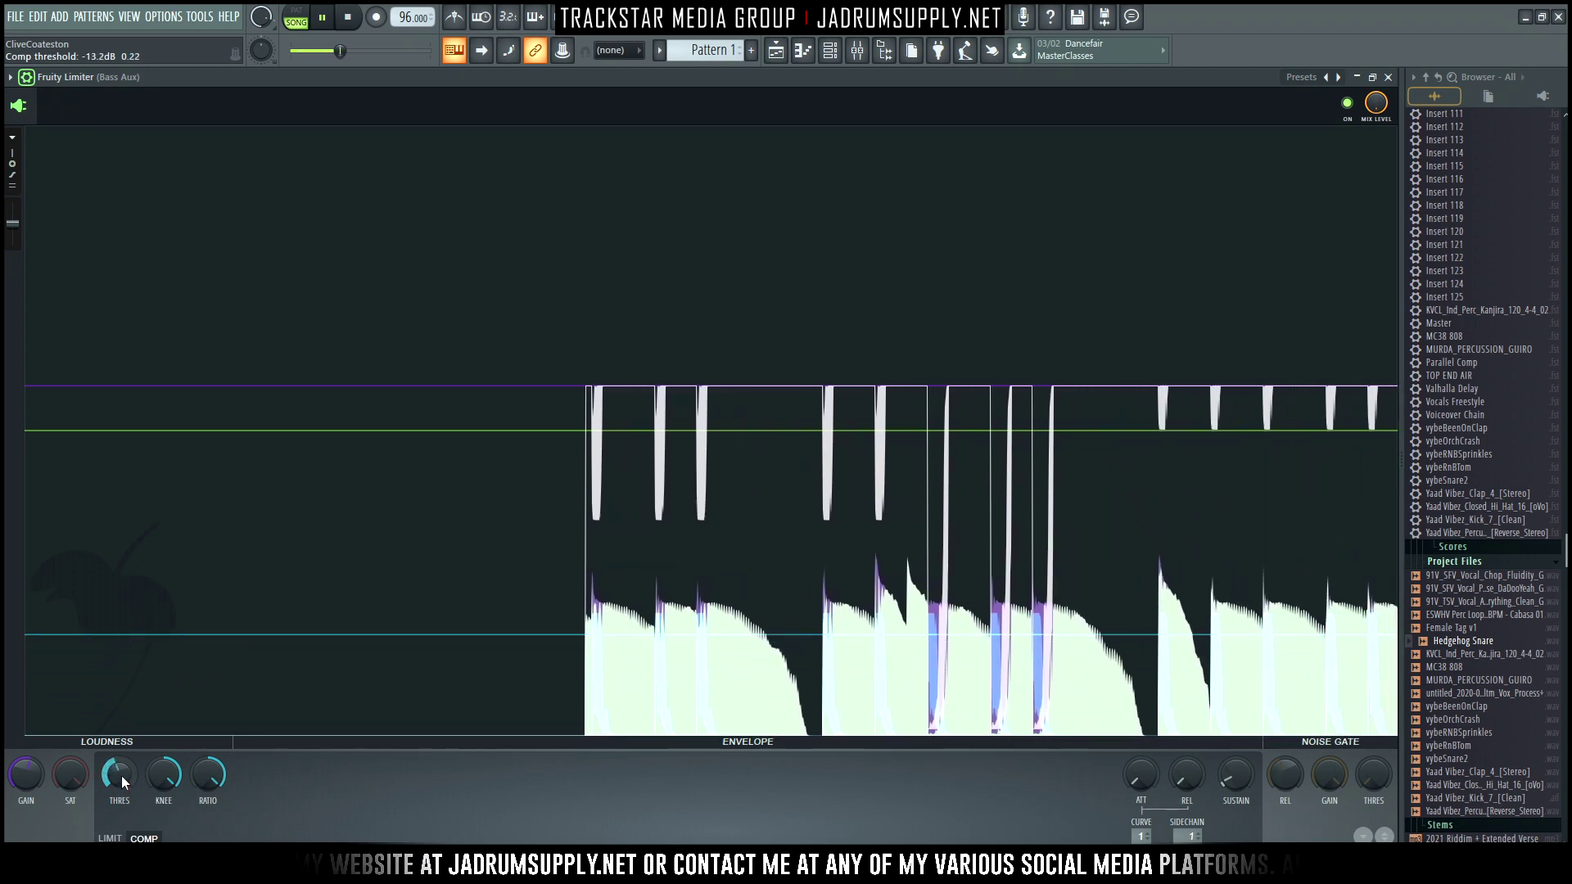
key(space)
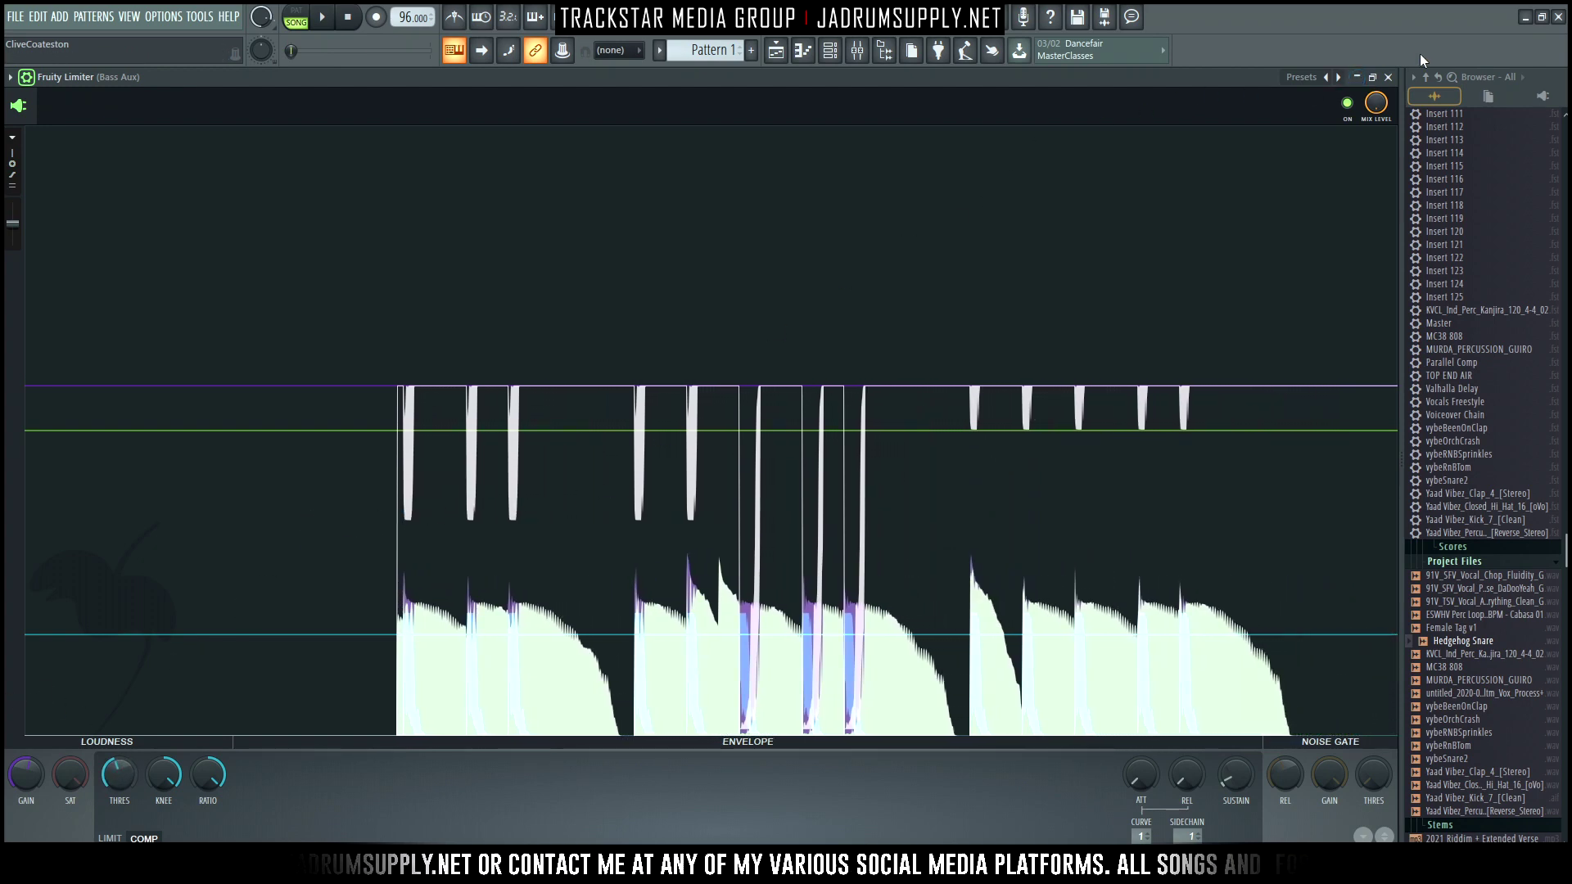
double_click(1211, 79)
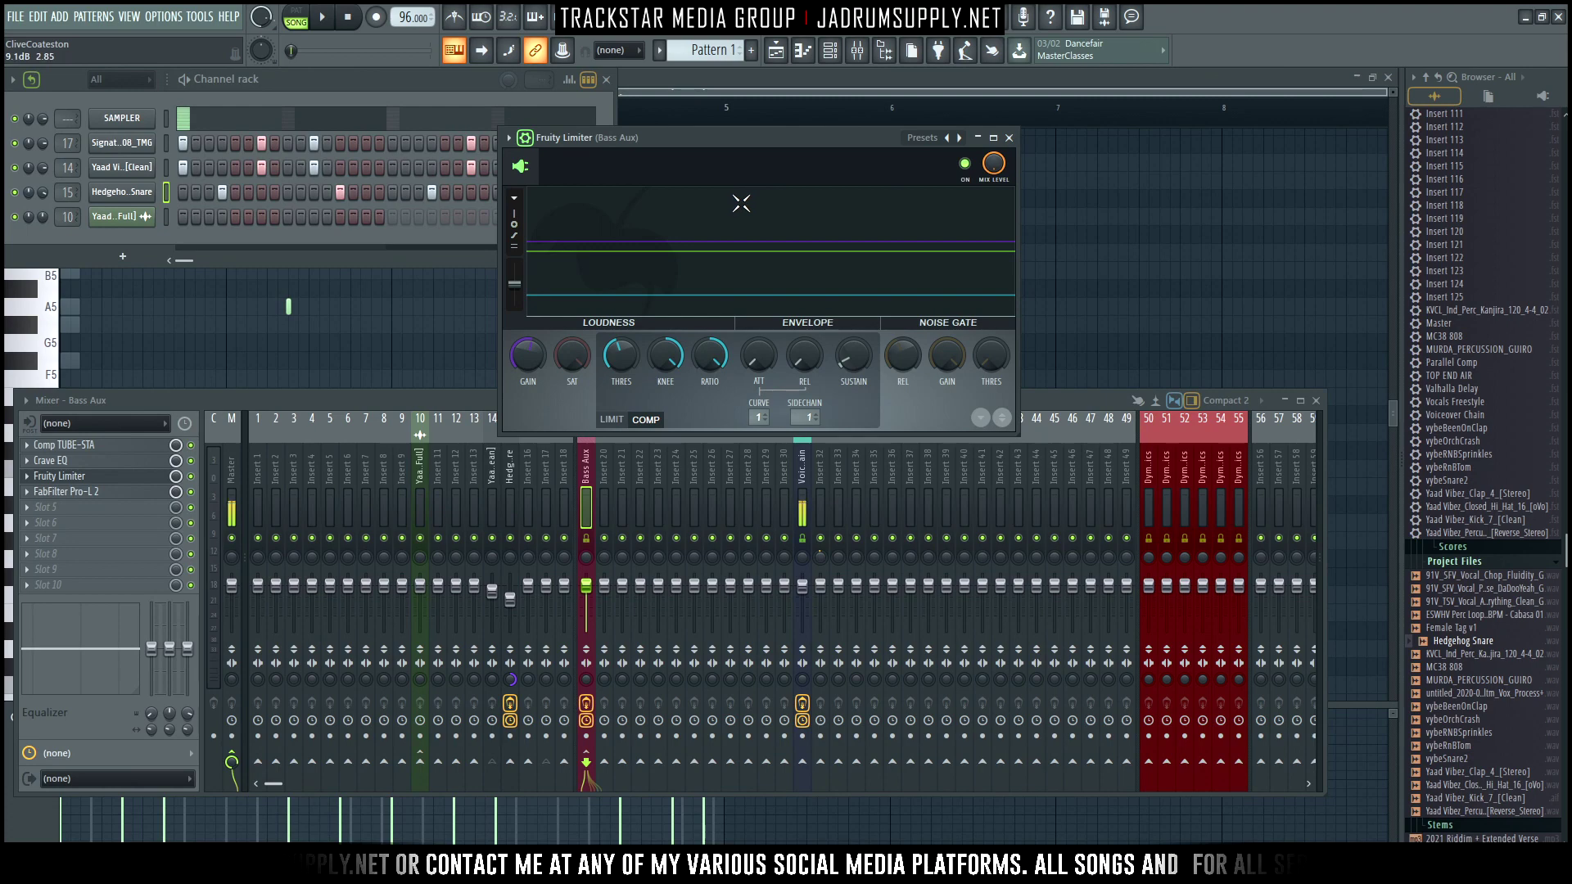
Replace Fruity Limiter on the Bass Aux track with WaveShell1-VST3 11.0_x64 and load RCompressor Mono in it.
click(27, 475)
mouse_move(108, 462)
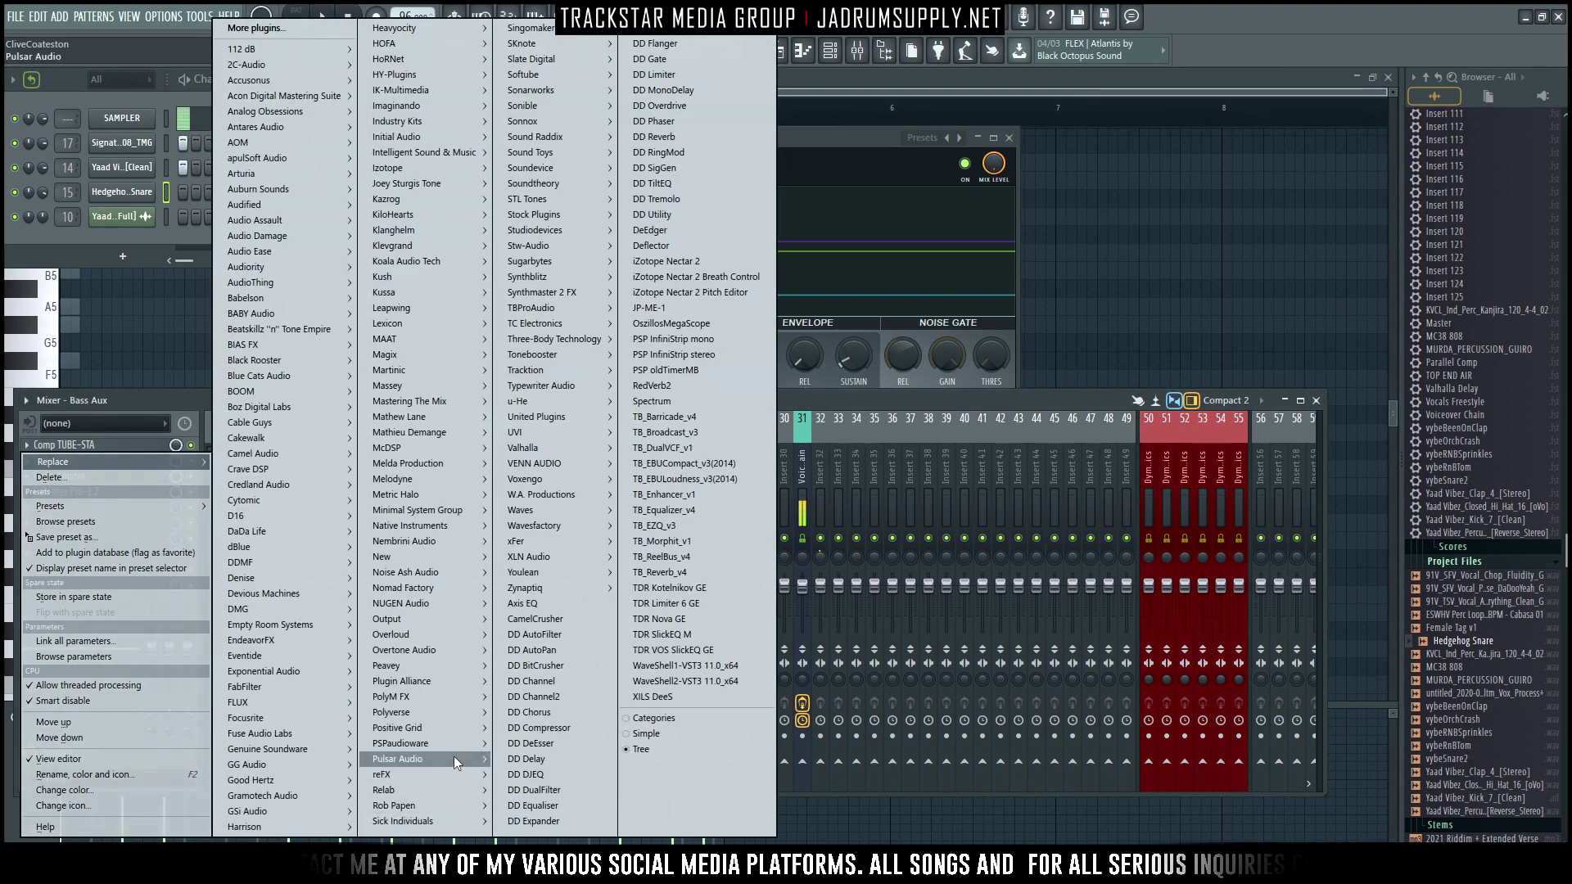
click(712, 666)
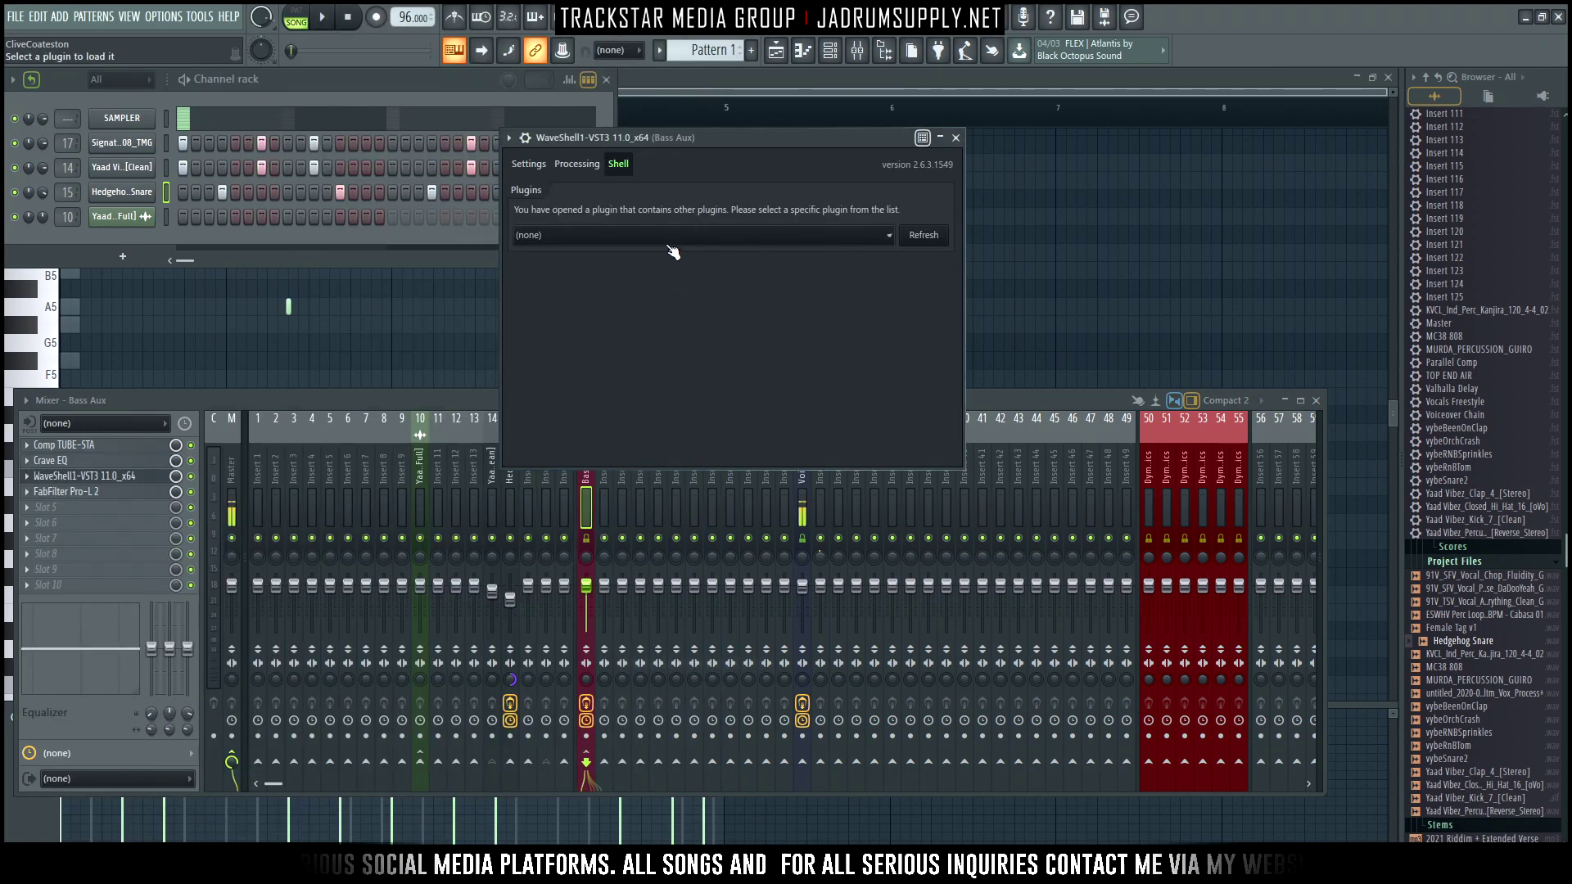
click(667, 234)
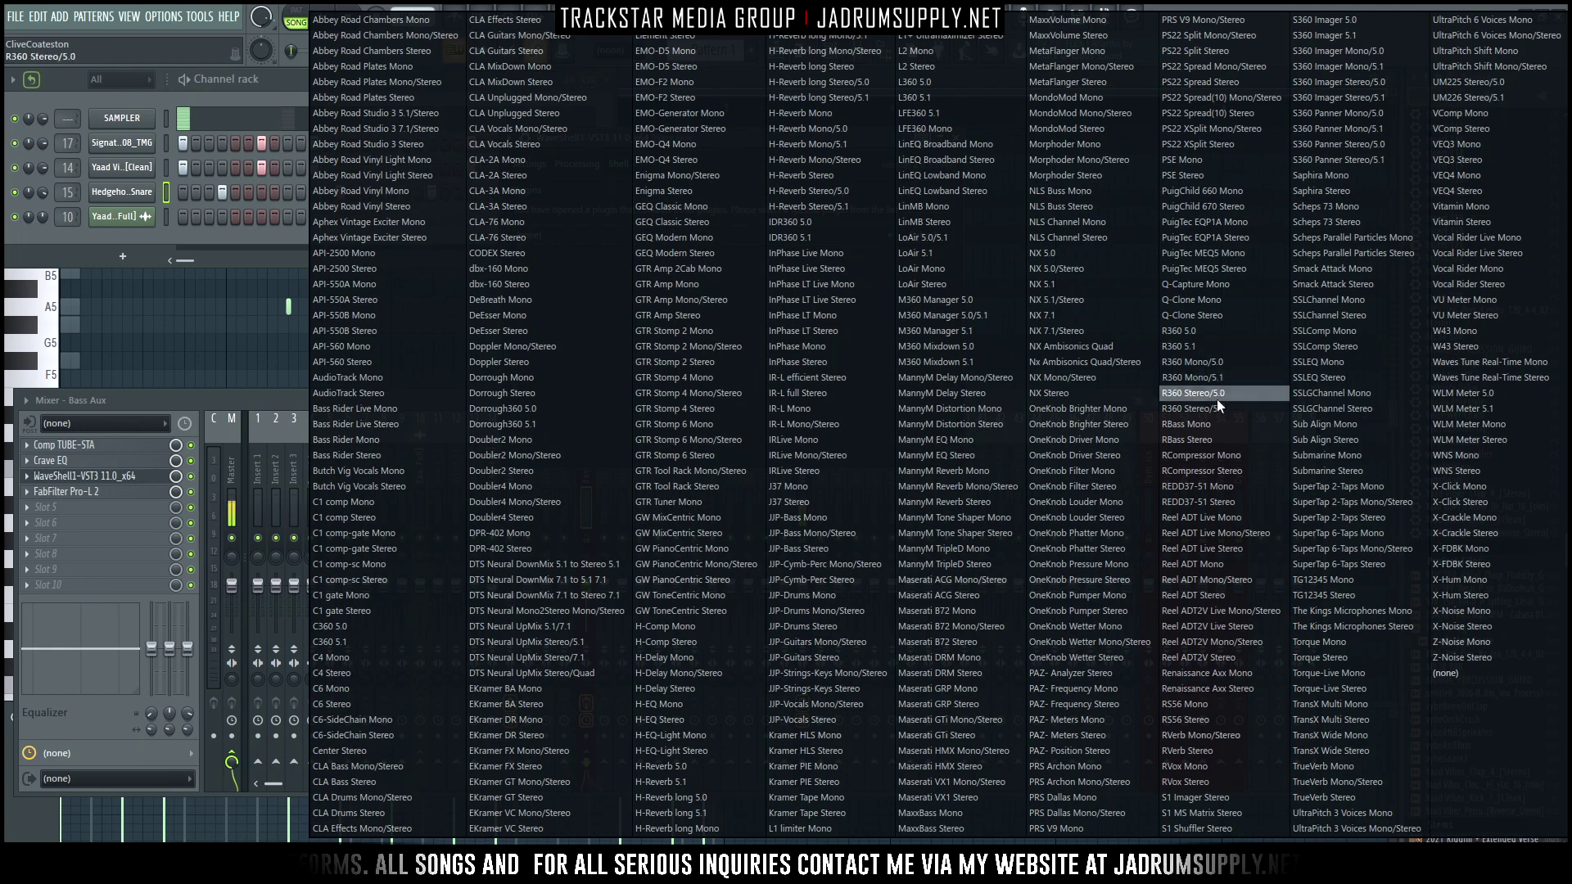
click(1208, 457)
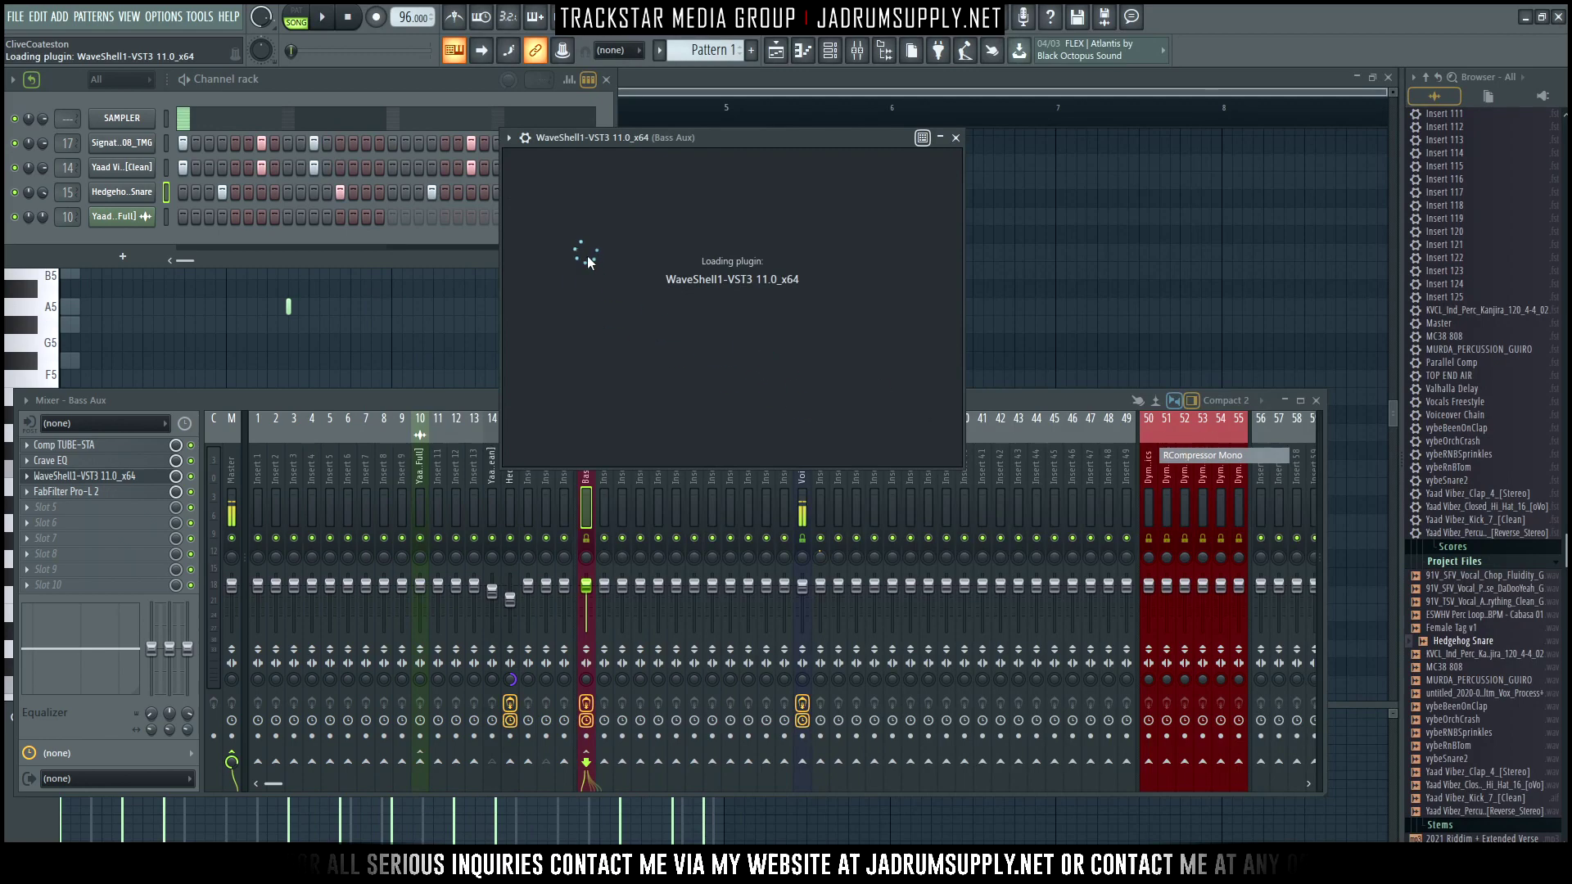
Activate the compressor's 2. Mono Aux In input, route Yaad Vibez_Kick_7_[Clean] into it, and return to the compressor's controls.
drag(635, 138, 633, 188)
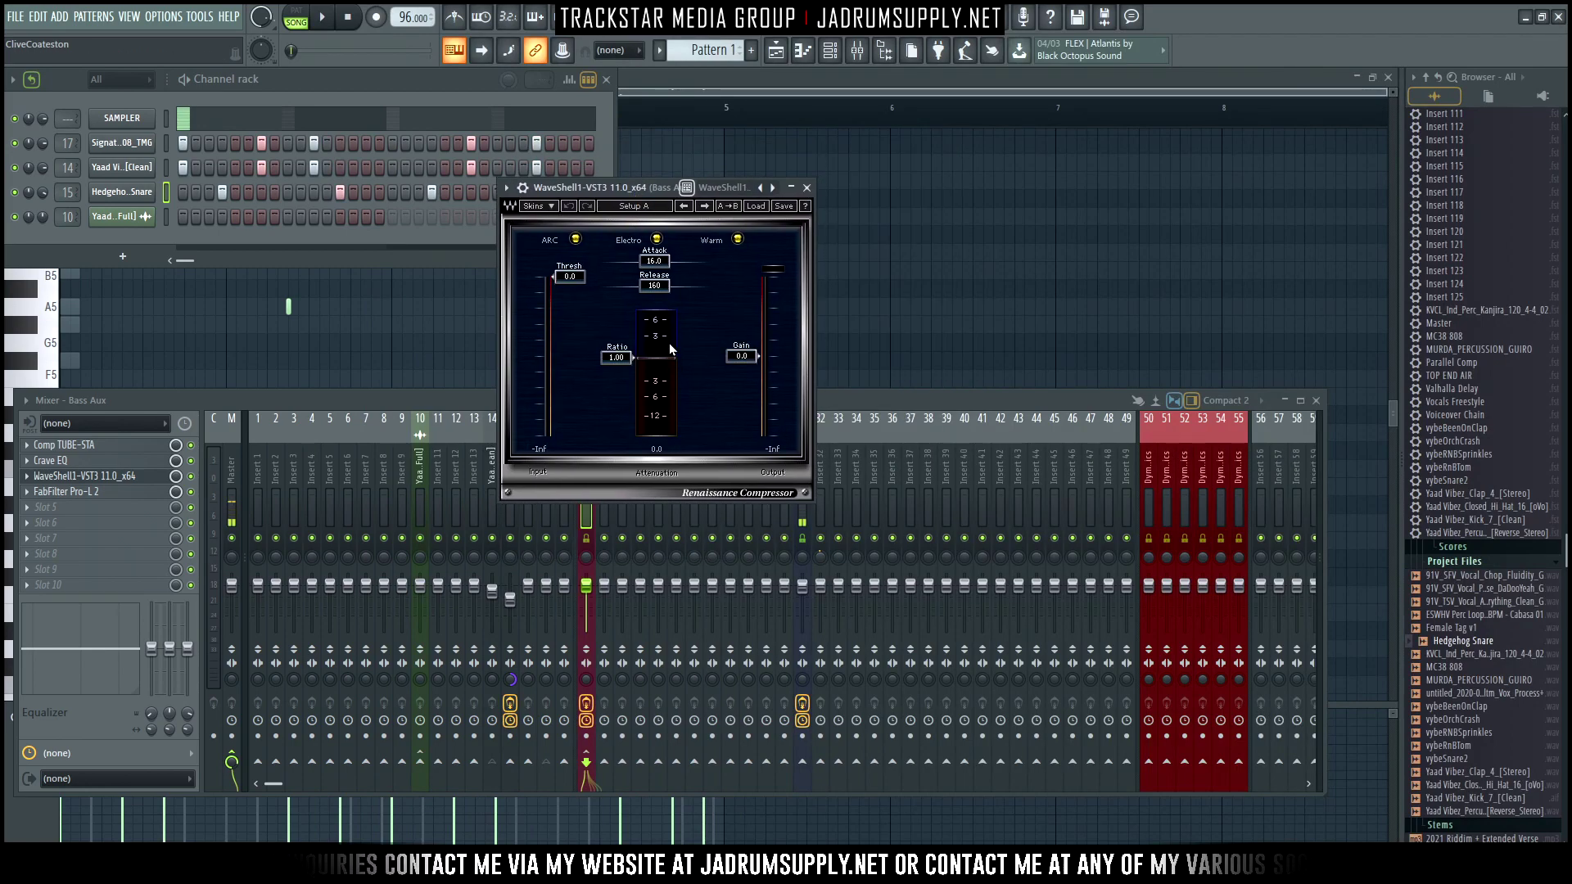
click(524, 189)
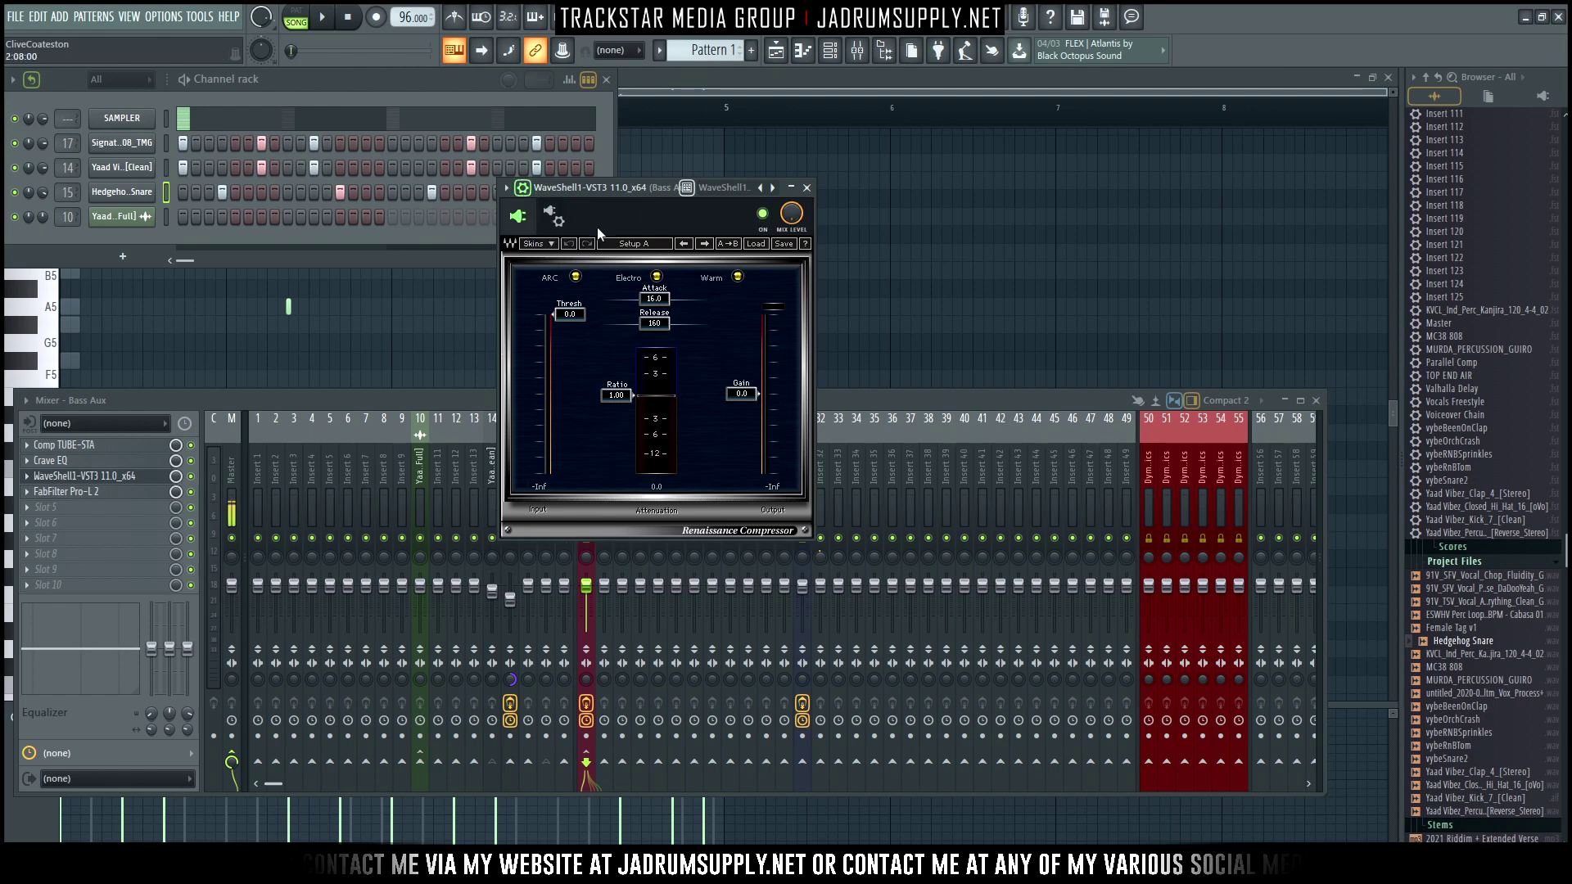
click(559, 217)
click(575, 252)
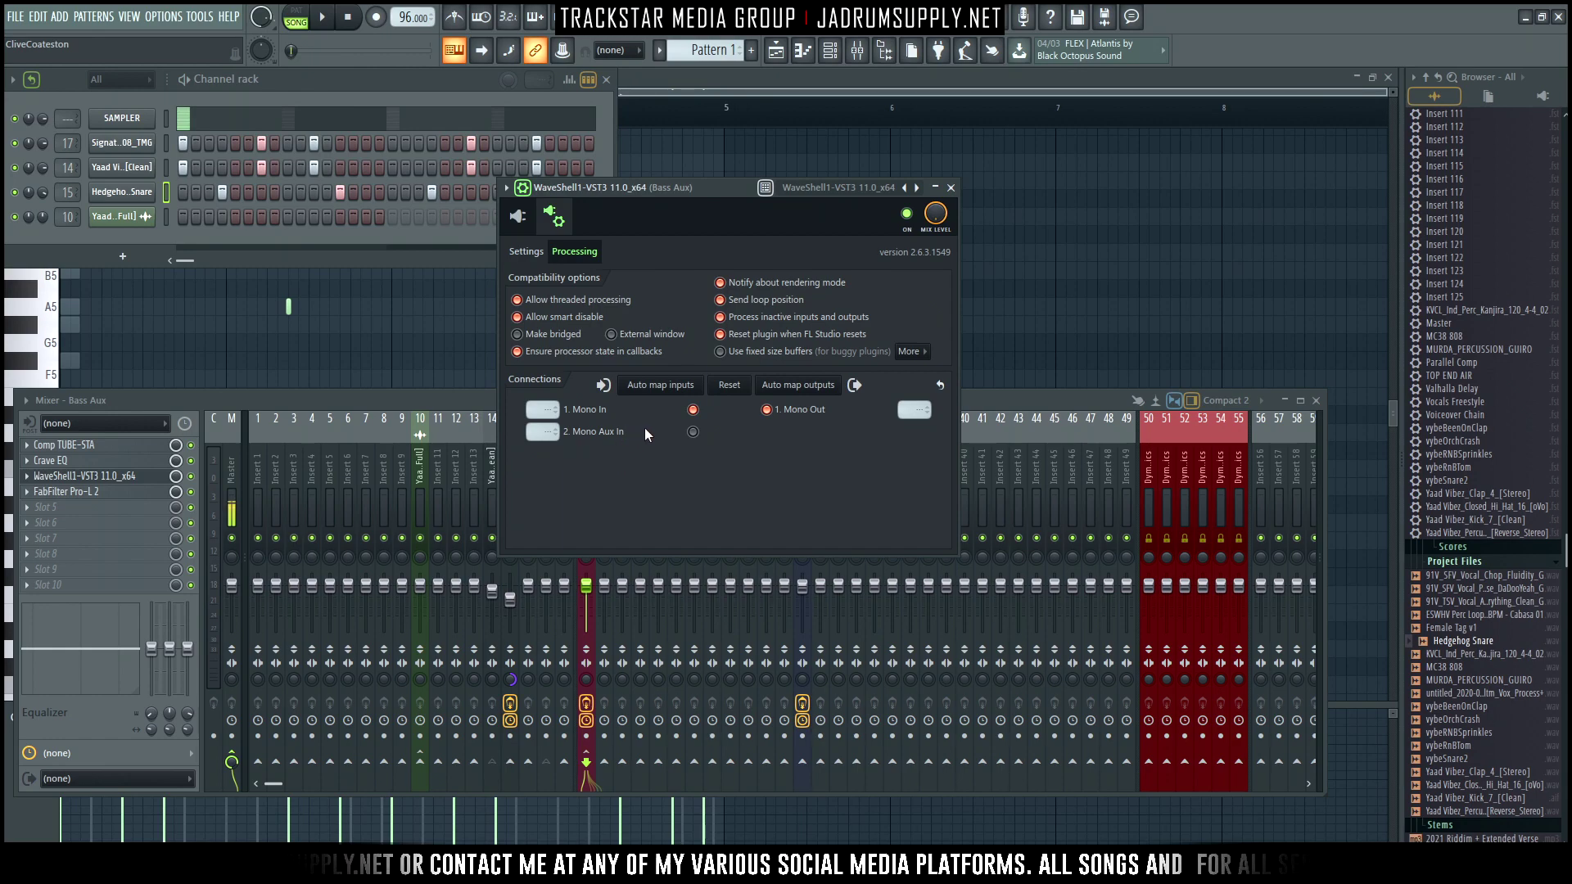
drag(713, 188, 863, 163)
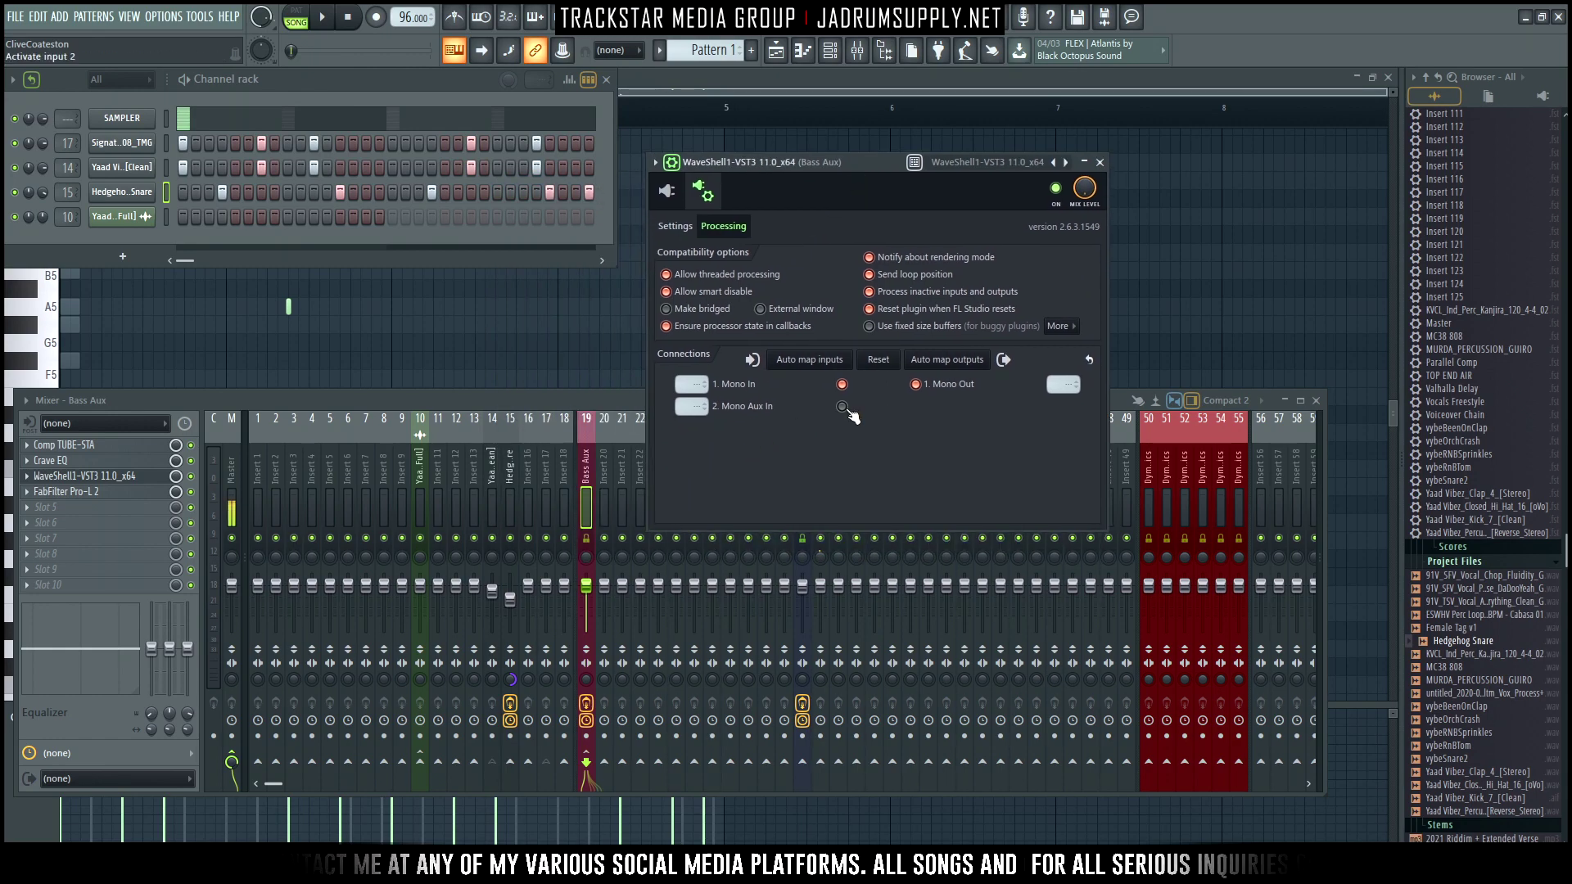
click(692, 407)
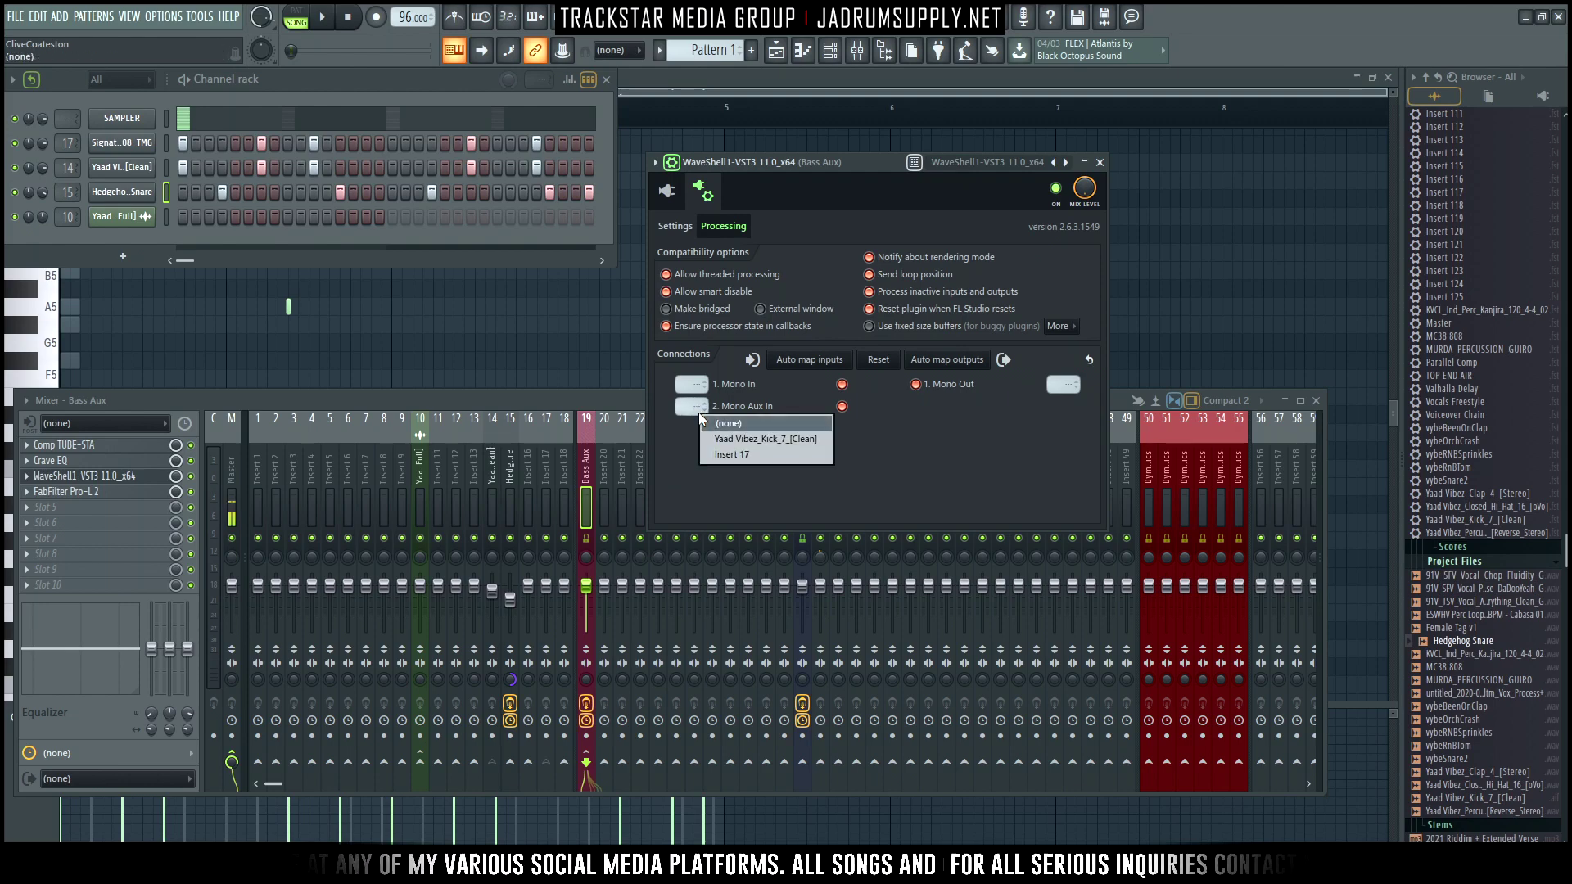
click(770, 444)
click(661, 189)
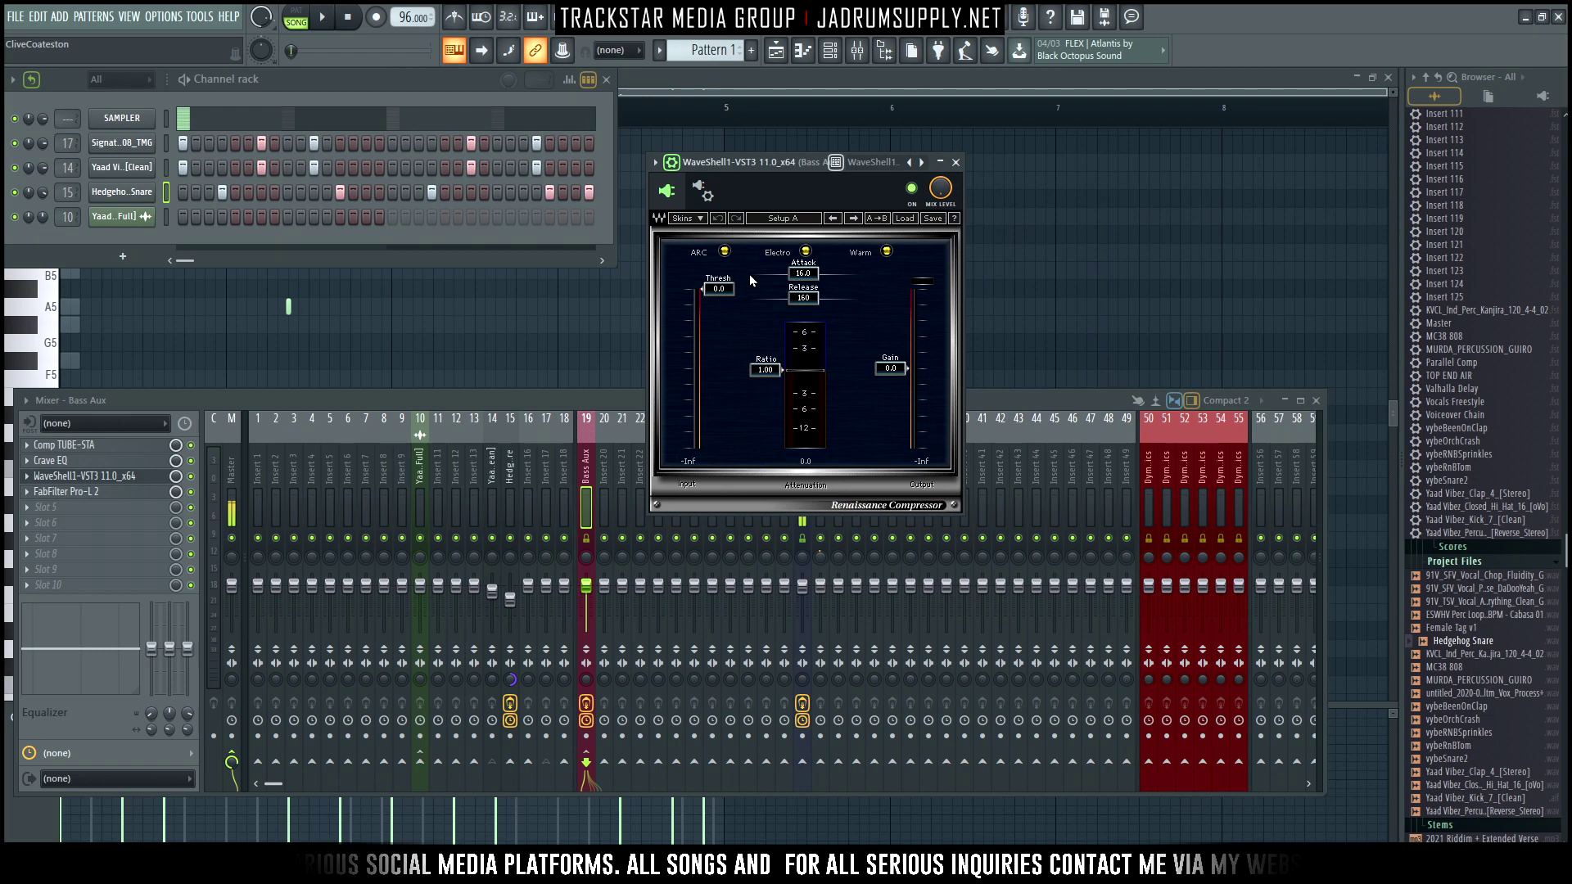
drag(795, 162, 780, 210)
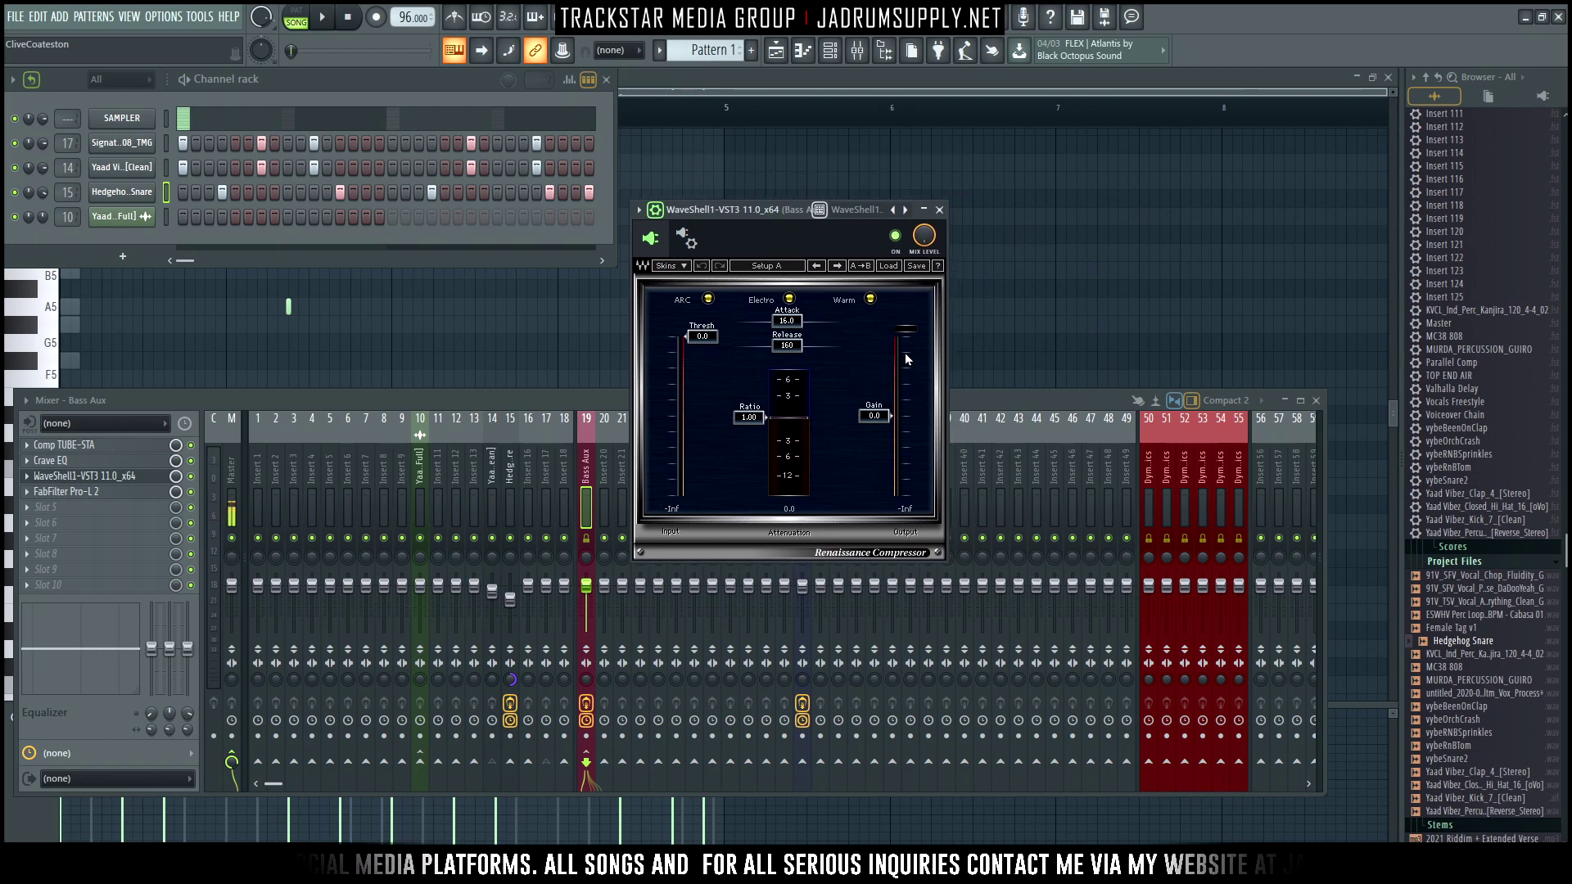
Play the beat through the Renaissance Compressor, mute the Yaad Vibez kick channel and restart playback.
key(space)
click(511, 547)
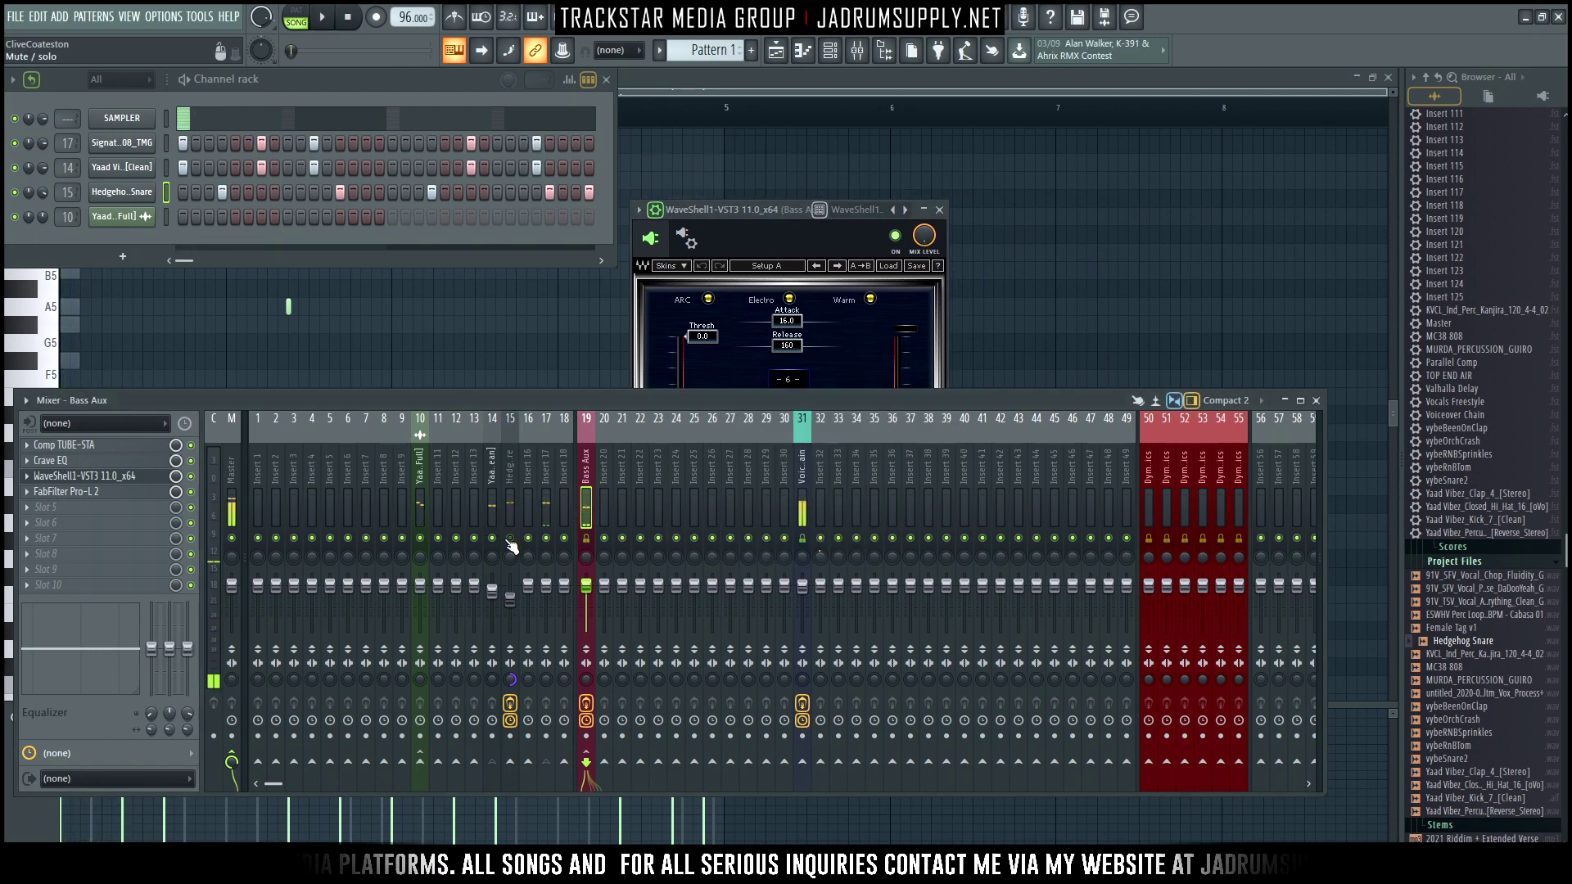
drag(774, 214, 779, 164)
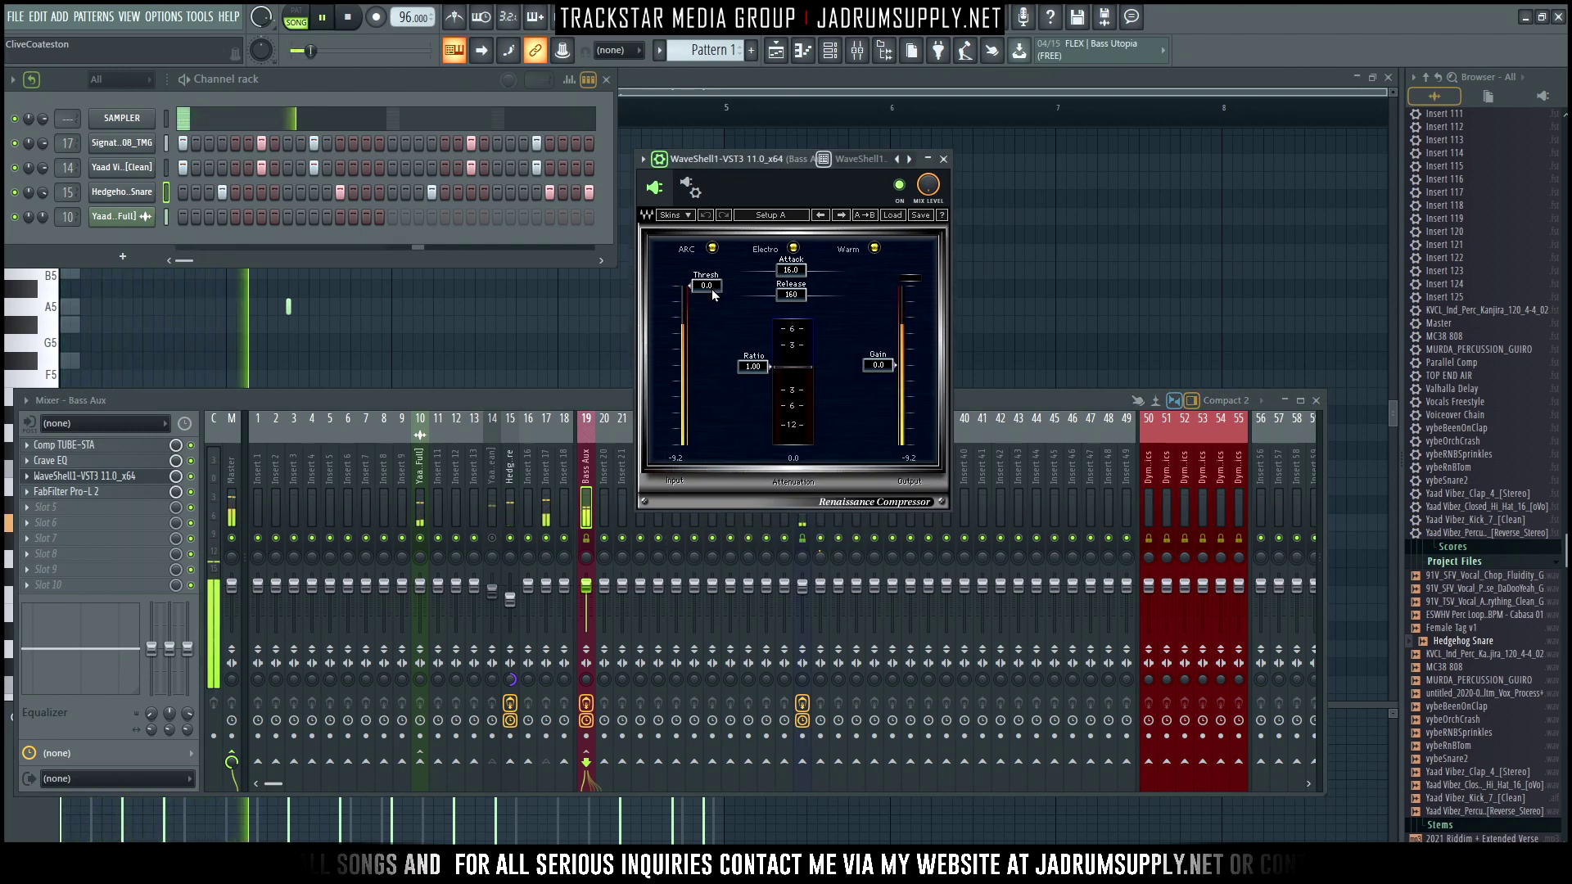
key(space)
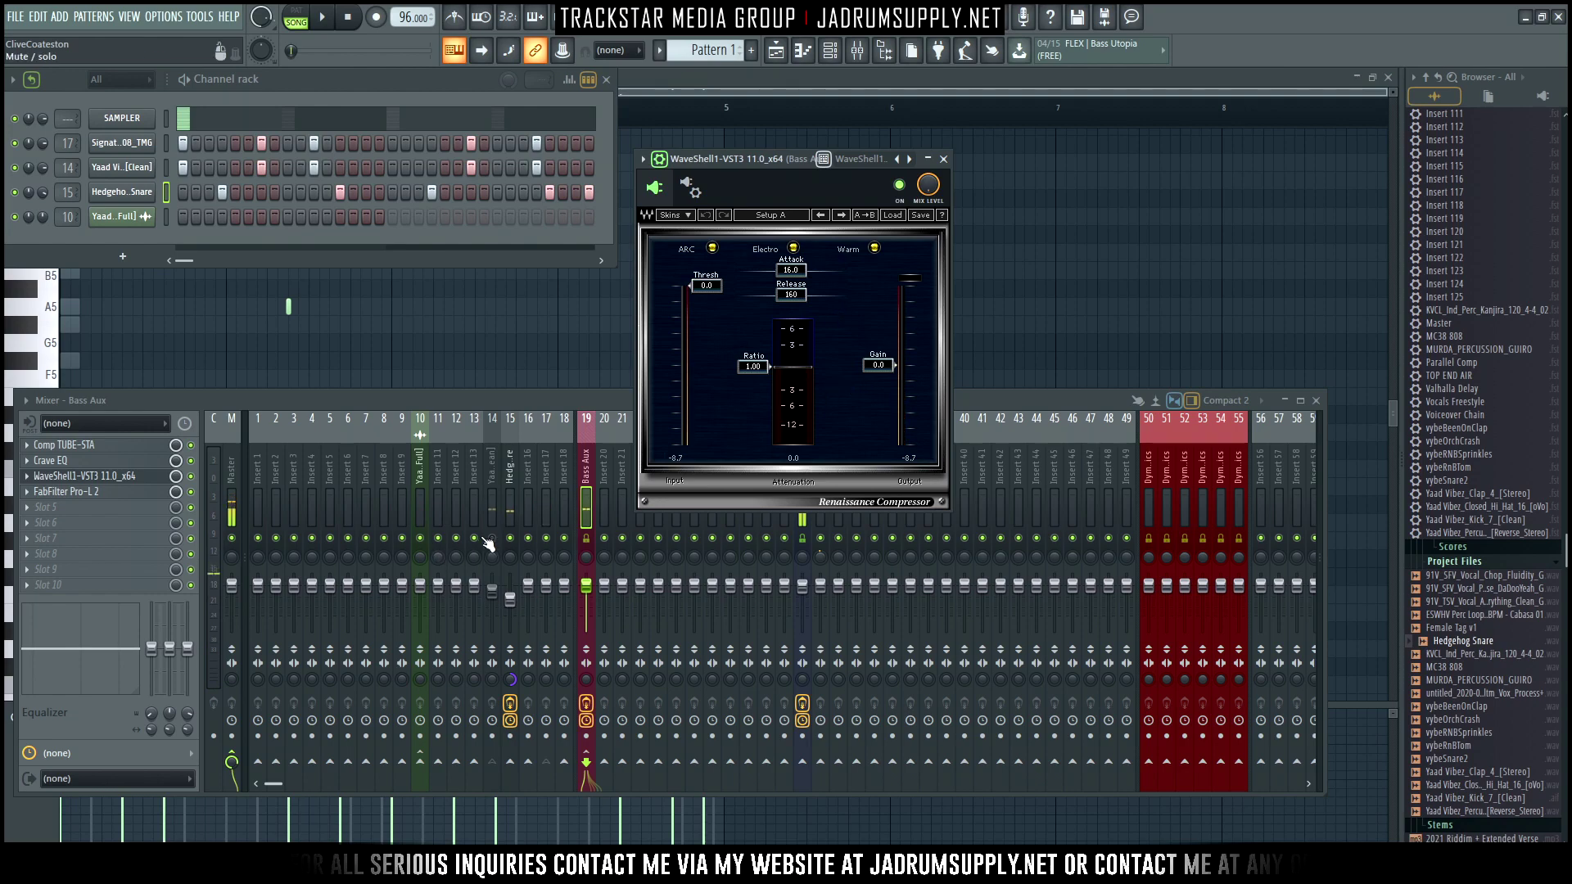
click(479, 483)
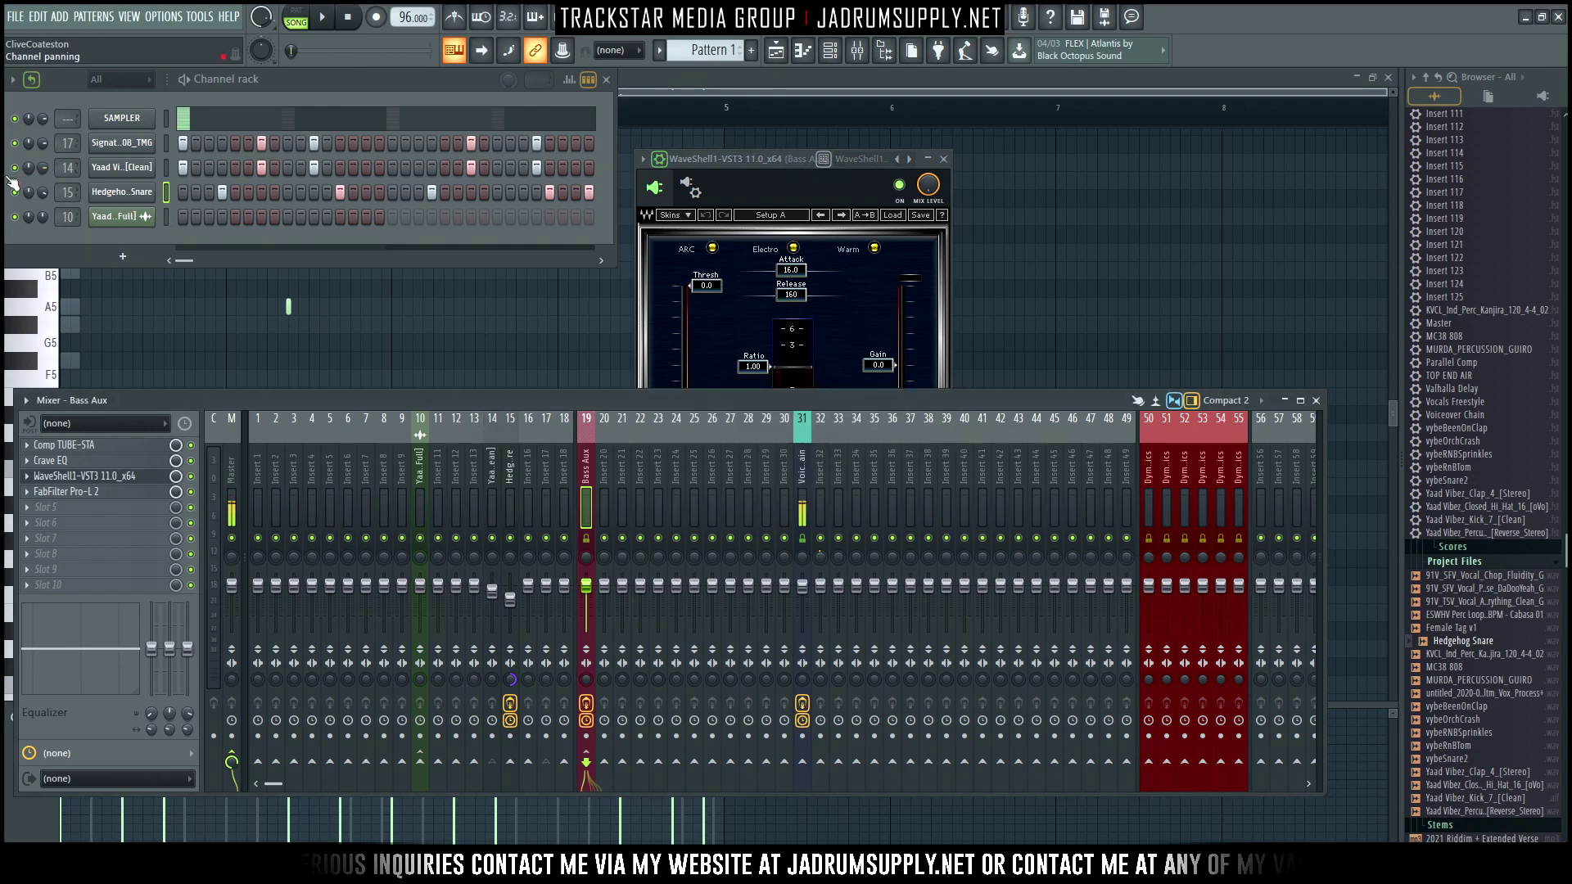
key(space)
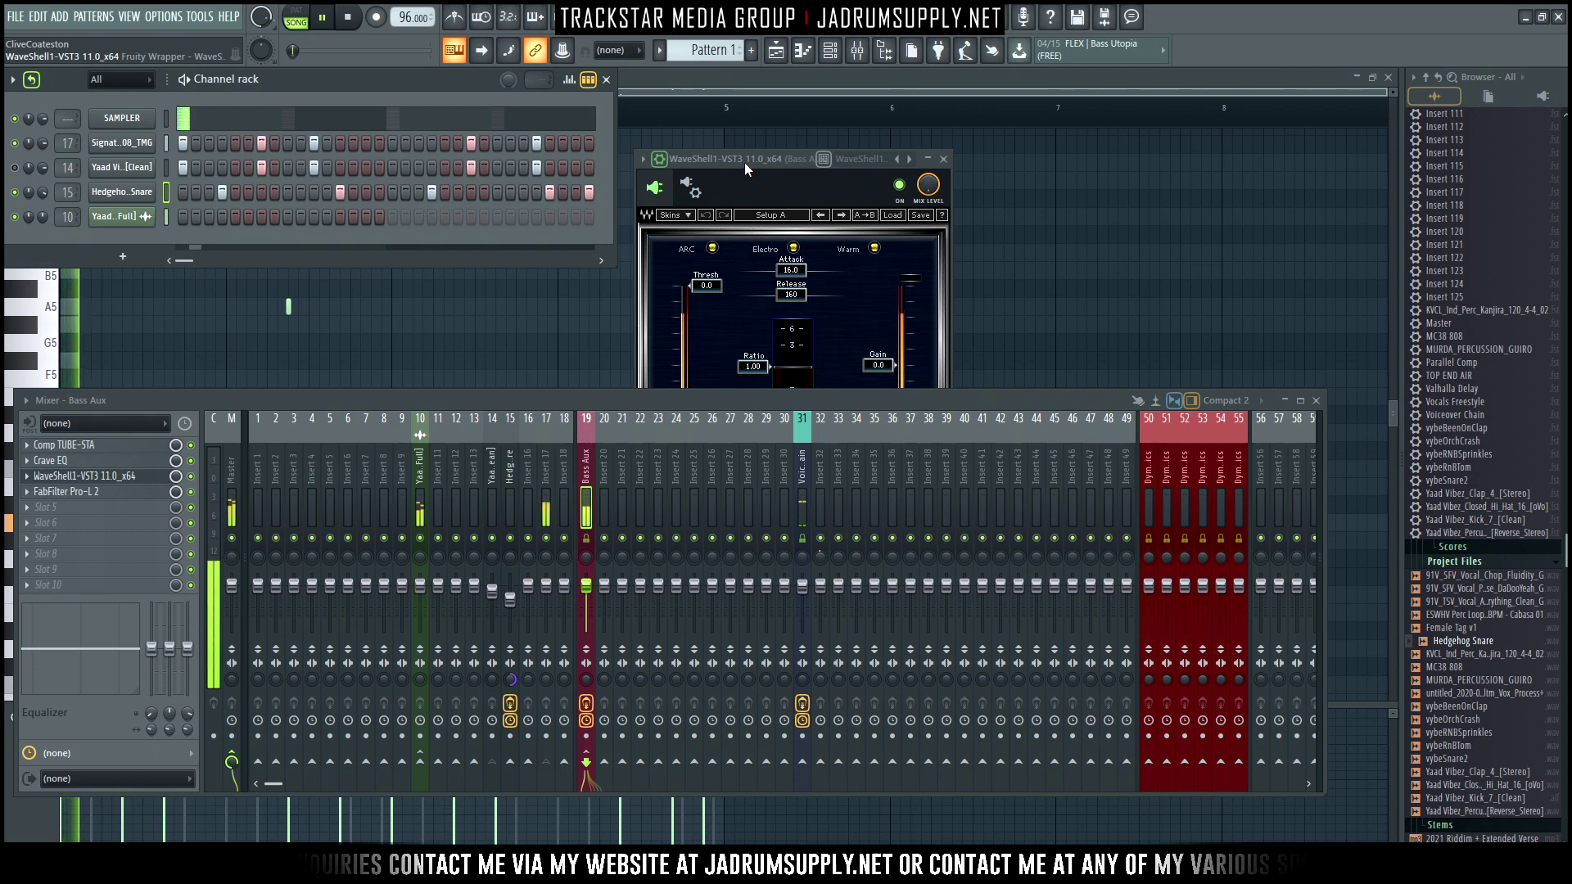
Lower the Renaissance Compressor's threshold to -17.4 and try ratios of 50 and 100.
click(744, 162)
drag(702, 288, 750, 394)
click(749, 395)
text(50)
key(Return)
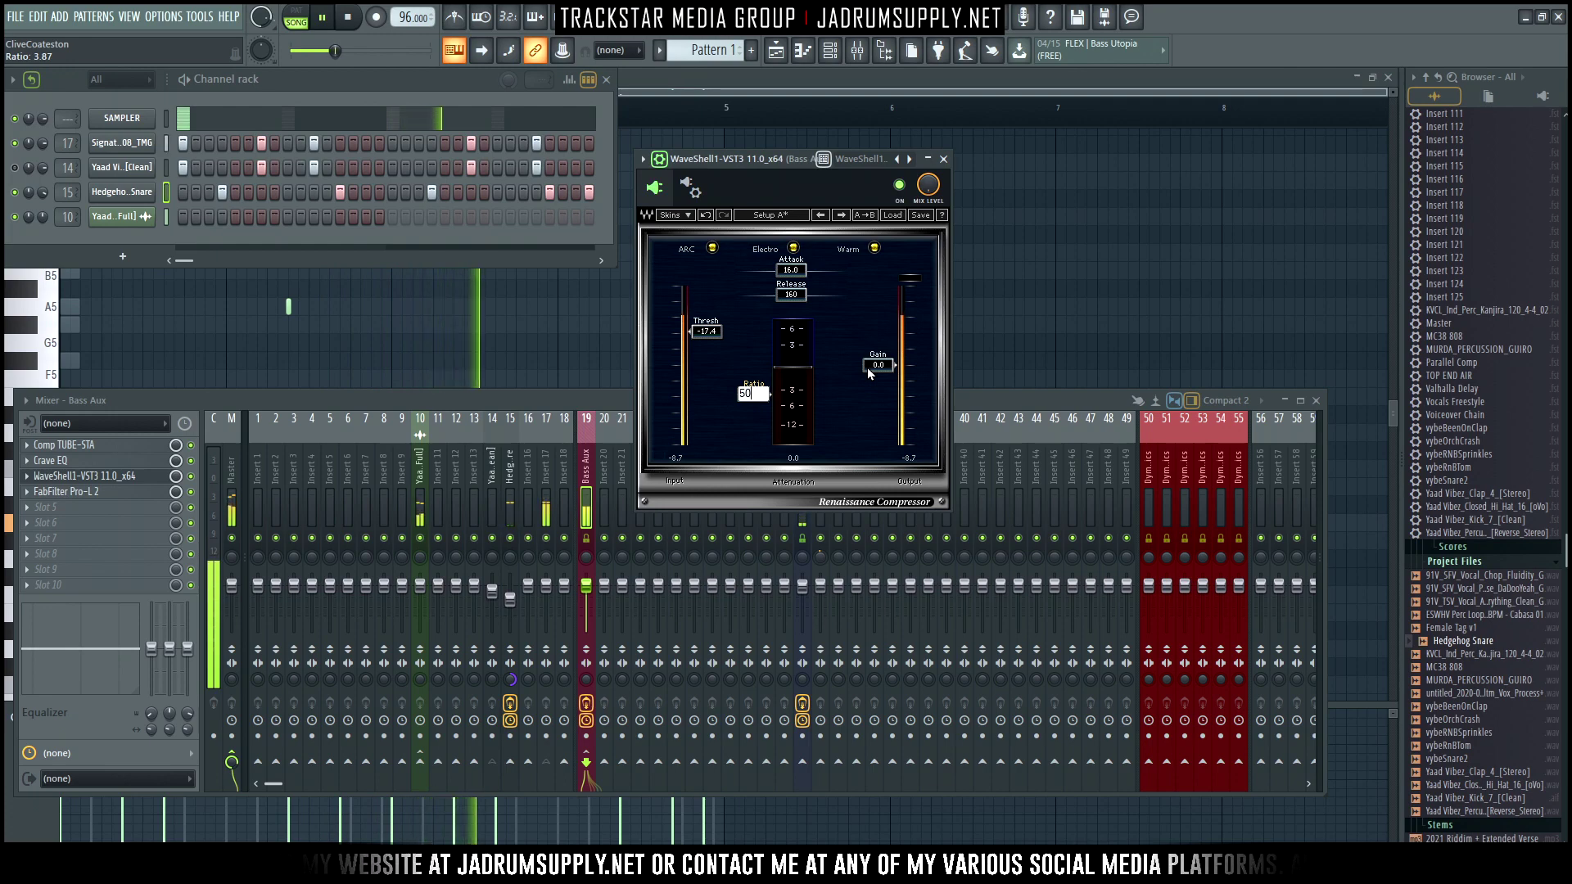
click(753, 446)
text(100)
key(Return)
Set the Renaissance Compressor's ratio to 5, its threshold to -25 and its gain to 3.5.
double_click(749, 417)
text(5)
key(Return)
key(space)
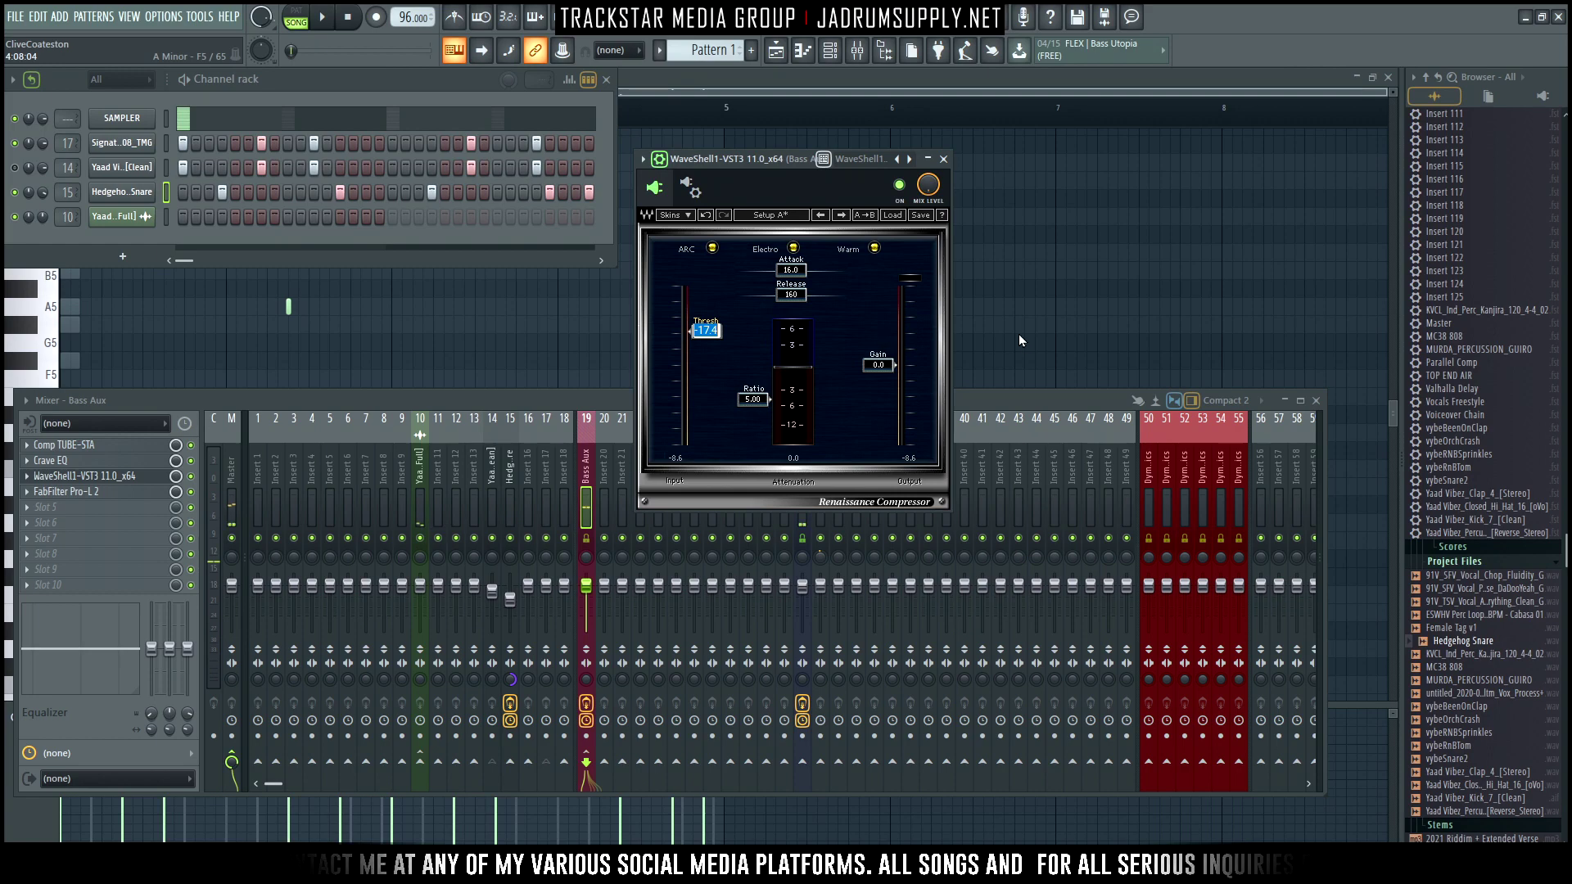
text(-25)
key(Return)
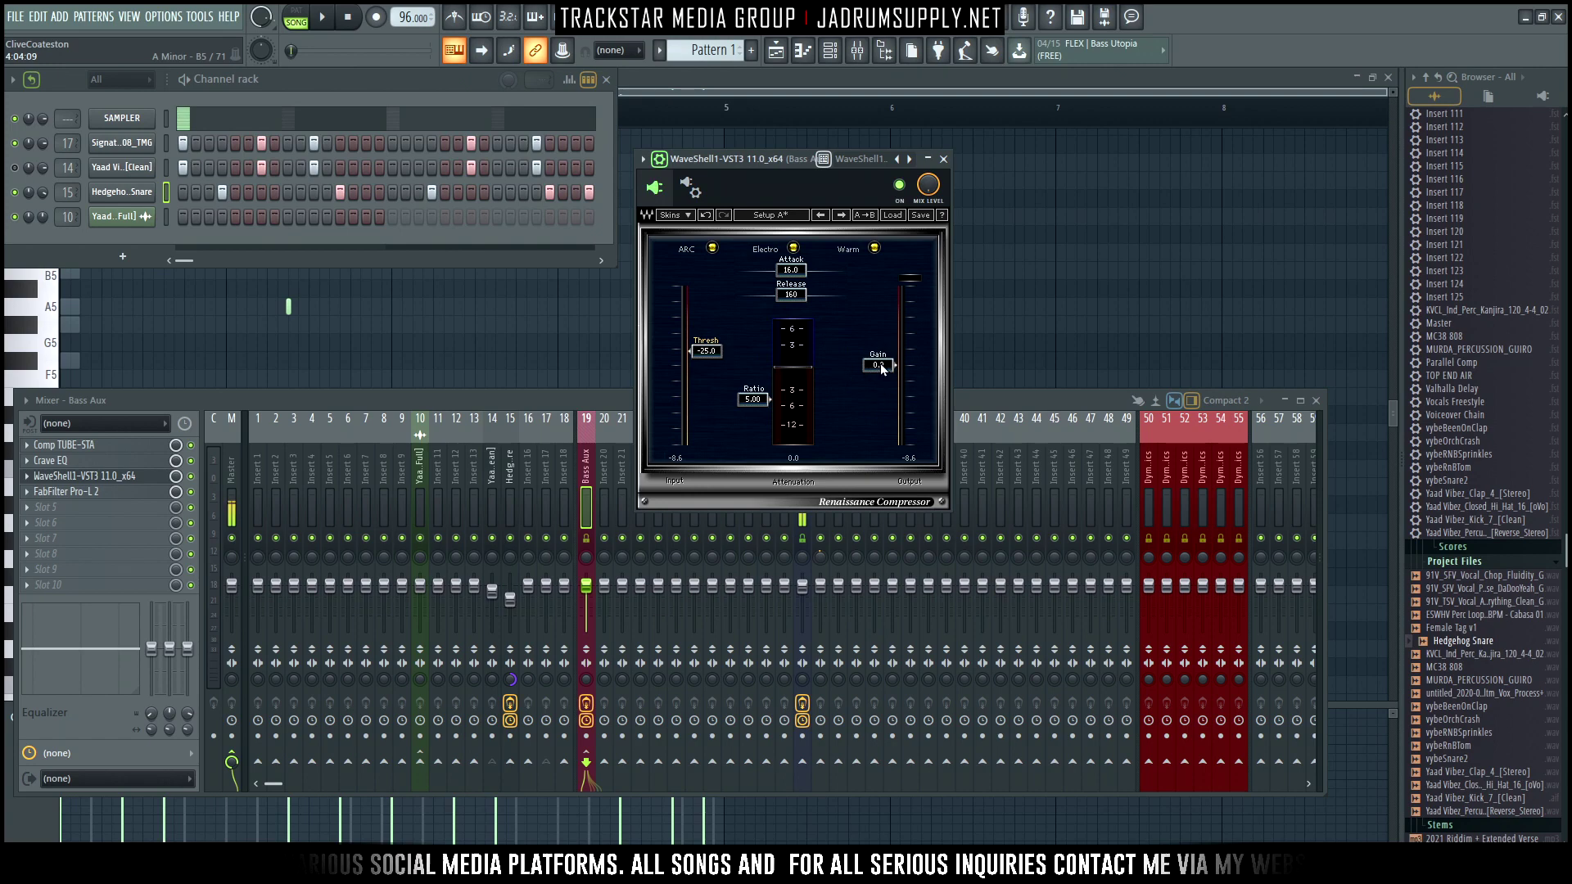
text(3.5)
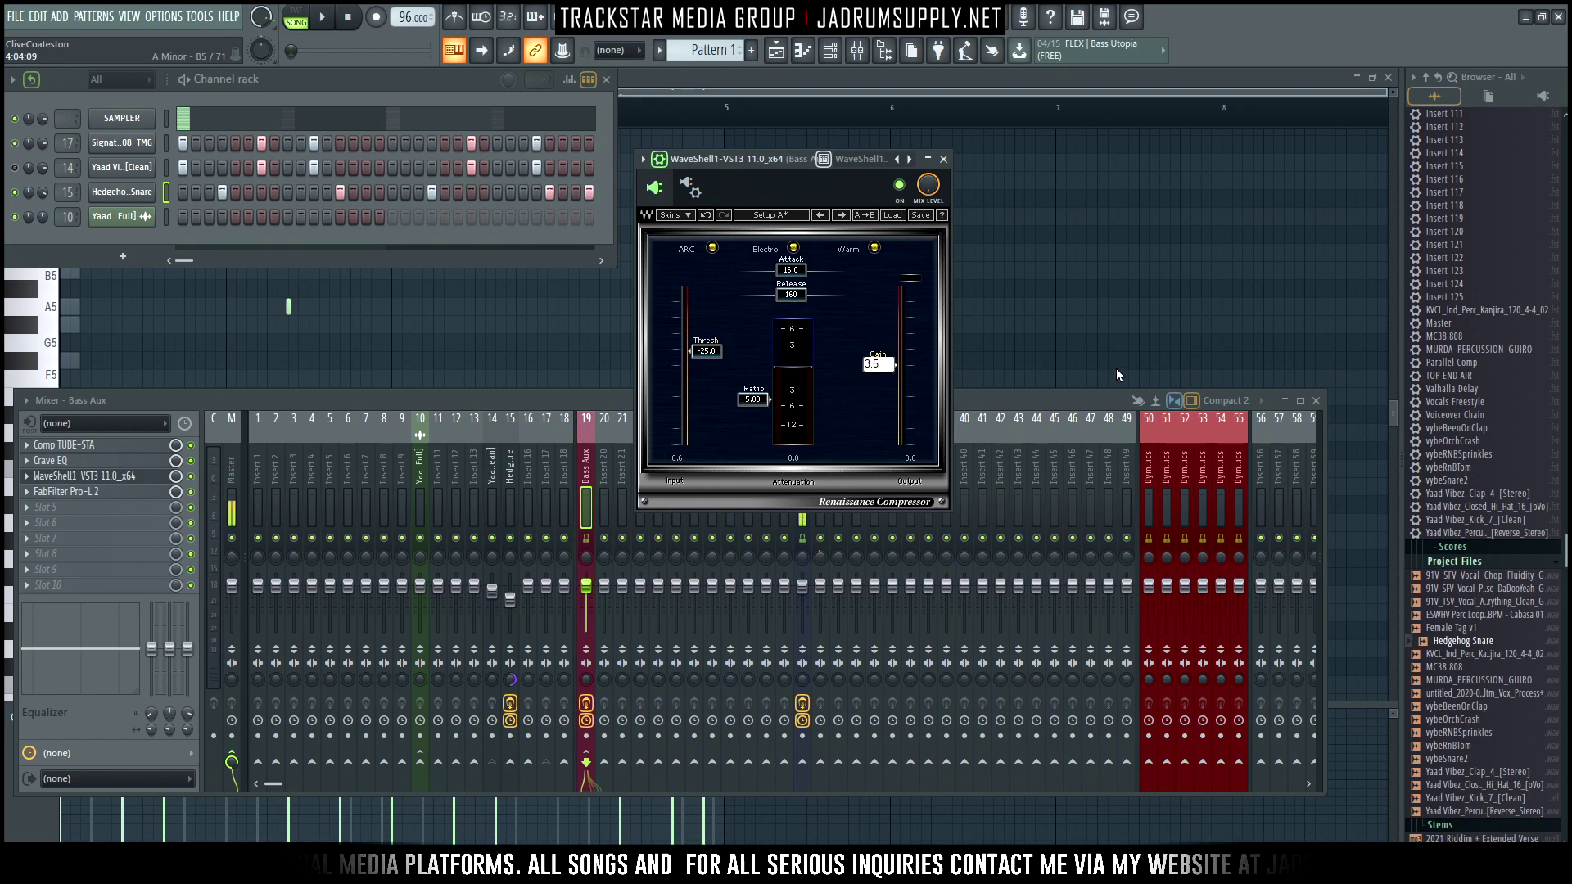
key(Return)
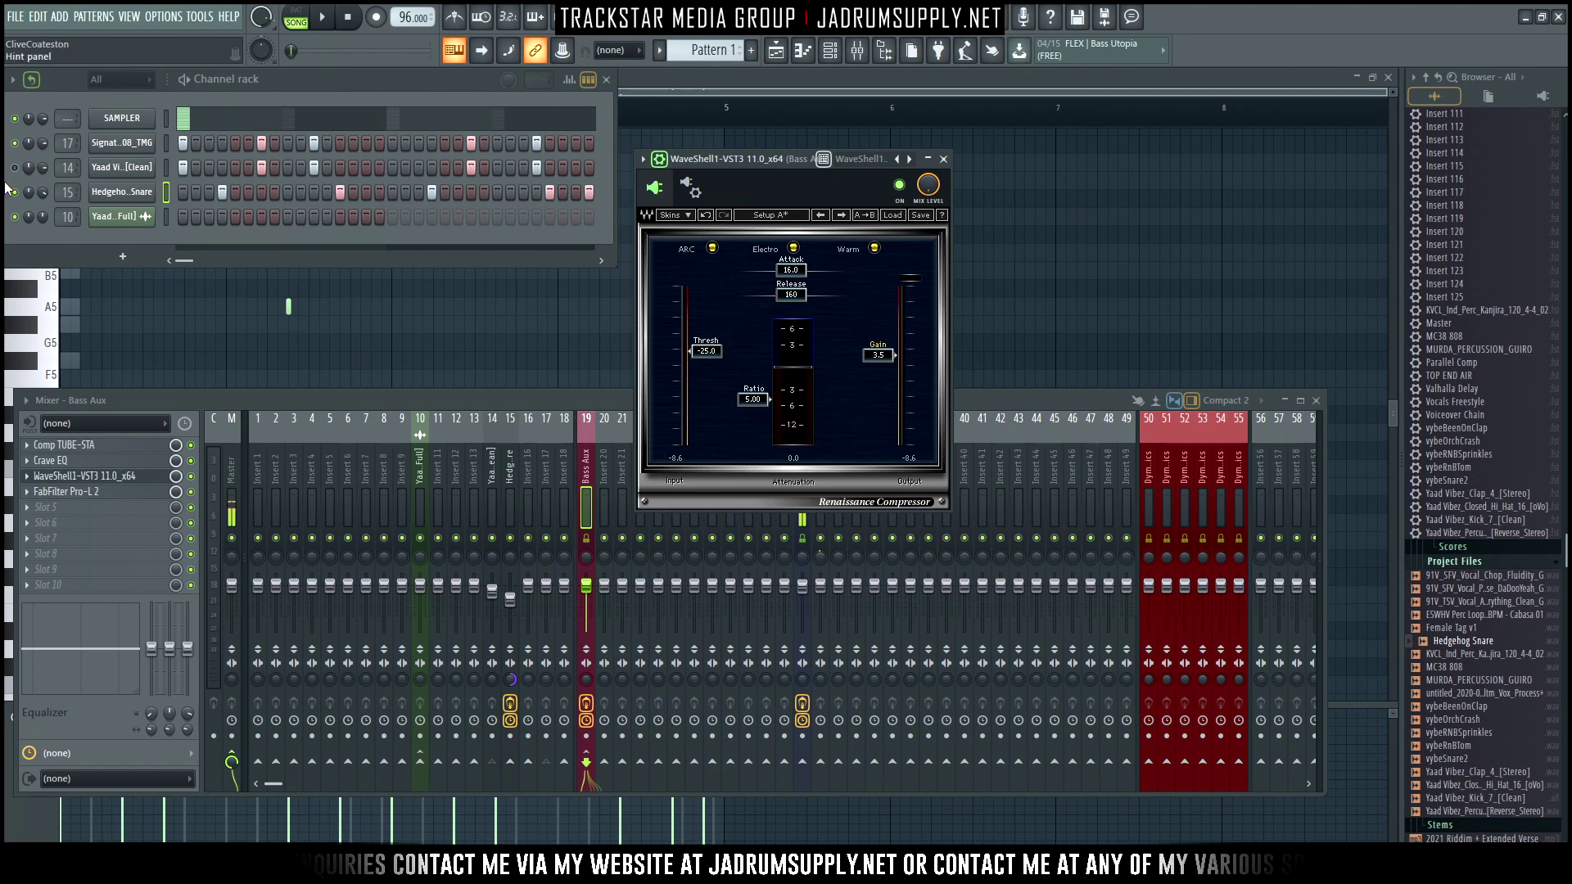
Unmute the Yaad Vibez kick channel and play the beat briefly to hear the kick duck the bass.
click(16, 167)
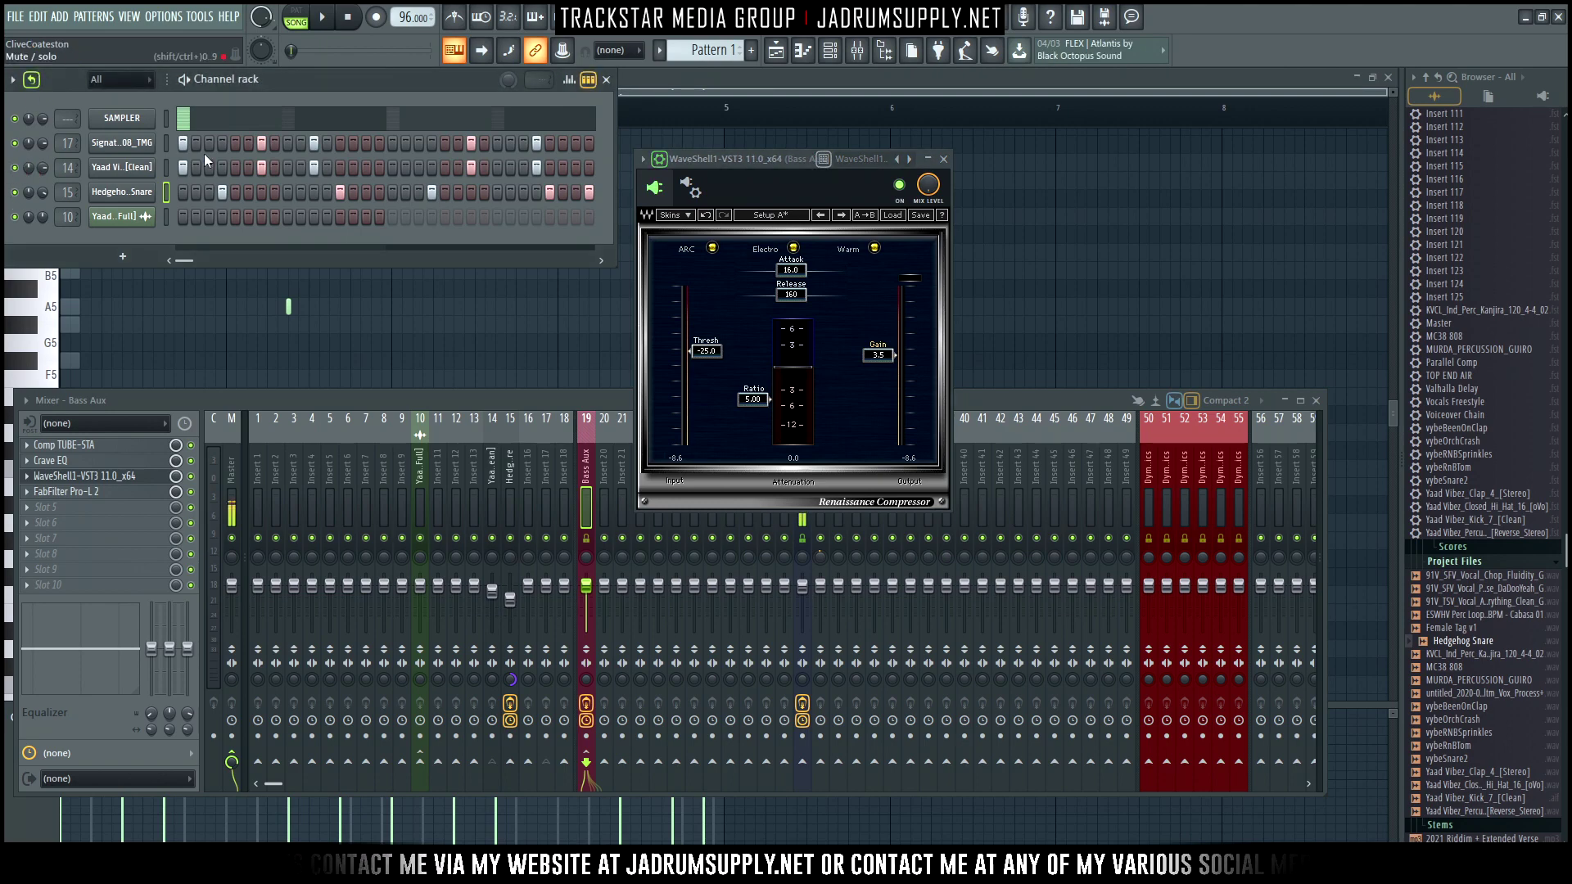
key(space)
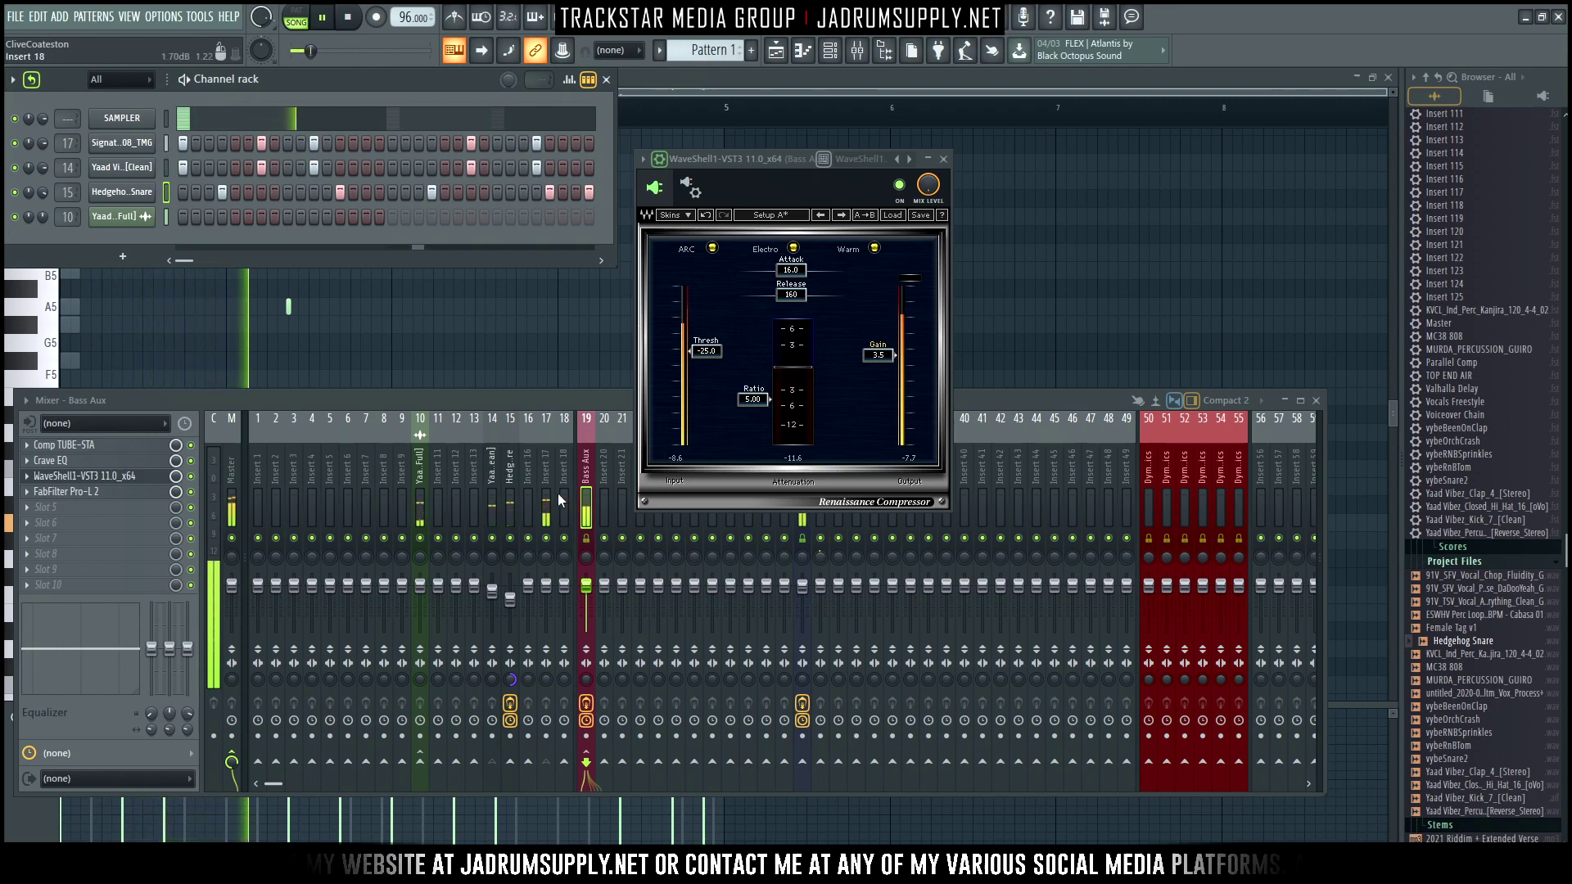
key(space)
Insert WaveShell1-VST3 11.0_x64 on the Marti Gra loop's mixer track, load C6-SideChain Stereo and arrange the two plugin windows side by side.
click(420, 479)
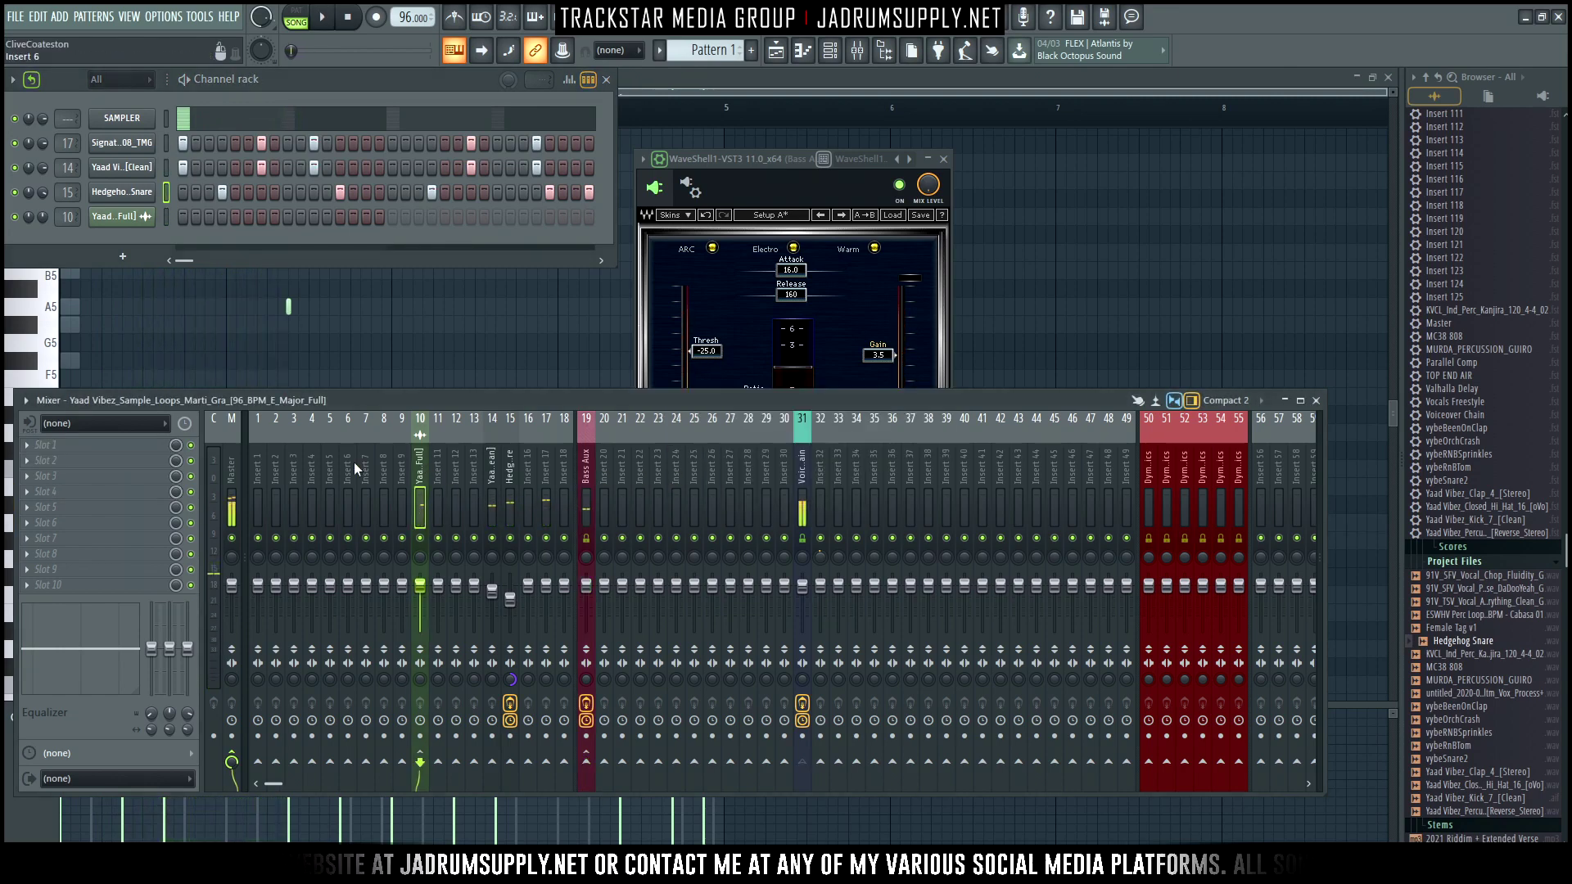
click(119, 452)
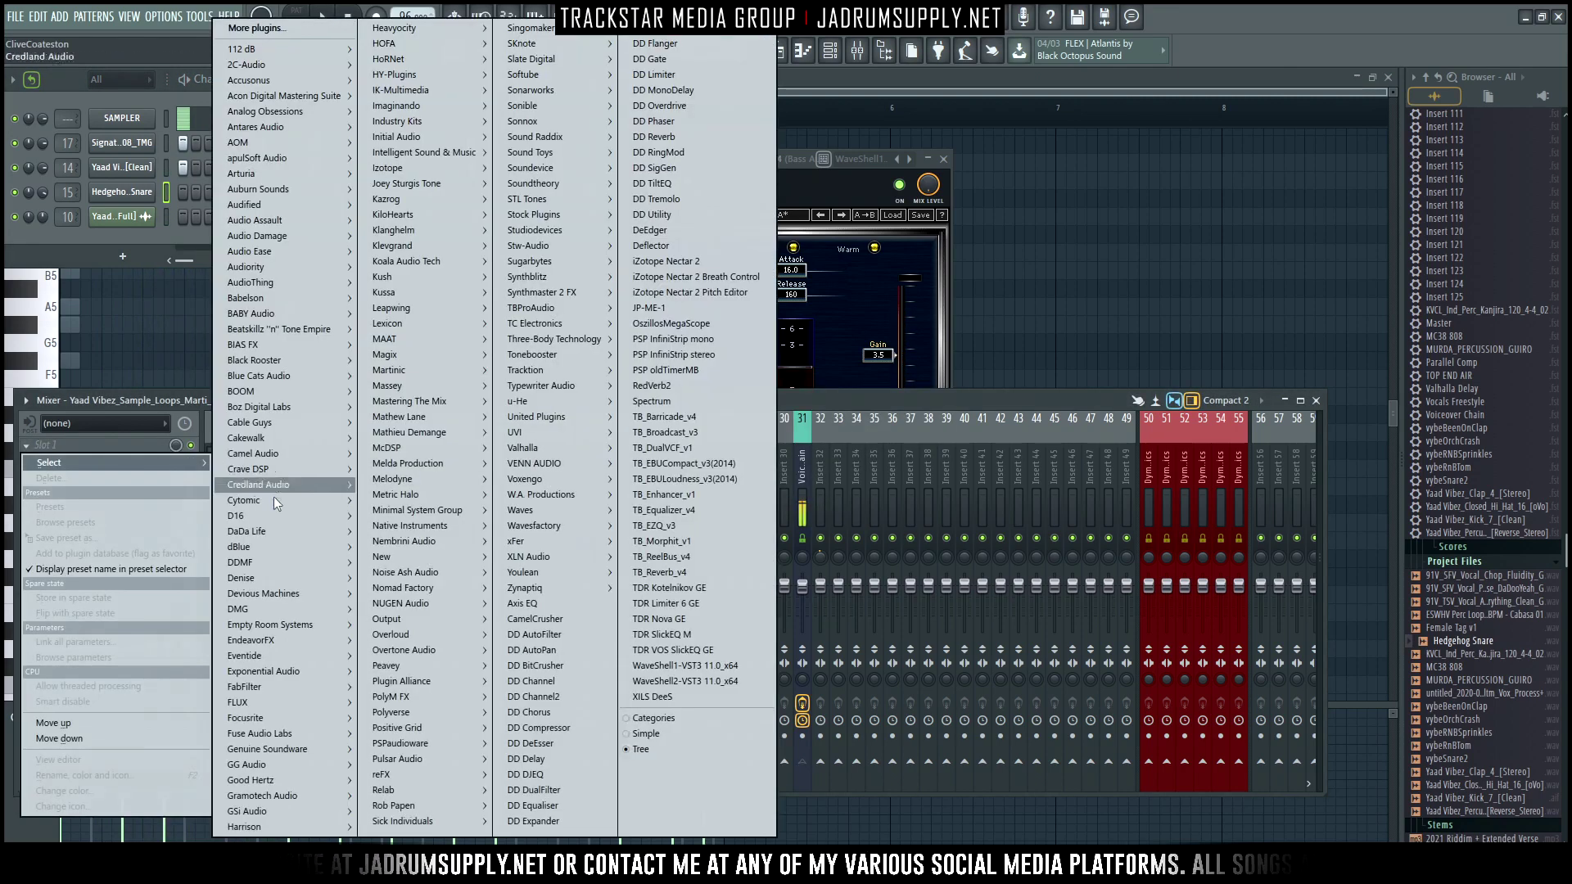
click(685, 666)
click(638, 260)
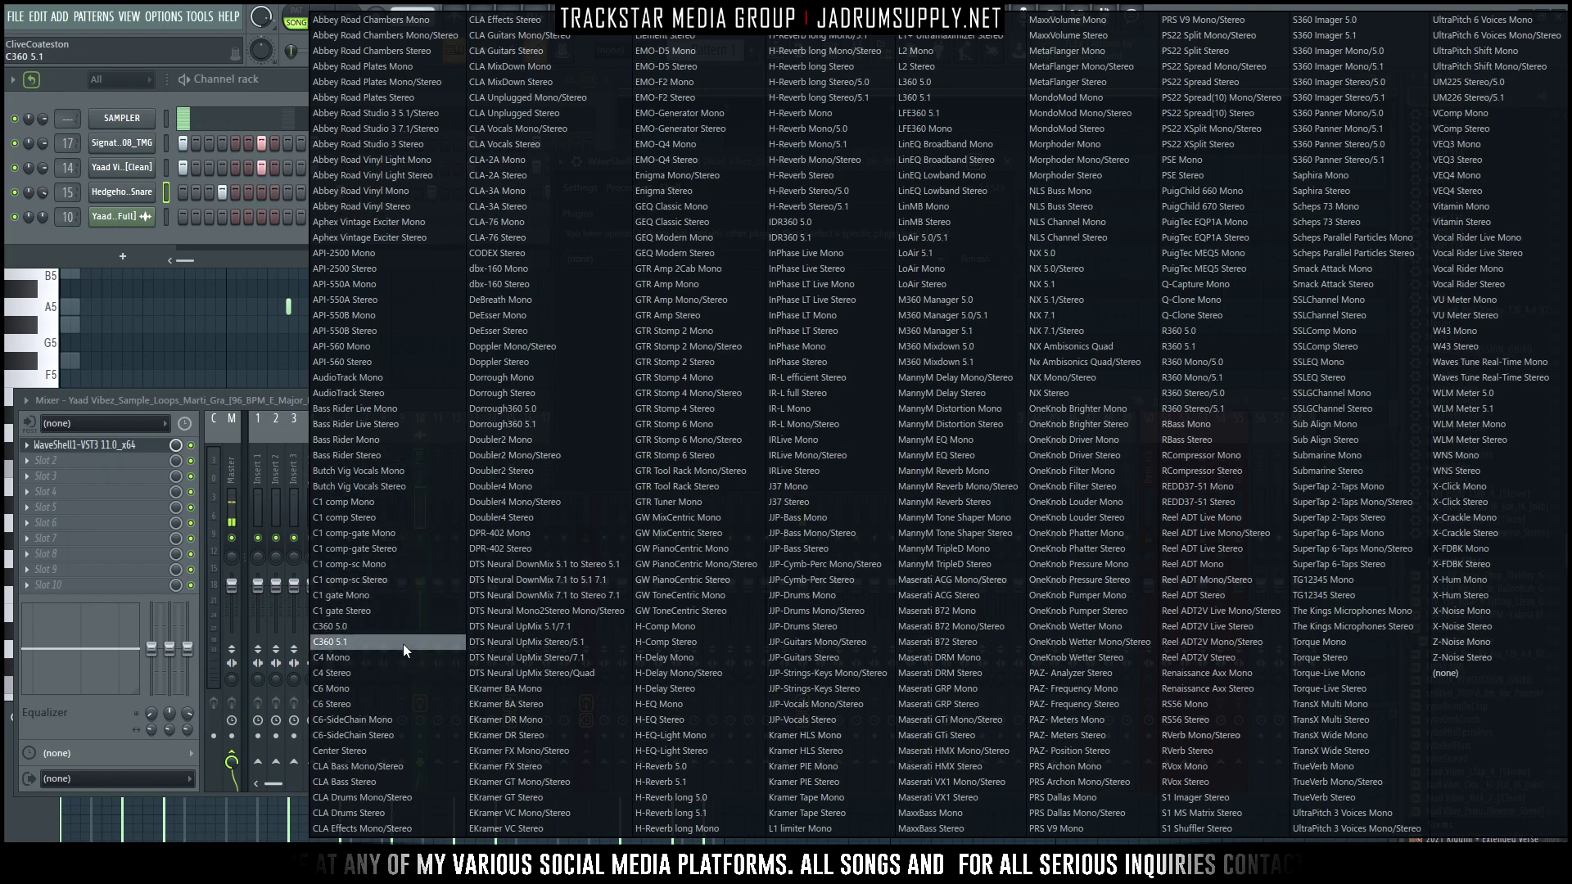
click(370, 737)
drag(868, 161, 606, 234)
drag(737, 159, 1134, 163)
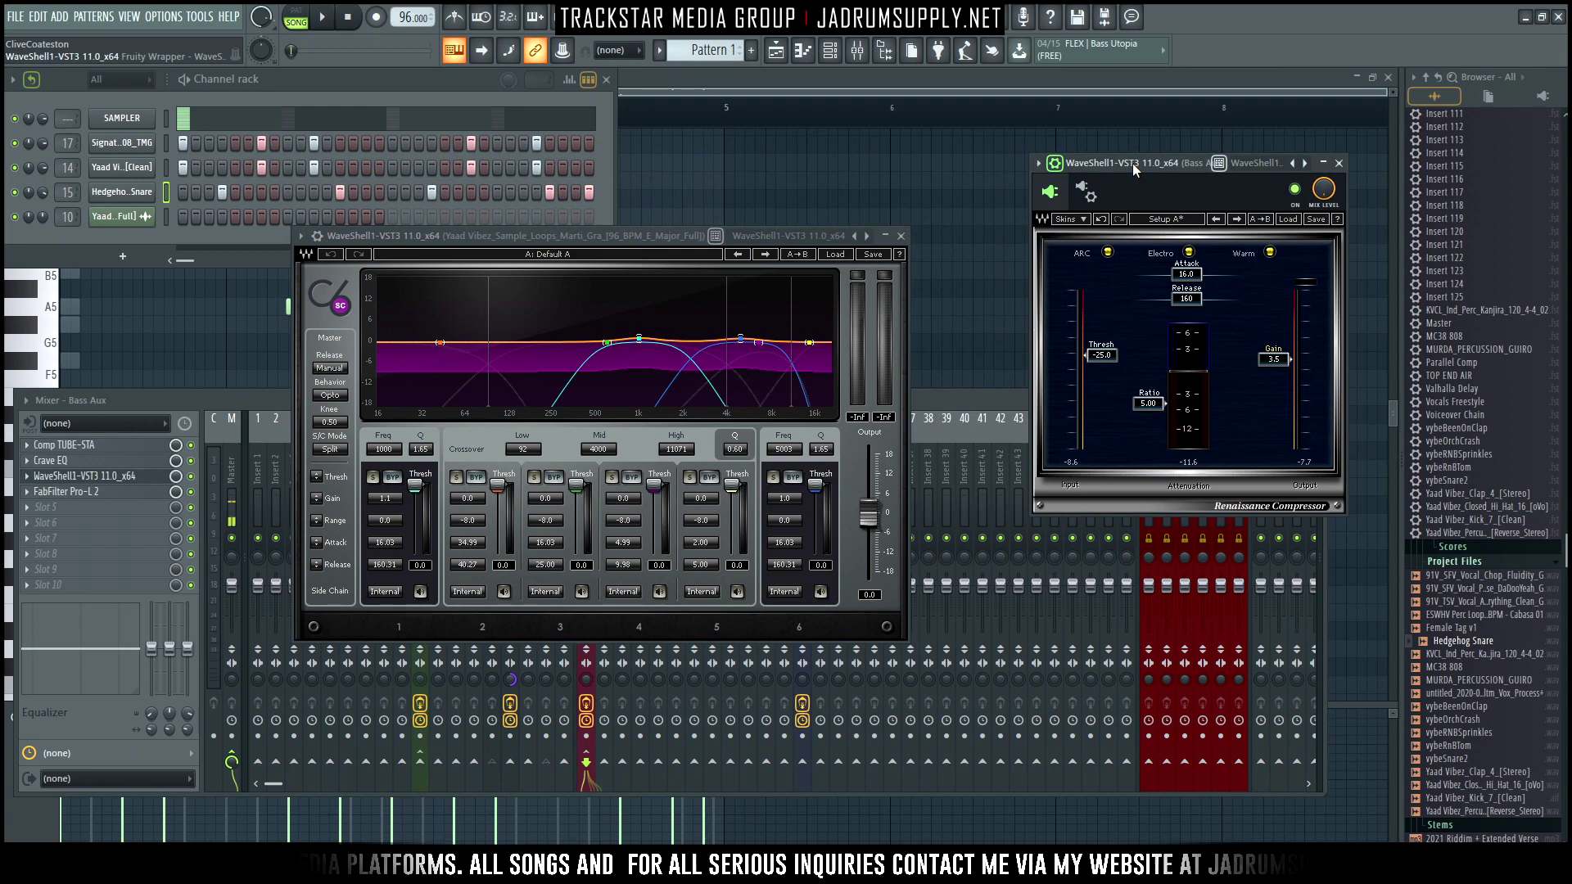
drag(650, 235, 640, 197)
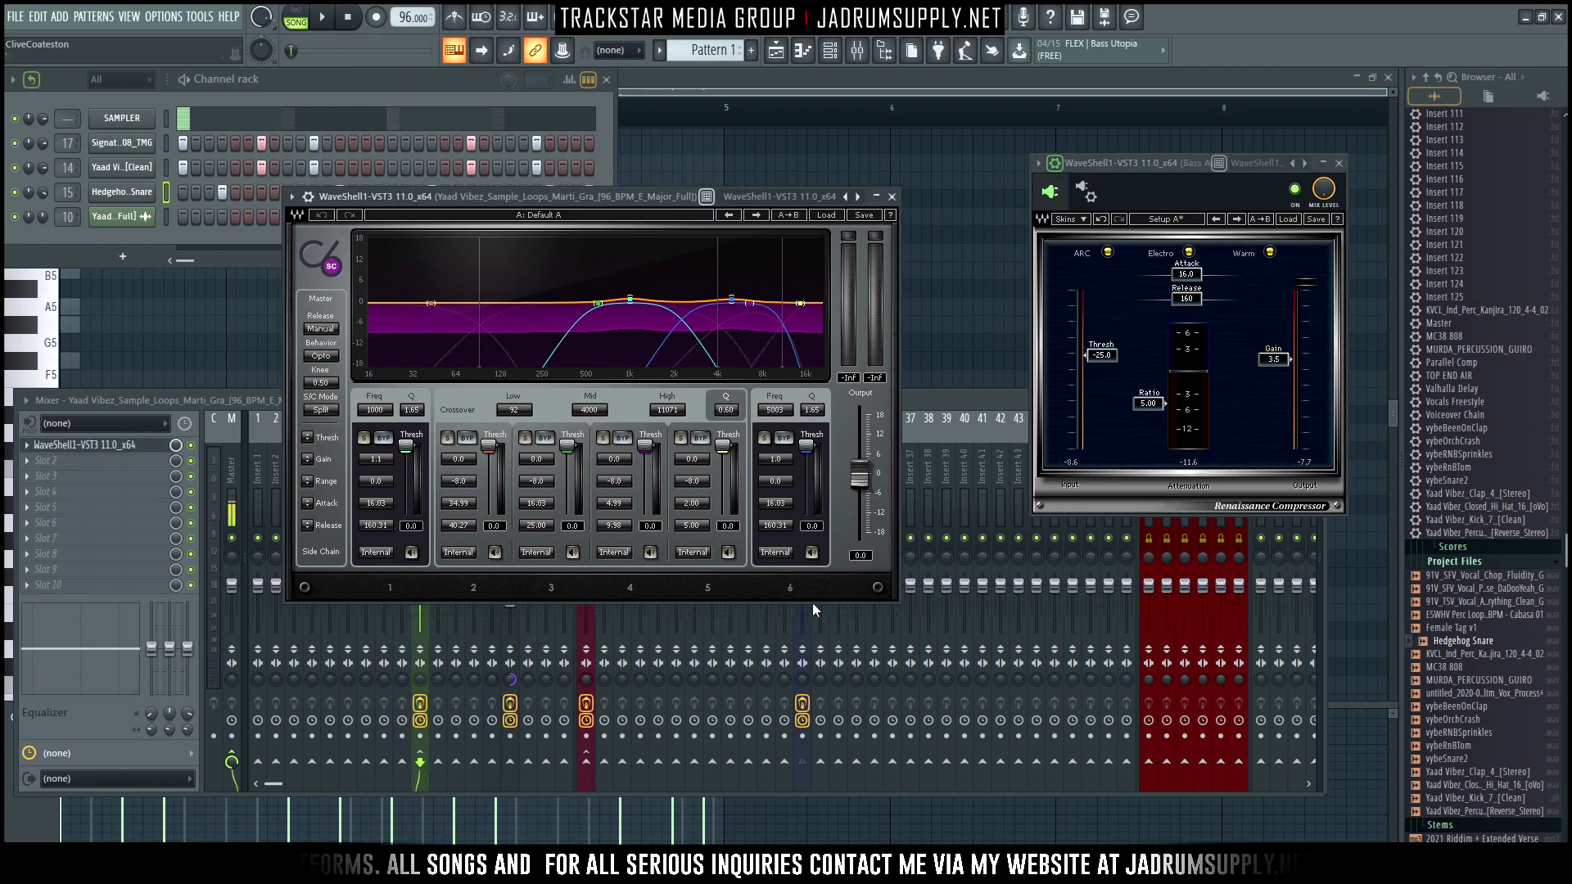
Sidechain the Voiceover Chain mixer track to the Marti Gra loop's track.
click(821, 518)
click(803, 512)
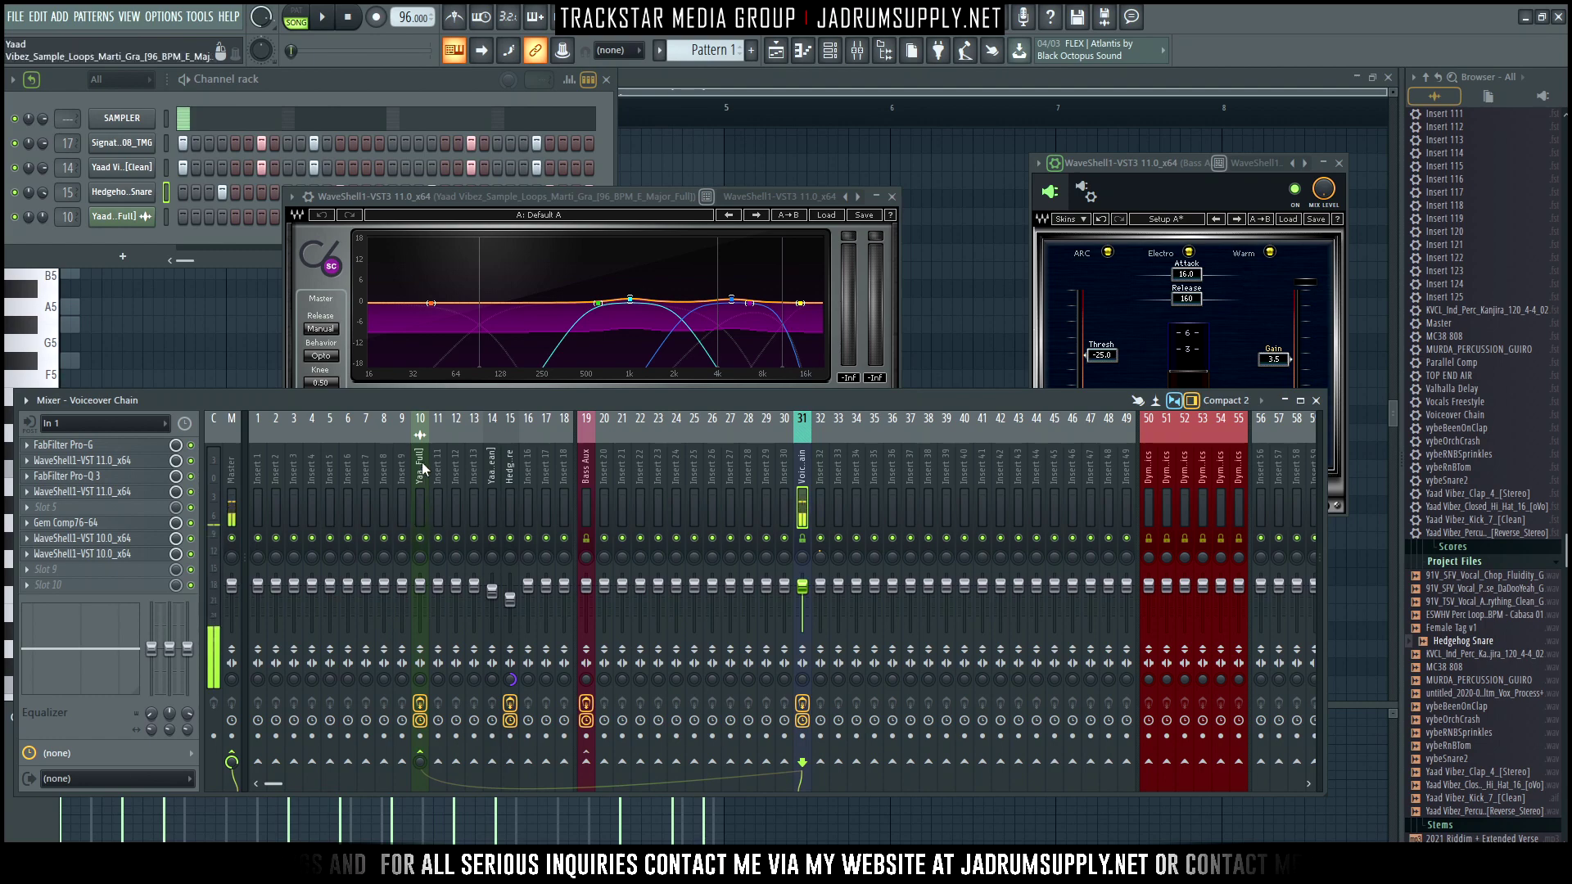
right_click(420, 754)
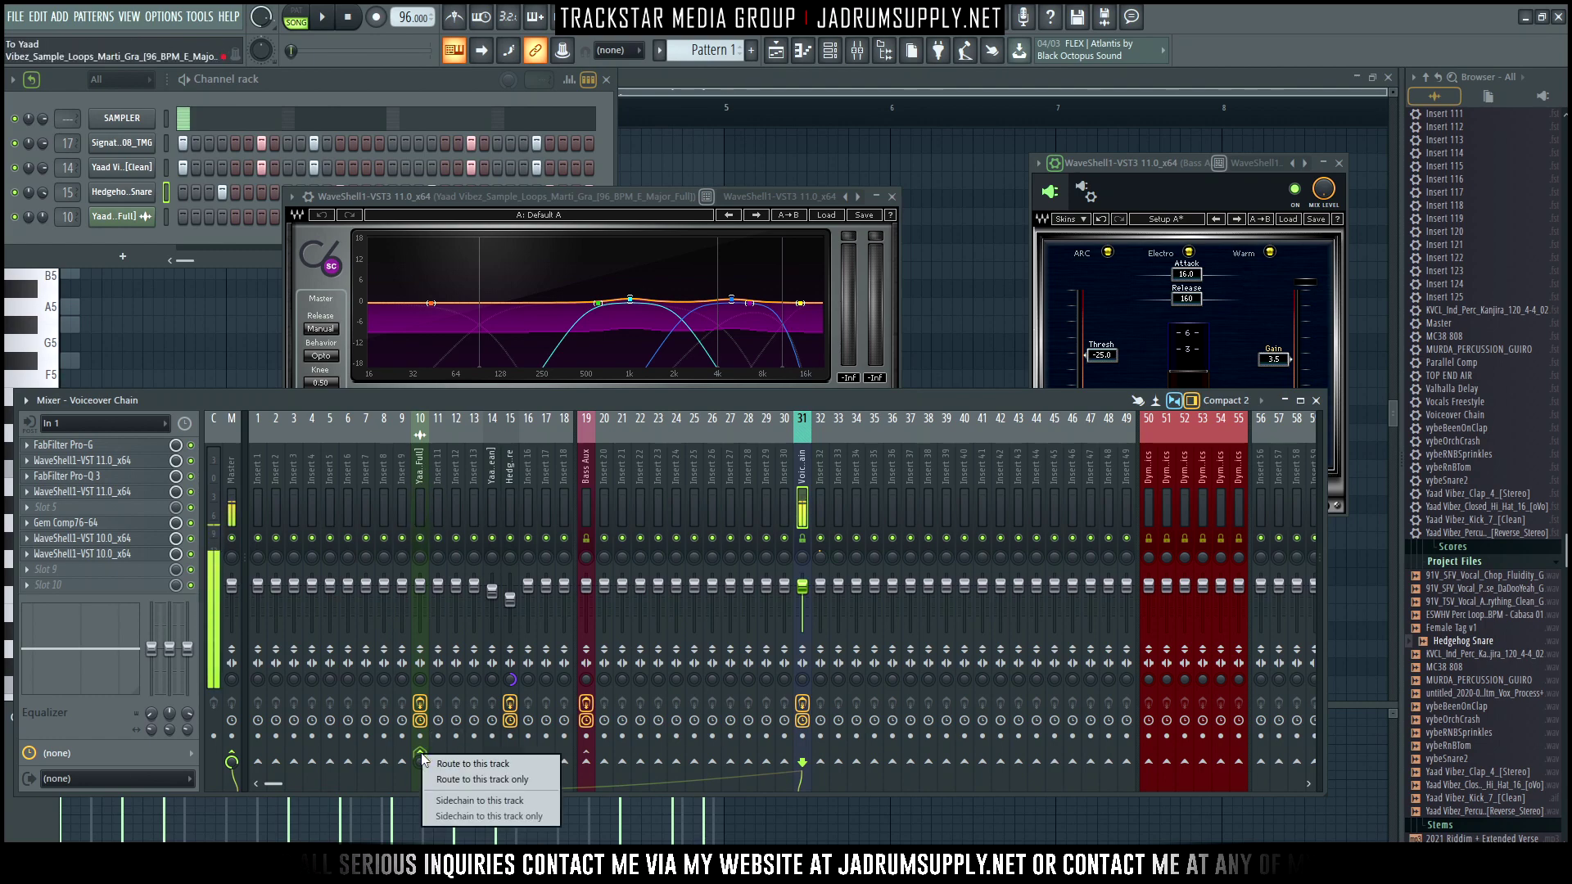
click(478, 800)
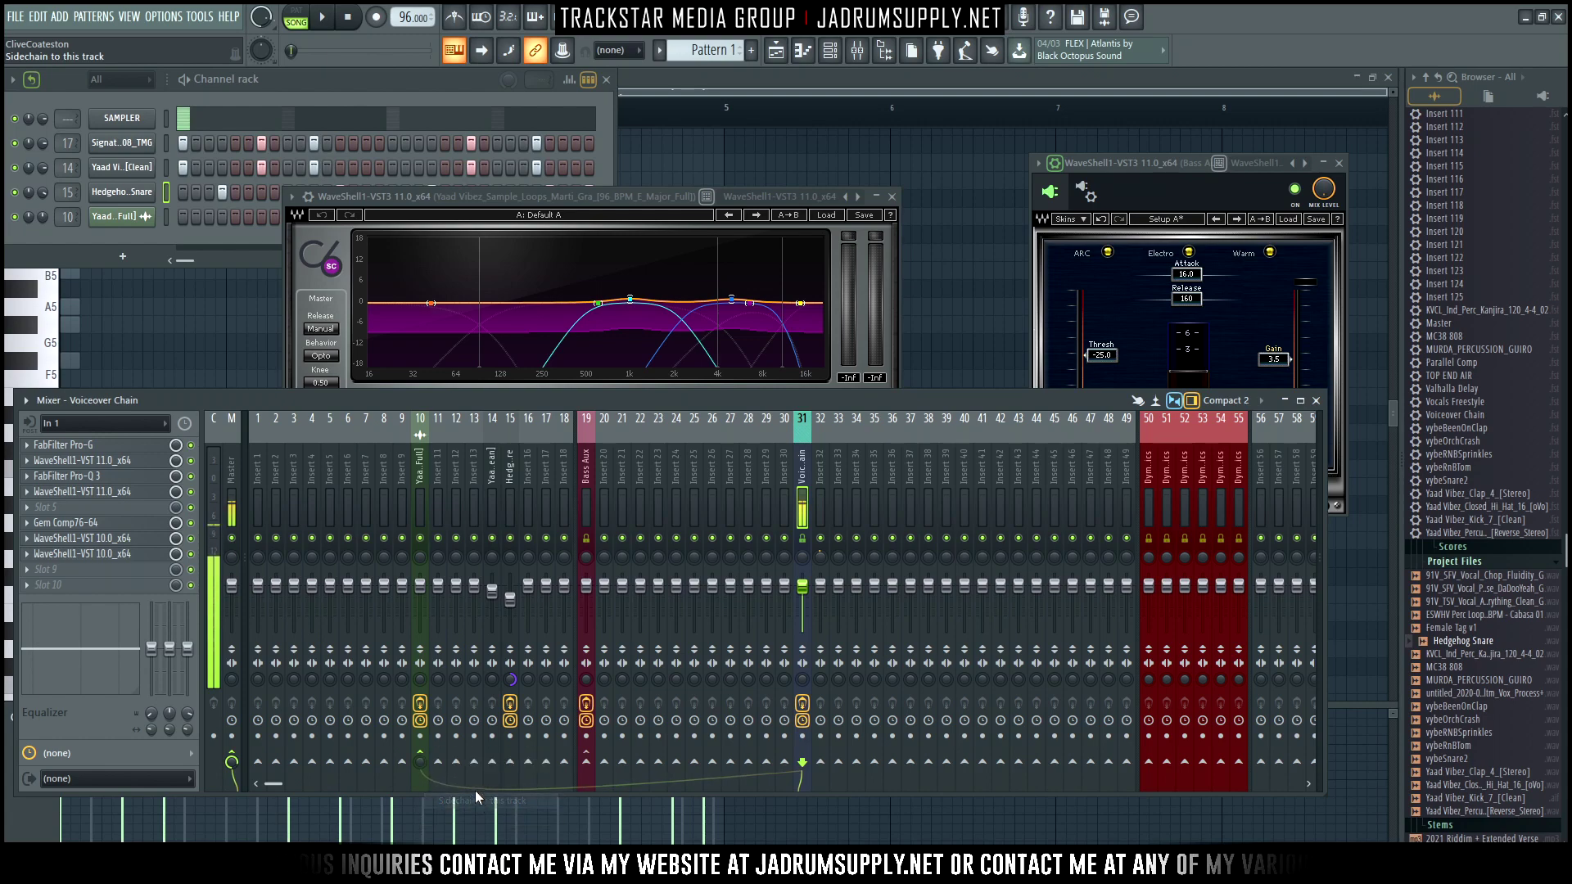
Route the Voiceover Chain into C6's 2. Stereo Aux In input and return to the plugin's controls.
click(665, 196)
click(309, 197)
click(337, 226)
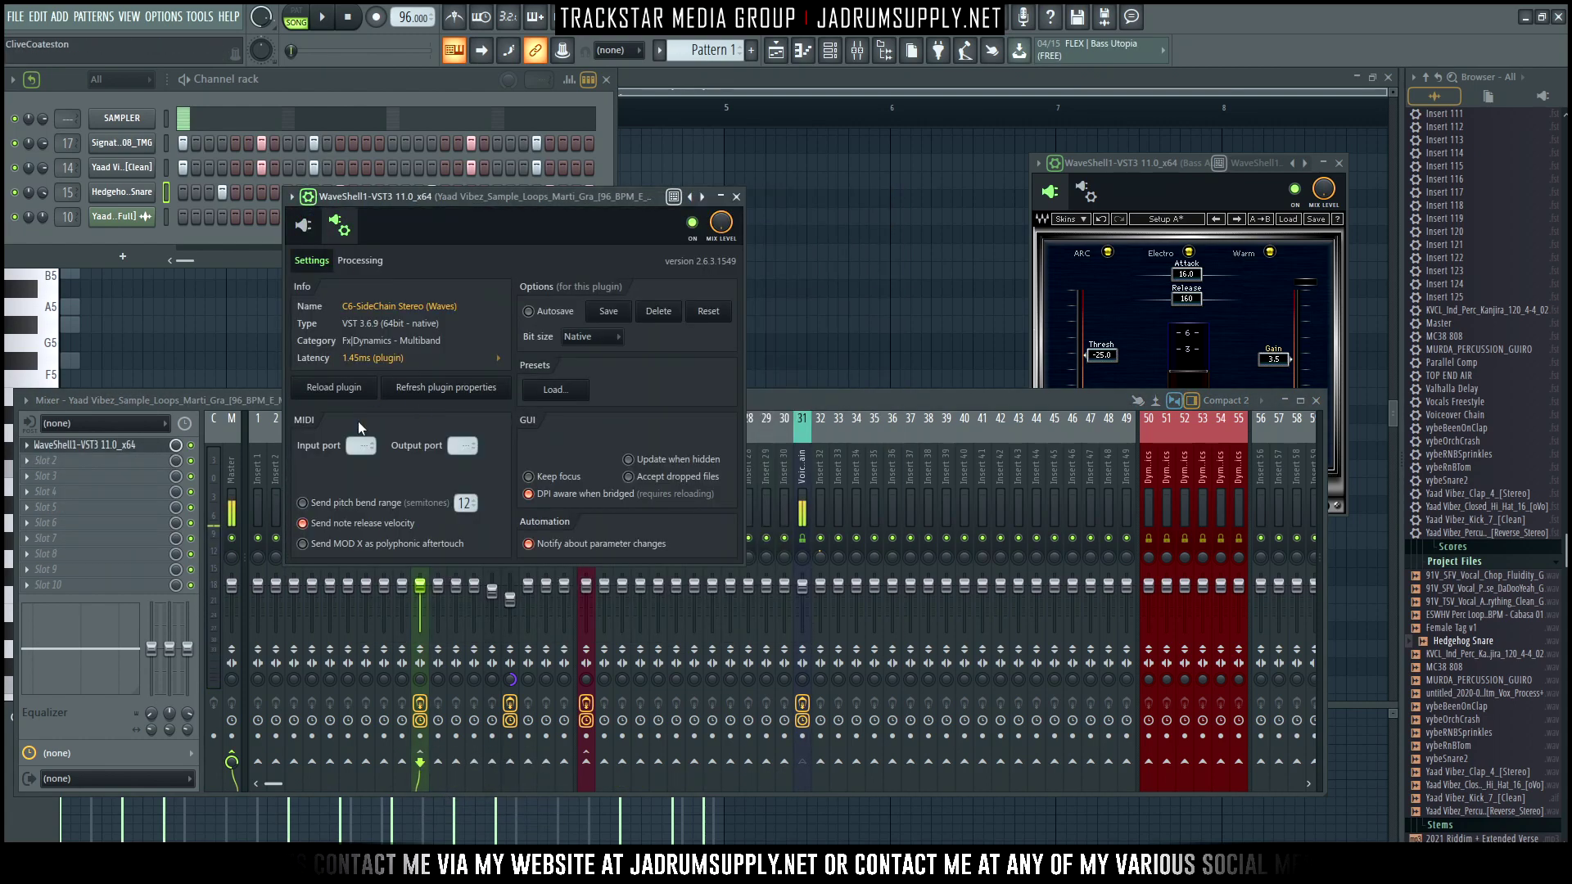
click(360, 260)
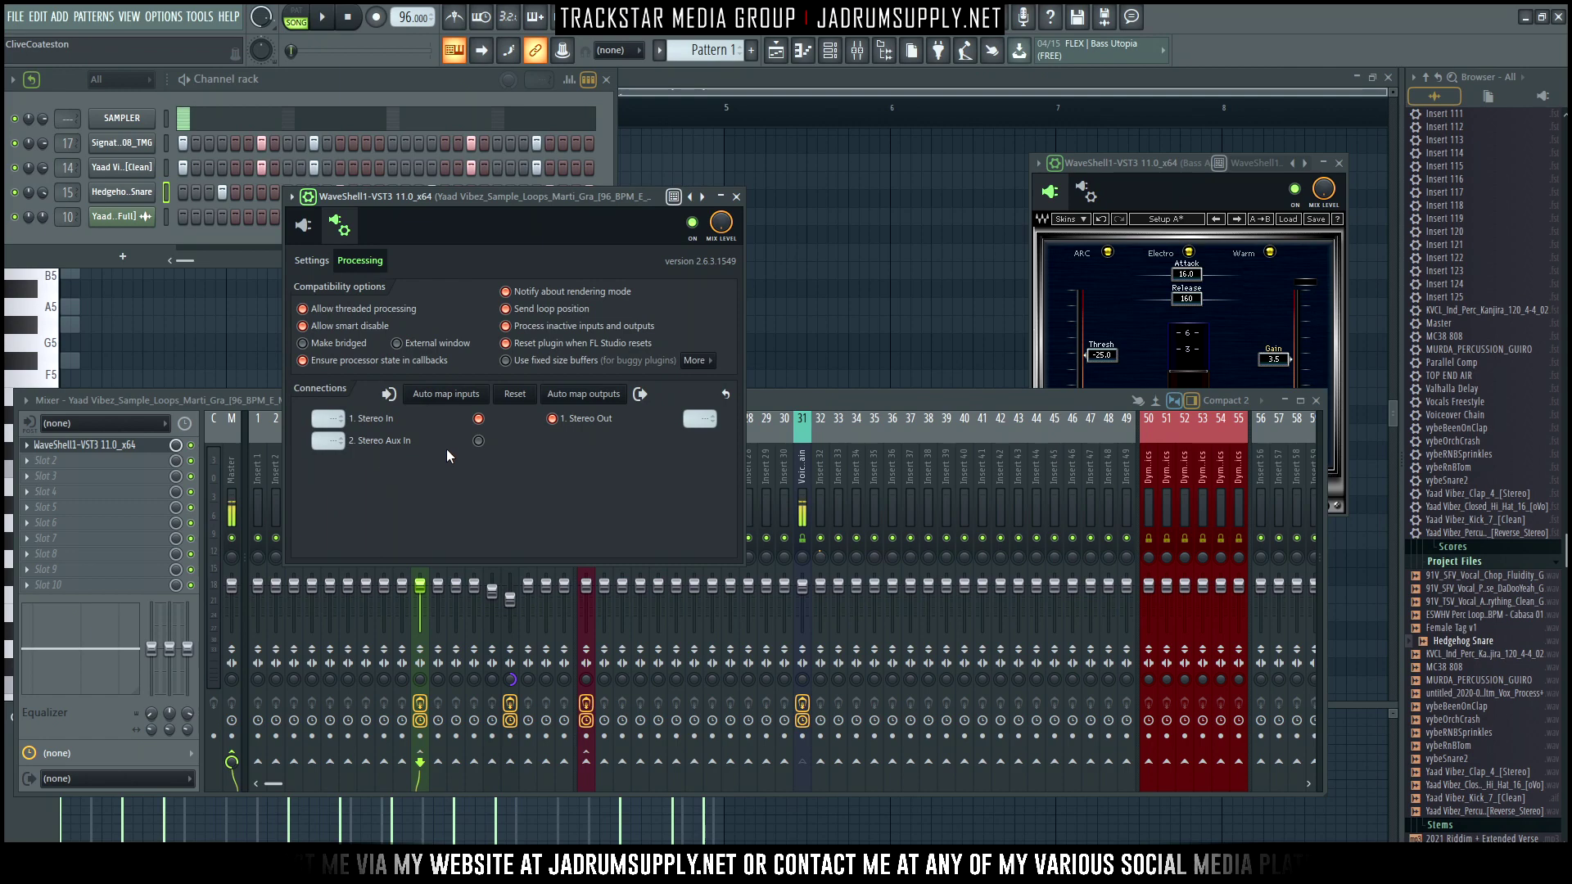
click(328, 441)
click(377, 469)
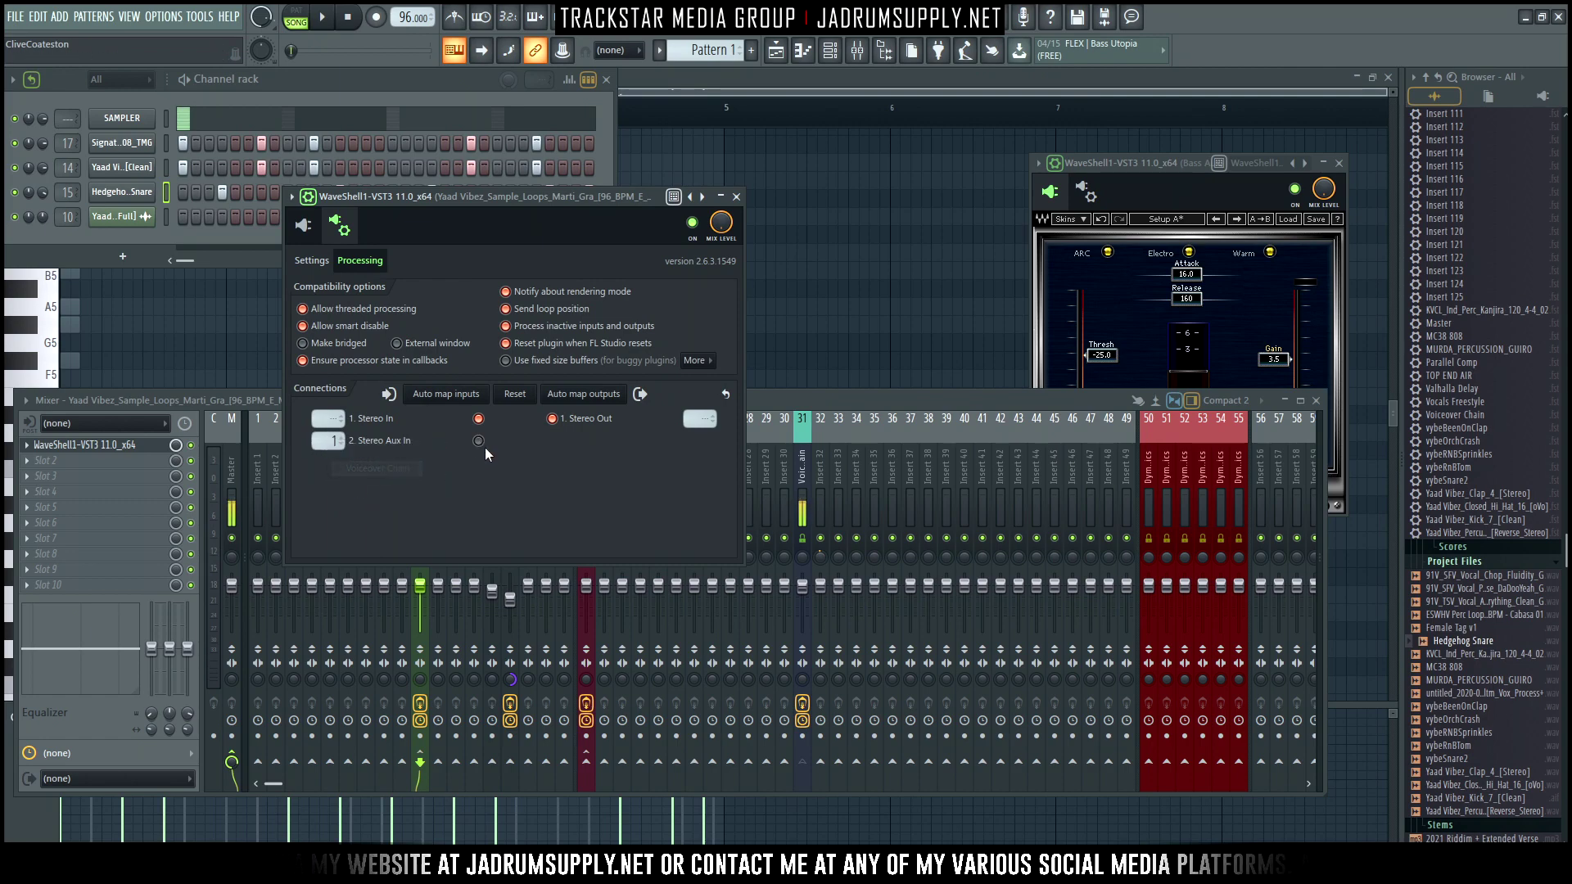
click(303, 225)
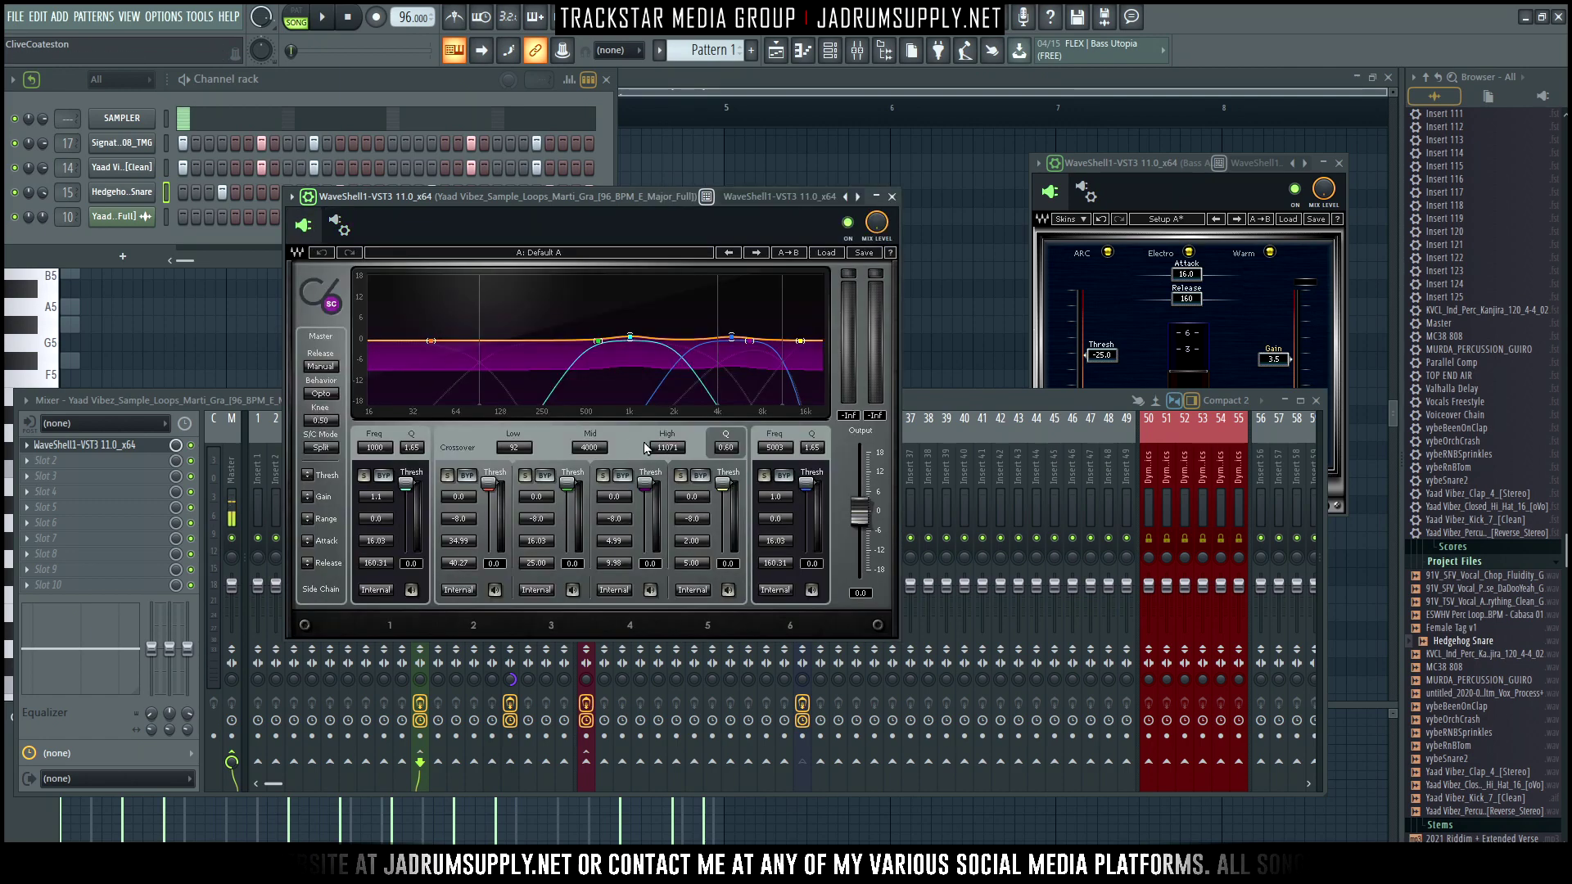
Reposition the C6 window and lower the threshold of all six bands to -32.5 dB while auditioning the beat.
drag(556, 196, 645, 153)
key(space)
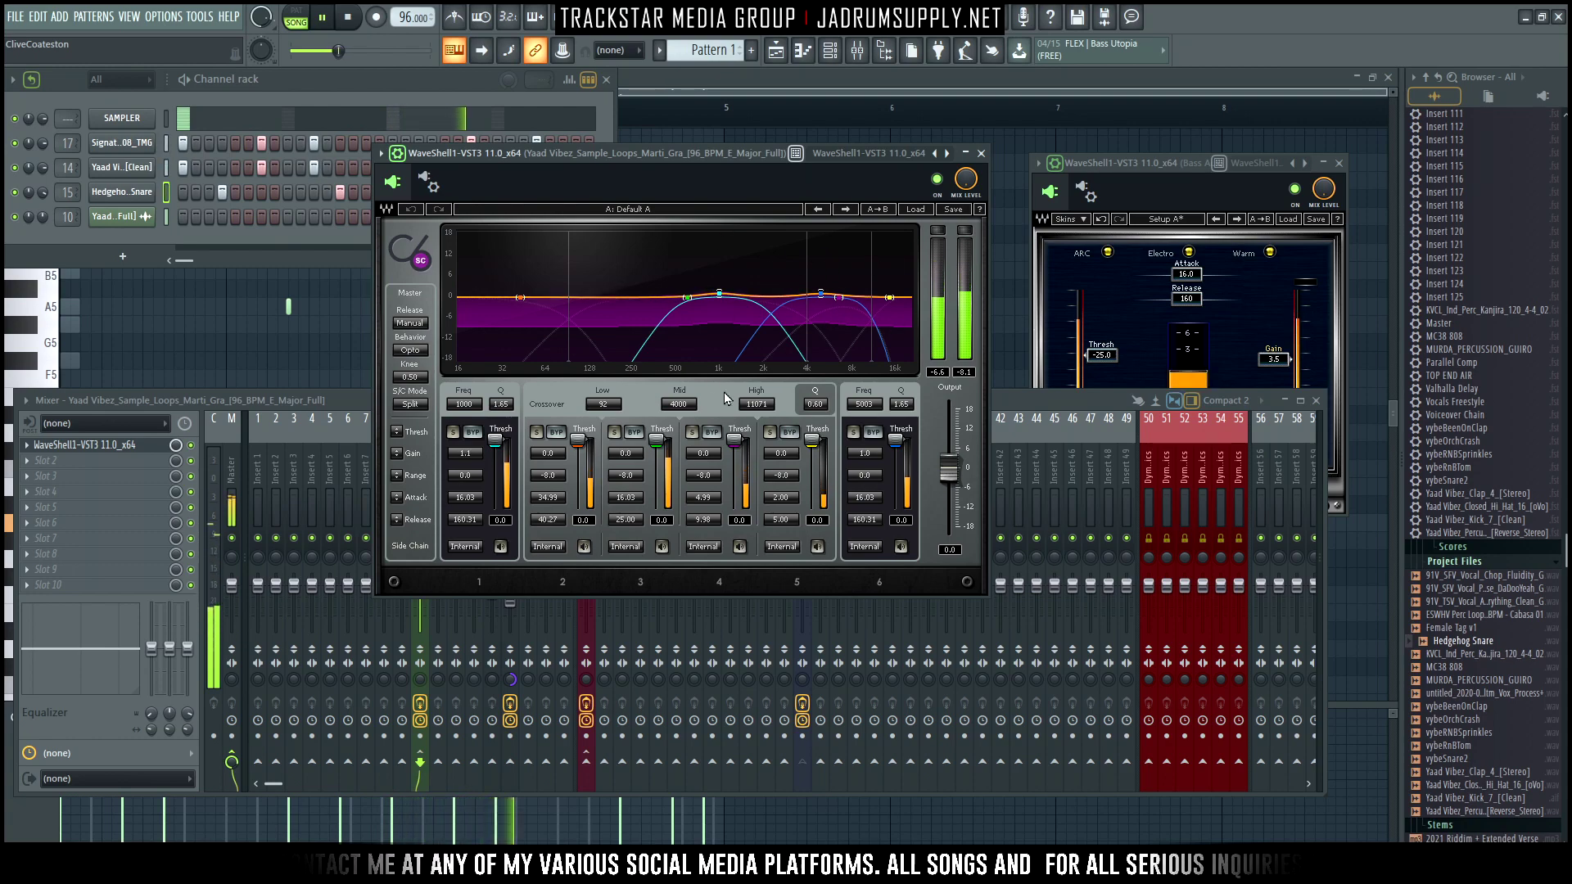
key(space)
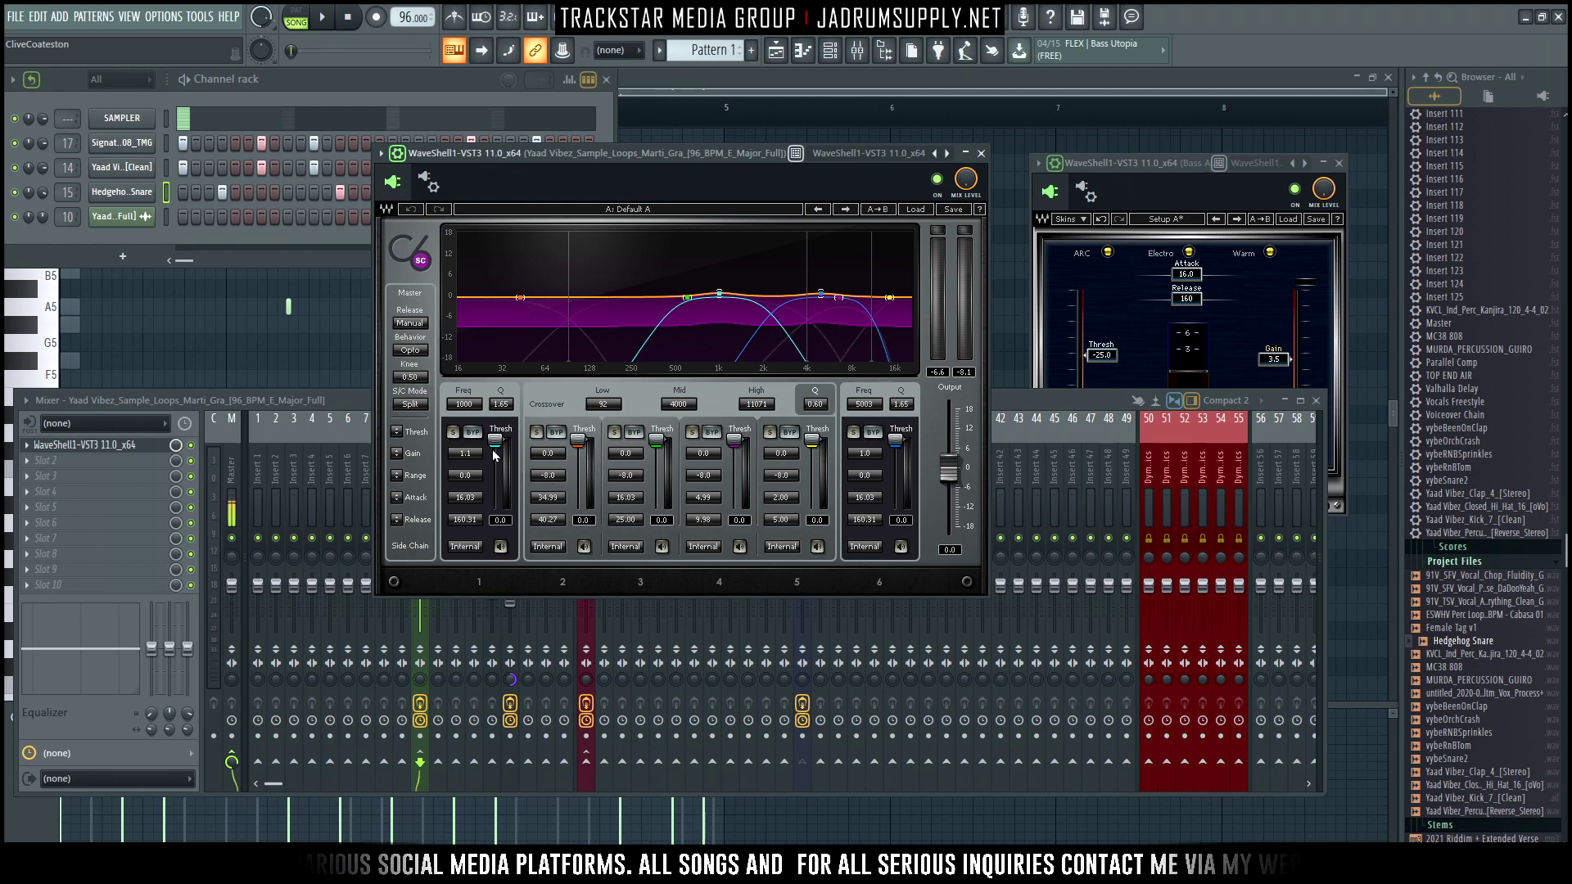
drag(494, 440, 495, 443)
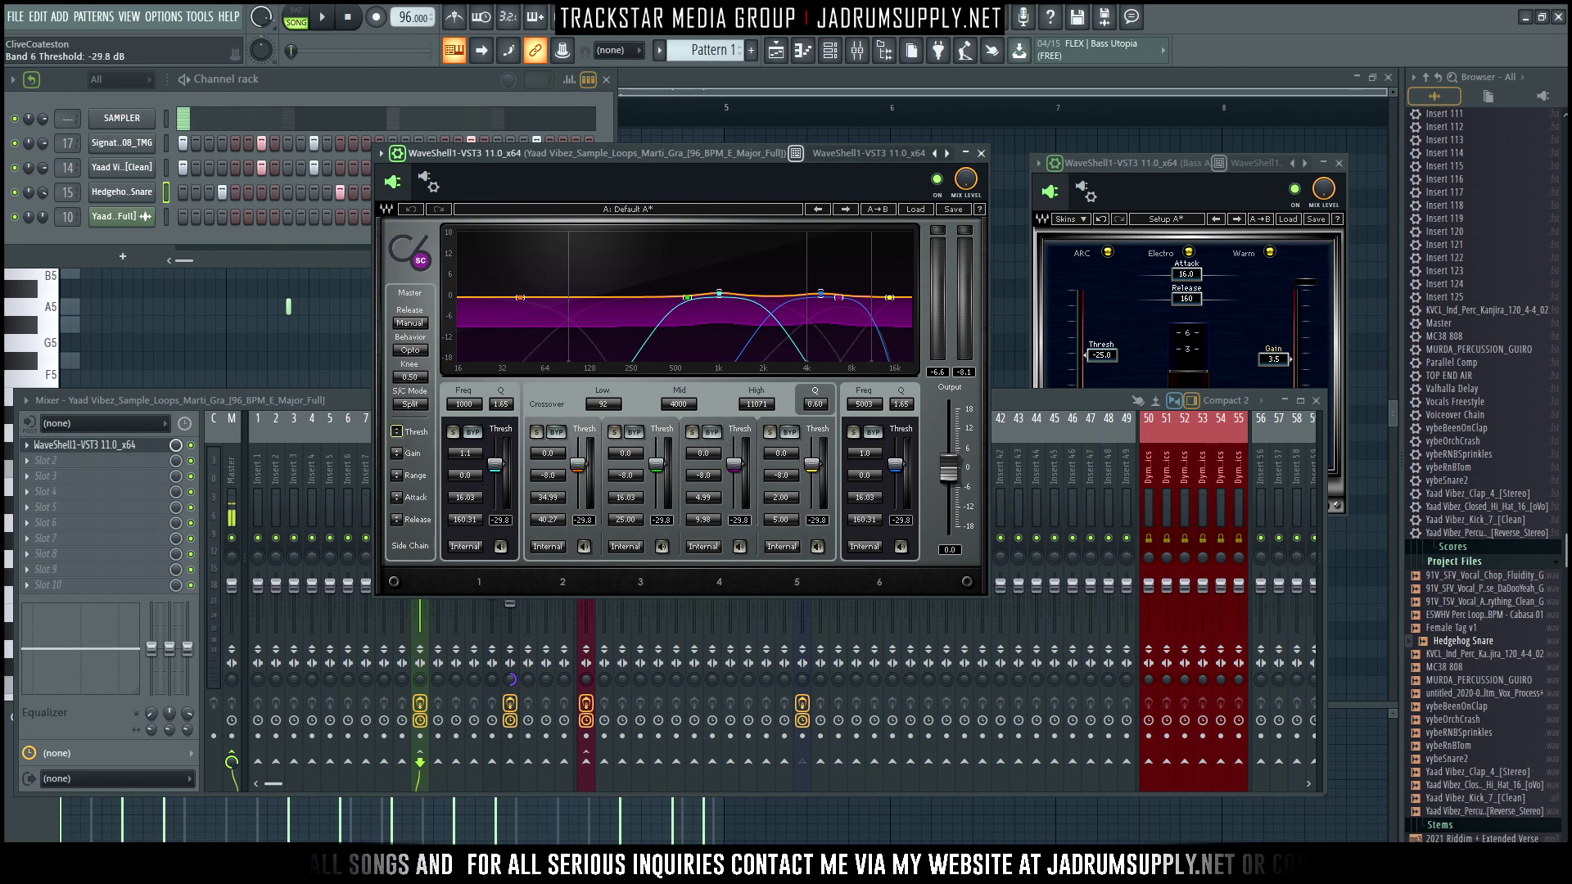
key(space)
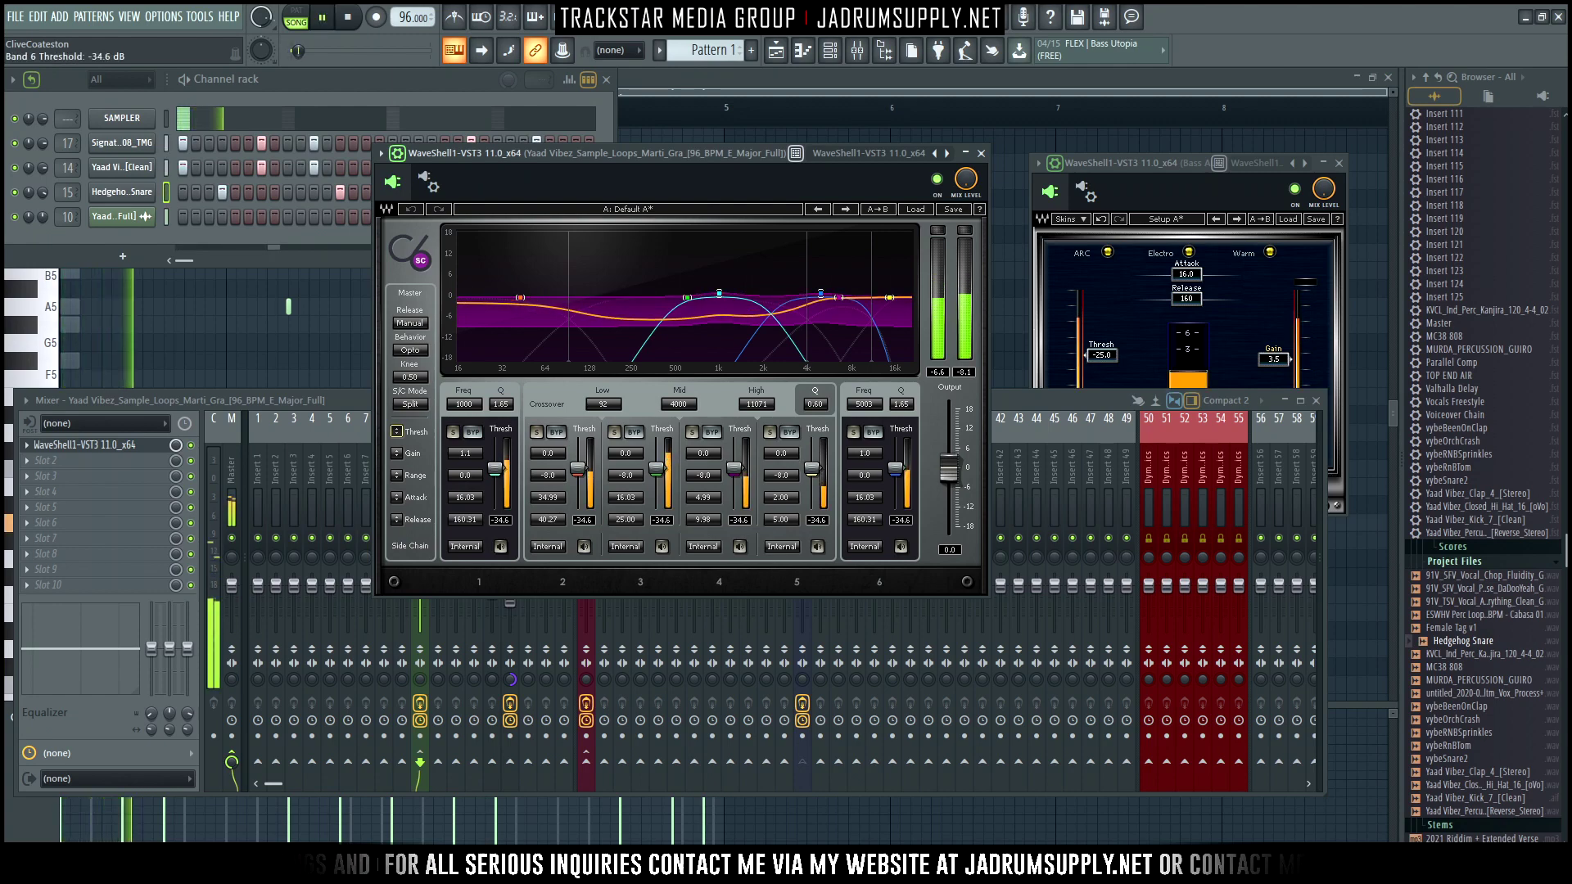
mouse_move(895, 469)
mouse_down()
mouse_move(895, 507)
mouse_move(896, 466)
mouse_up()
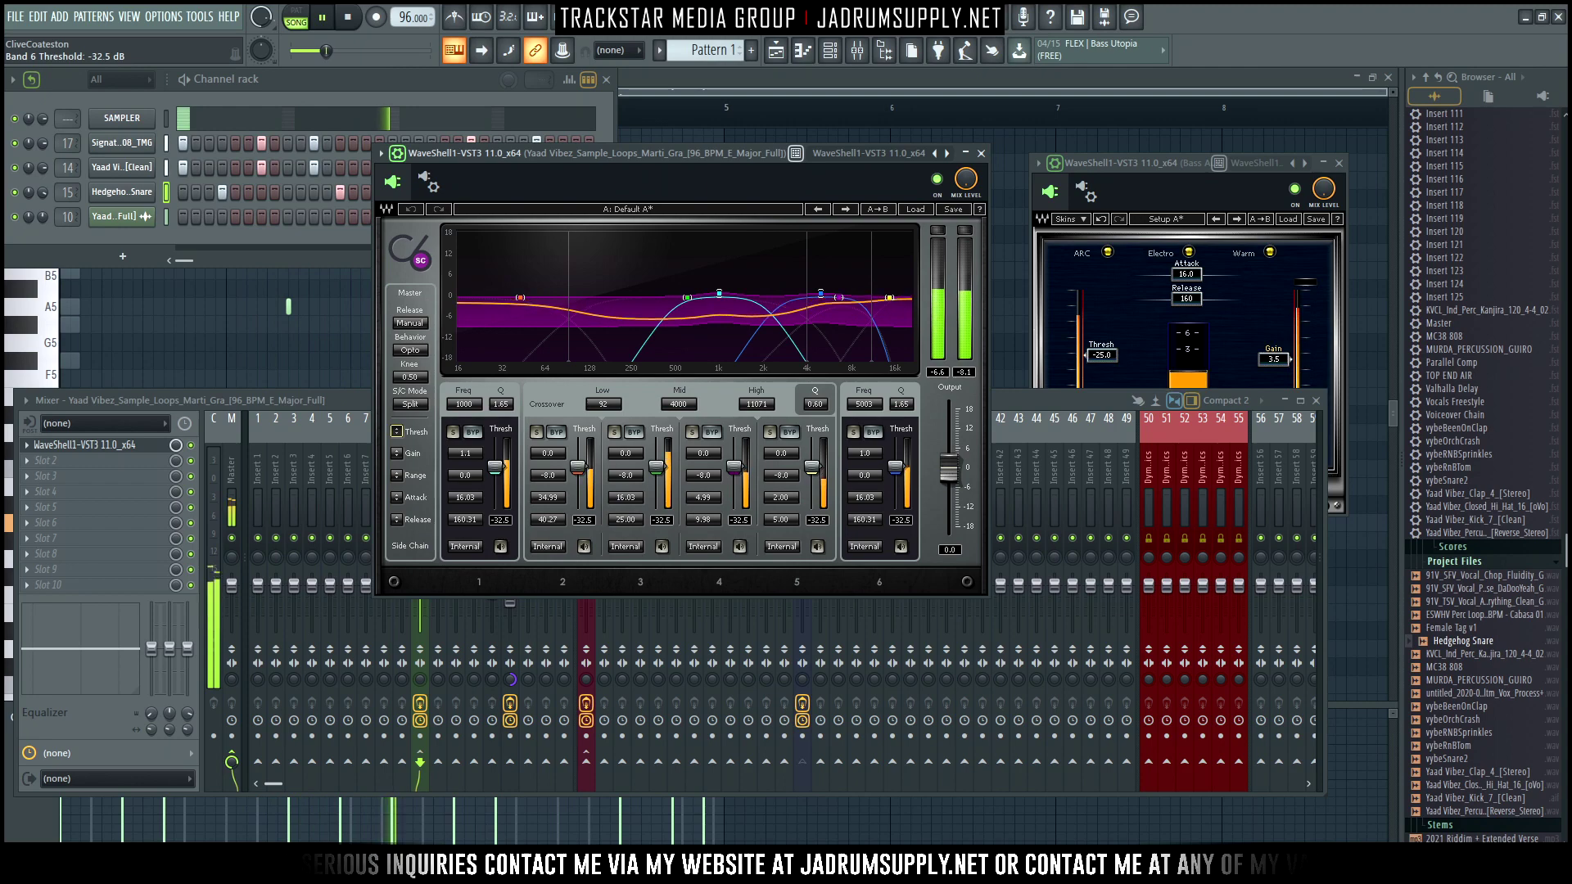
Switch the side chain source of all six C6 bands to External, checking the response during playback.
key(space)
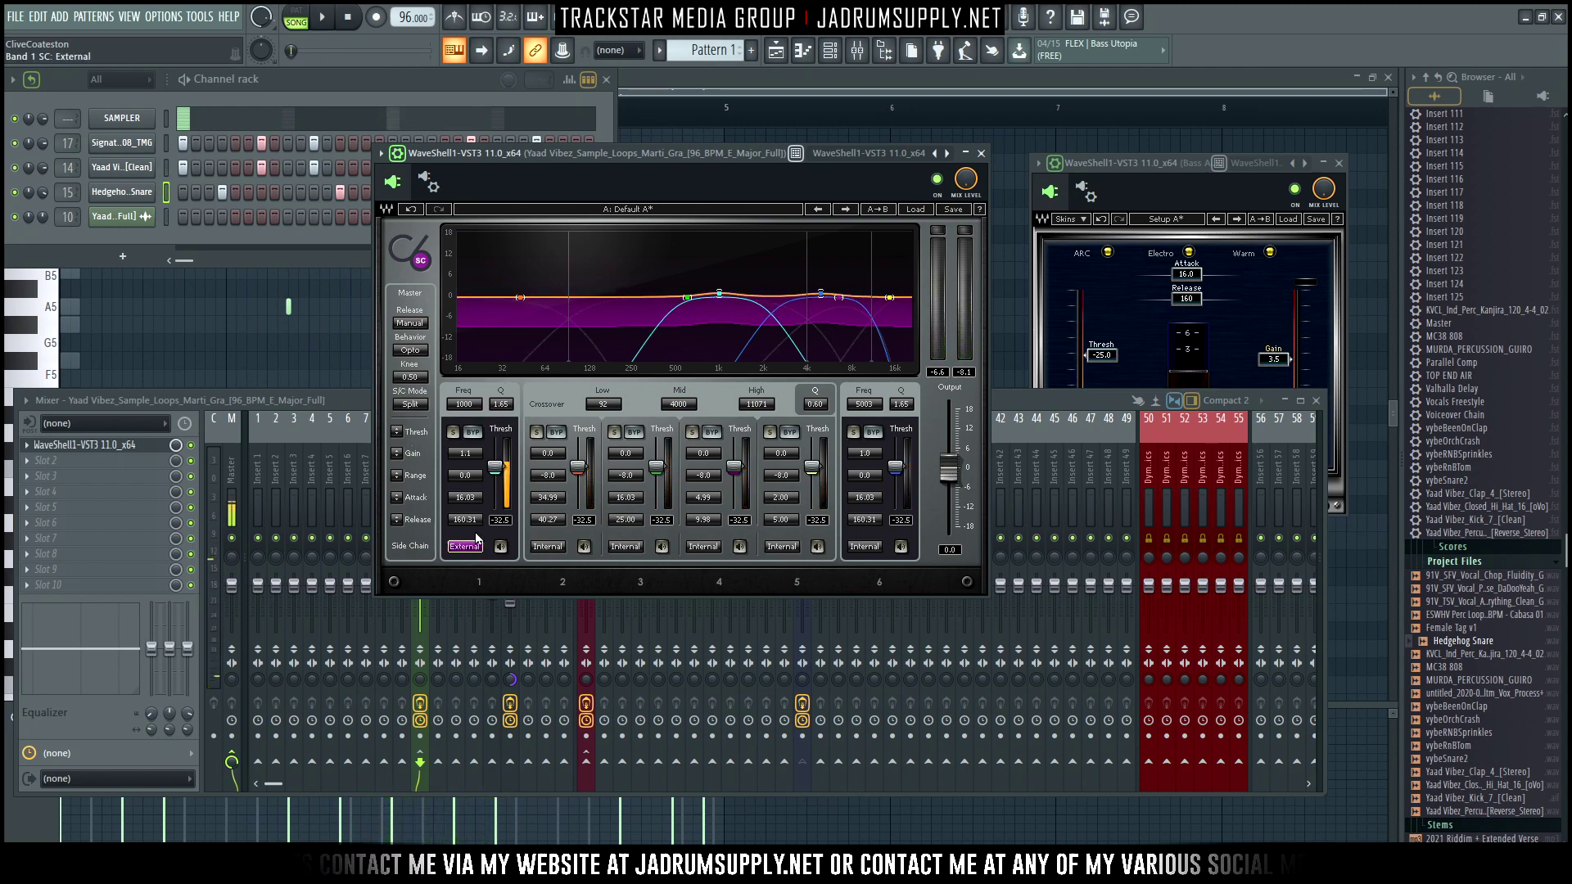
key(space)
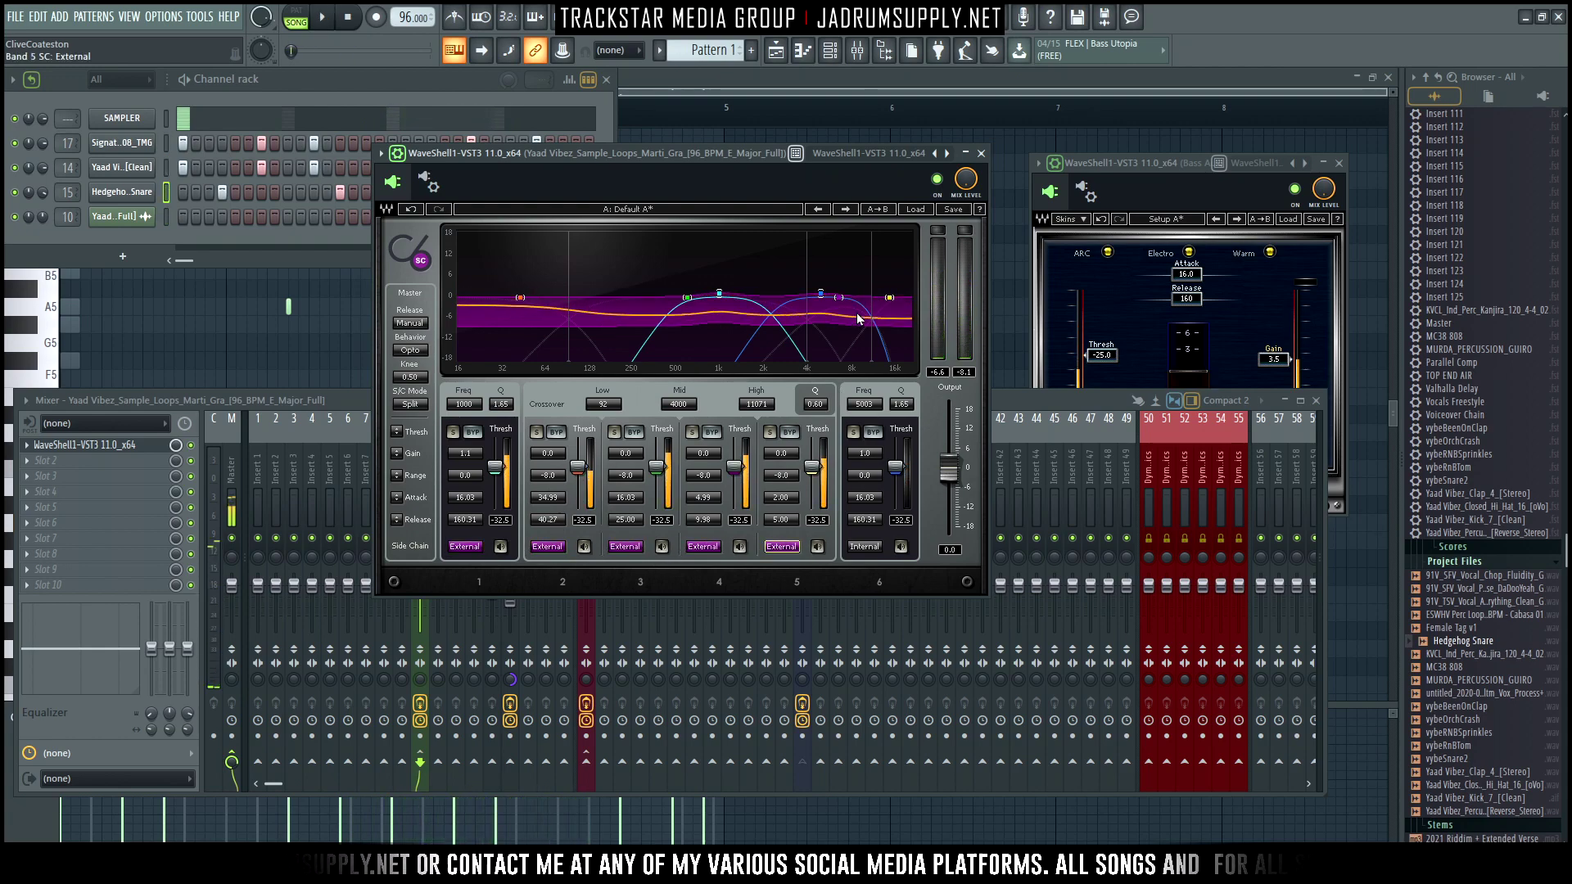
key(space)
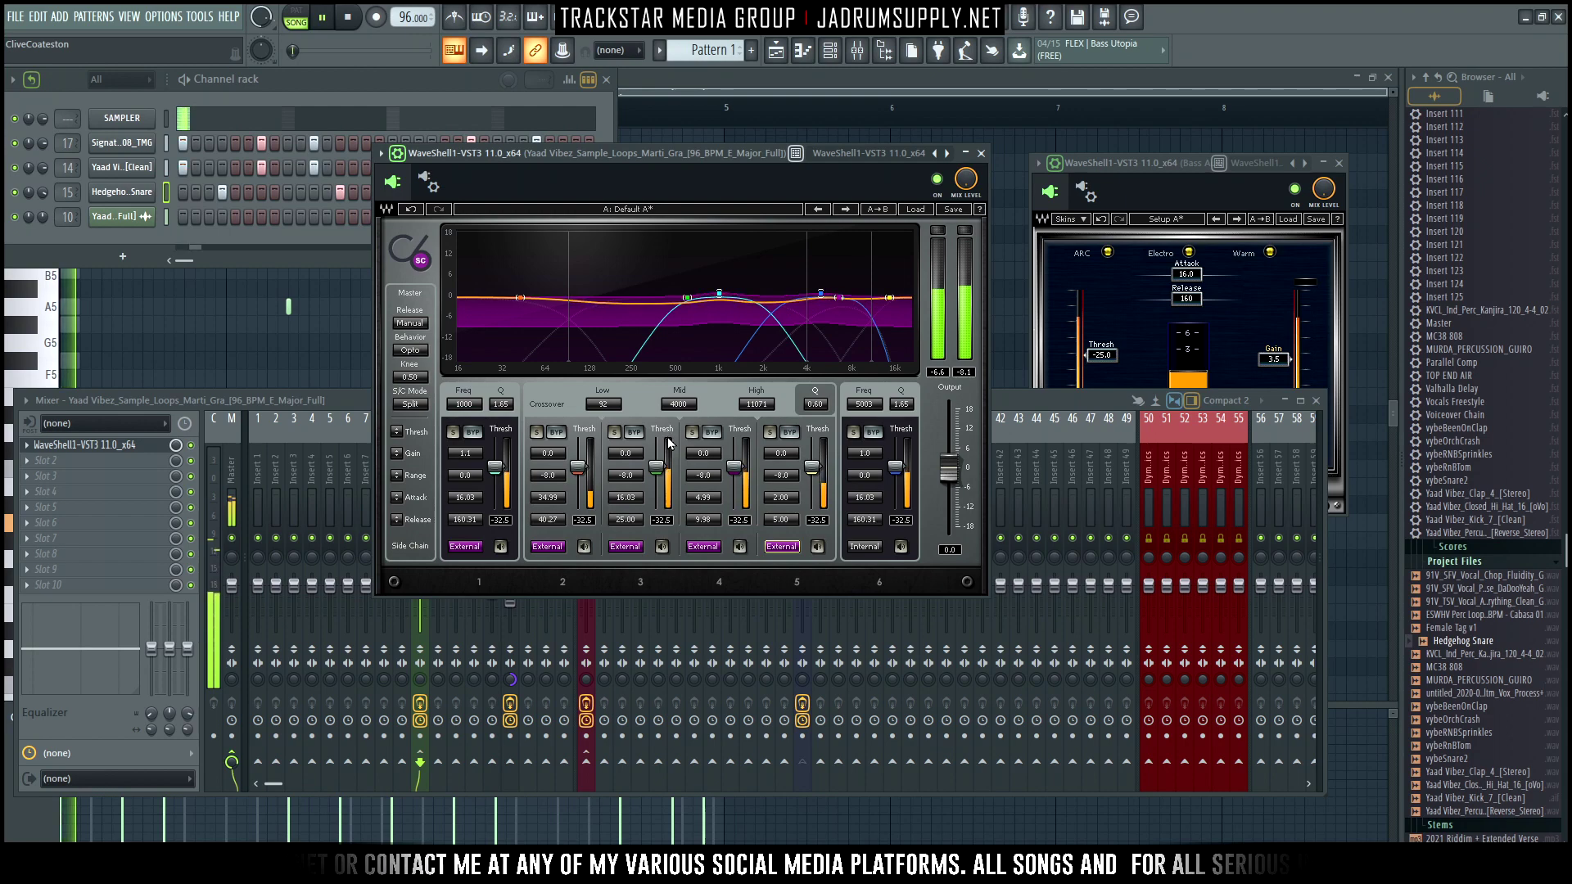
click(863, 548)
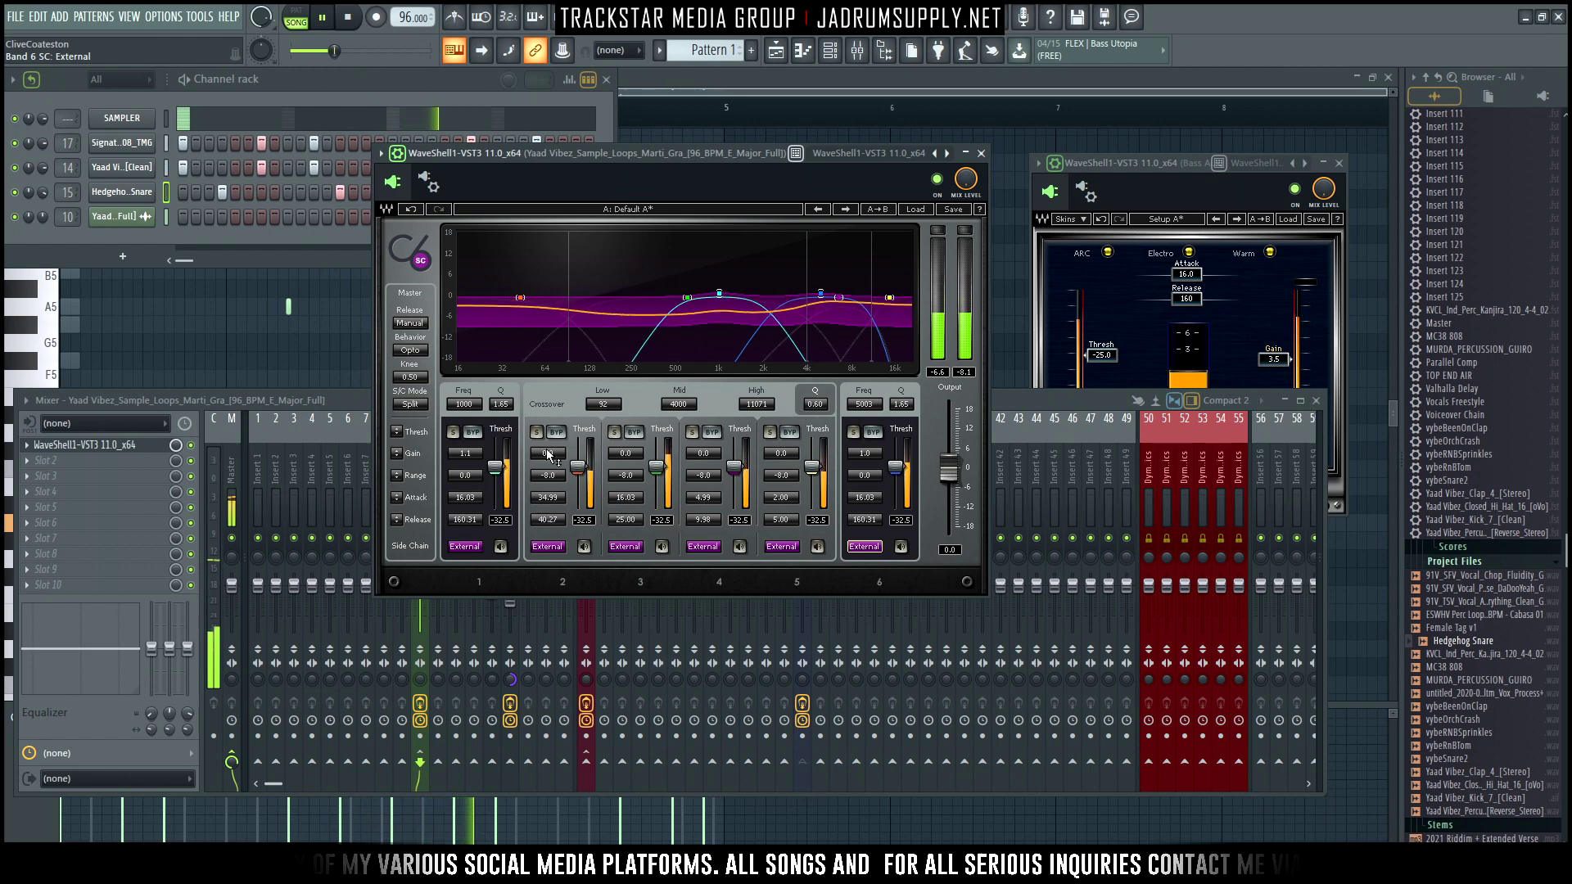
Try all six C6 band thresholds at -80.0 dB, set them to -50.9 dB, and solo the Marti Gra loop channel.
drag(396, 432, 396, 475)
key(space)
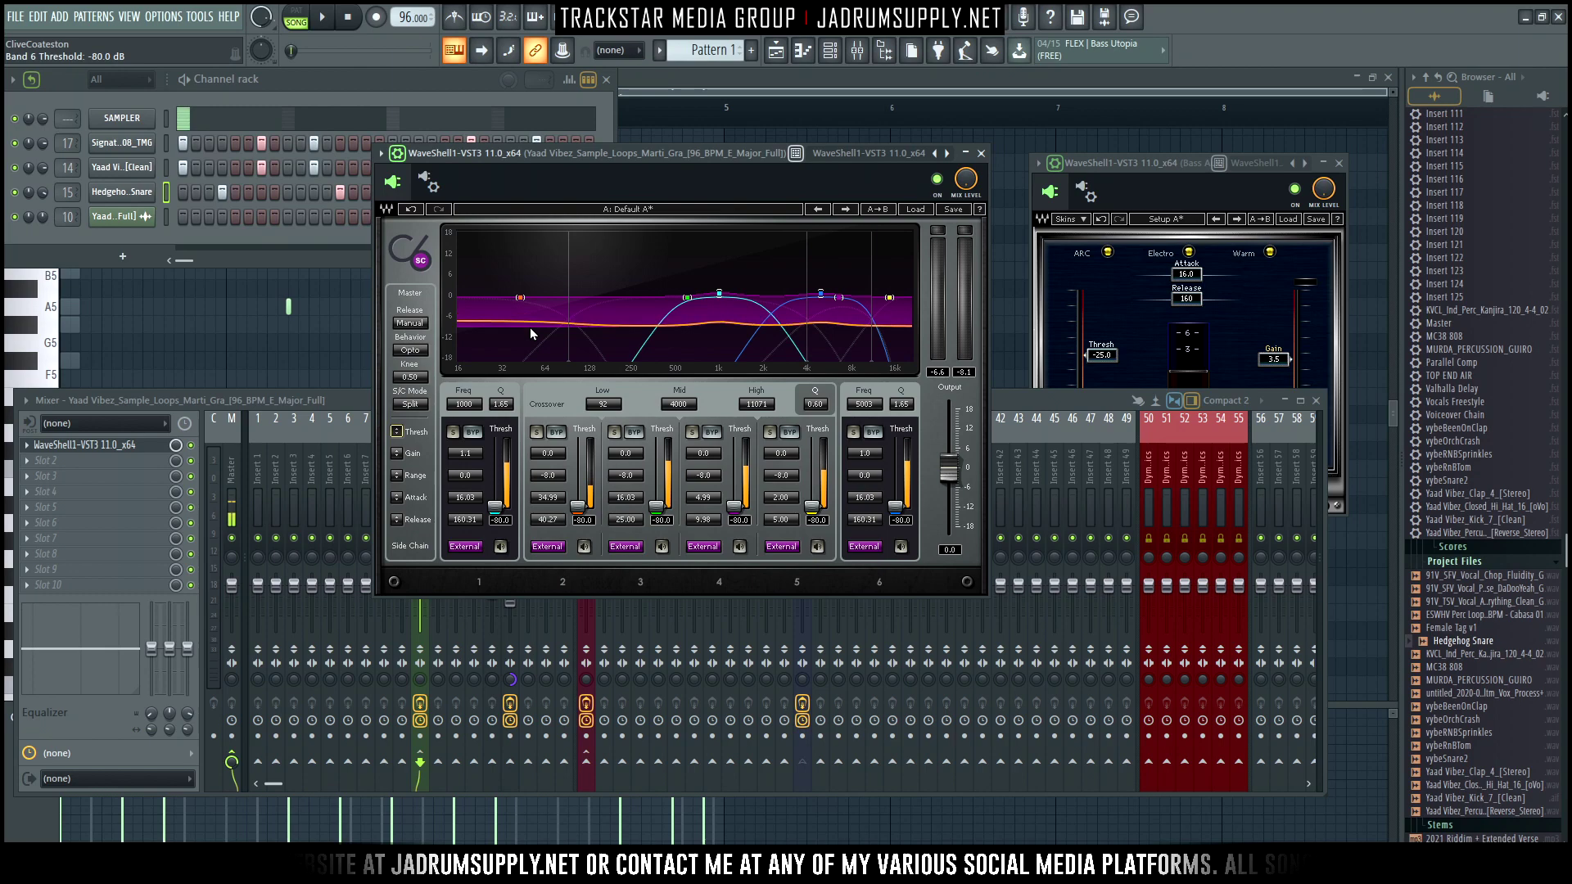
key(space)
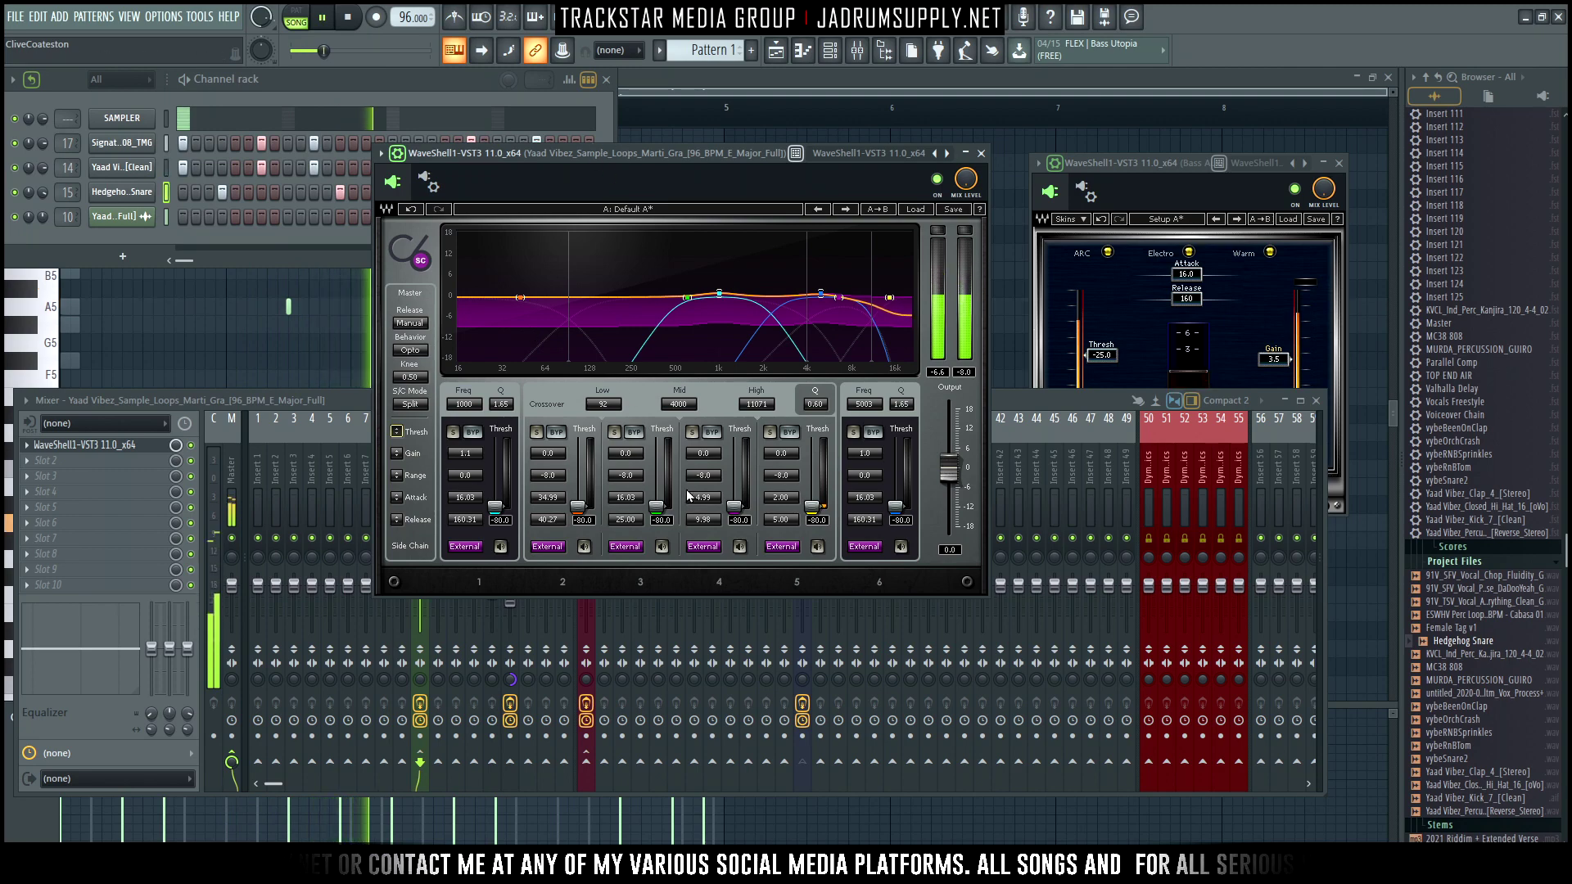
drag(396, 432, 397, 421)
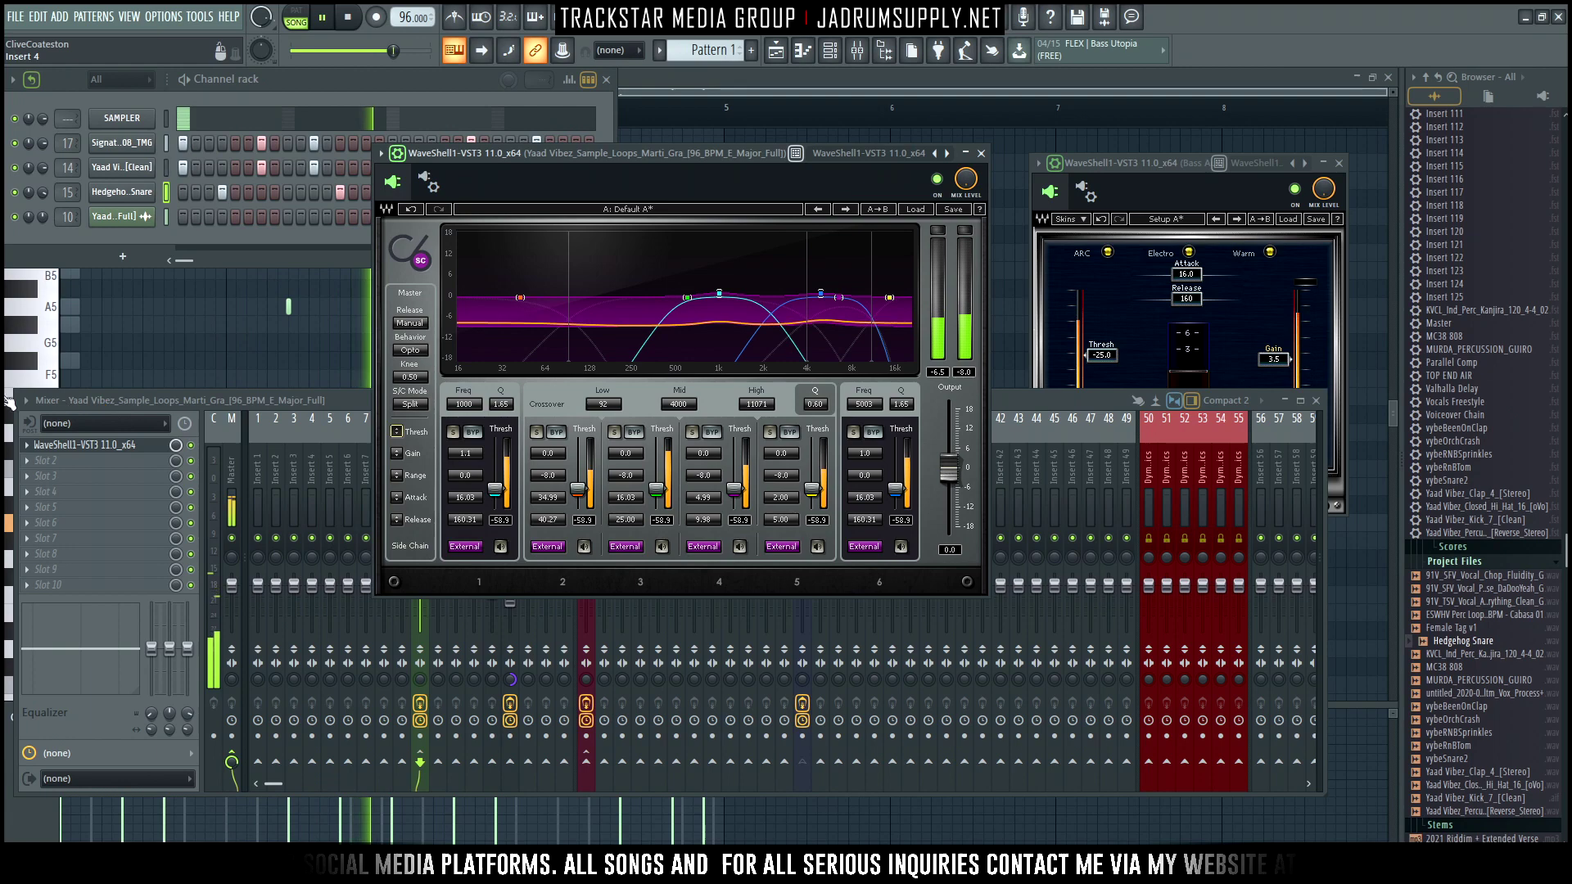
click(17, 218)
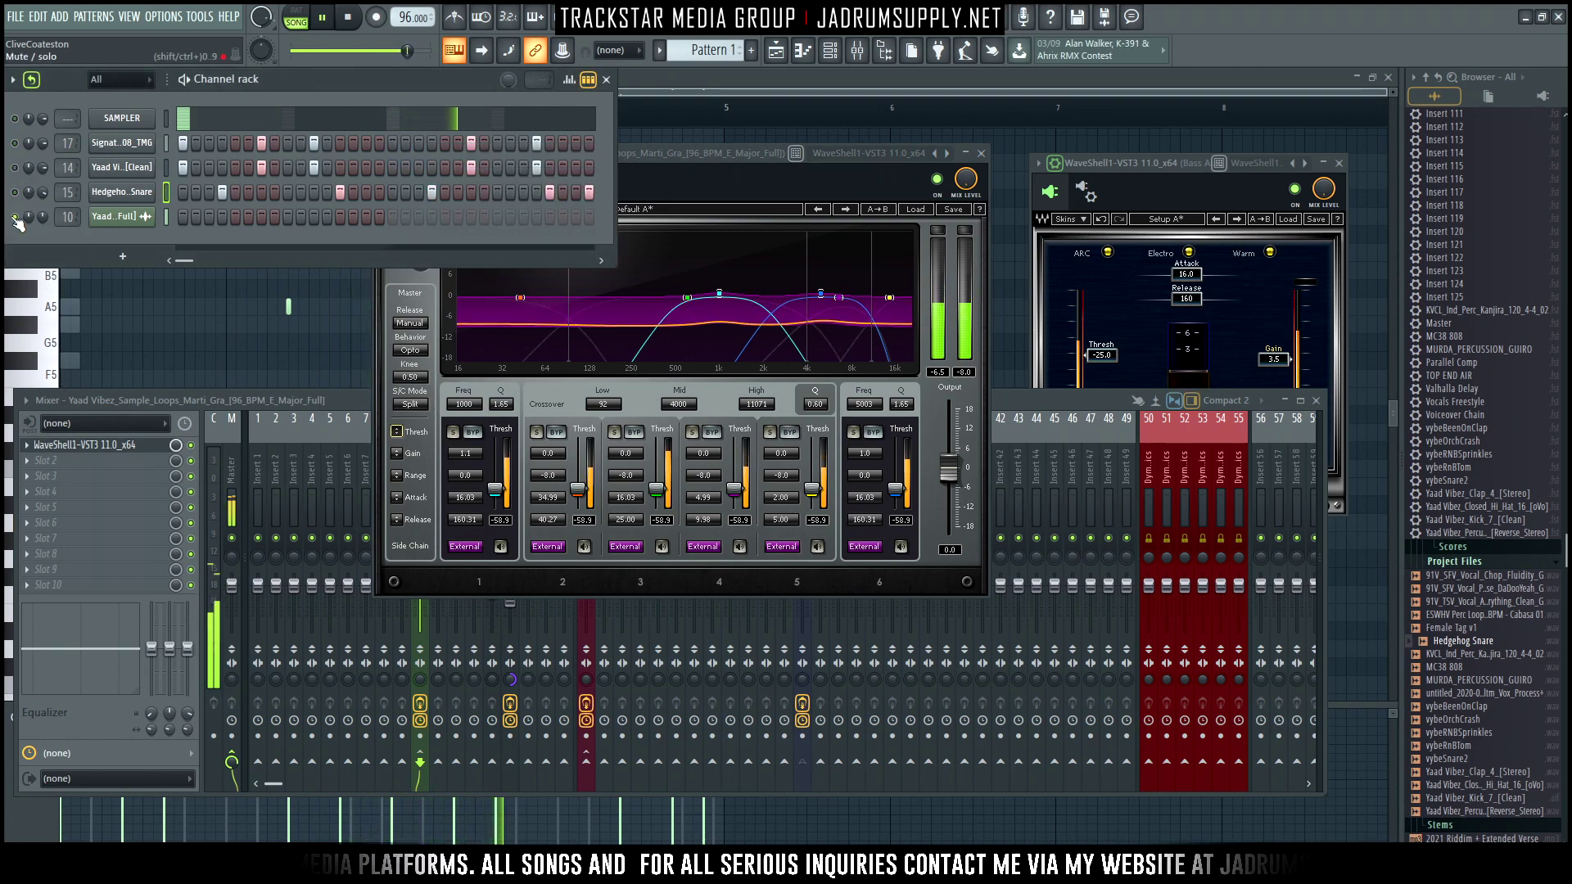